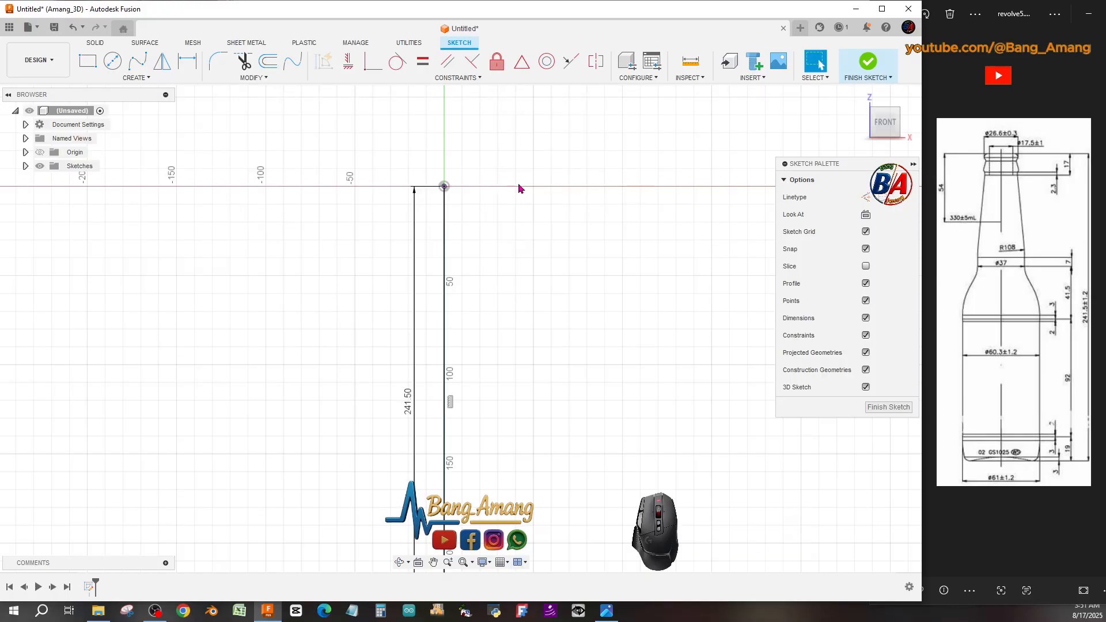
Draw a 26.6 mm horizontal line leftward from the top end of the vertical 241.5 mm line.
scroll(517, 183, down, 1)
scroll(519, 189, up, 2)
scroll(518, 188, up, 1)
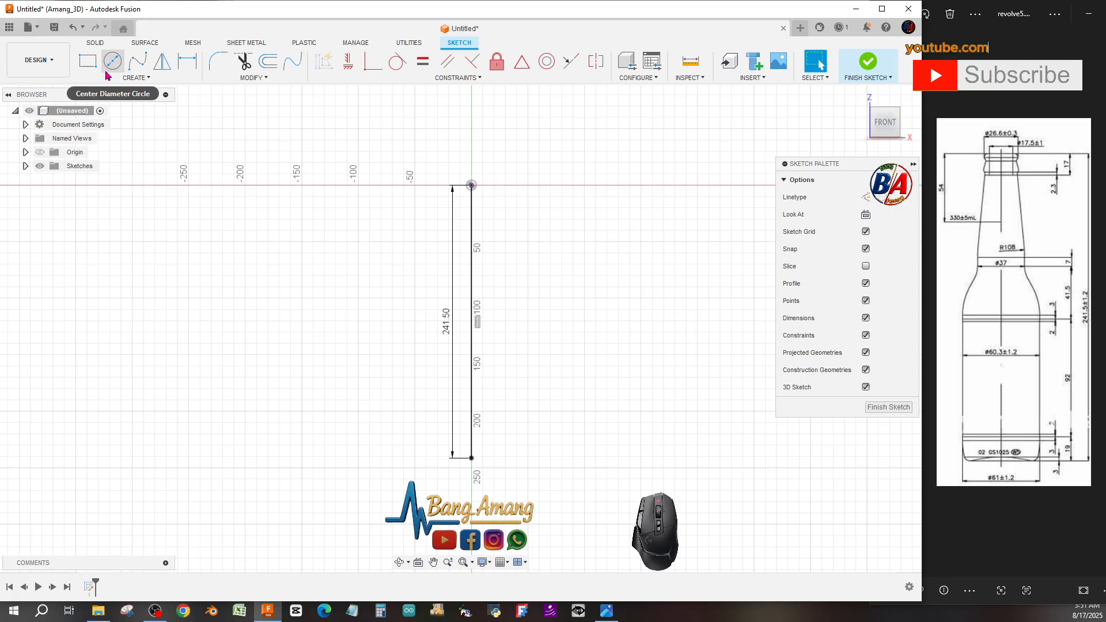
click(136, 77)
click(95, 90)
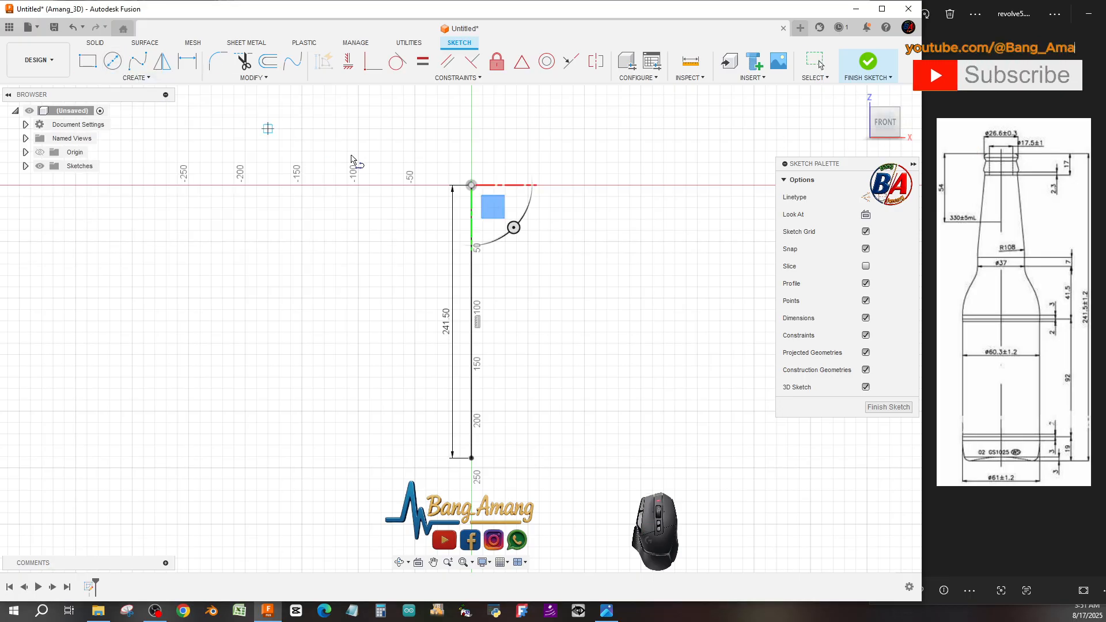
click(470, 185)
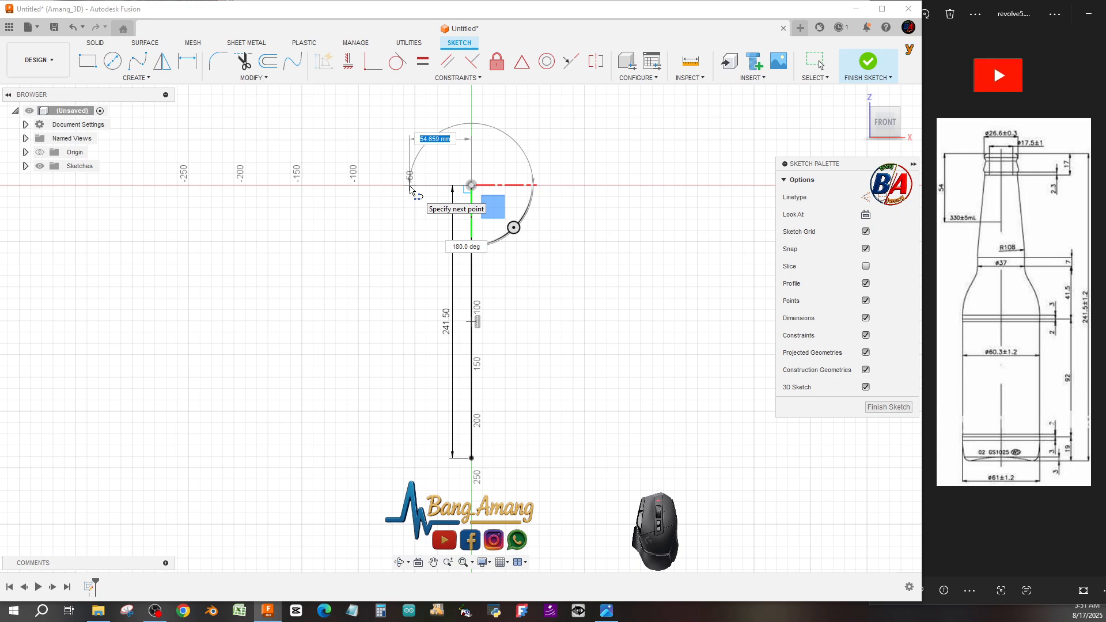
text(26.)
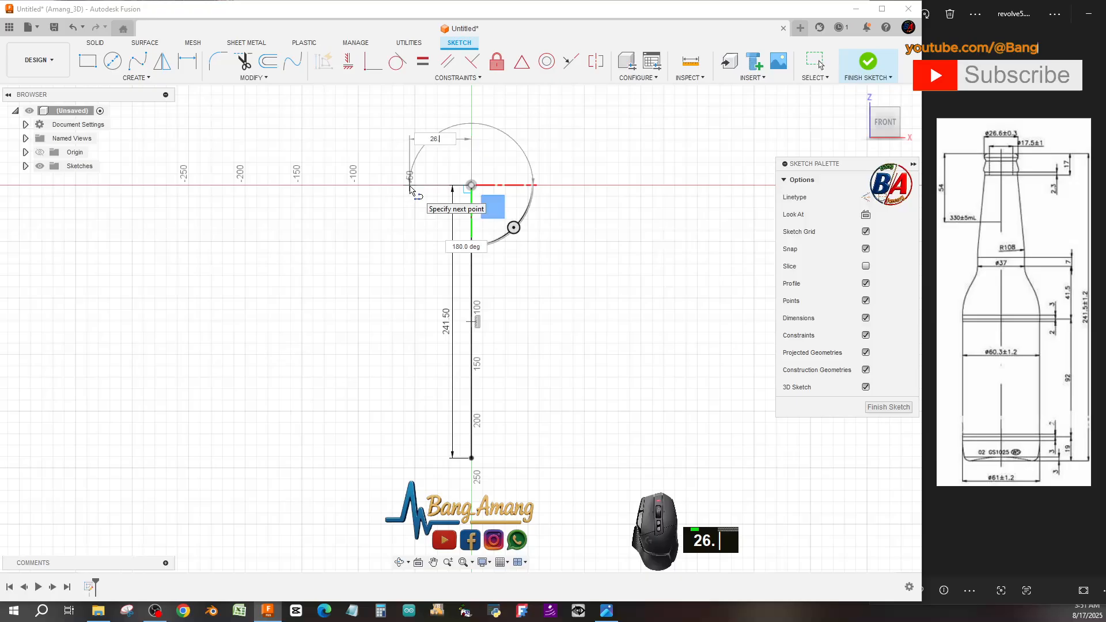
key(Tab)
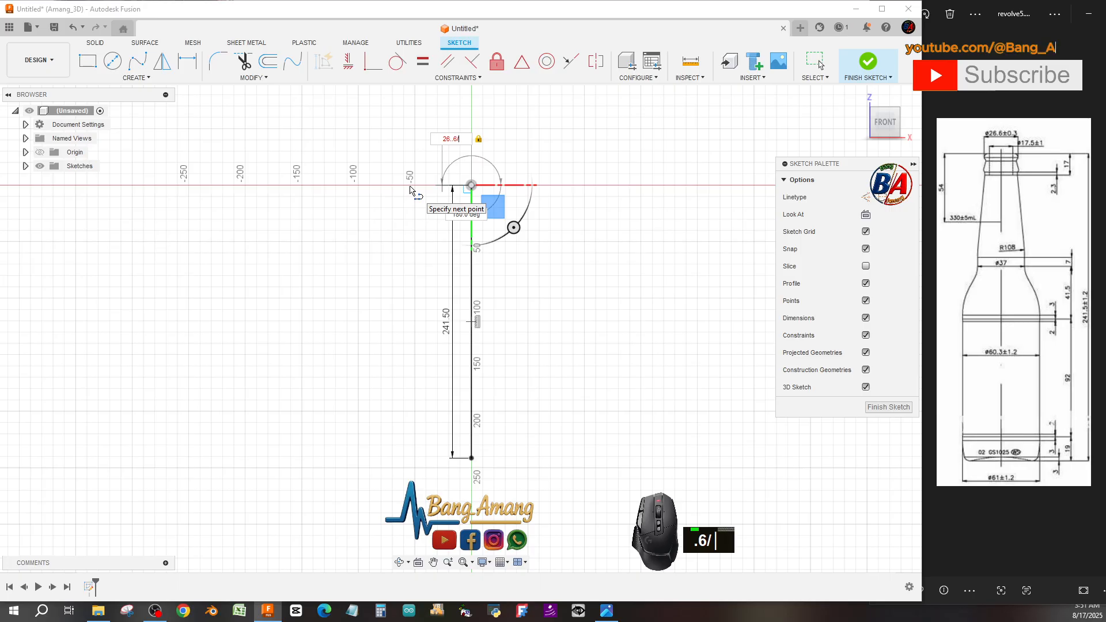
key(Return)
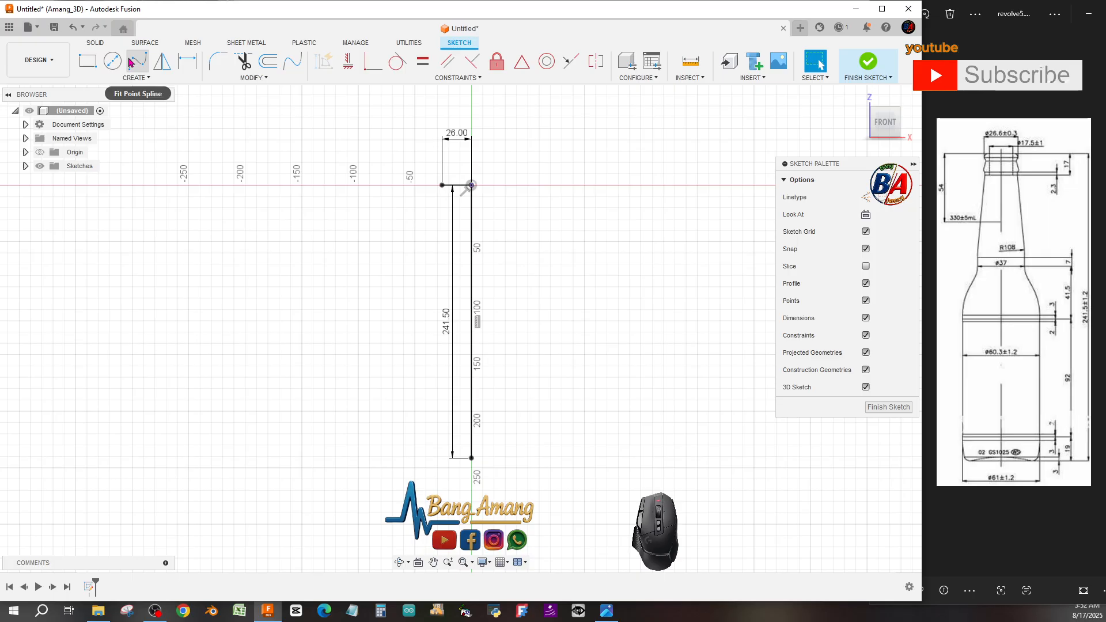
Draw a 17 mm vertical line downward from the left end of the horizontal line.
click(124, 79)
click(118, 92)
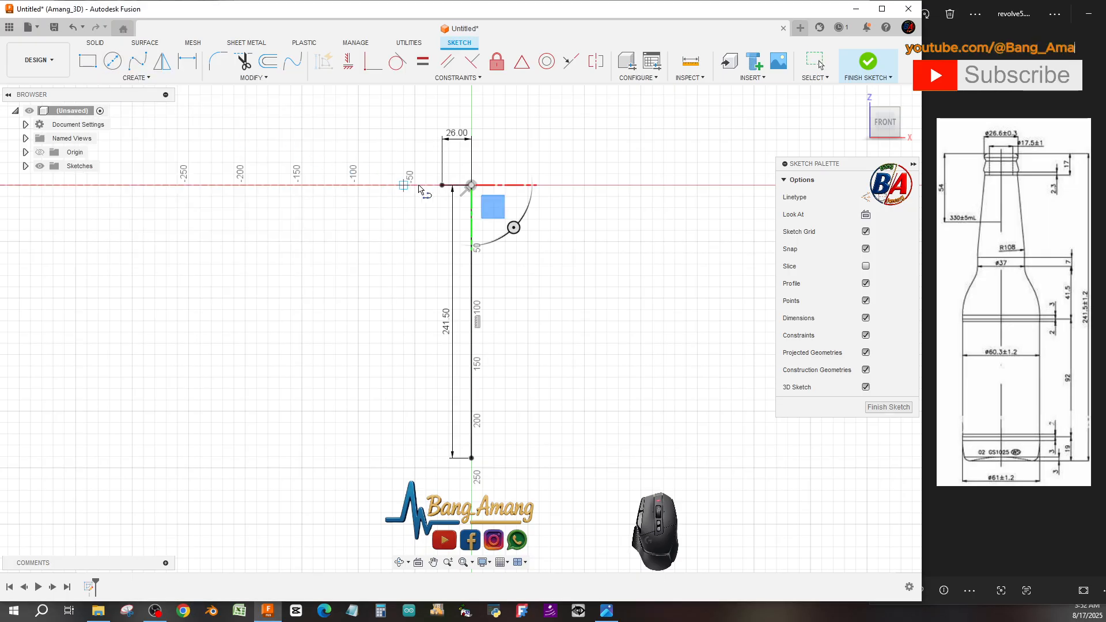
click(441, 185)
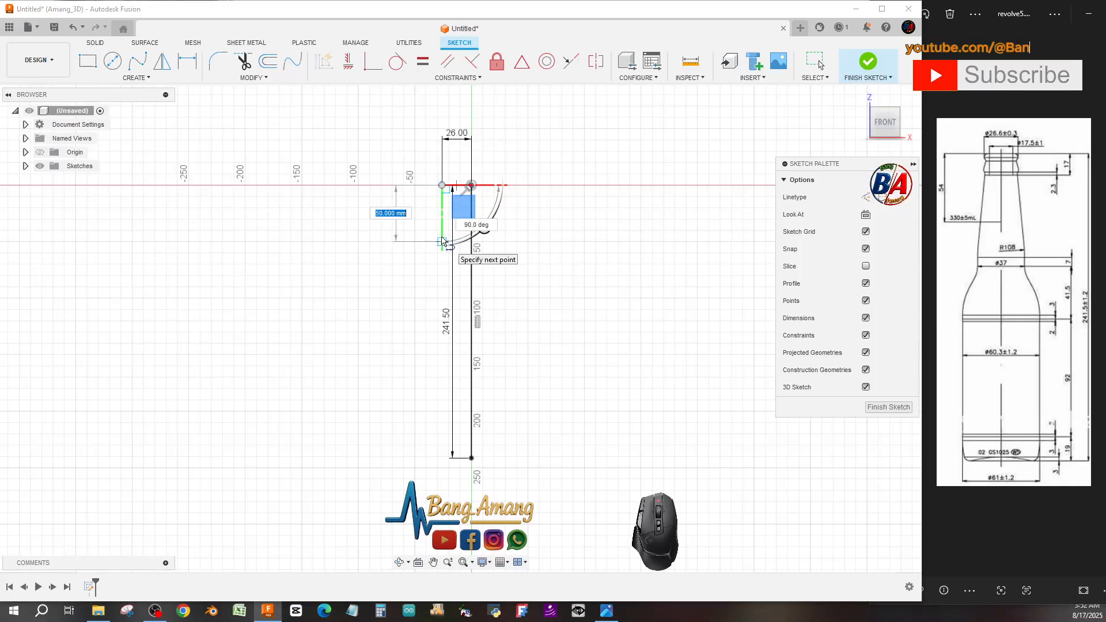
text(17)
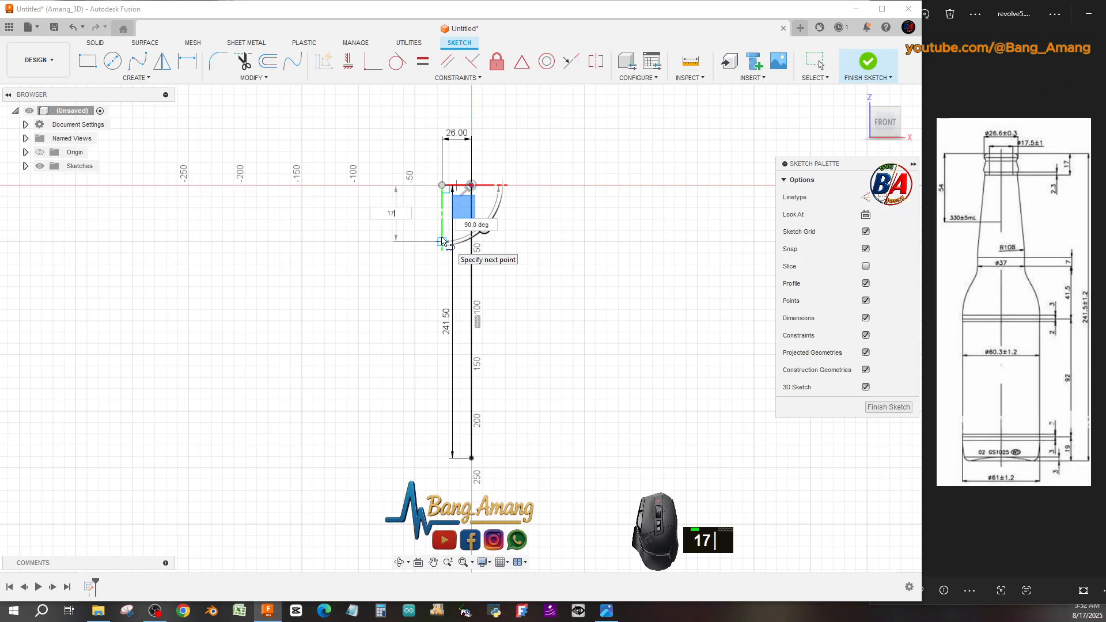
key(Return)
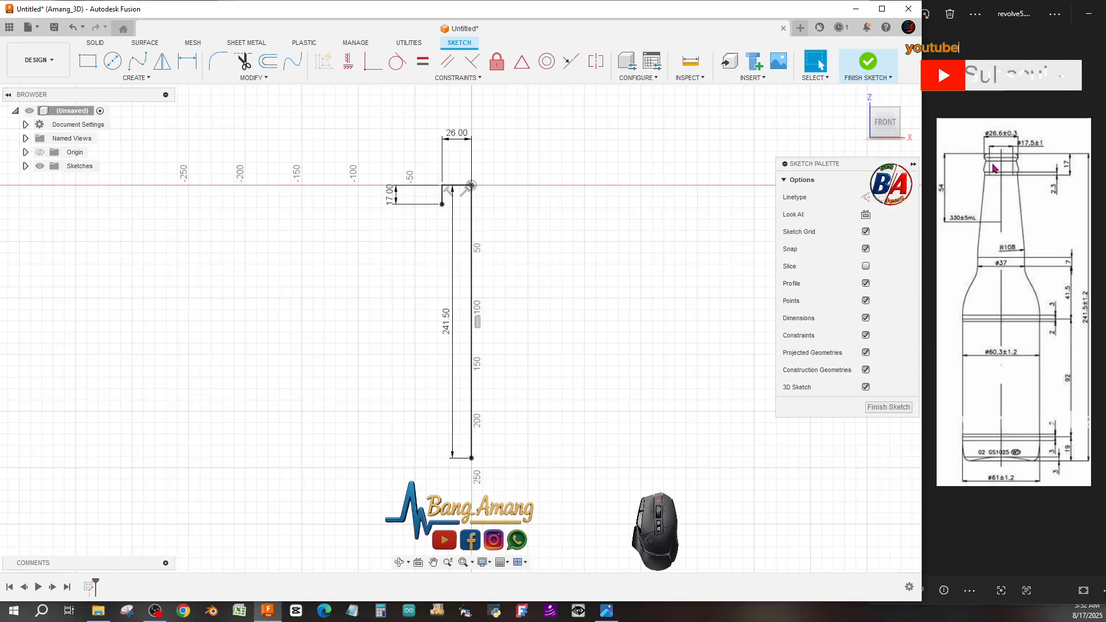
Draw a horizontal line about 15 mm long from the bottom of the 17 mm line toward the axis.
scroll(454, 196, down, 10)
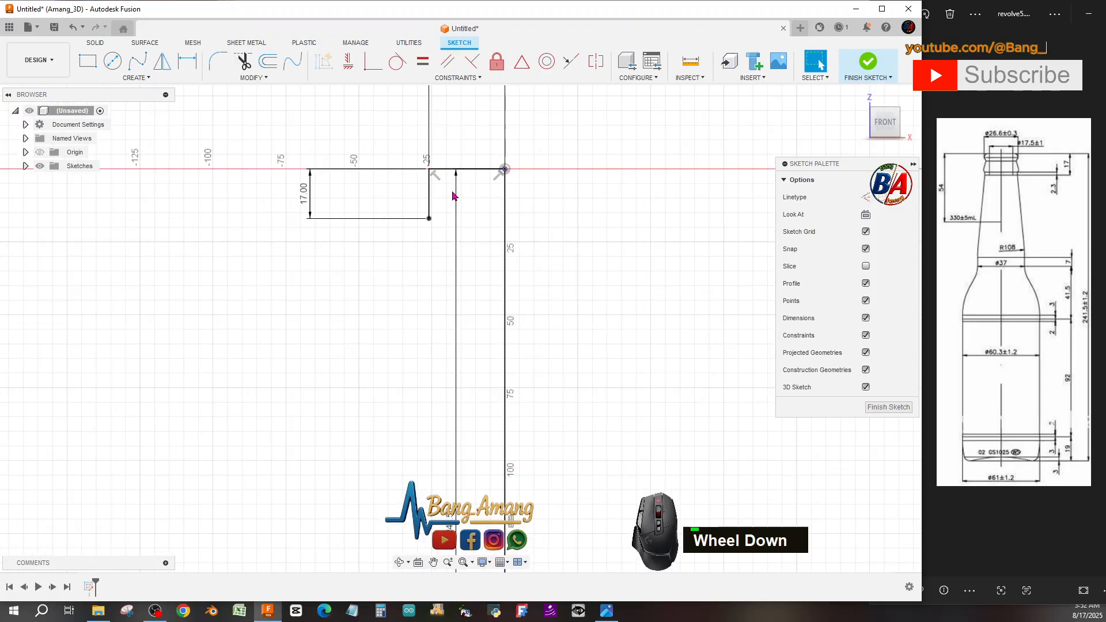
scroll(480, 230, up, 3)
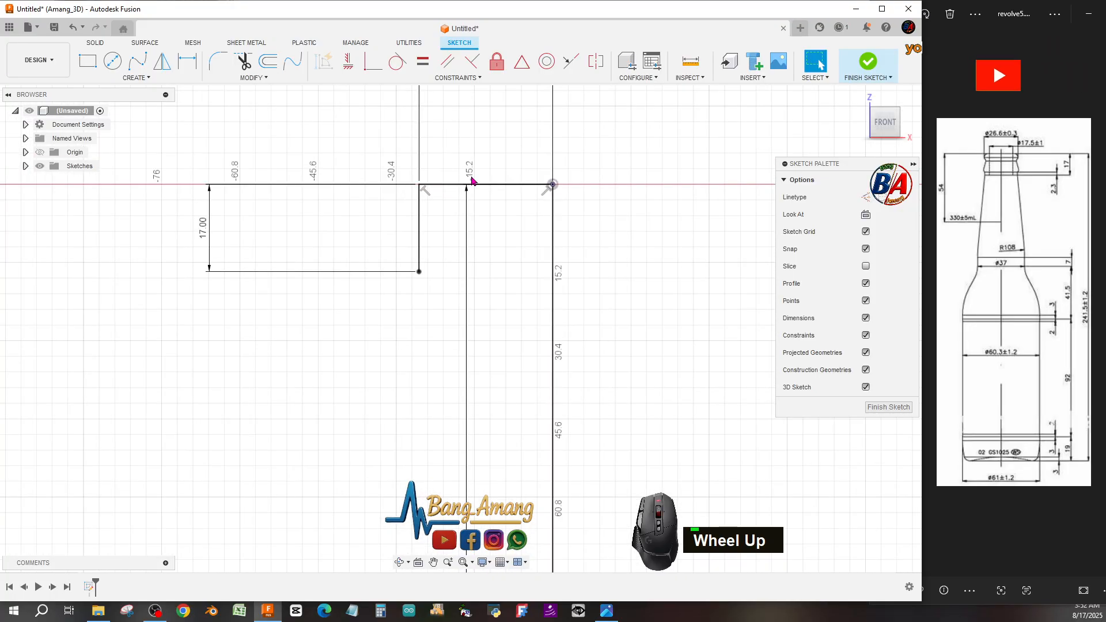
scroll(477, 170, down, 3)
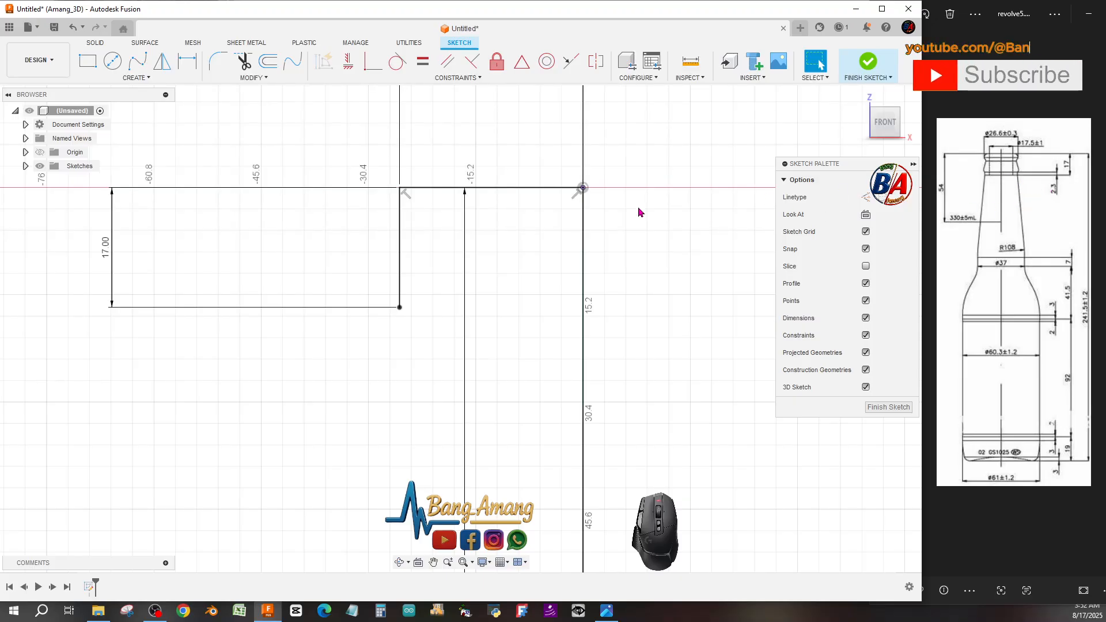
click(136, 77)
click(130, 91)
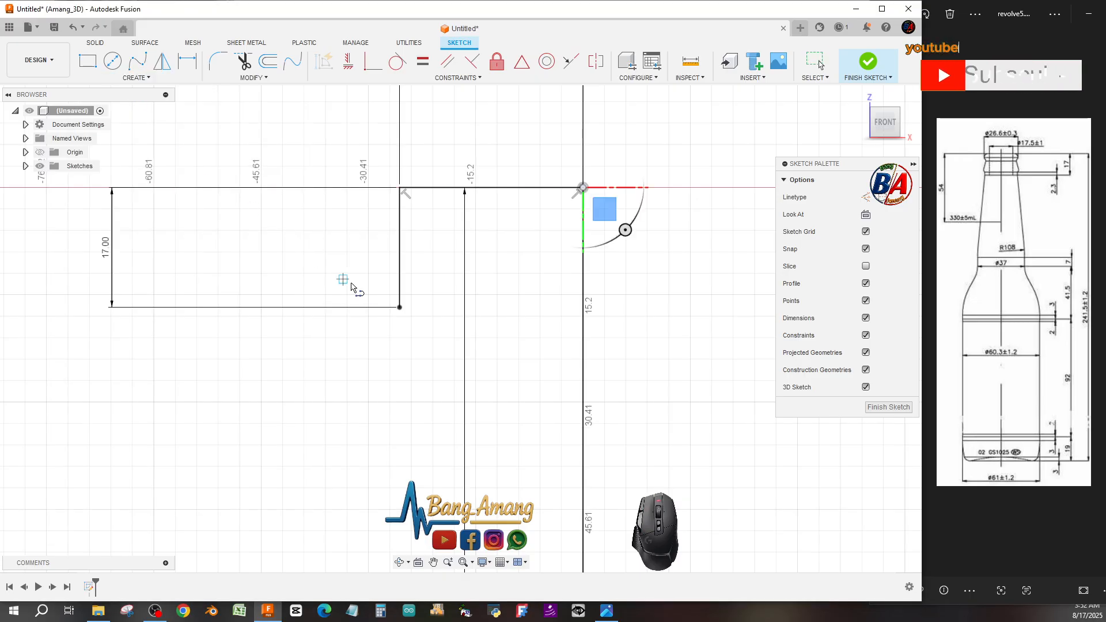
click(400, 308)
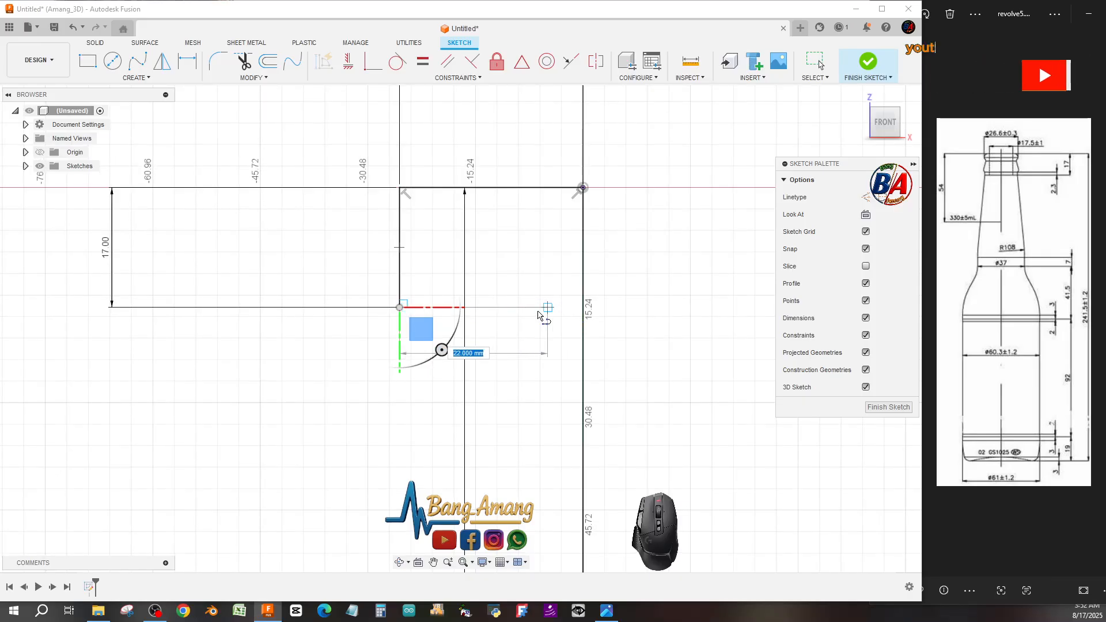
click(513, 308)
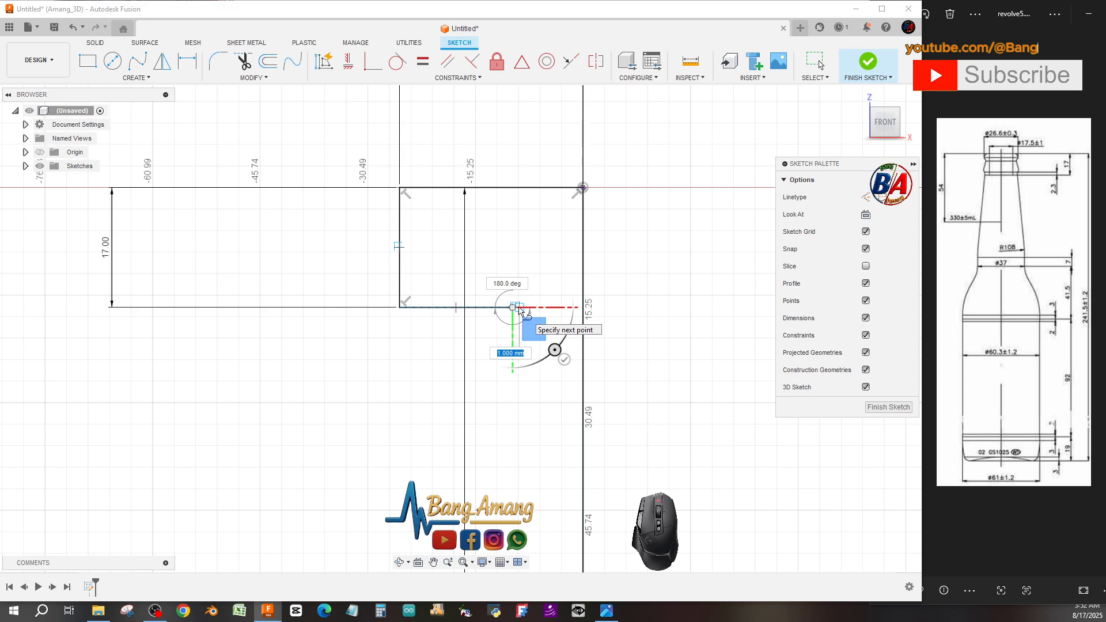
key(Escape)
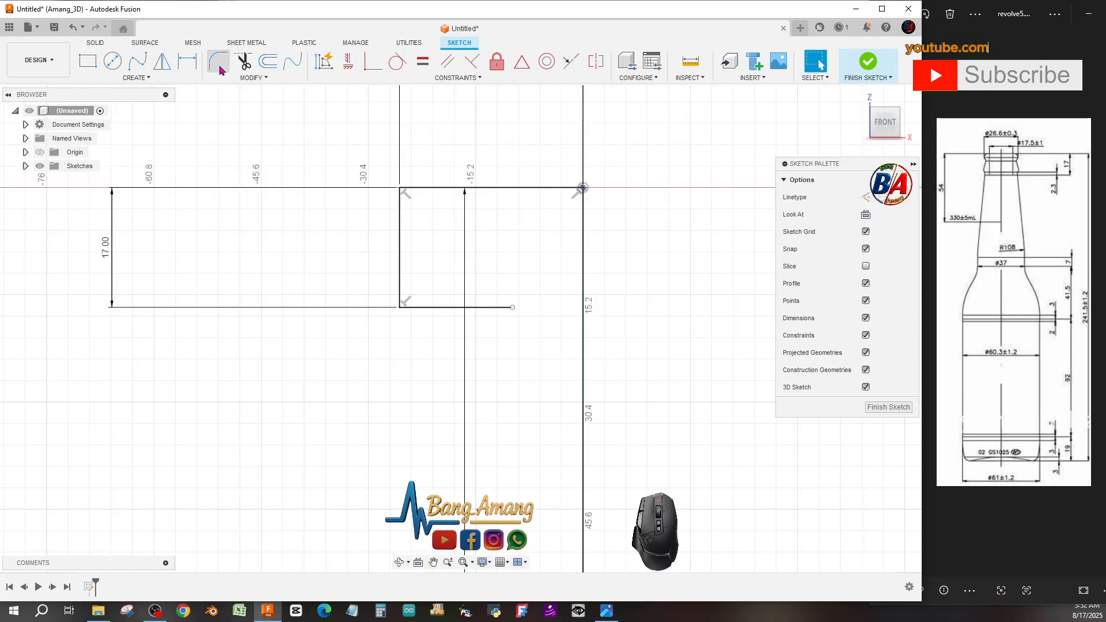
Offset the short bottom horizontal line upward by 2.3 mm with chain selection turned off.
click(268, 62)
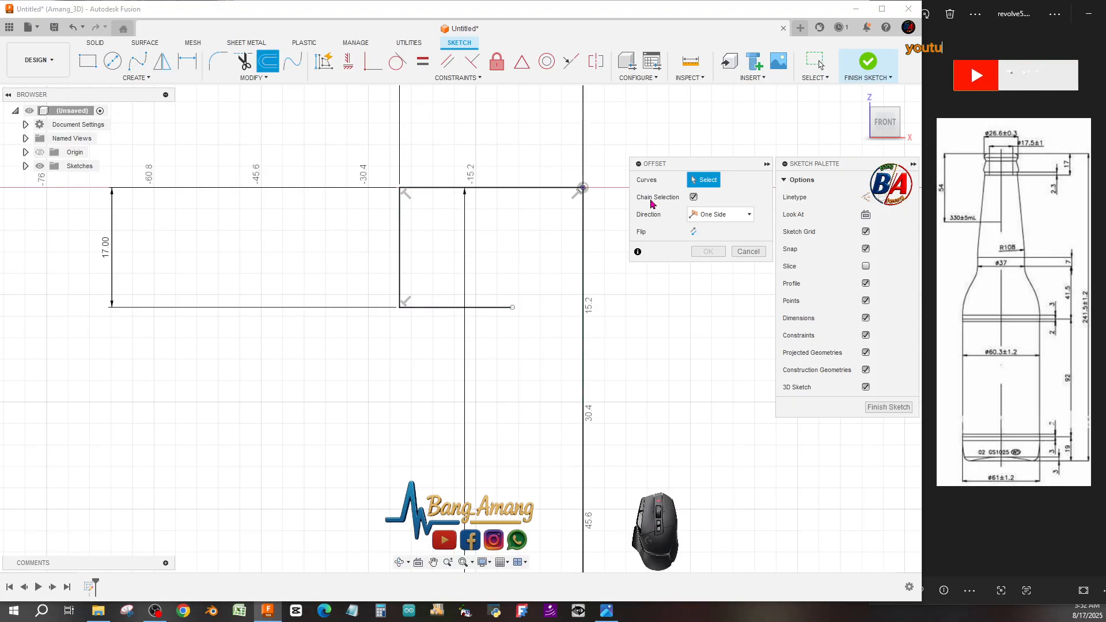
click(693, 195)
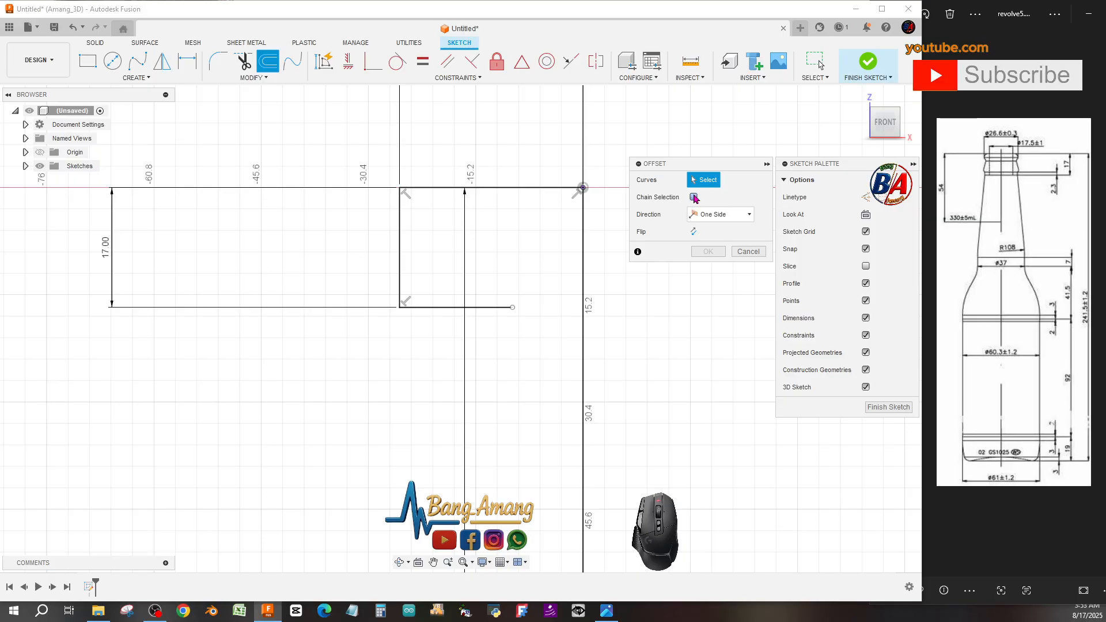
click(483, 309)
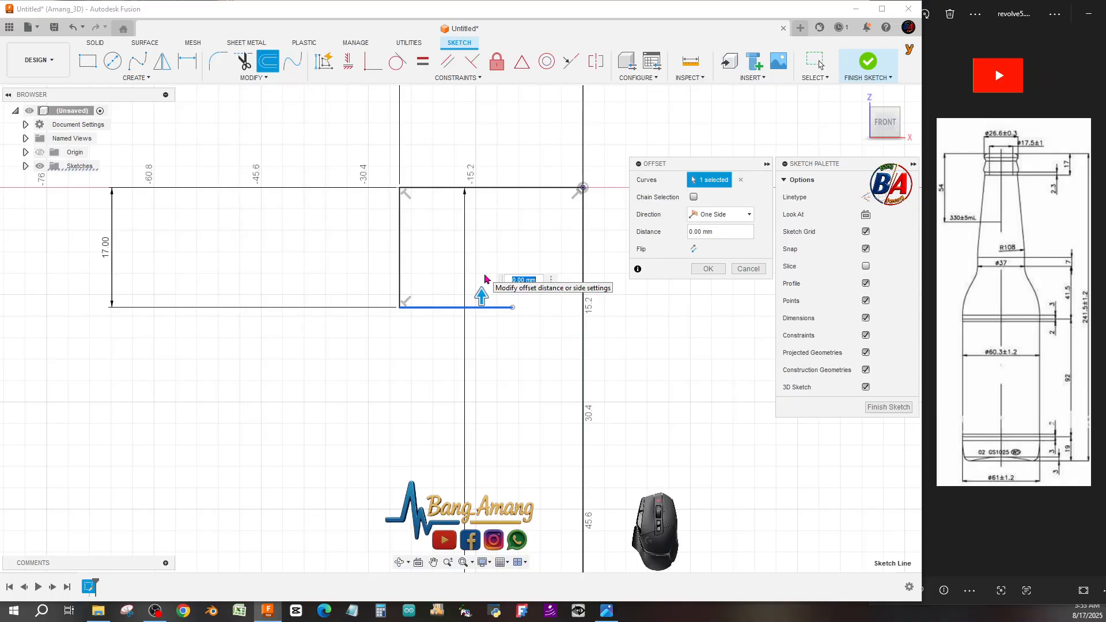
text(2.3)
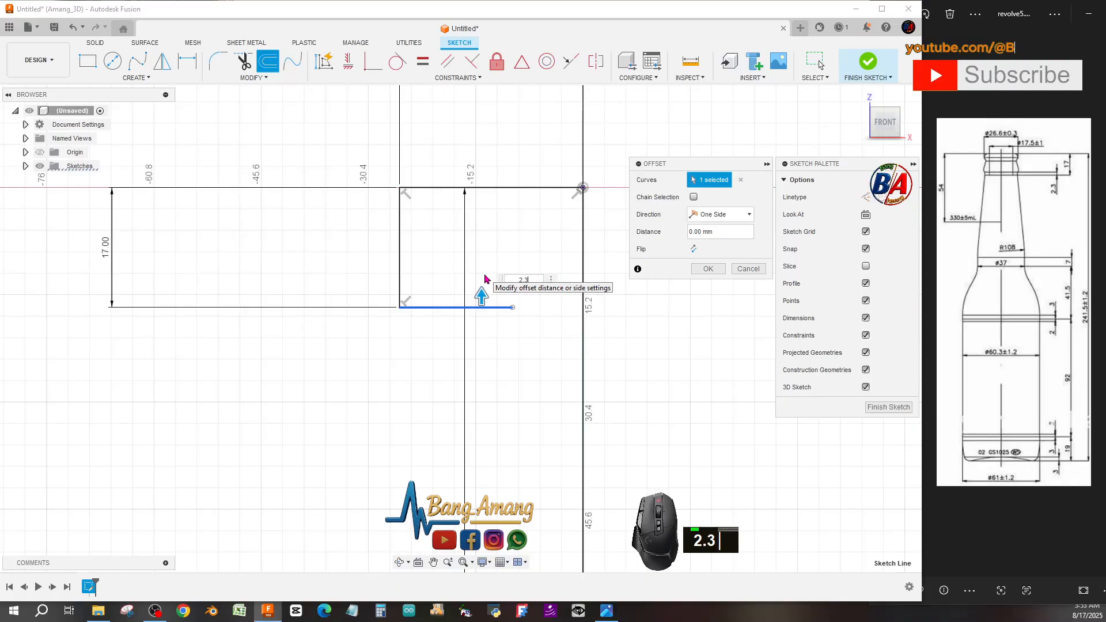
key(Return)
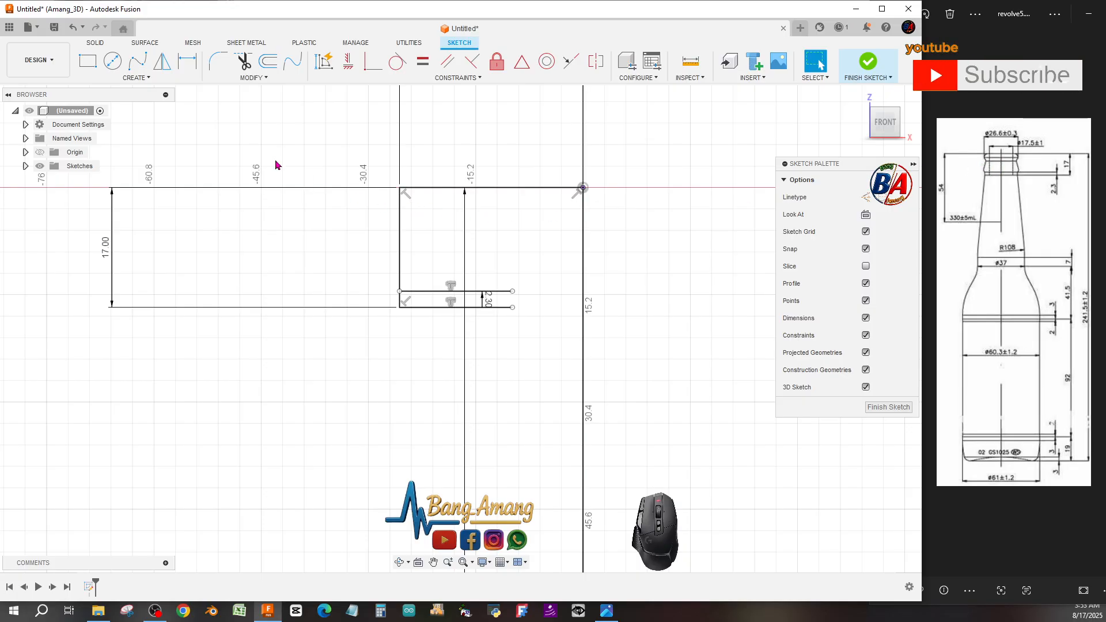
Offset the top horizontal line downward by 2.3*2 mm.
click(122, 79)
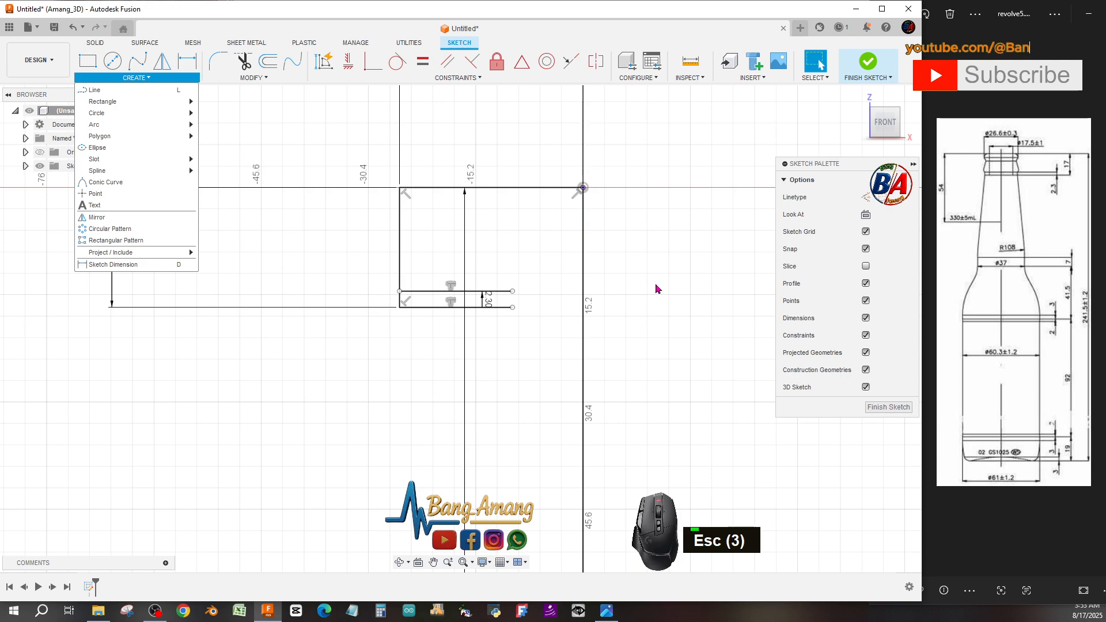
click(268, 61)
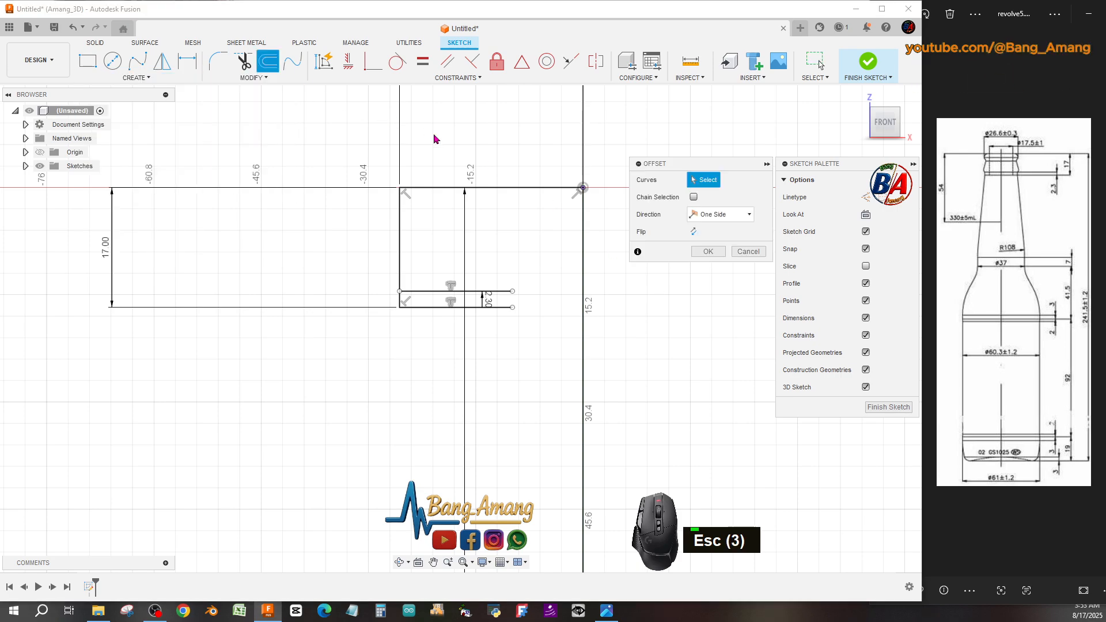
click(511, 189)
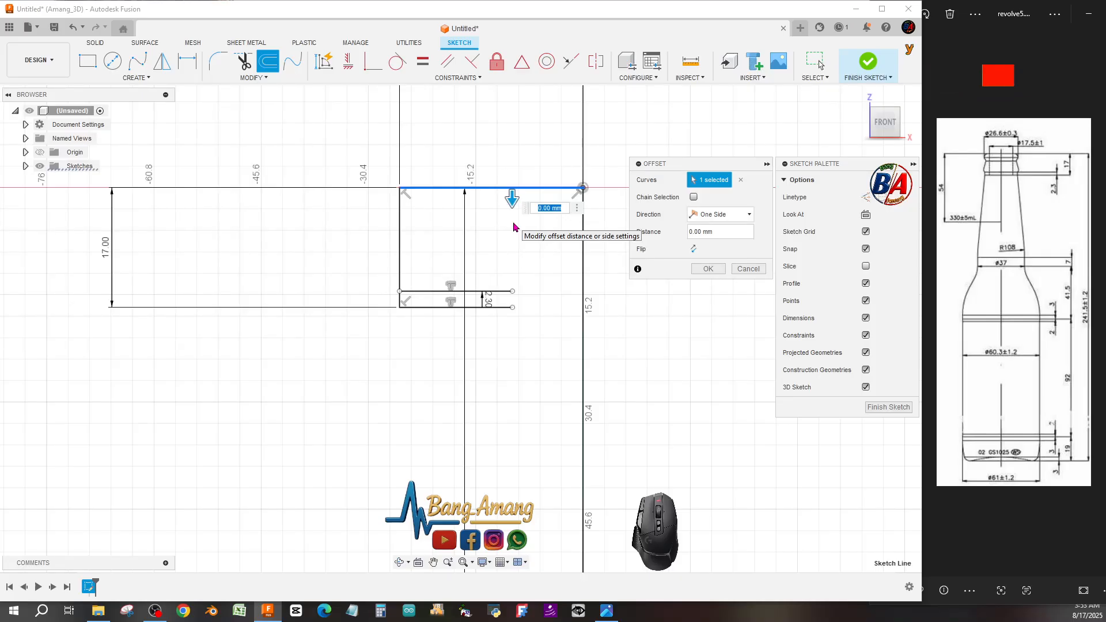
text(2.3)
key(Return)
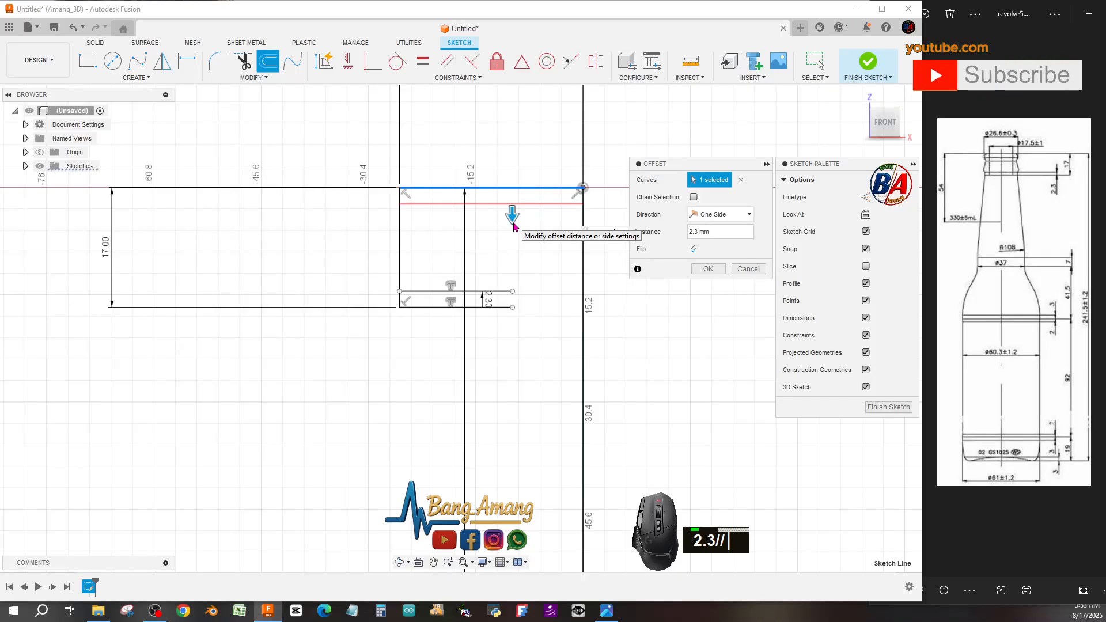
key(Return)
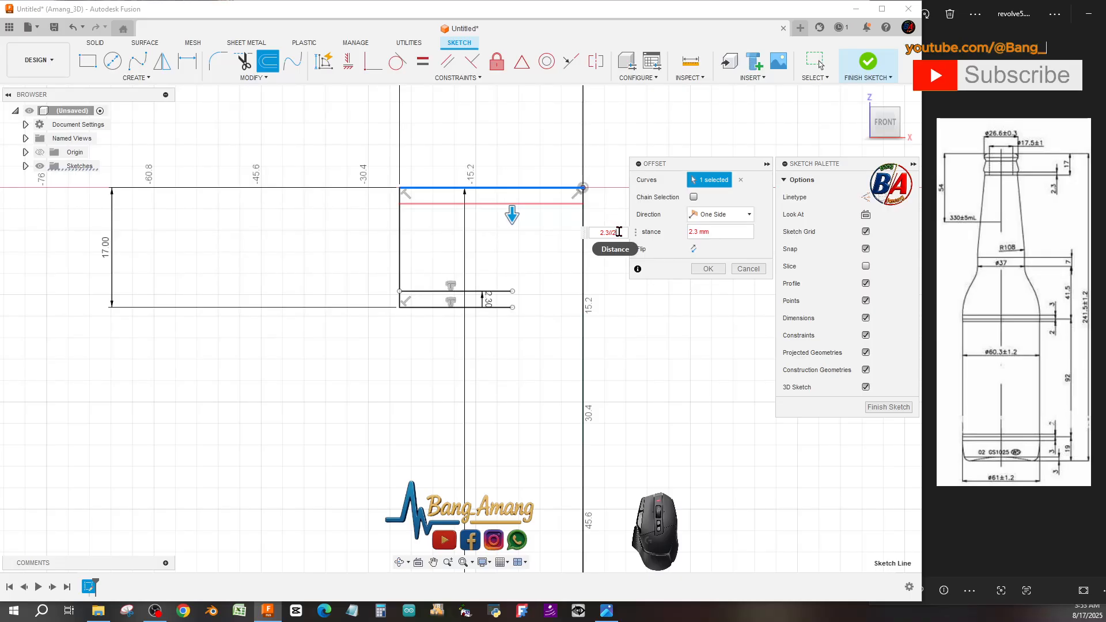
drag(609, 232, 630, 239)
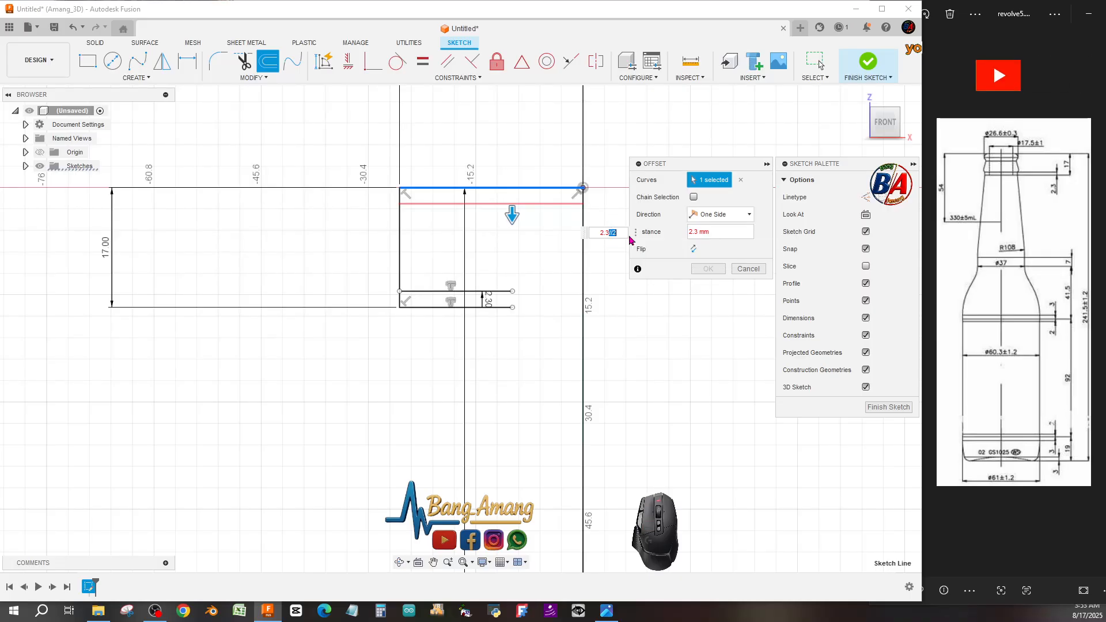
text(*2)
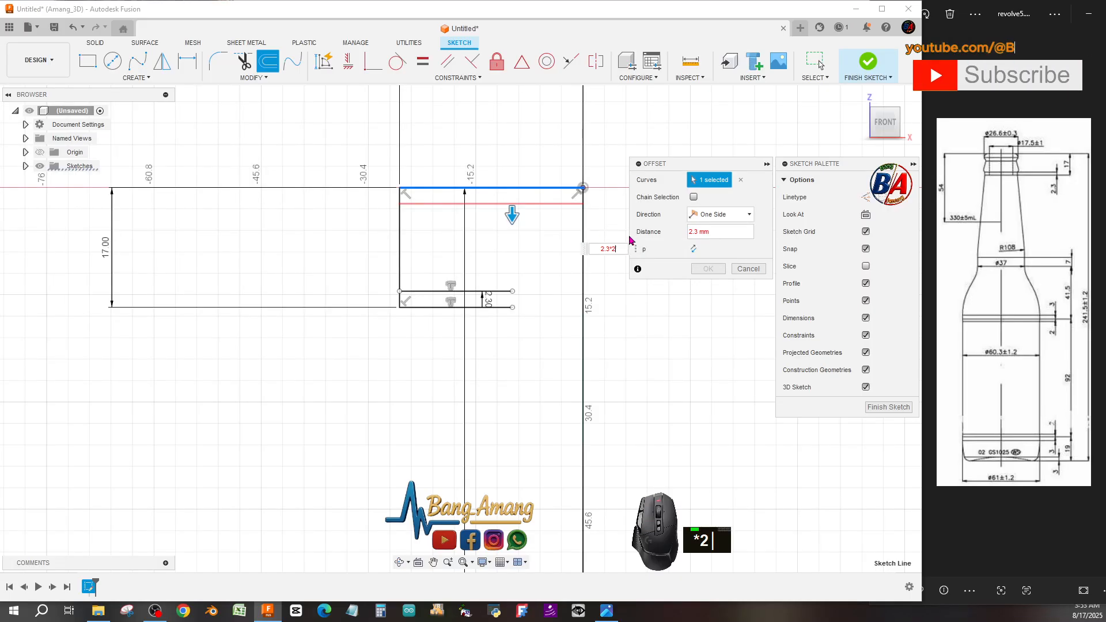
key(Return)
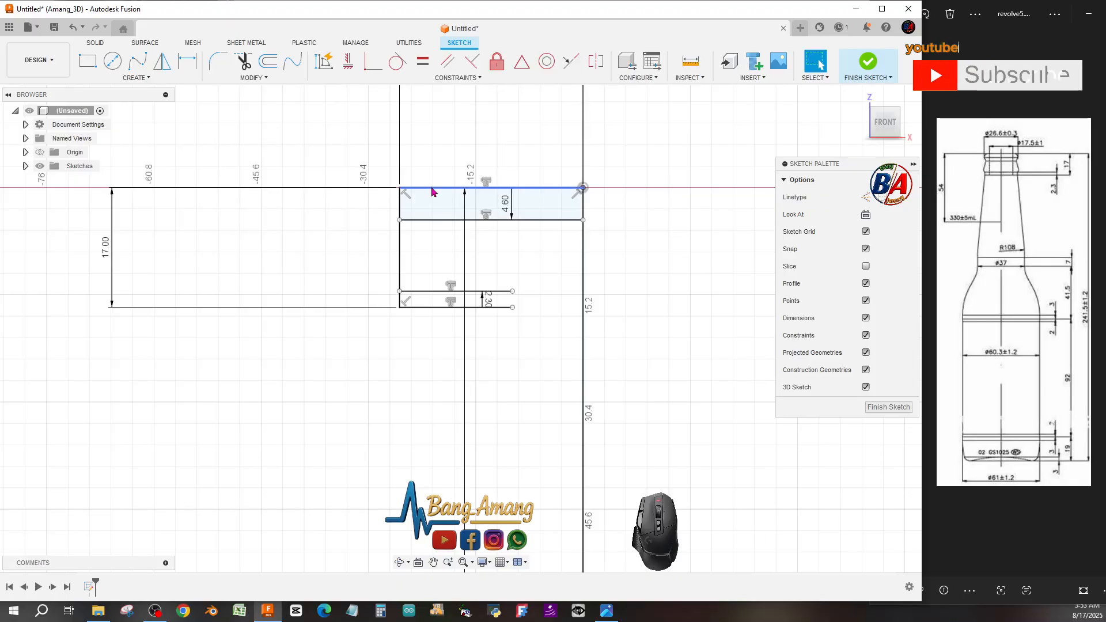
Fillet the upper-left corner of the neck-top outline with a 2 mm radius.
click(421, 217)
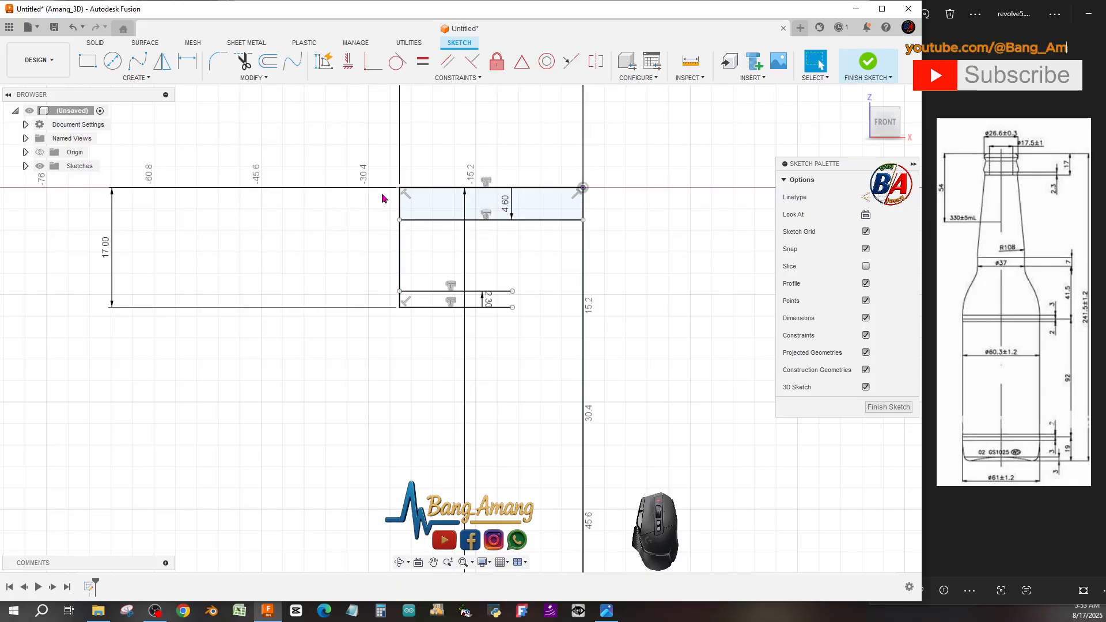
click(218, 61)
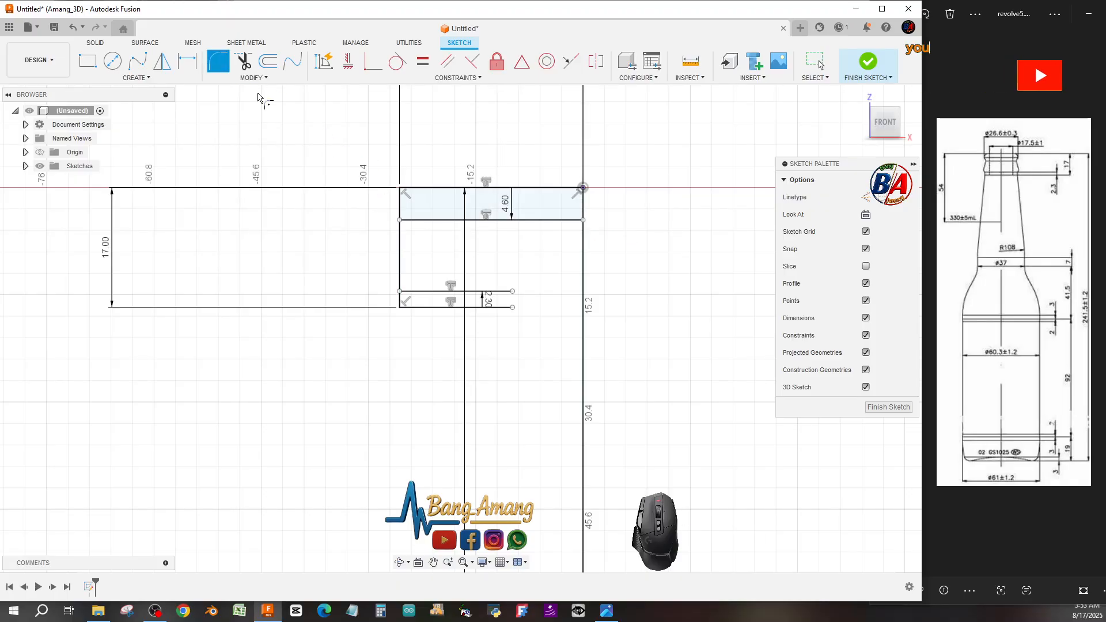
click(401, 194)
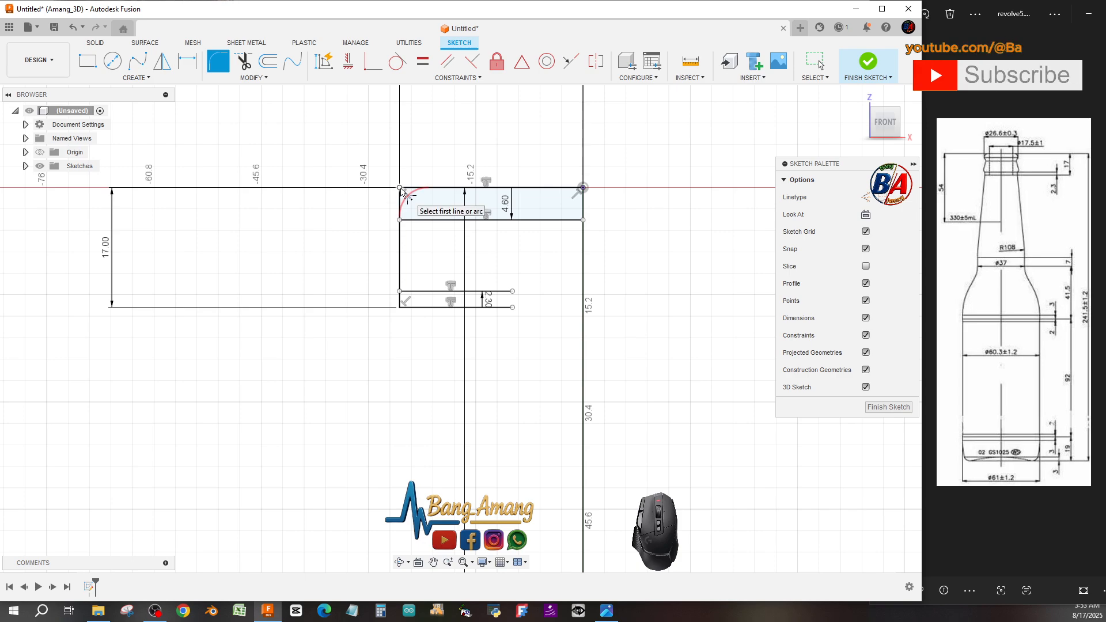
click(401, 193)
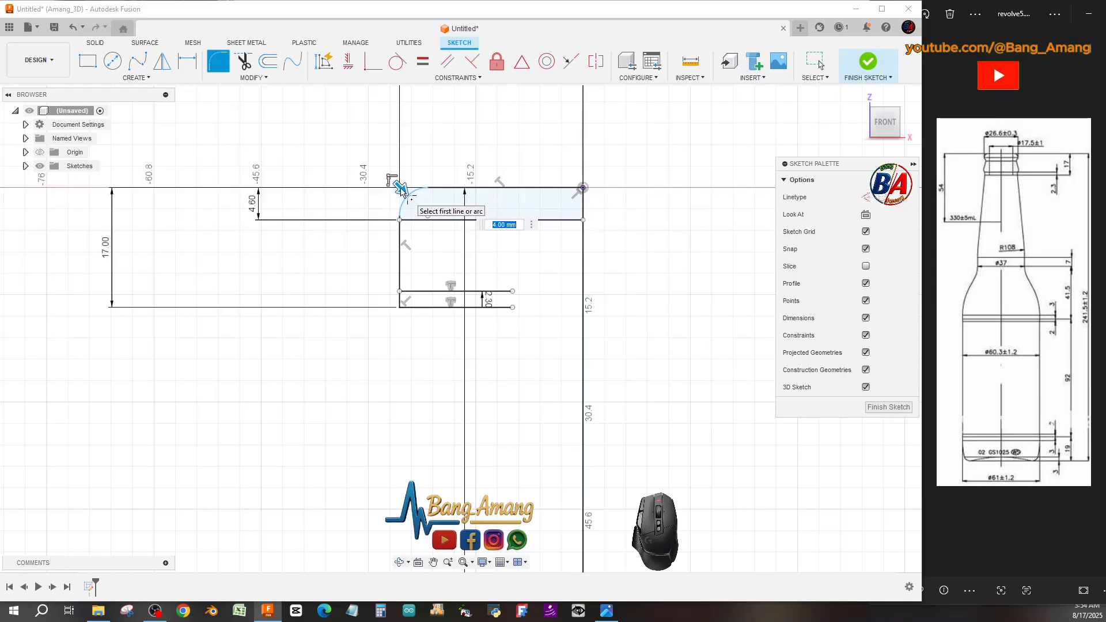
text(2)
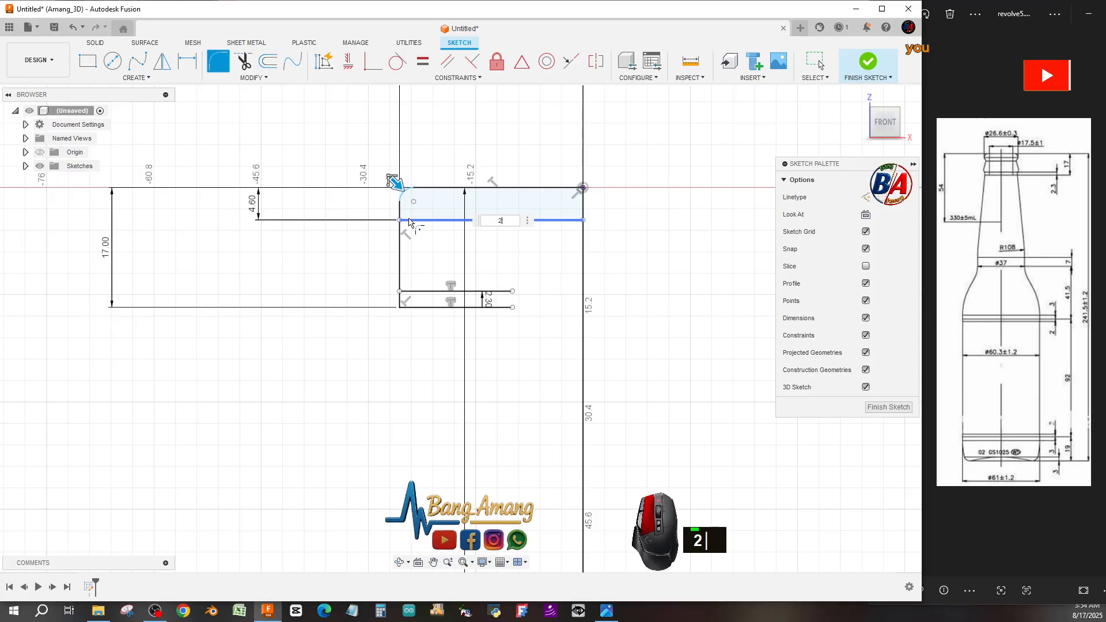
click(408, 220)
click(399, 226)
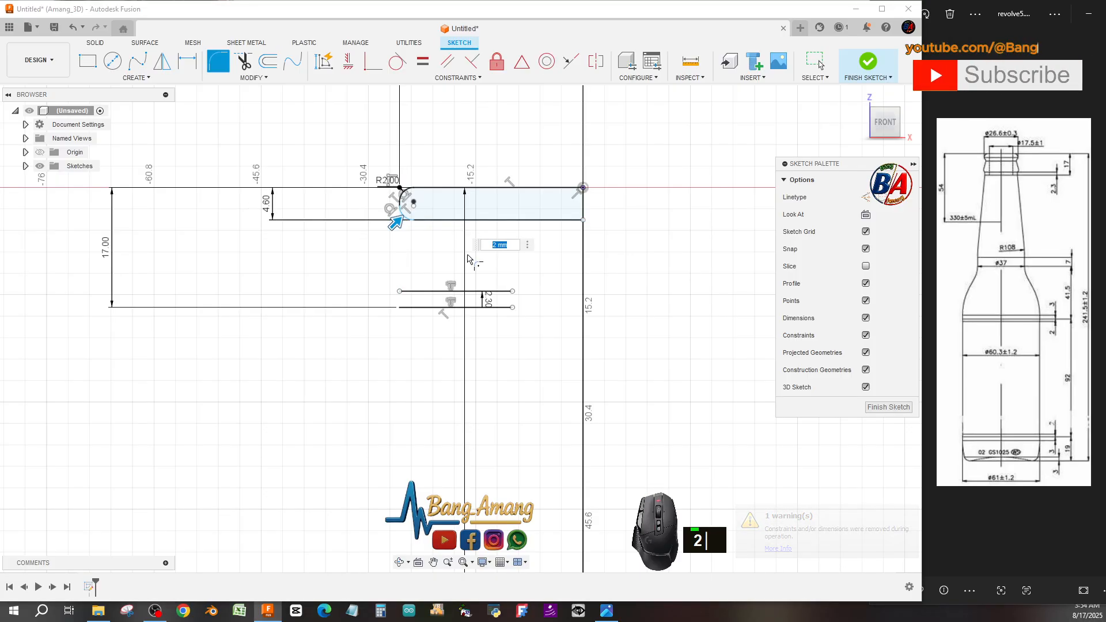
key(Escape)
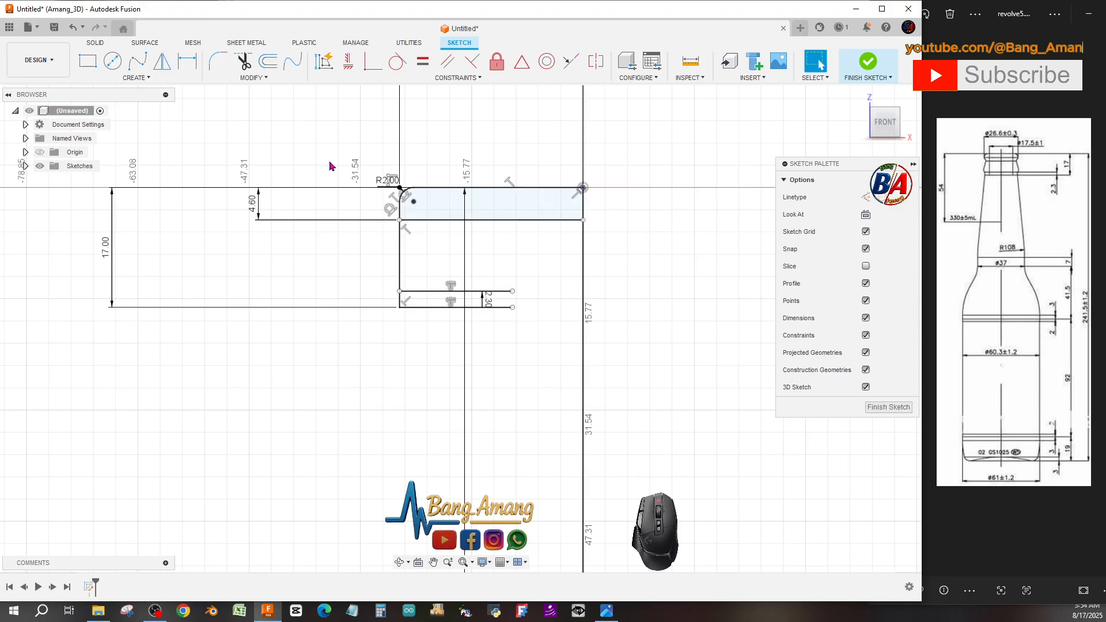
Fillet the corner where the 4.6 mm offset line meets the vertical neck line with a 2 mm radius.
click(219, 61)
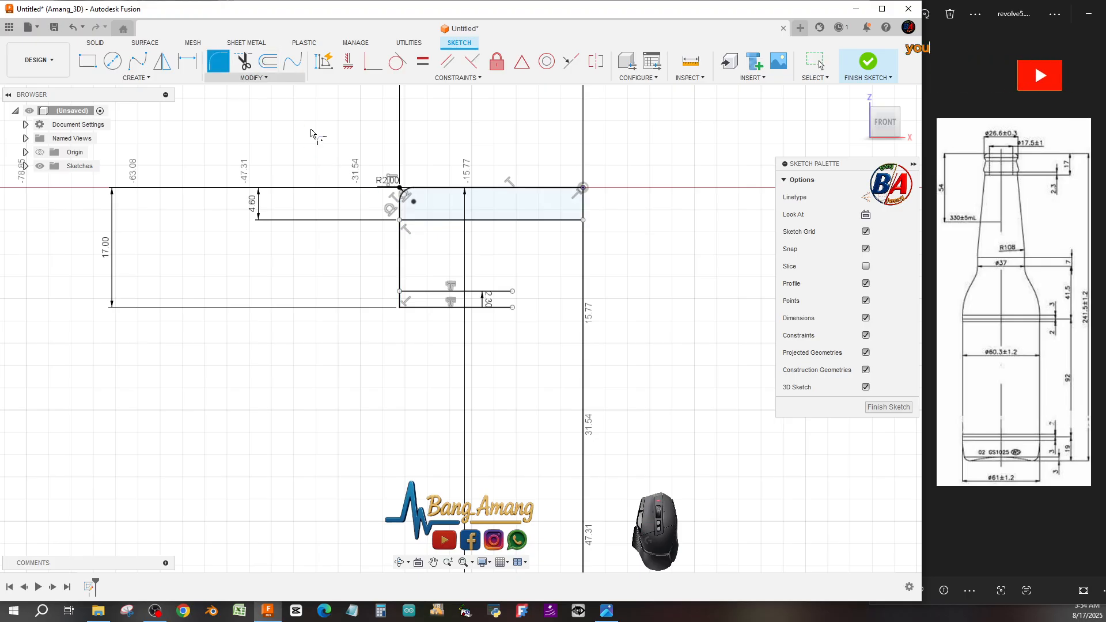
click(399, 216)
click(420, 221)
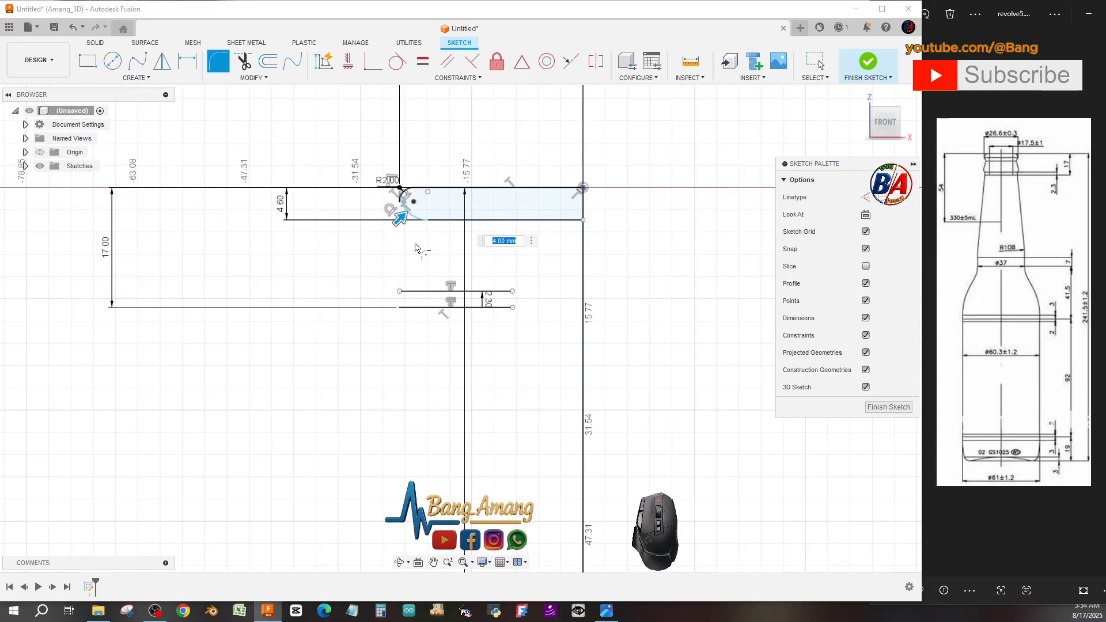
text(2)
key(Return)
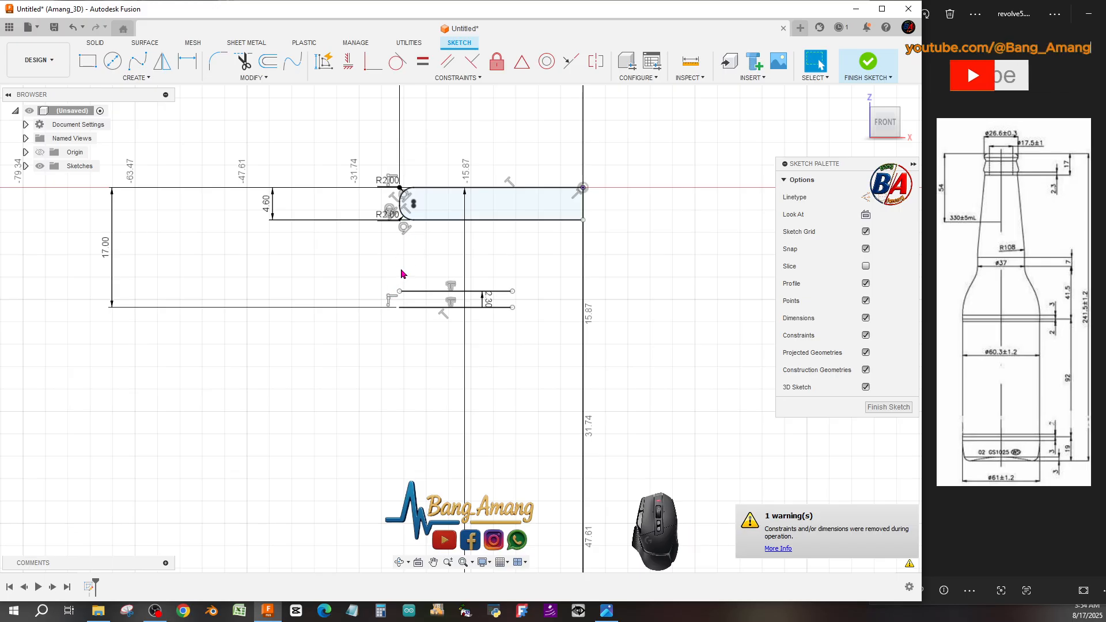
Draw a slanted line from the lower fillet's end down to the left end of the short lower offset line.
click(143, 79)
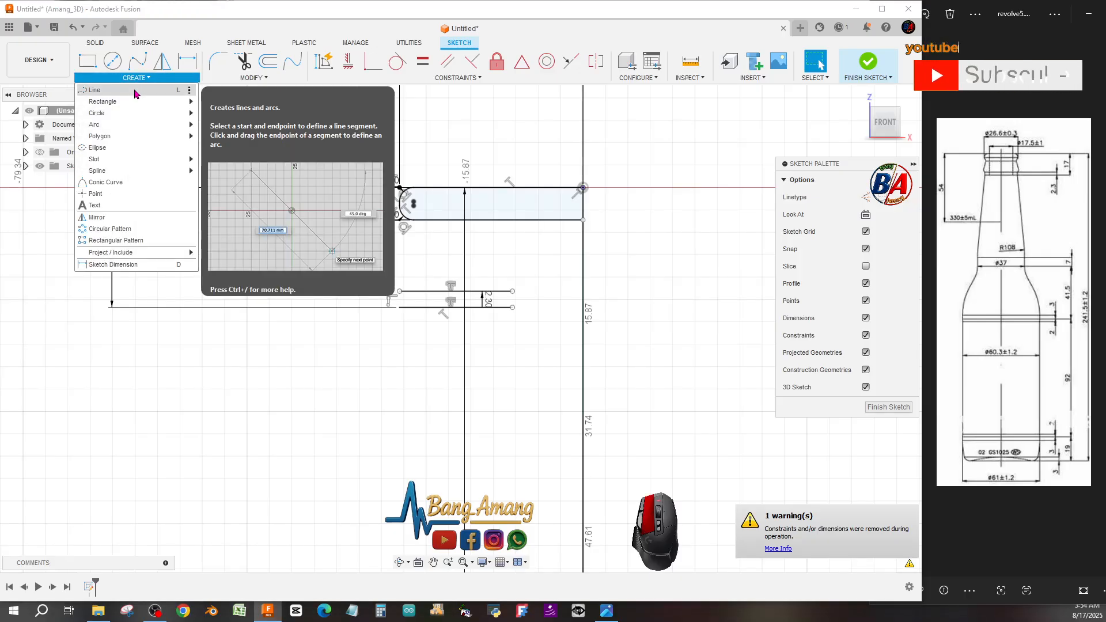
click(95, 90)
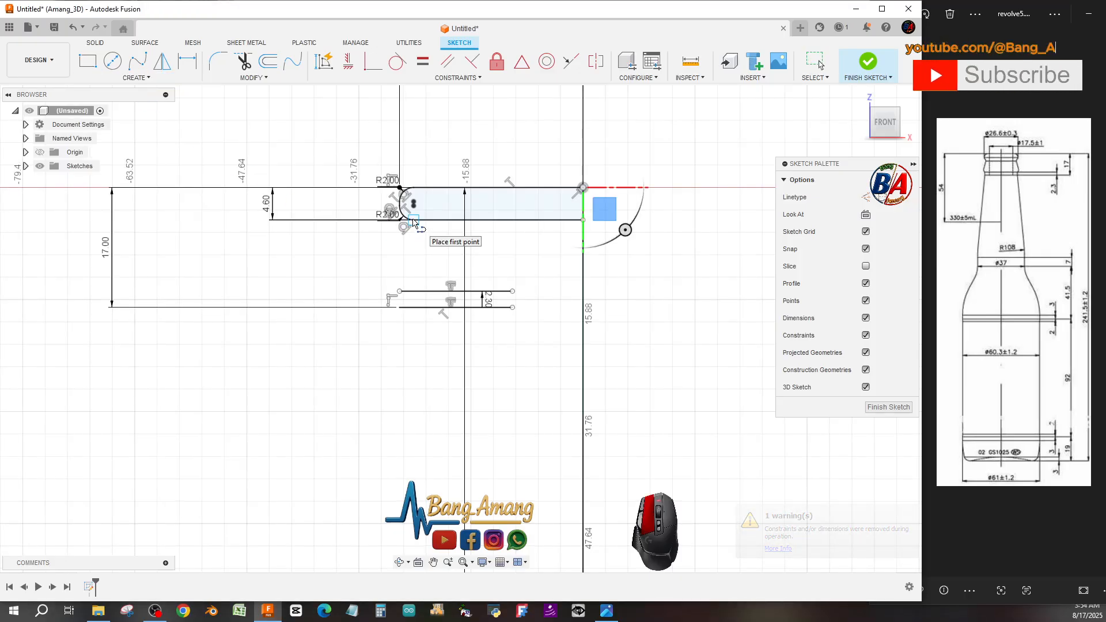
drag(414, 220, 394, 280)
click(399, 291)
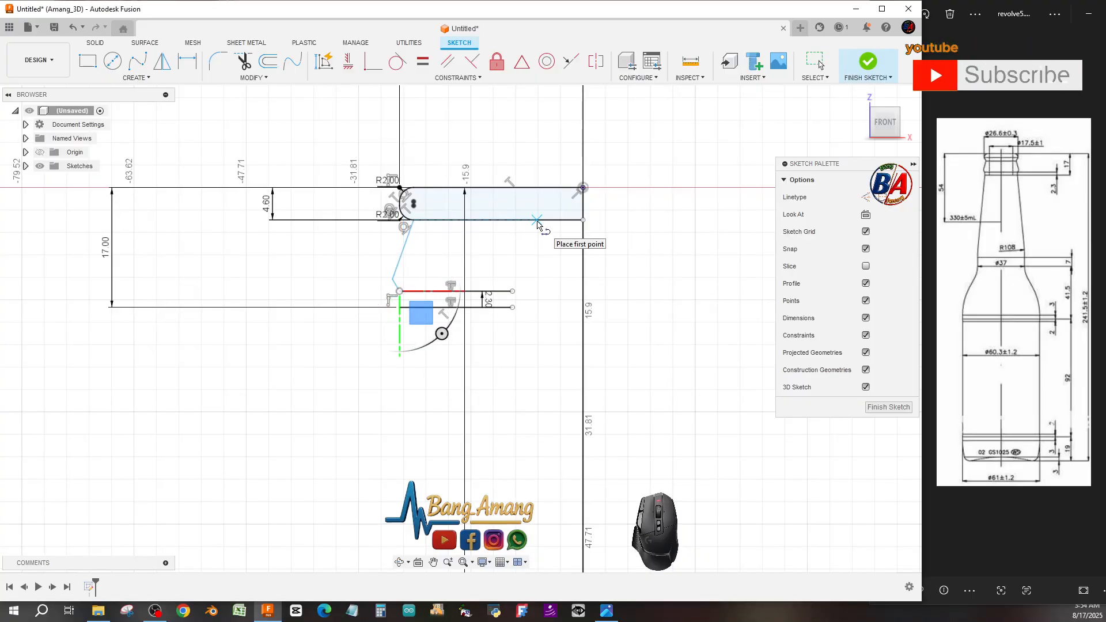
key(Escape)
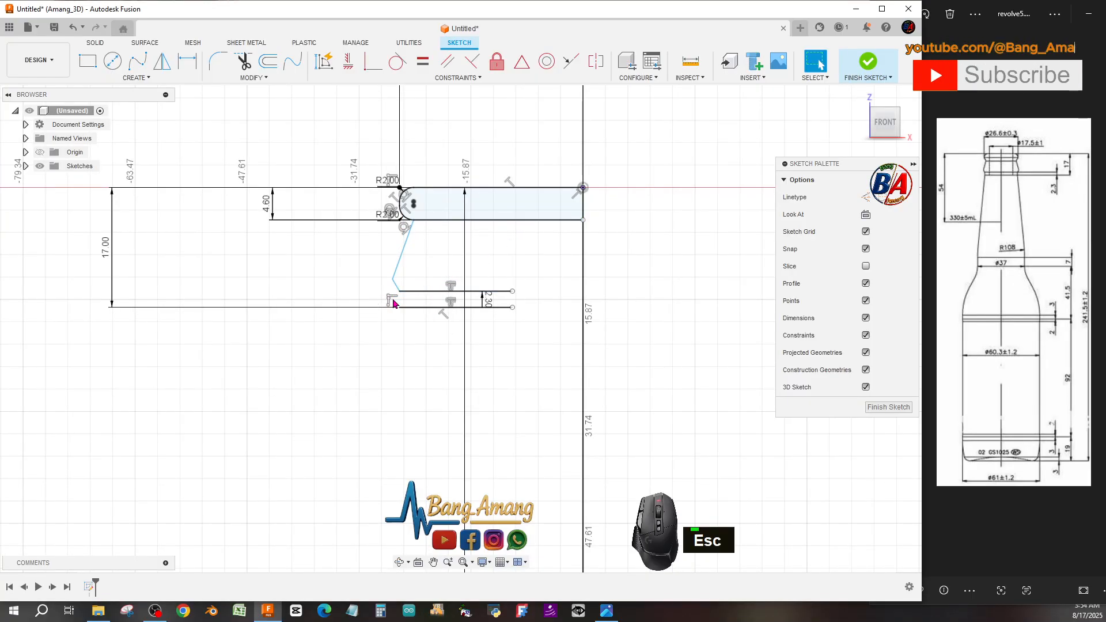
Draw a short vertical line from the lower offset line's left end down to the bottom horizontal line.
click(133, 77)
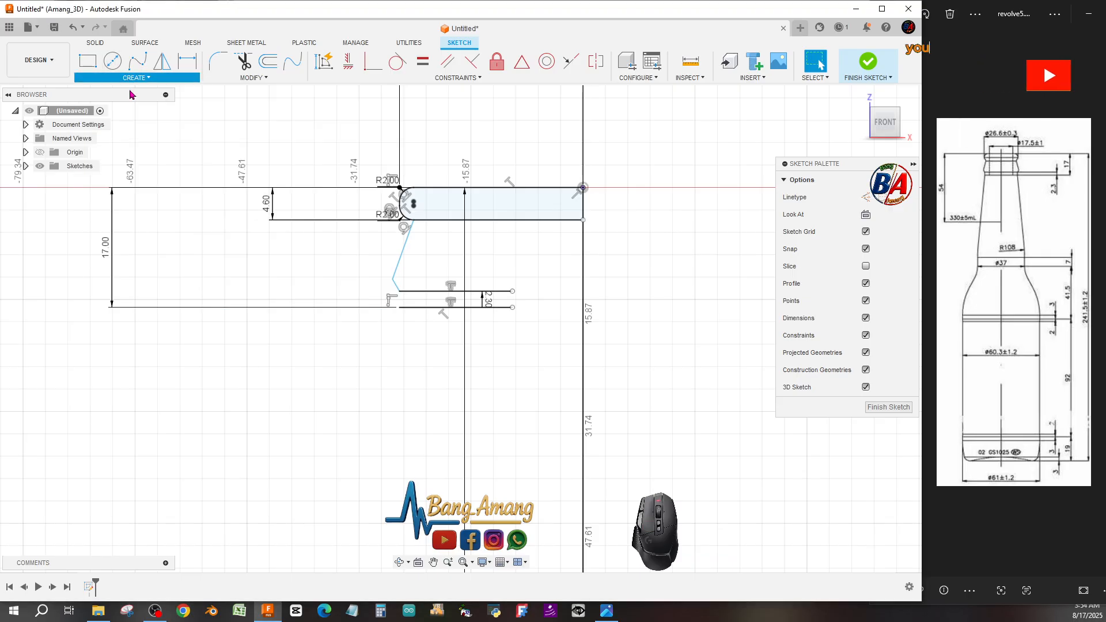
click(131, 93)
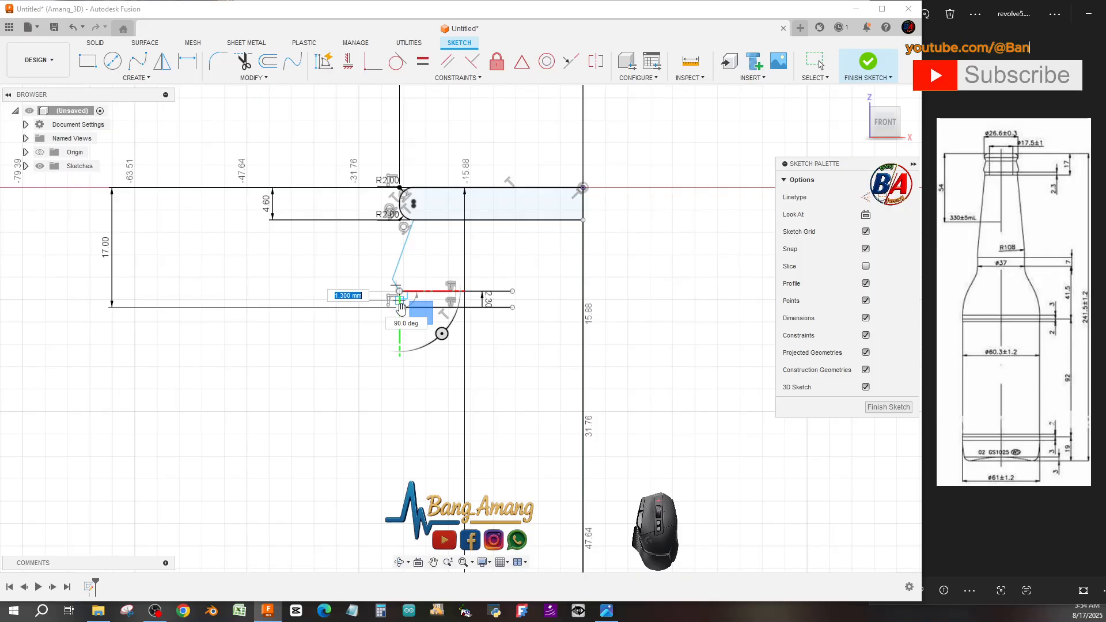
scroll(401, 306, down, 5)
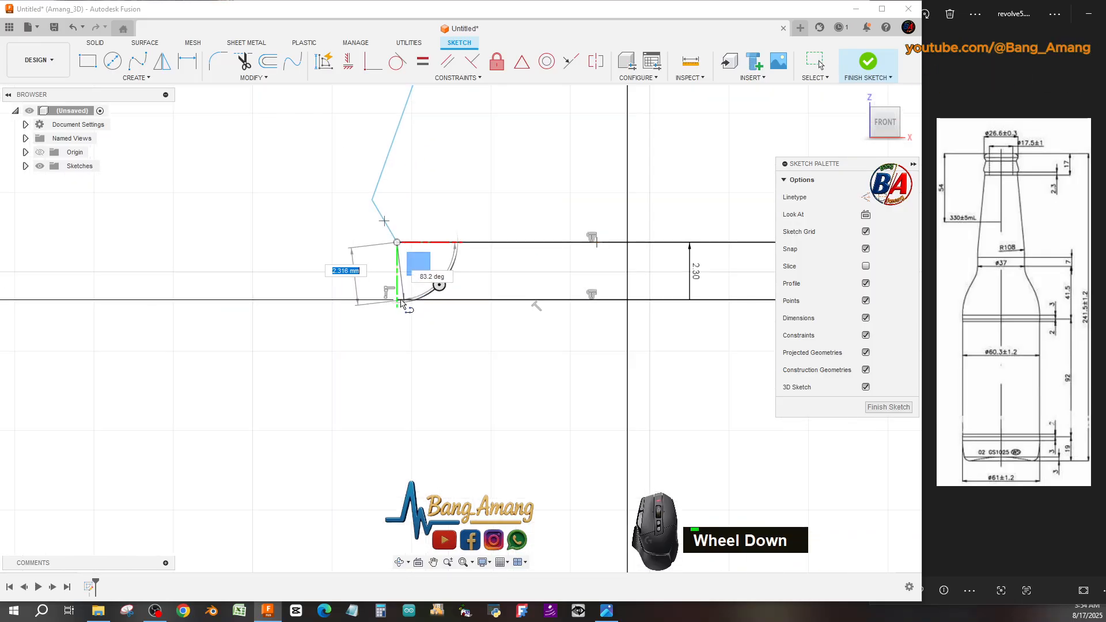
click(397, 299)
key(Escape)
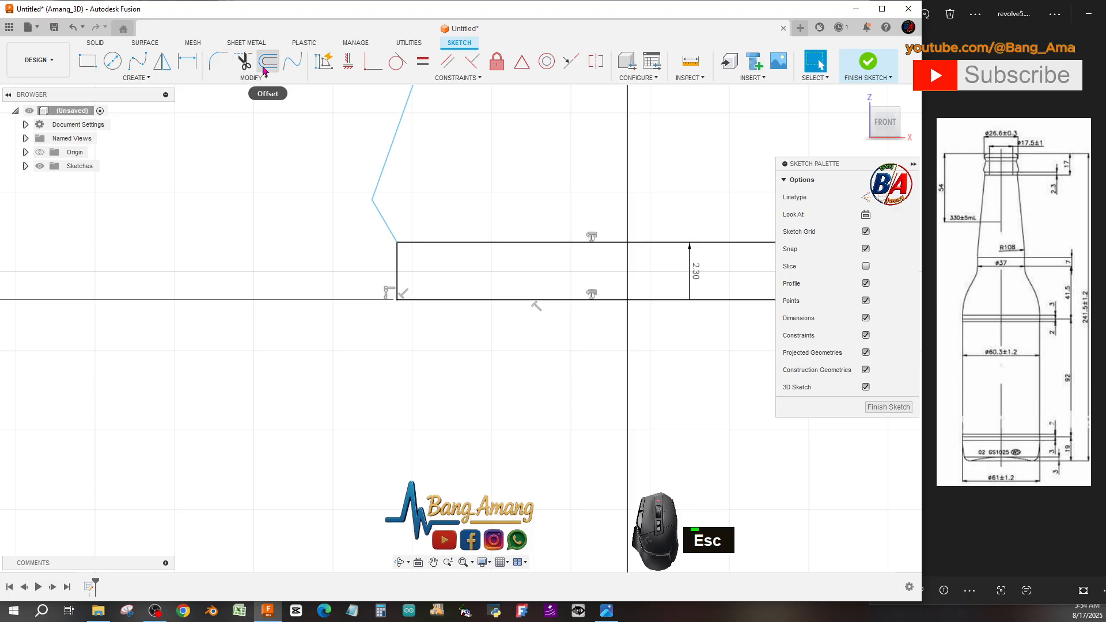
Fillet the joint between the slanted line and the short vertical line with a 2 mm radius.
click(218, 61)
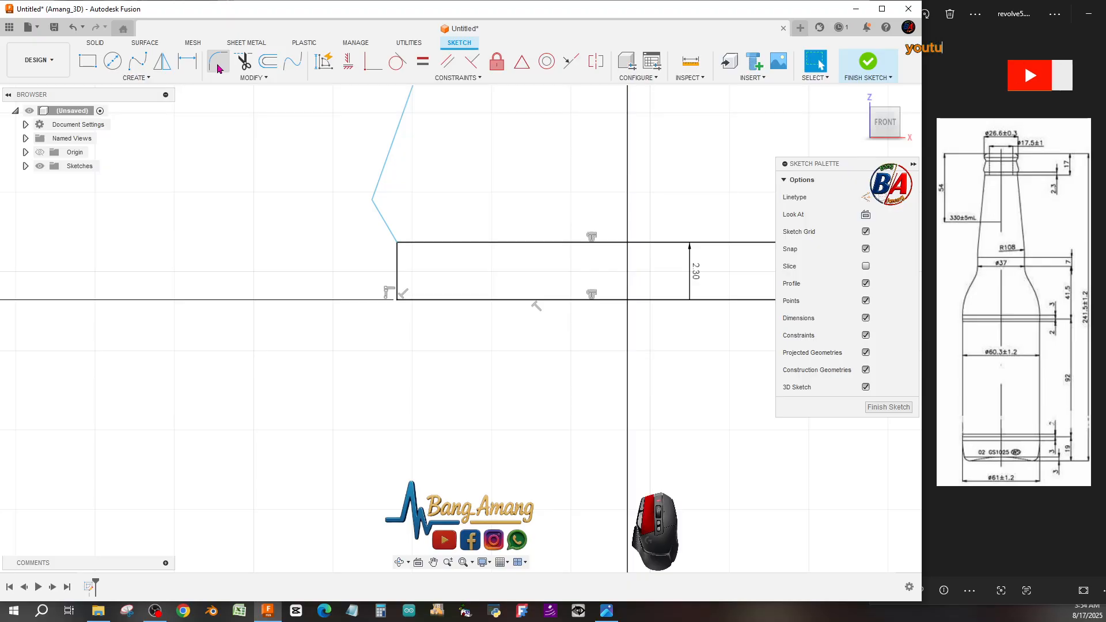
click(373, 197)
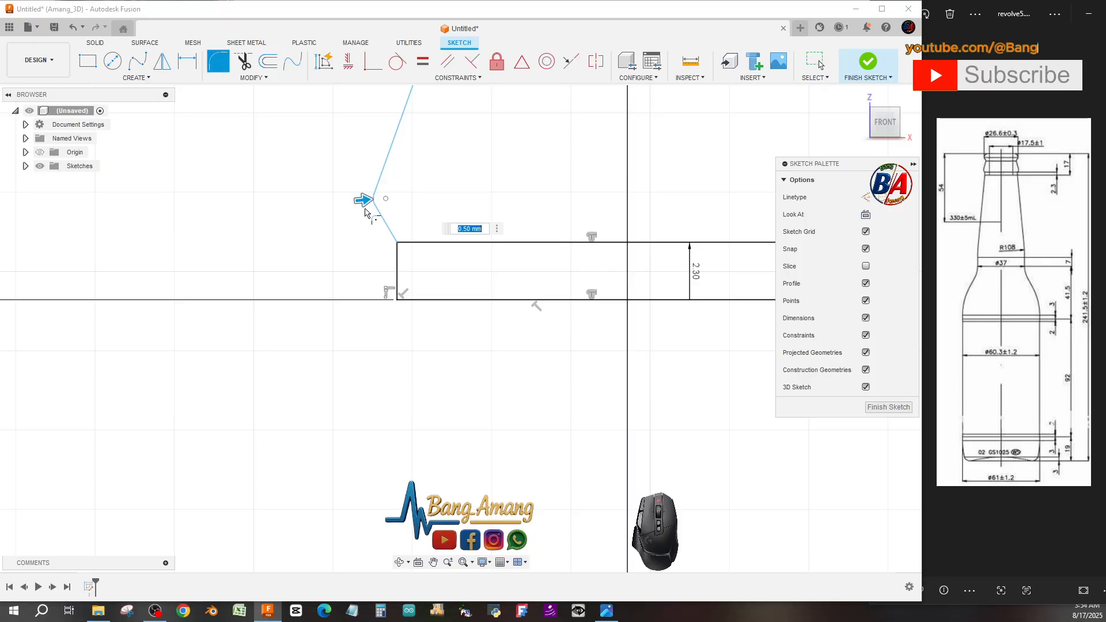
text(1)
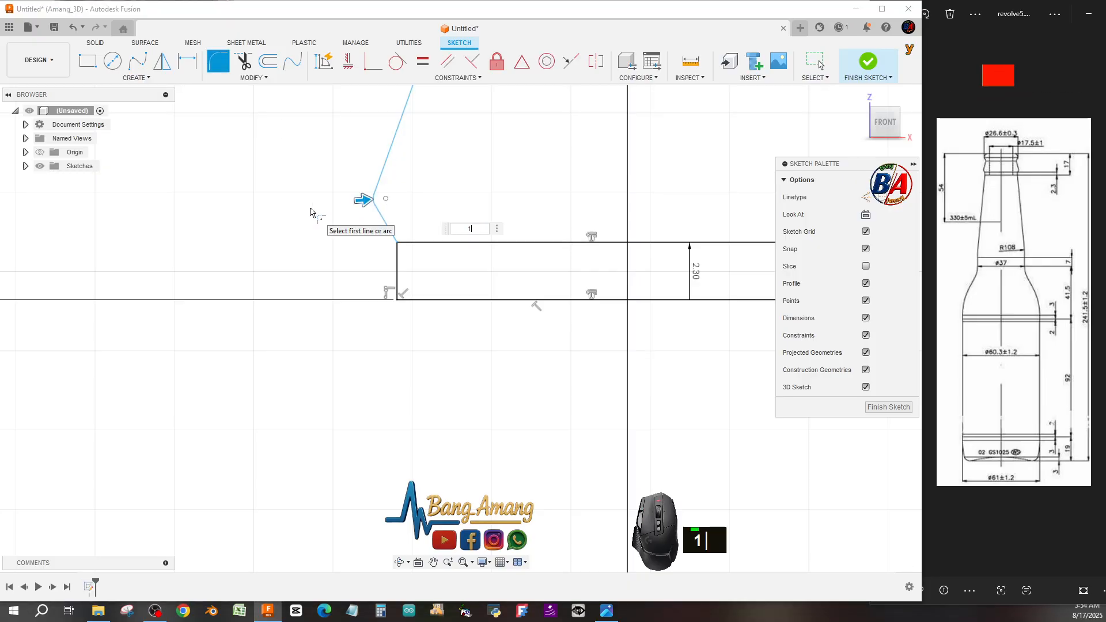
key(BackSpace)
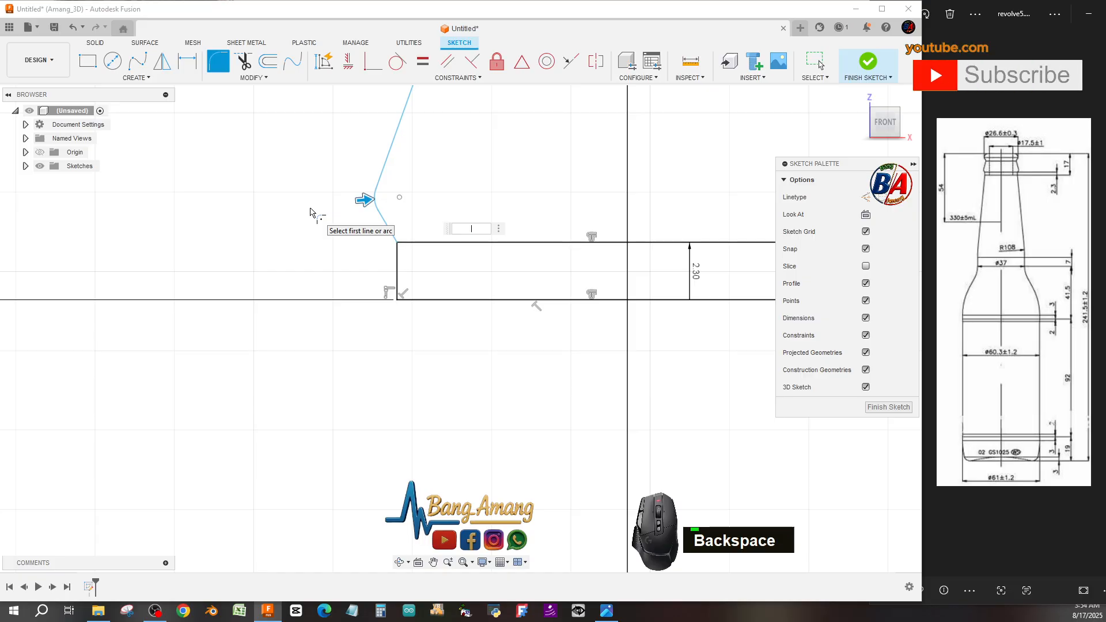
text(2)
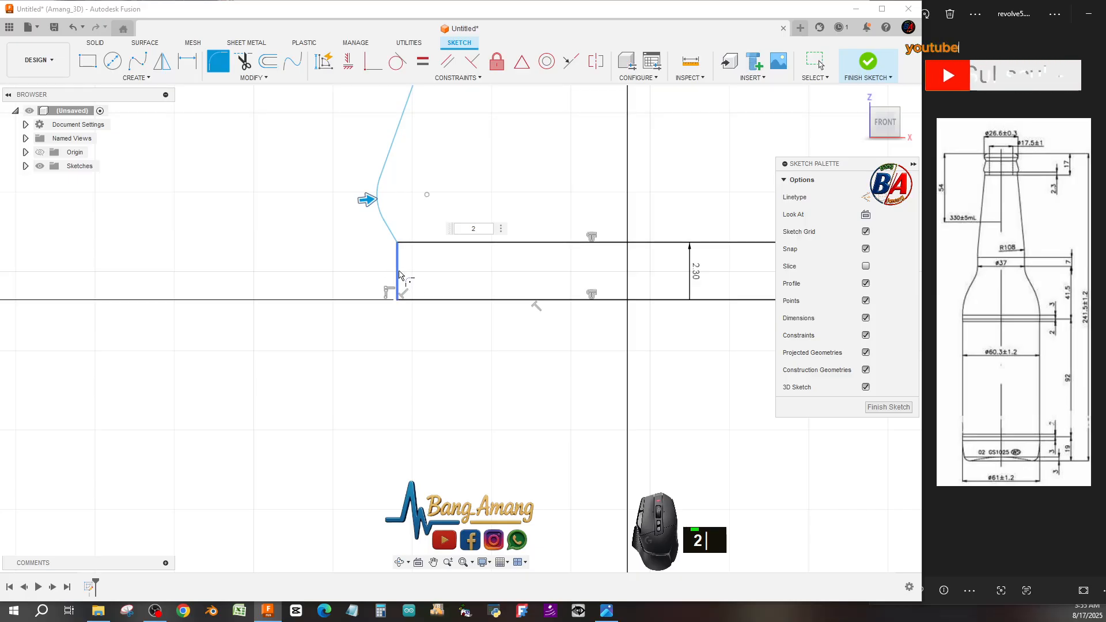
scroll(400, 269, up, 5)
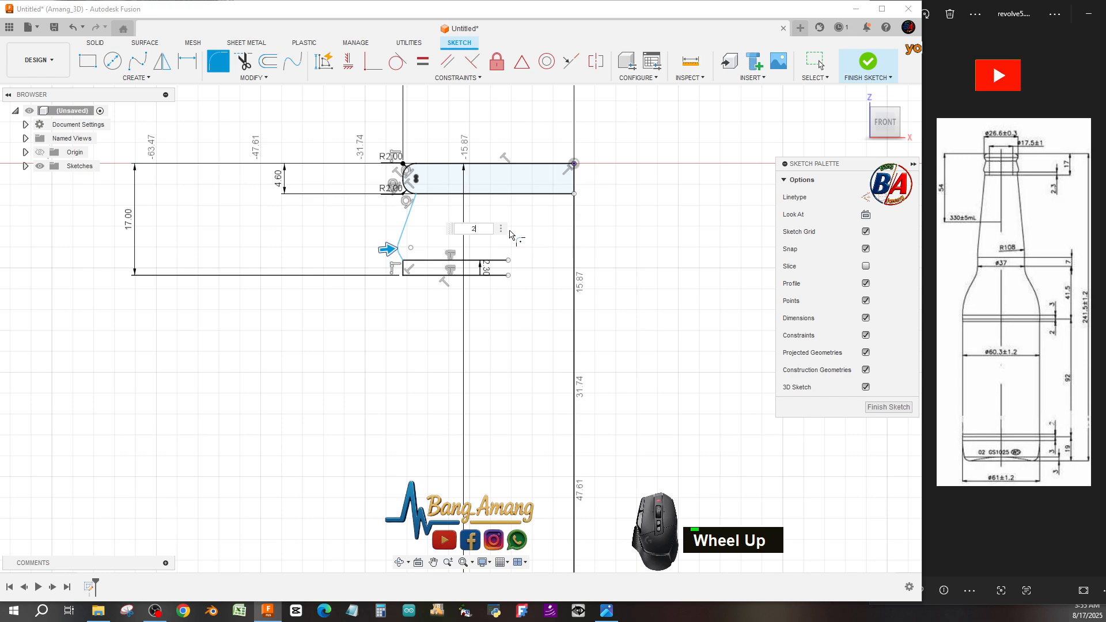
Trim away the inner segment of the 4.6 mm offset line inside the neck top.
click(243, 67)
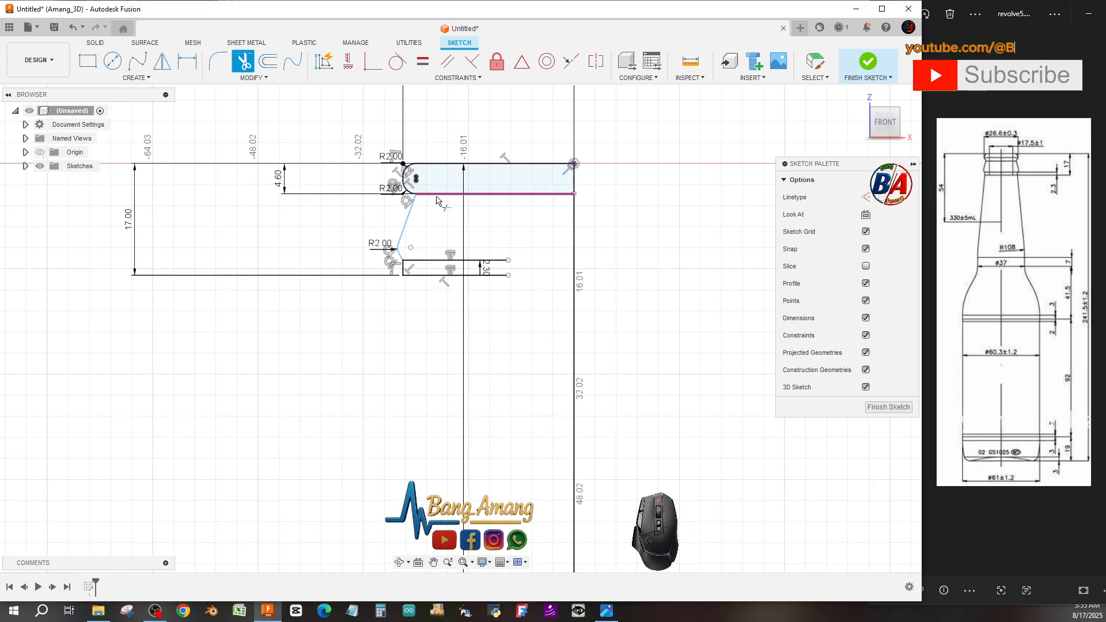
click(436, 196)
key(Escape)
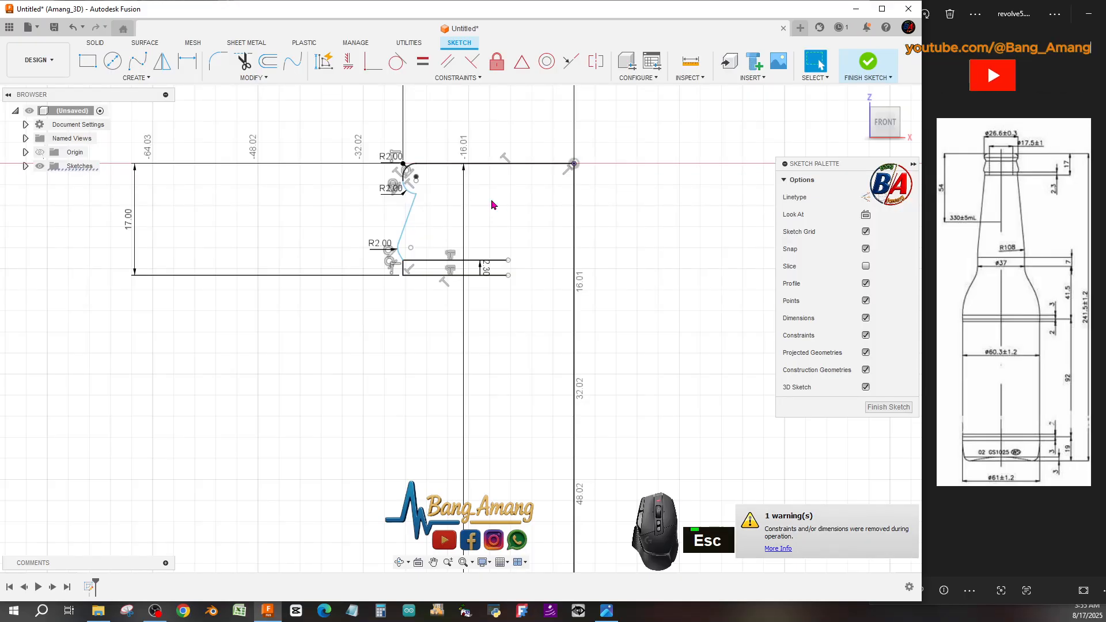
Trim the two short horizontal lines to the right of the lower vertical segment.
scroll(502, 200, down, 1)
scroll(502, 200, up, 1)
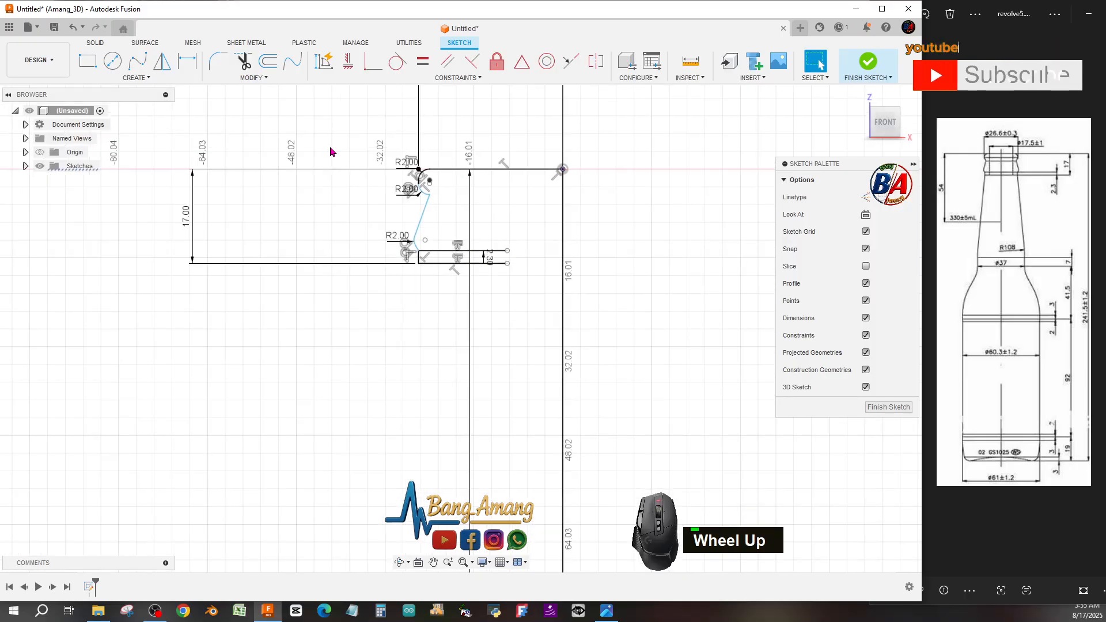
click(243, 66)
click(444, 254)
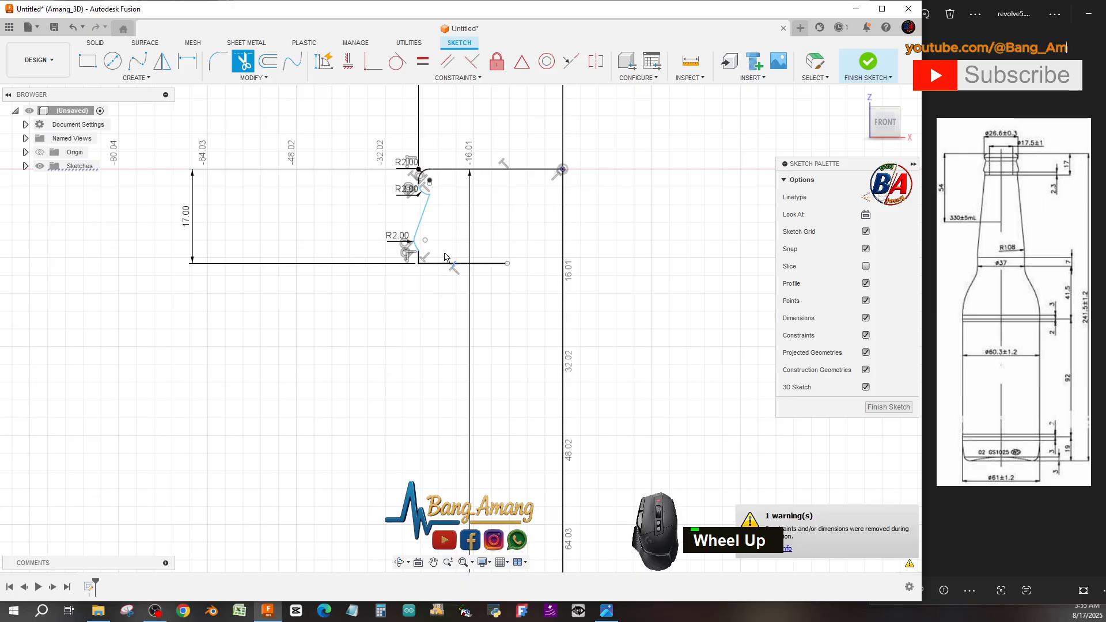
click(440, 260)
key(Escape)
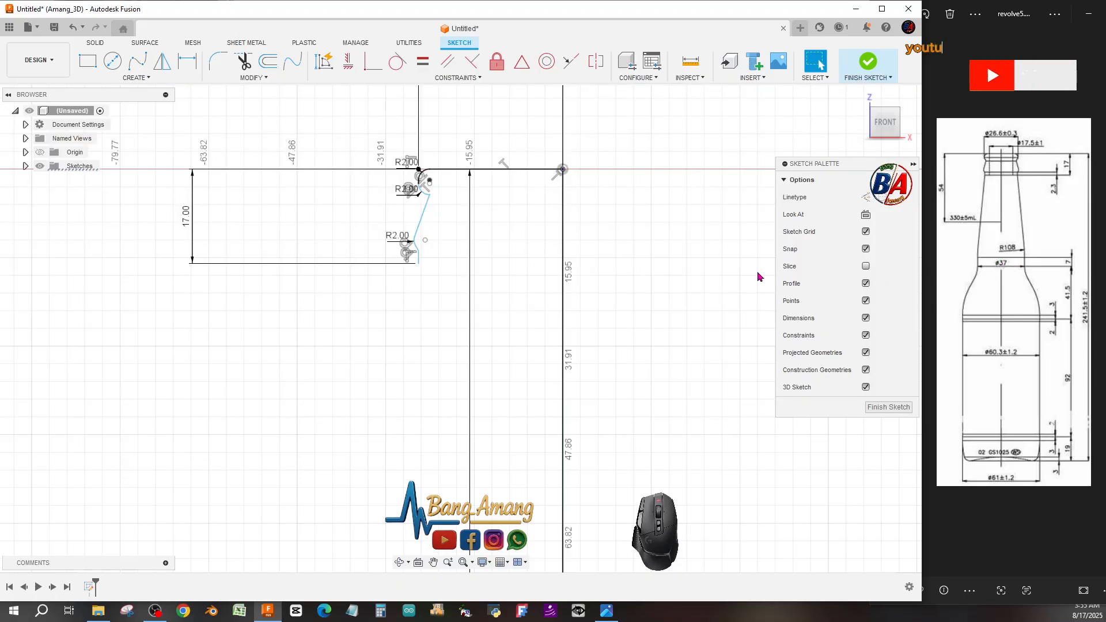
Start a line at the bottom end of the axis line and draw a horizontal segment about 95 mm to the left.
scroll(569, 254, down, 1)
scroll(575, 254, up, 1)
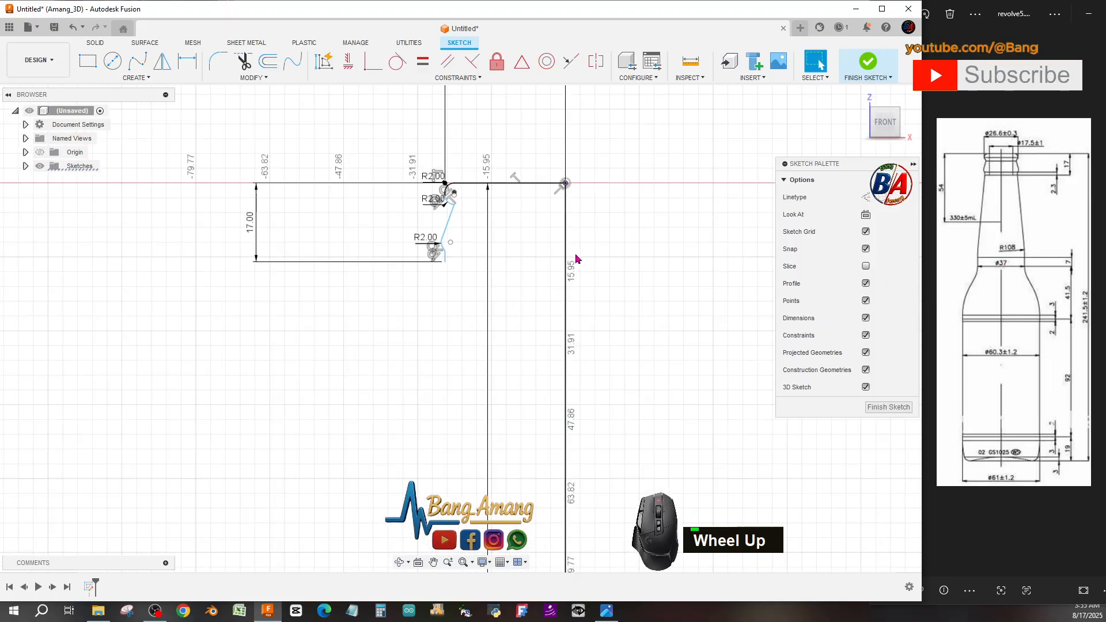
scroll(575, 254, up, 1)
scroll(586, 330, up, 1)
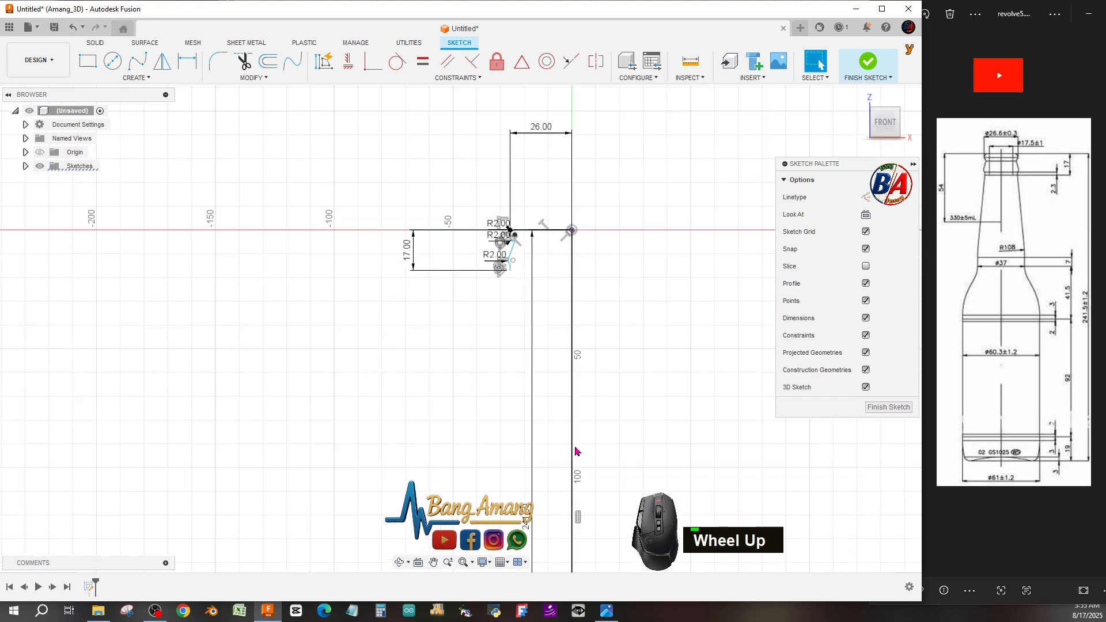
scroll(530, 317, up, 3)
scroll(548, 437, down, 1)
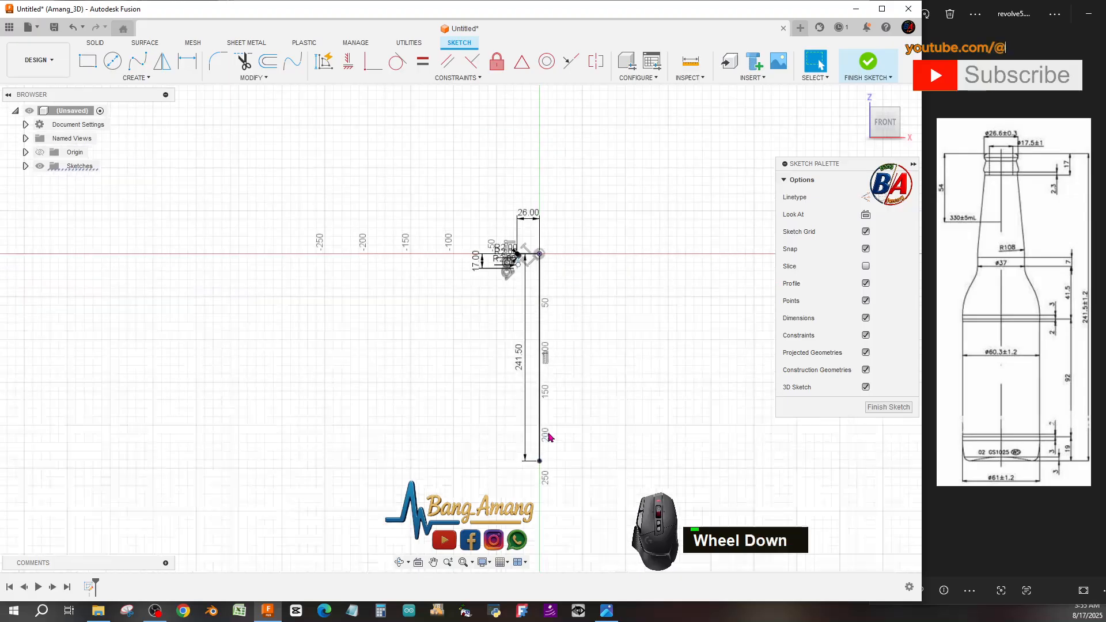
scroll(548, 438, down, 2)
click(136, 77)
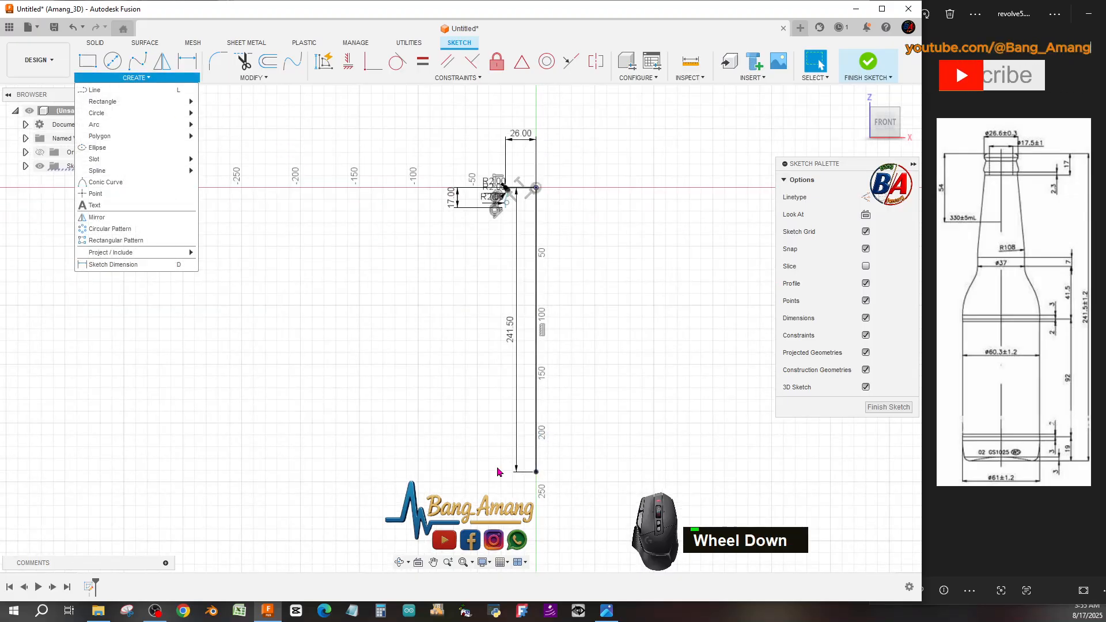
click(107, 90)
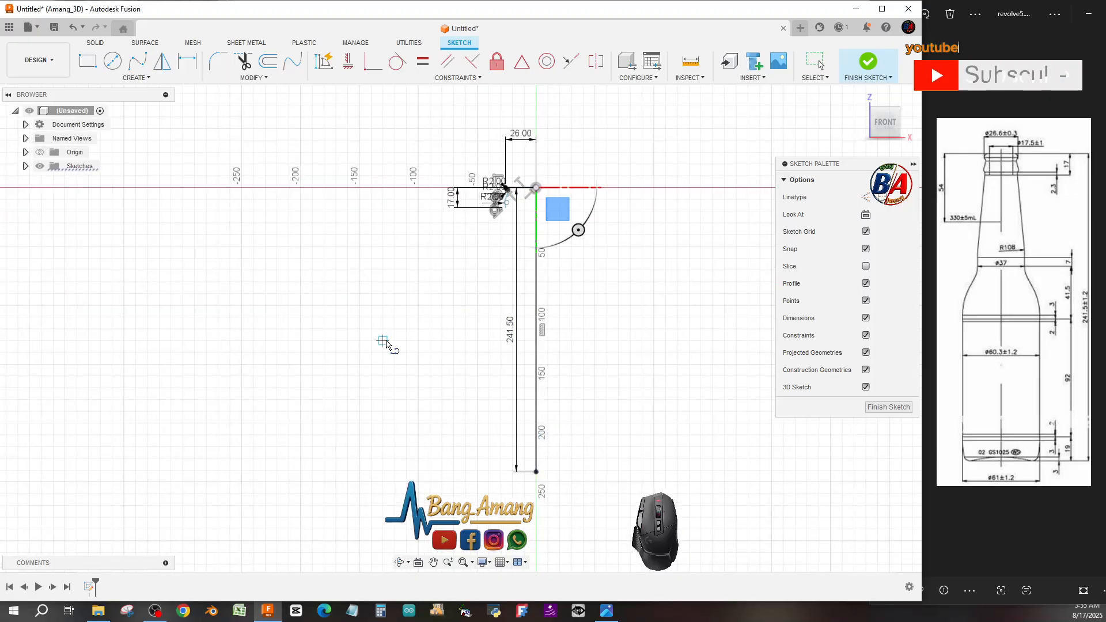
click(536, 472)
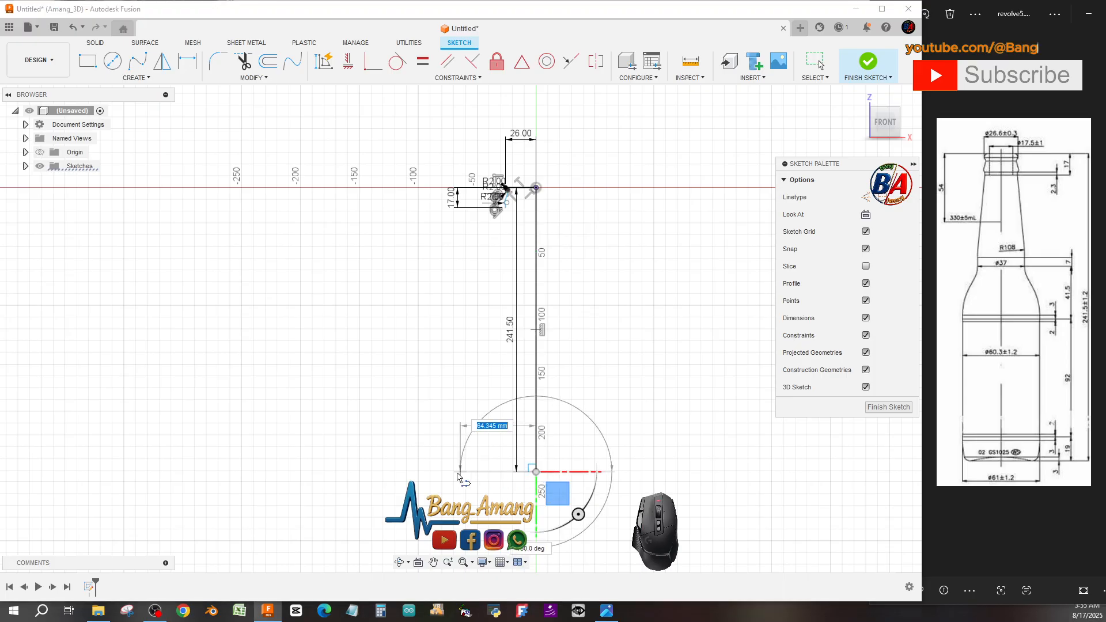
click(420, 472)
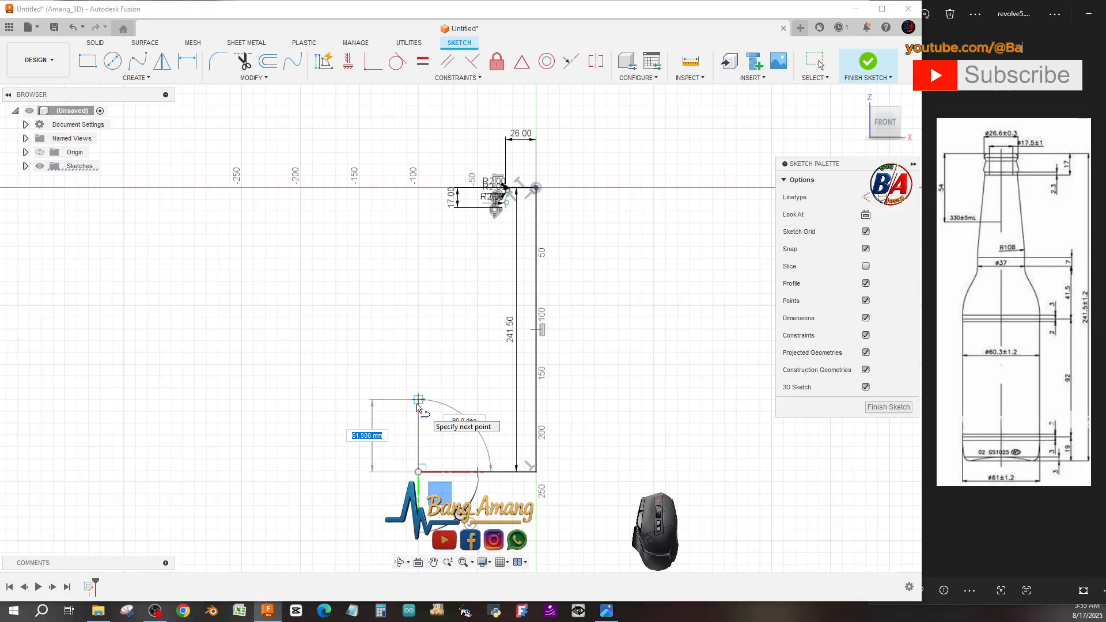
Continue the line straight up with a length of 19+92+41.5+7 mm.
text(1)
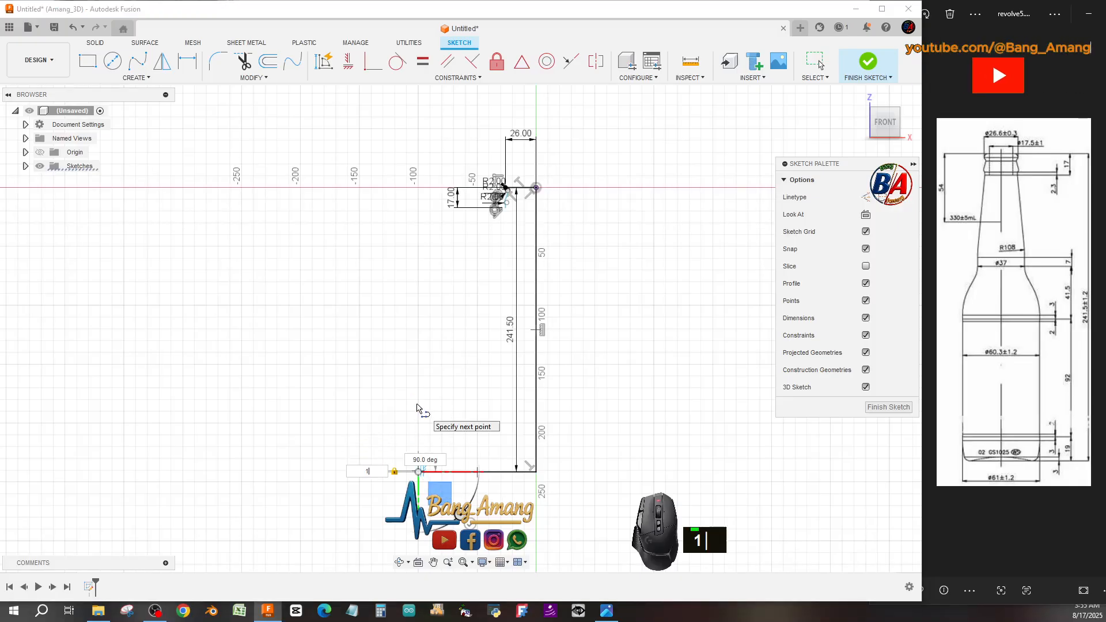
text(99)
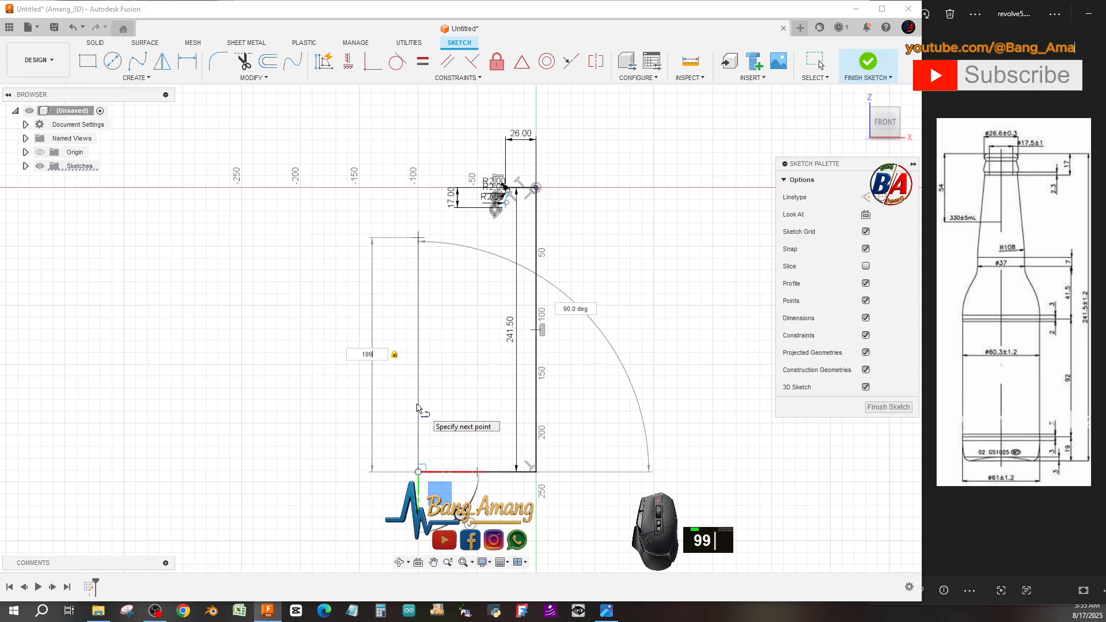
key(BackSpace)
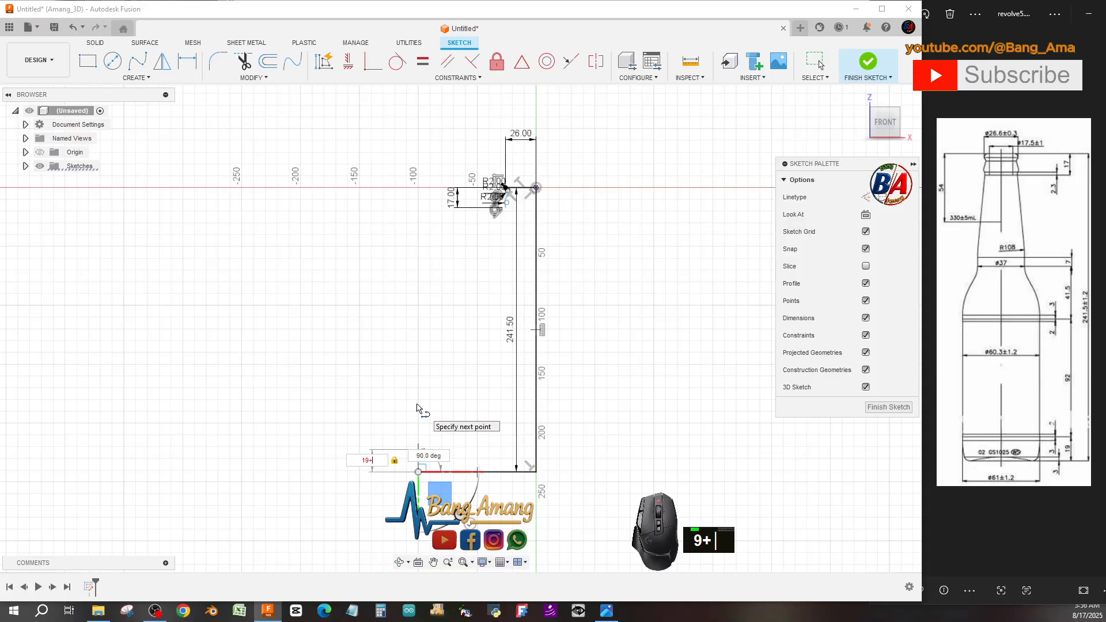
text(92)
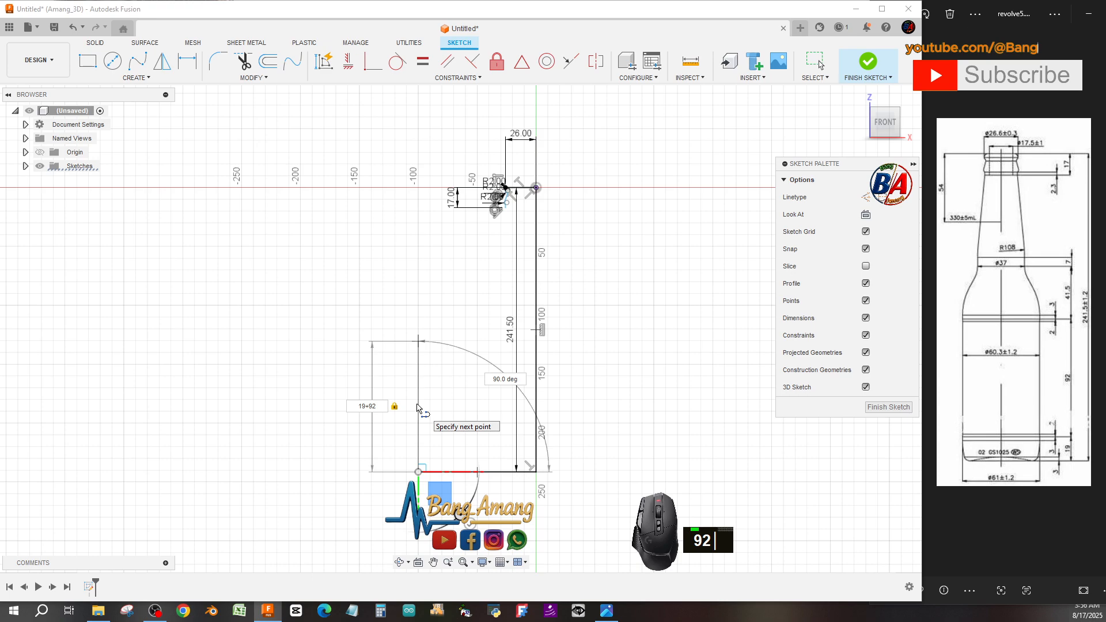
text(+)
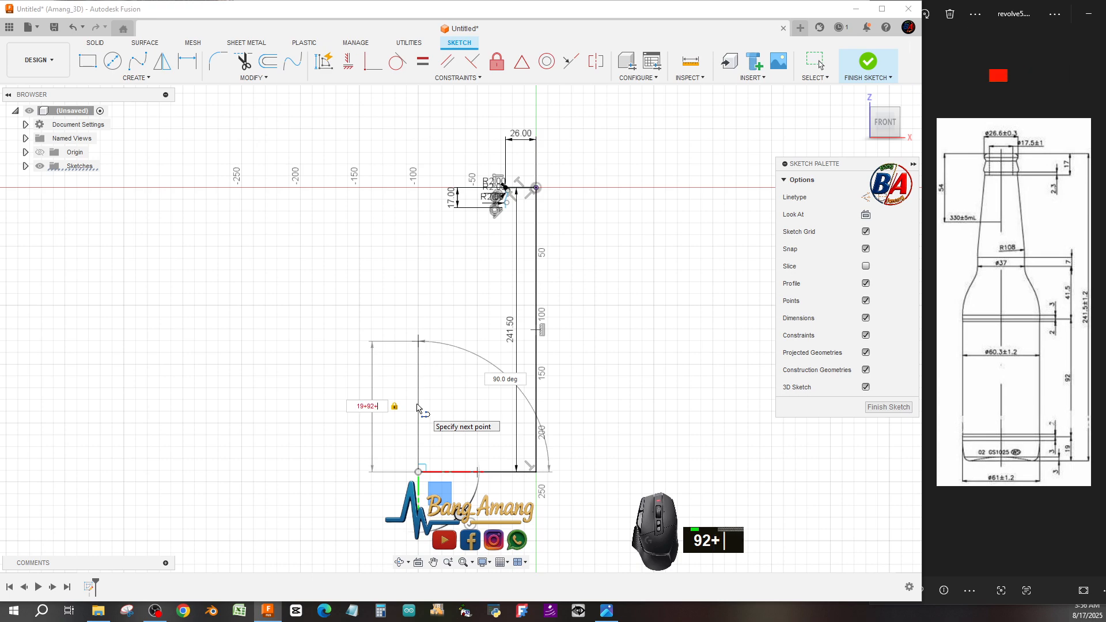
text(41.5)
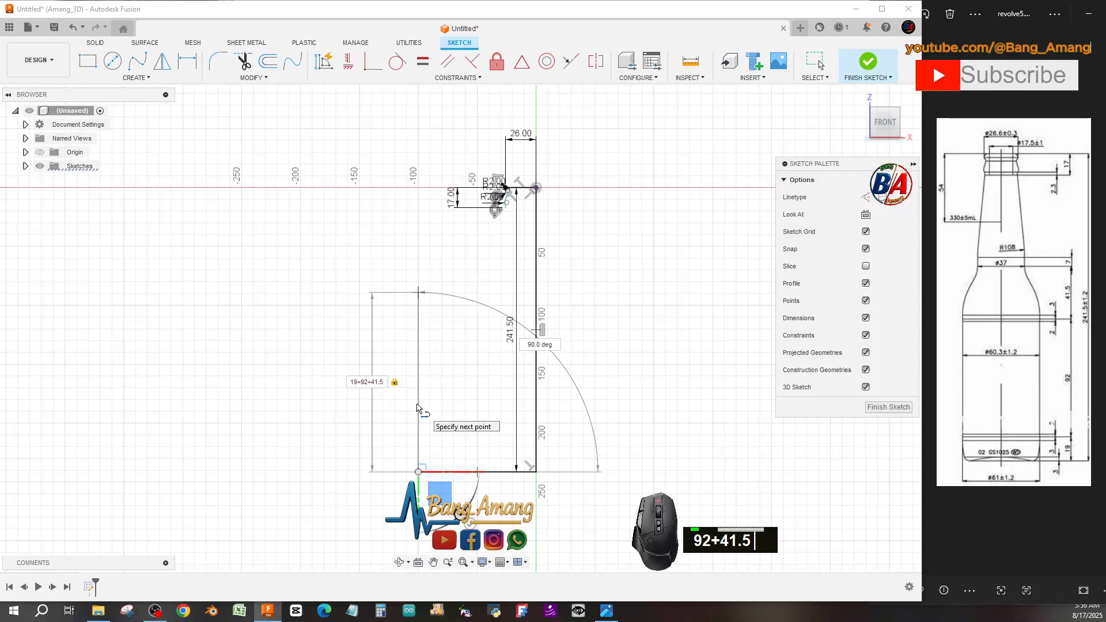
text(+7)
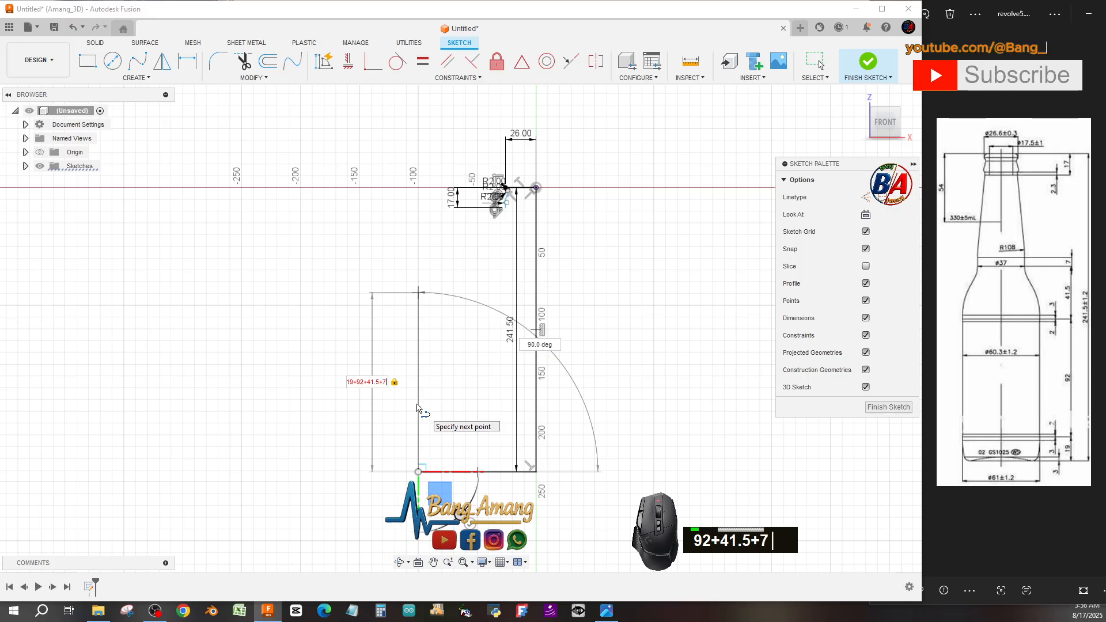
key(Return)
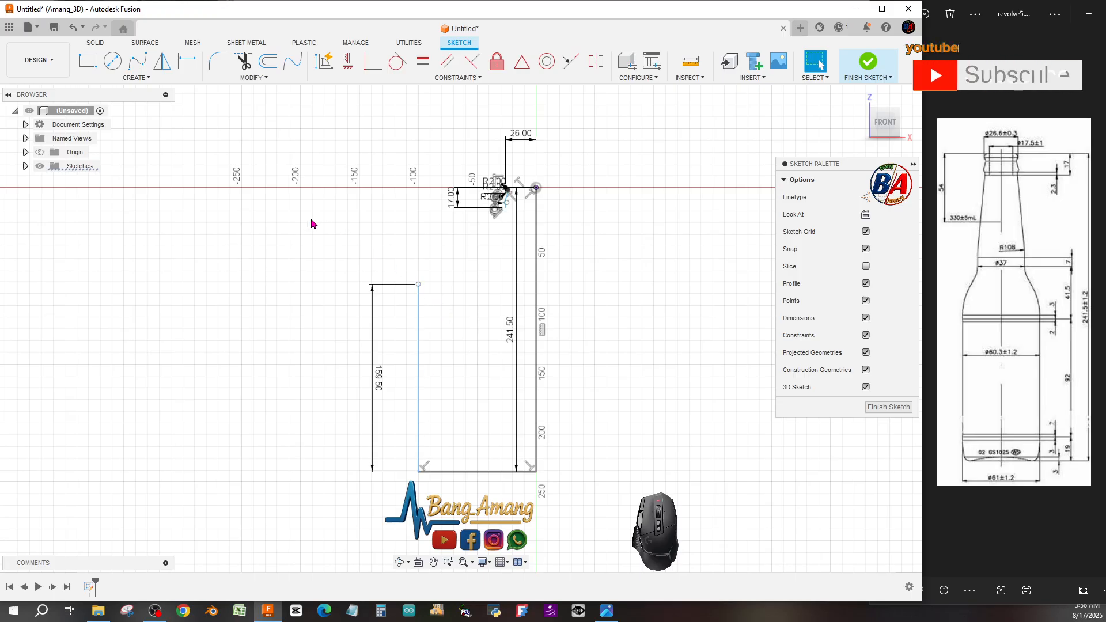
Draw a horizontal line from the top of the new vertical line across to the axis line.
click(134, 78)
click(124, 89)
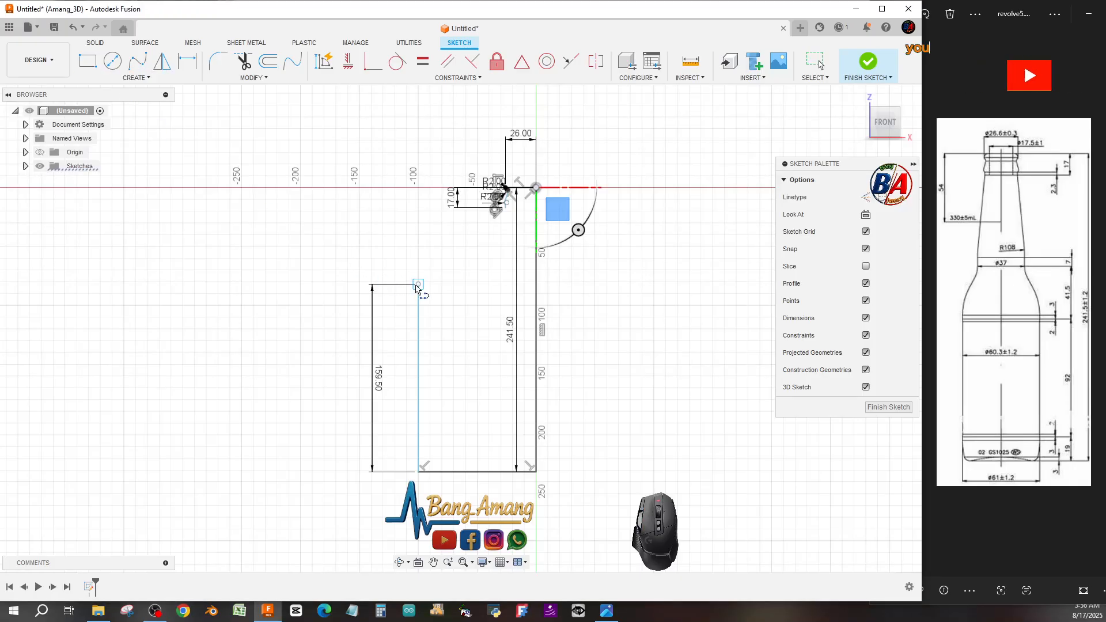
click(418, 284)
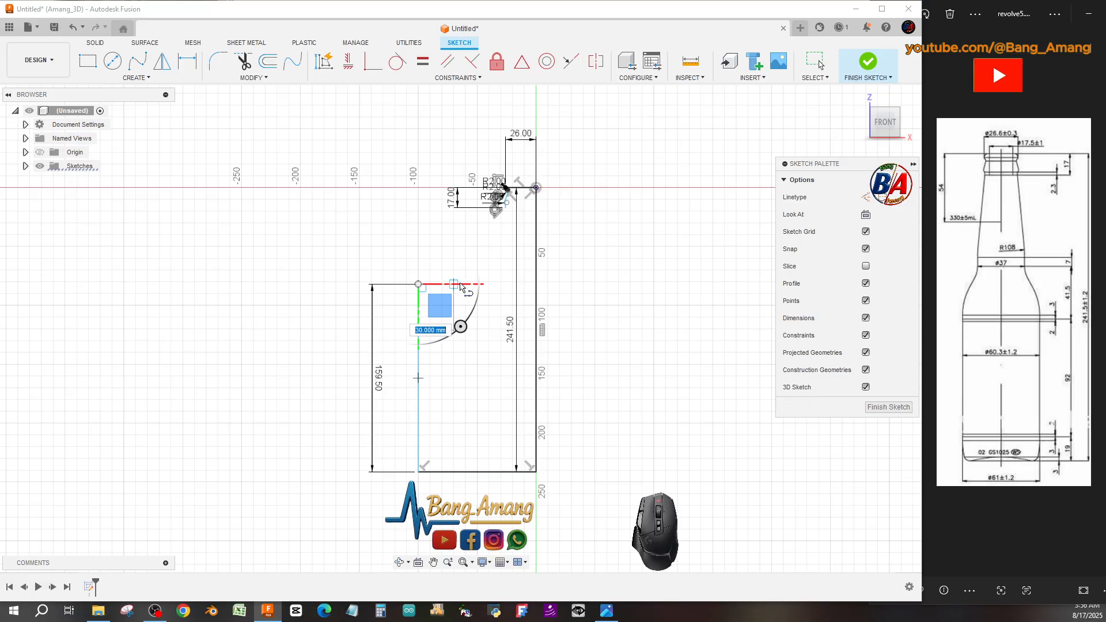
click(536, 284)
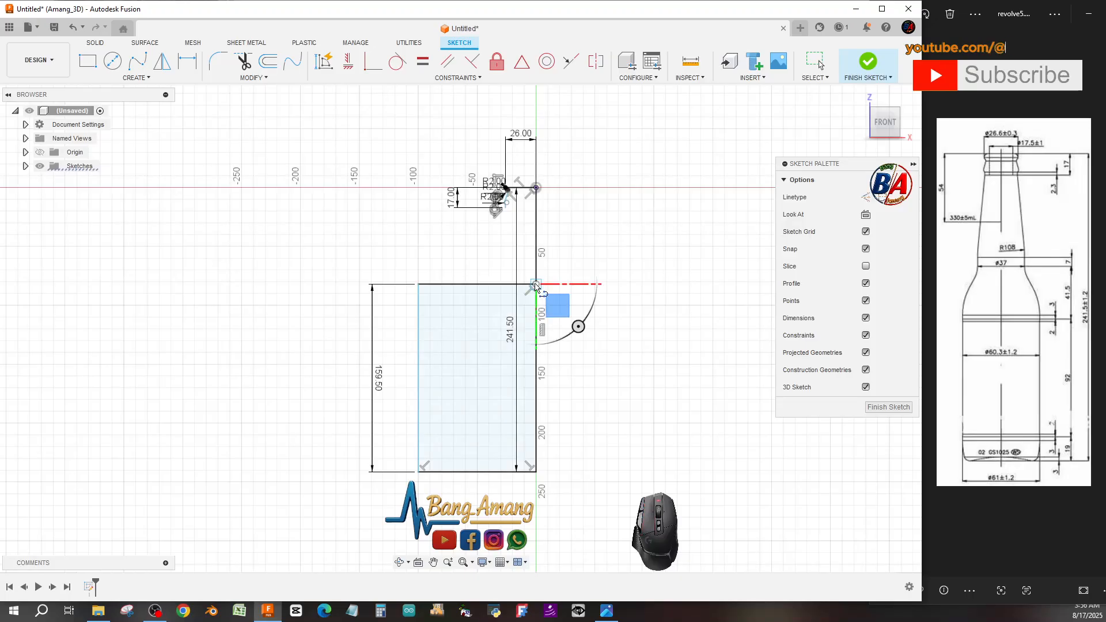
Draw a further horizontal line from the axis point extending to the right at the same height.
click(127, 81)
click(126, 91)
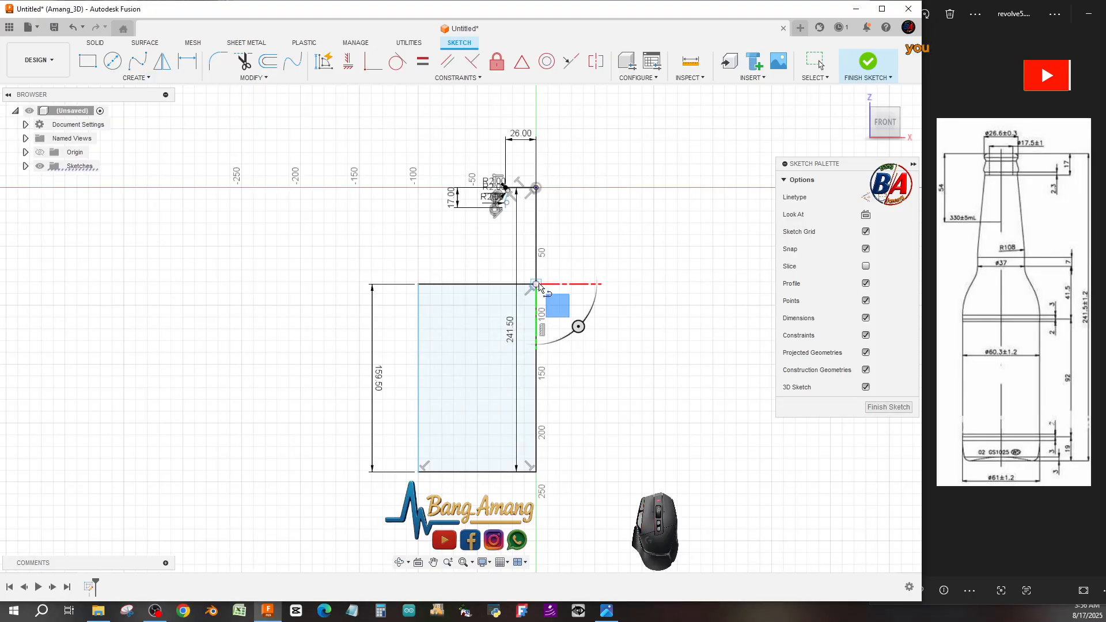
drag(535, 284, 595, 282)
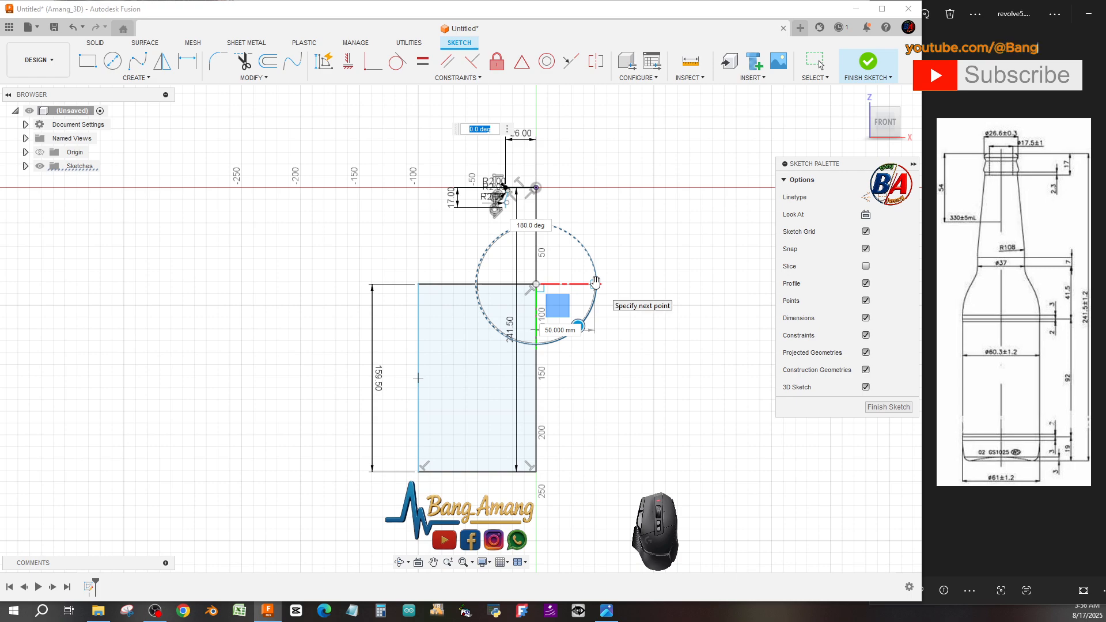
click(642, 284)
key(Escape)
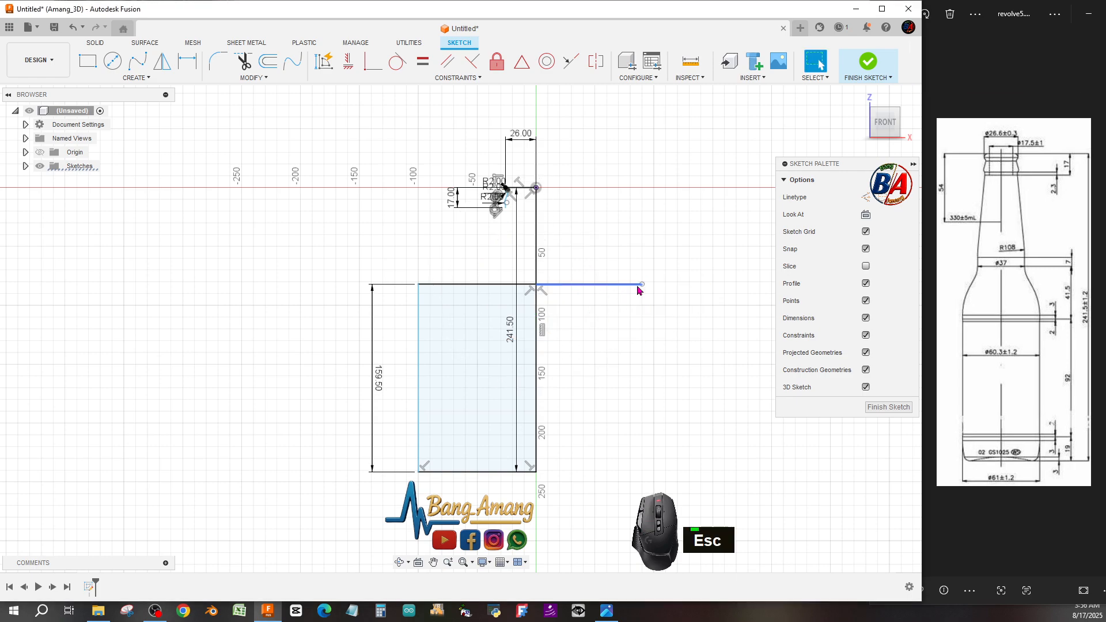
Trim away the horizontal segment between the new vertical line and the axis.
click(243, 61)
click(471, 286)
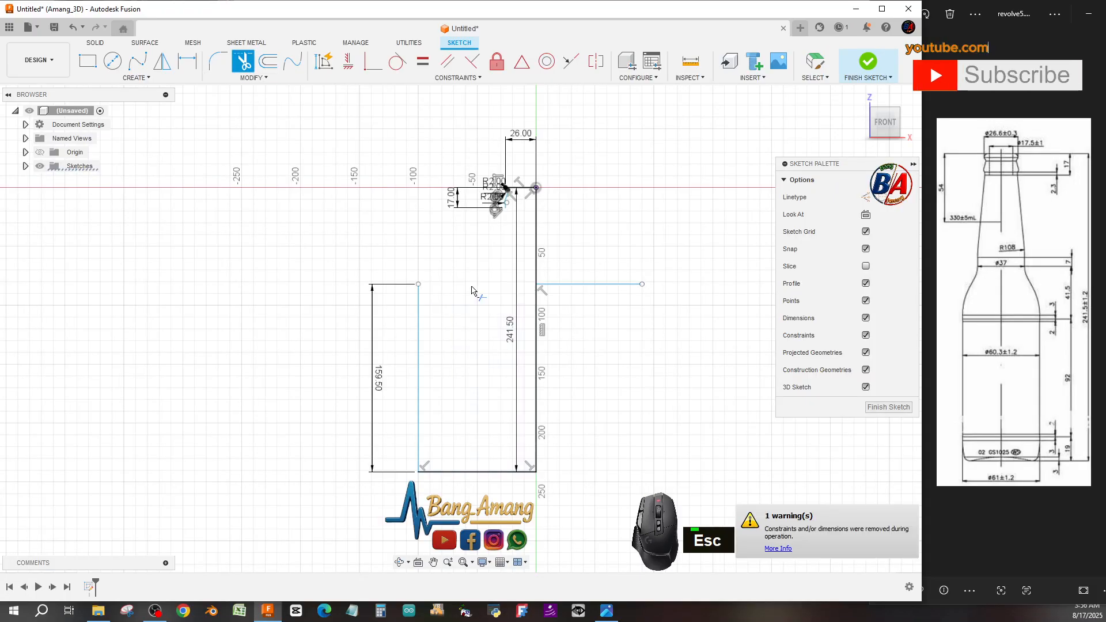
Draw a horizontal line 37/2 mm long leftward from the axis point at that height.
scroll(636, 278, down, 1)
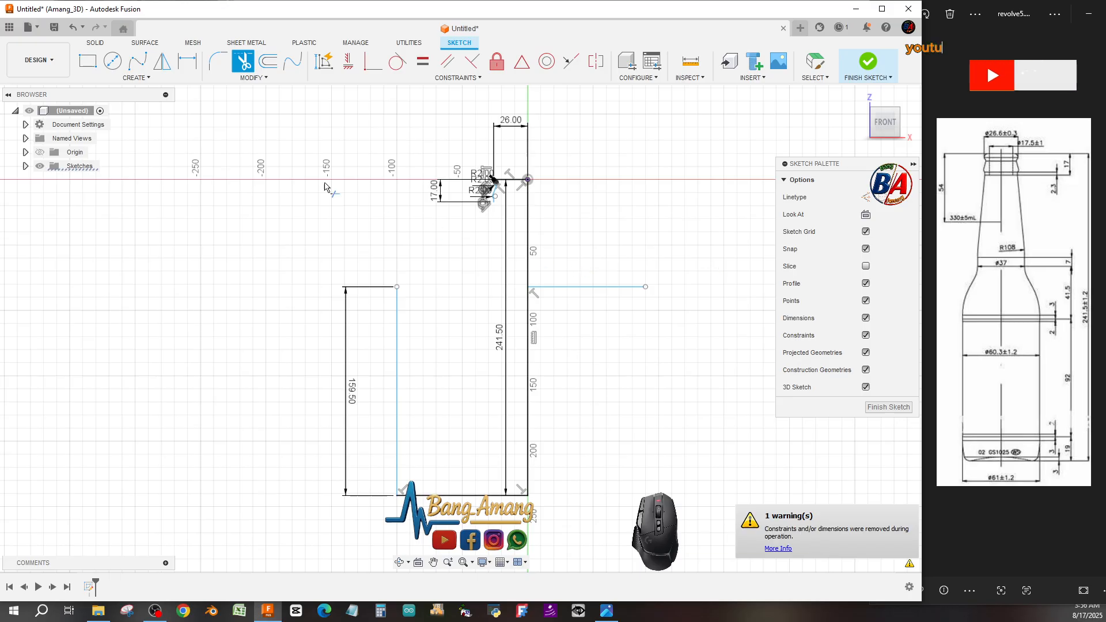
click(148, 79)
click(140, 92)
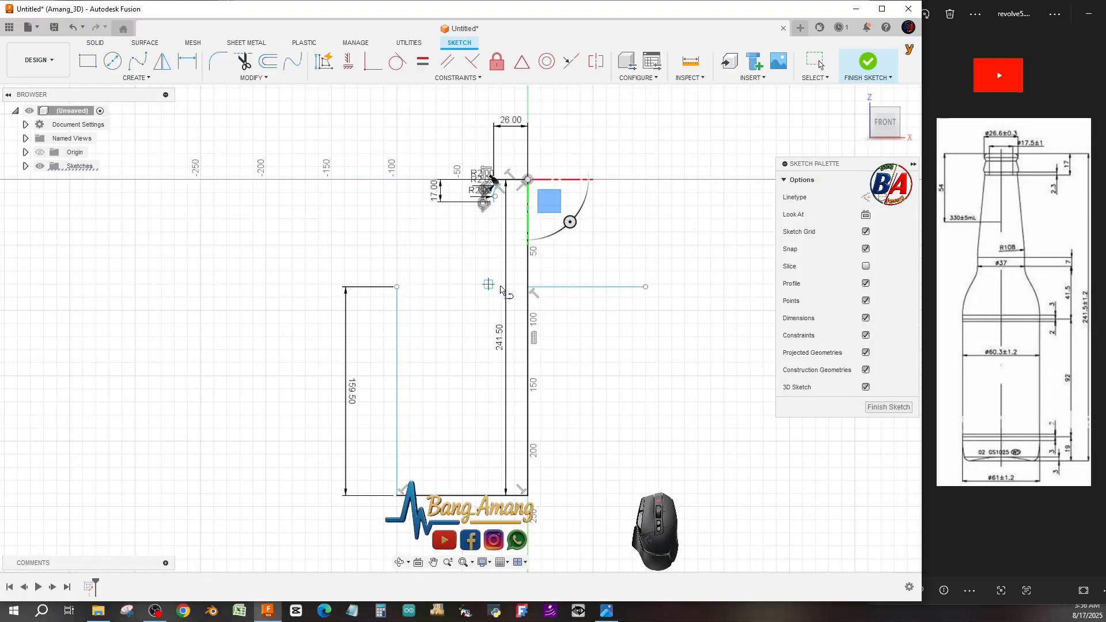
click(527, 287)
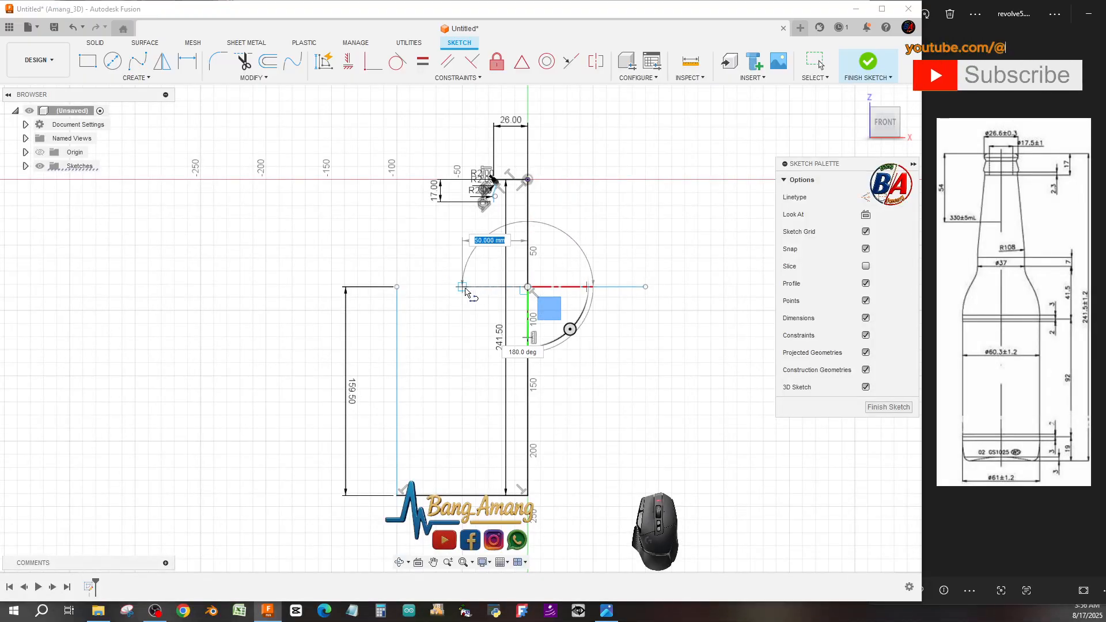
text(37/2)
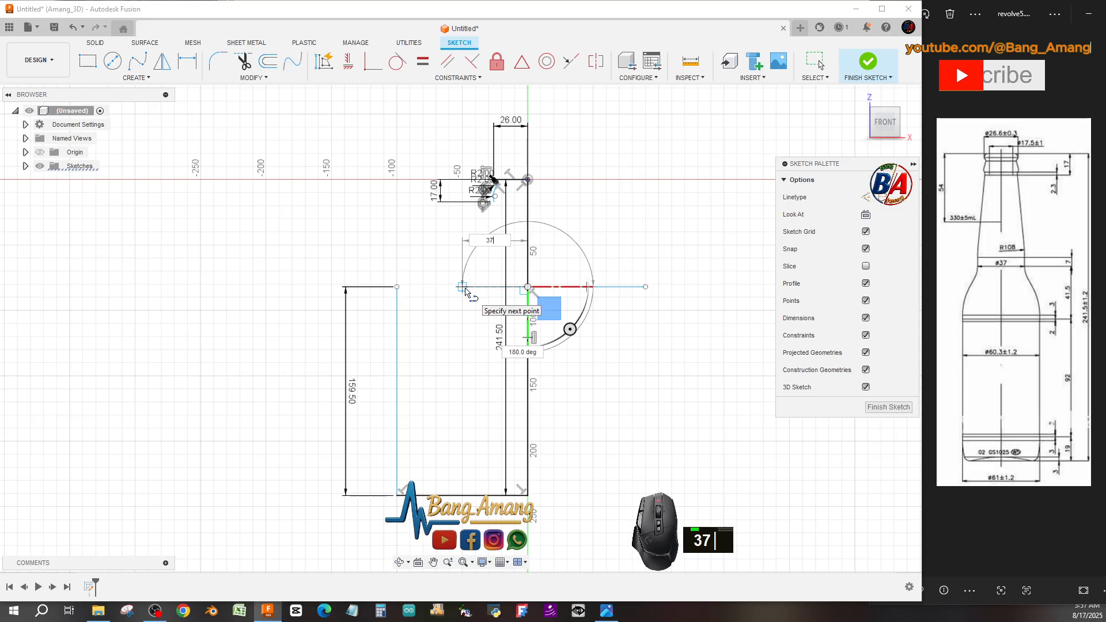
key(Return)
key(Return)
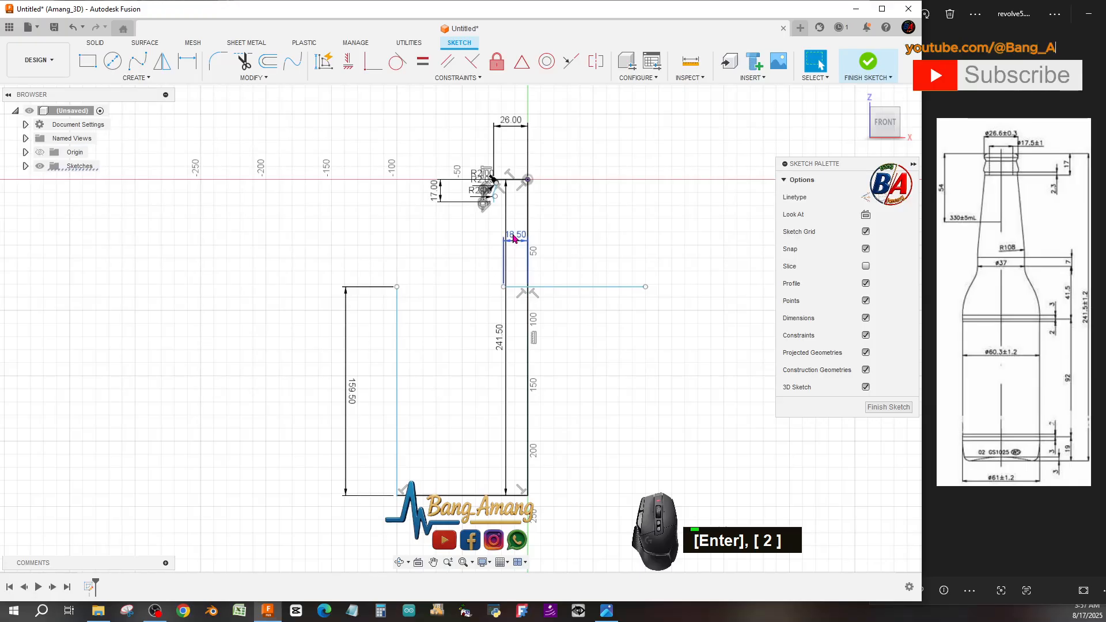
Try changing the 26 mm neck-top width dimension to 26/2 and undo the change.
scroll(514, 237, up, 1)
scroll(515, 236, down, 3)
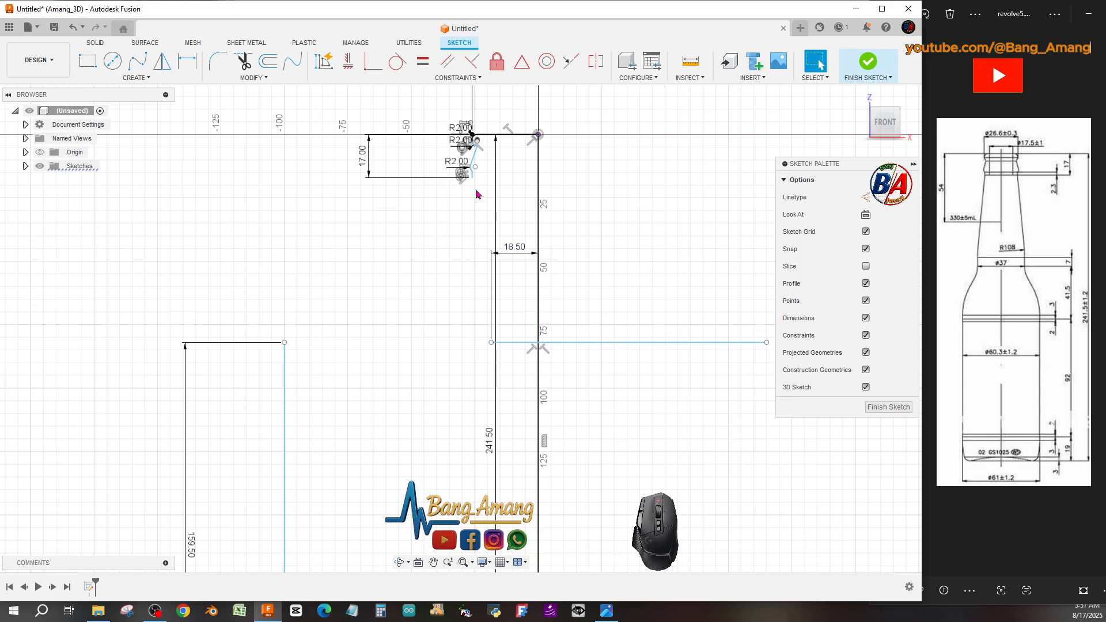
scroll(490, 243, up, 1)
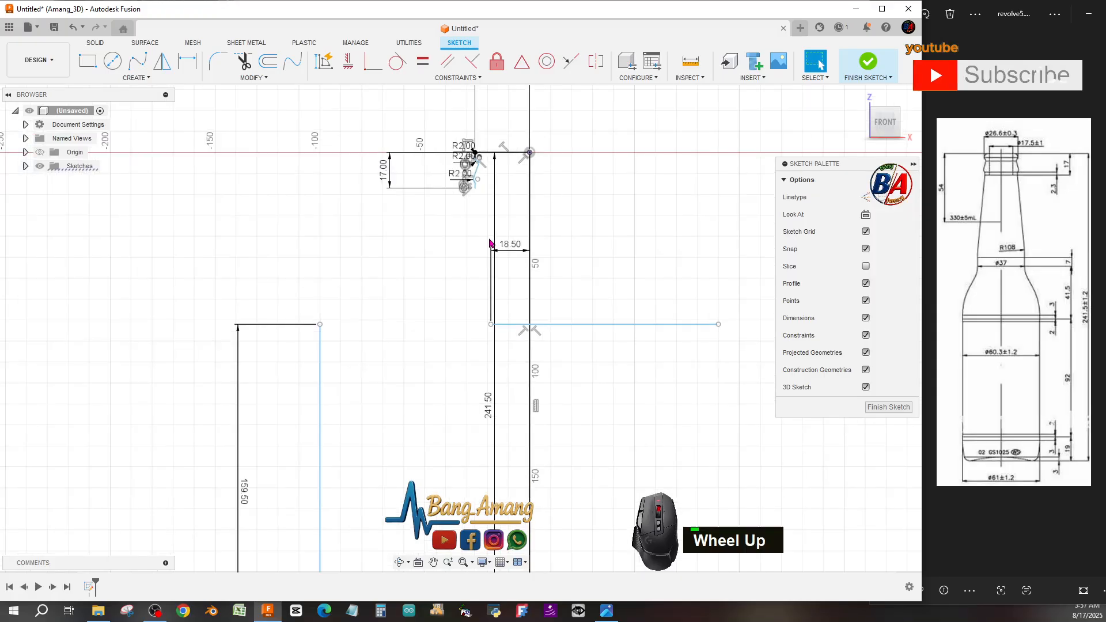
scroll(489, 243, up, 1)
scroll(491, 219, up, 1)
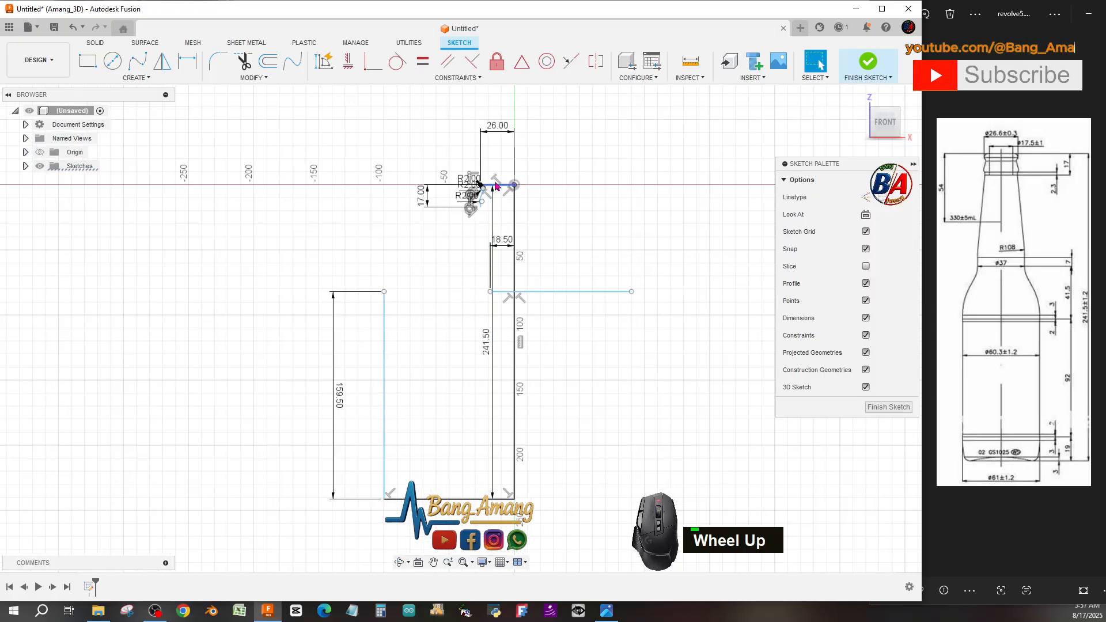
scroll(497, 179, down, 2)
scroll(498, 144, up, 1)
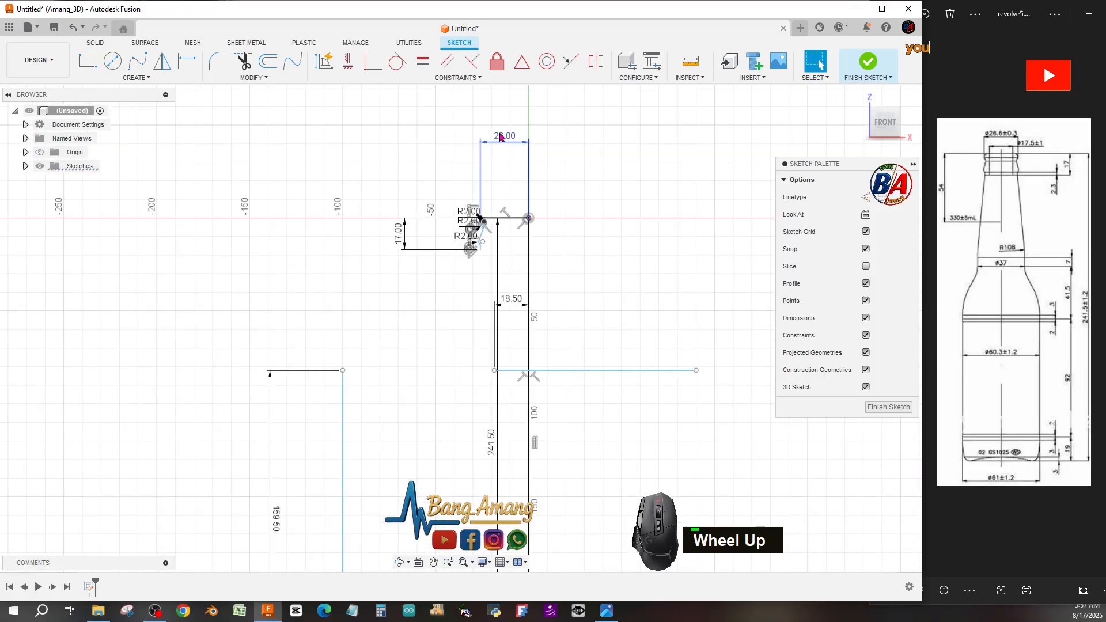
double_click(498, 138)
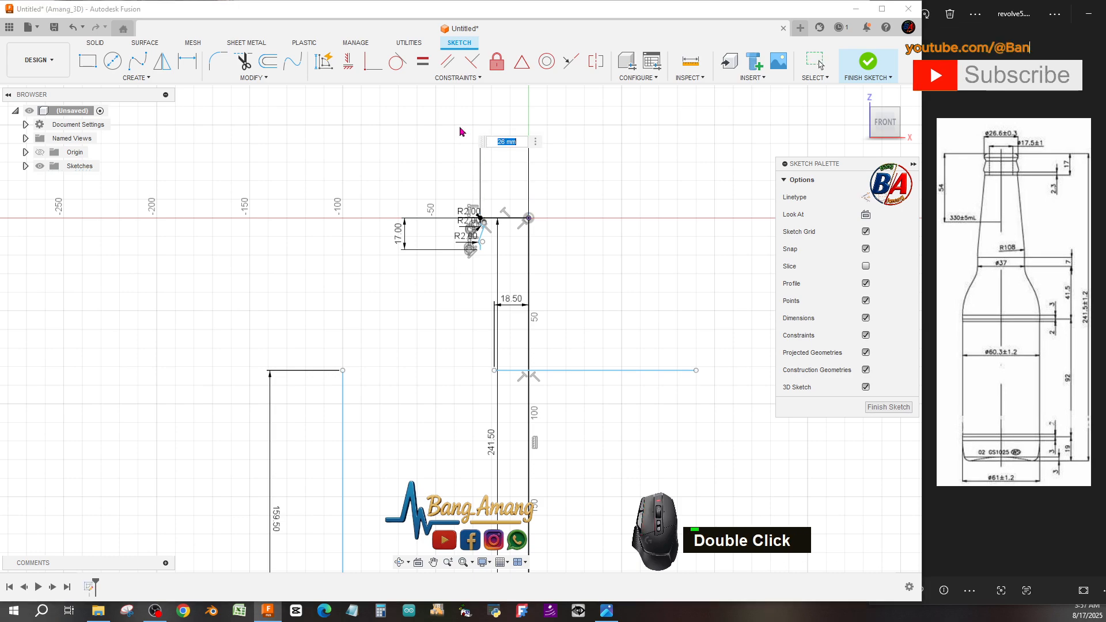
text(26/2)
key(Return)
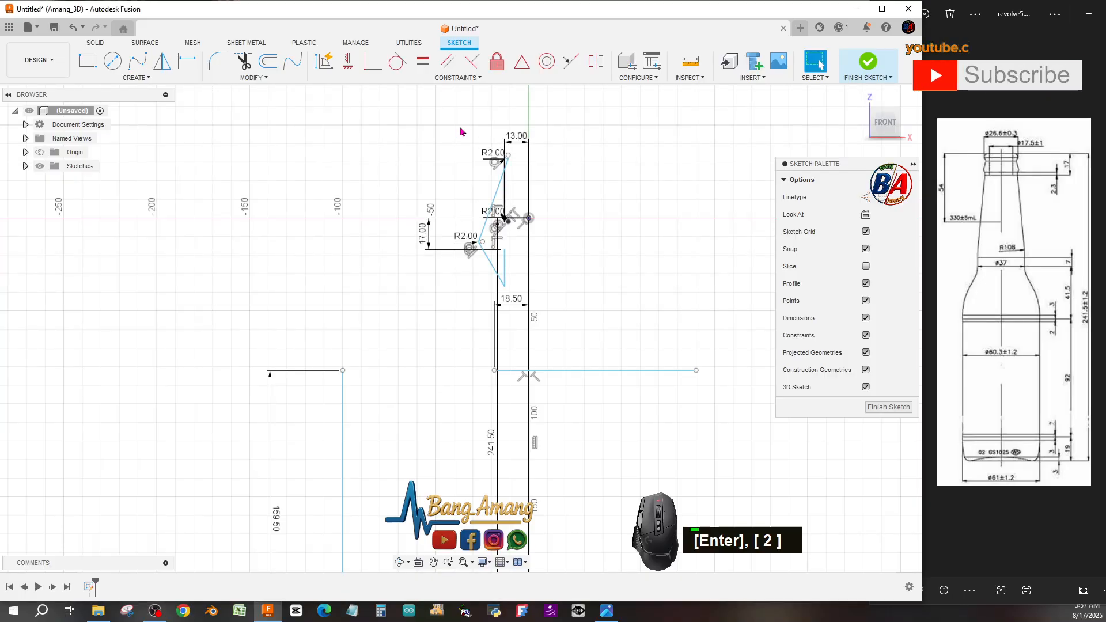
key(ctrl+z)
Move the selected neck geometry along X by 26.6/2 mm.
scroll(468, 148, down, 6)
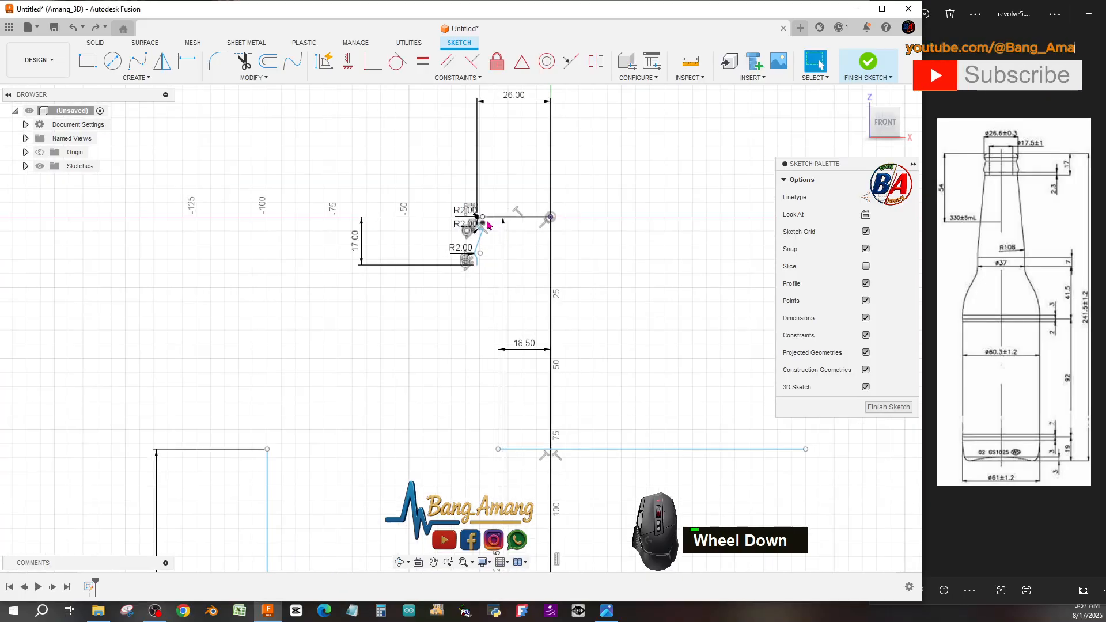
mouse_move(403, 169)
mouse_down()
mouse_move(516, 372)
mouse_move(536, 378)
mouse_up()
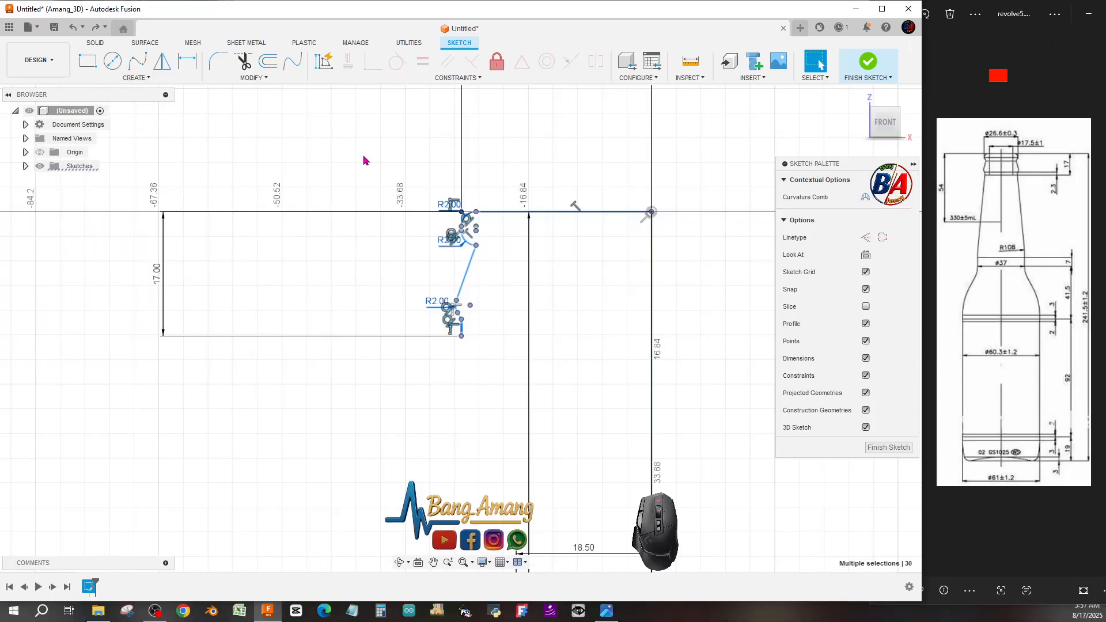
scroll(370, 165, up, 2)
click(251, 80)
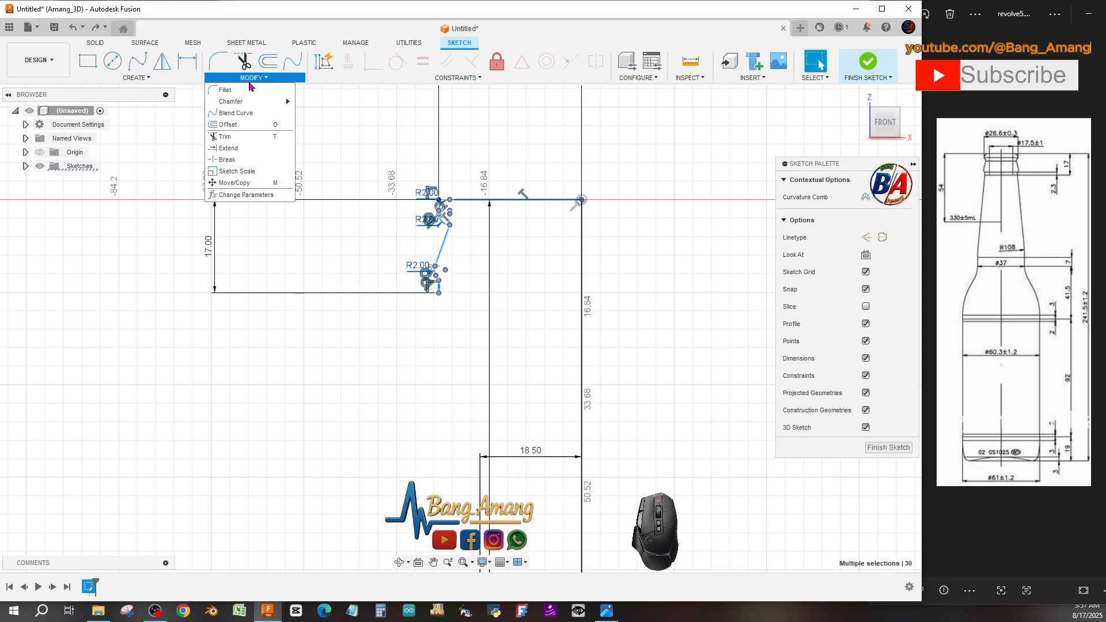
click(243, 183)
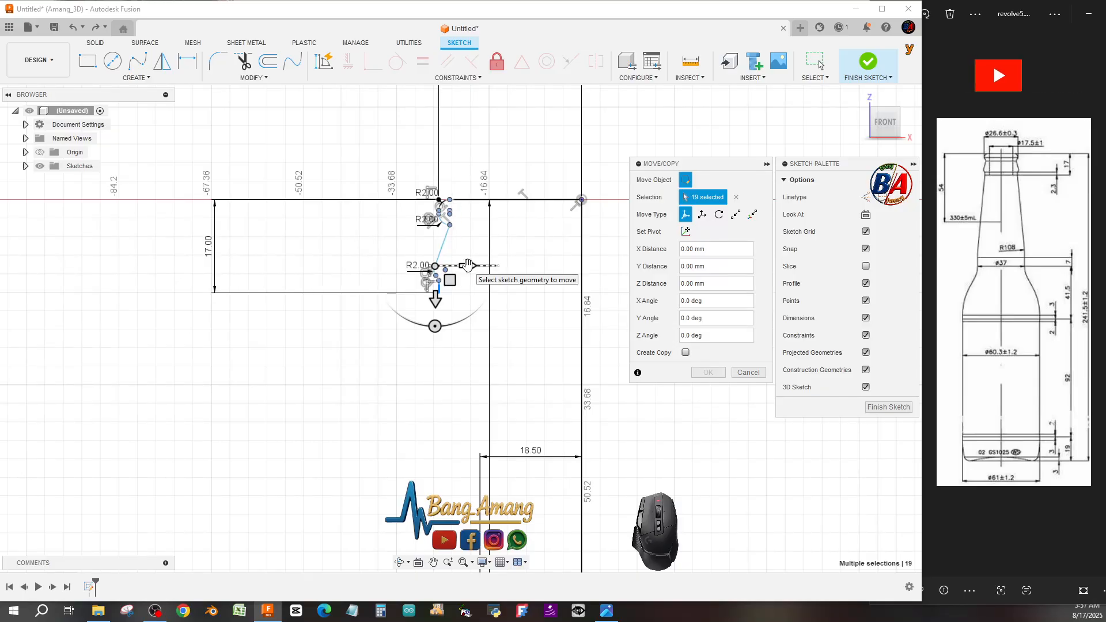
mouse_move(468, 265)
mouse_down()
mouse_move(493, 265)
mouse_move(484, 262)
mouse_up()
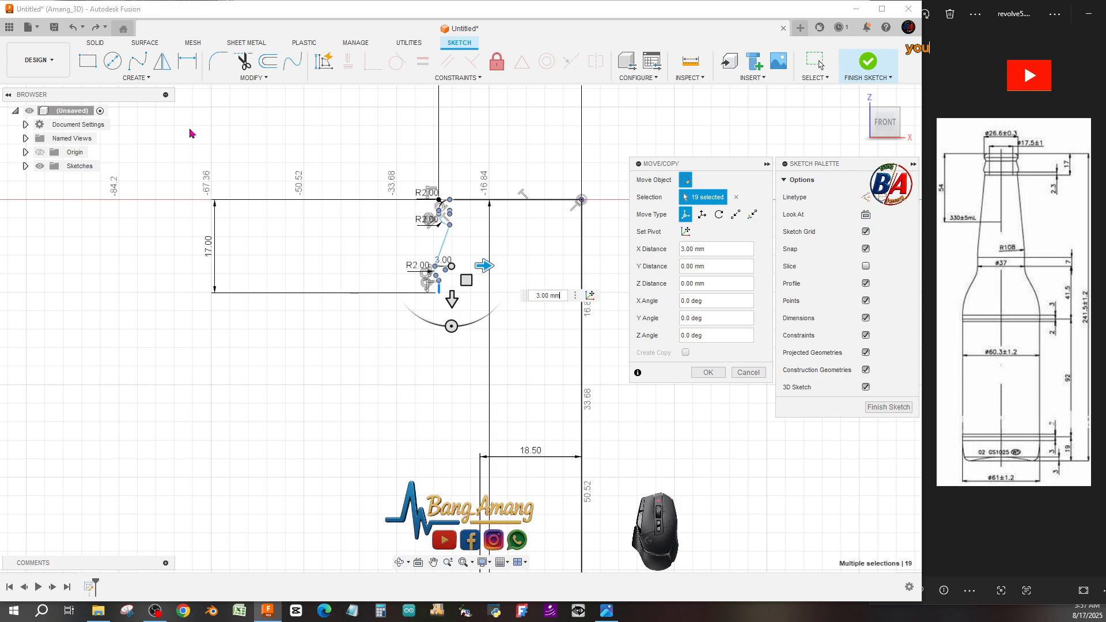
drag(197, 126, 577, 410)
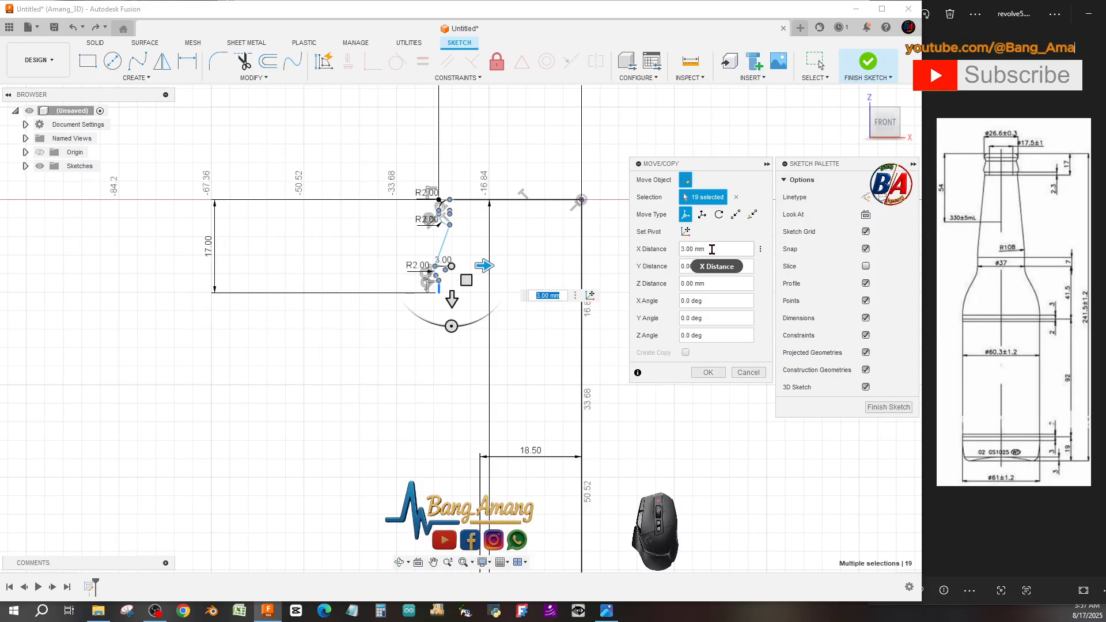
click(688, 248)
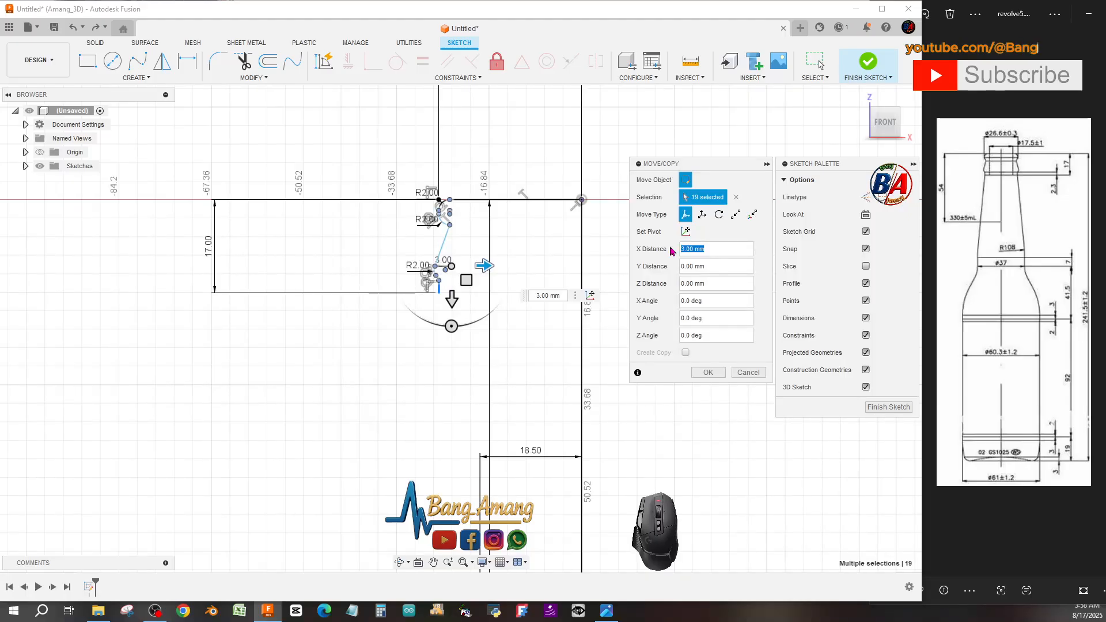
text(6)
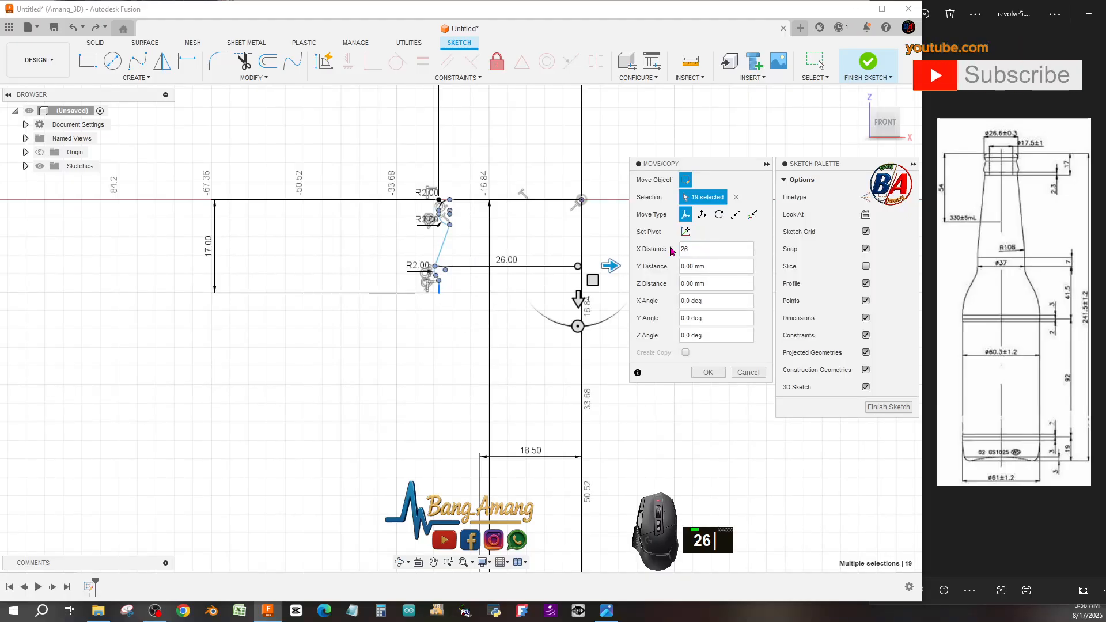
text(.6)
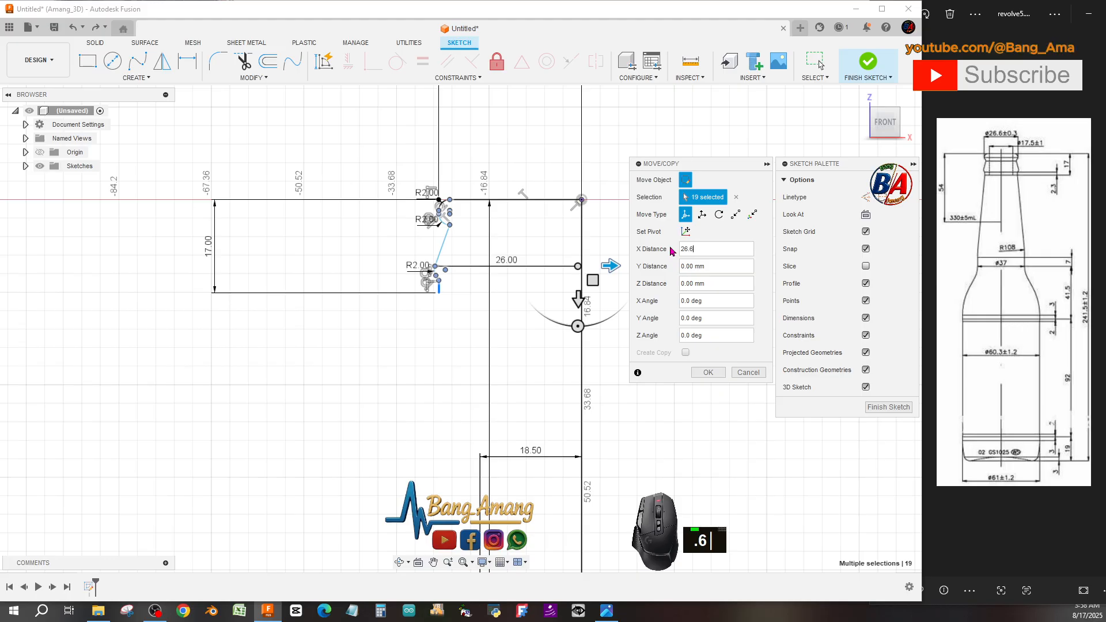
text(/2)
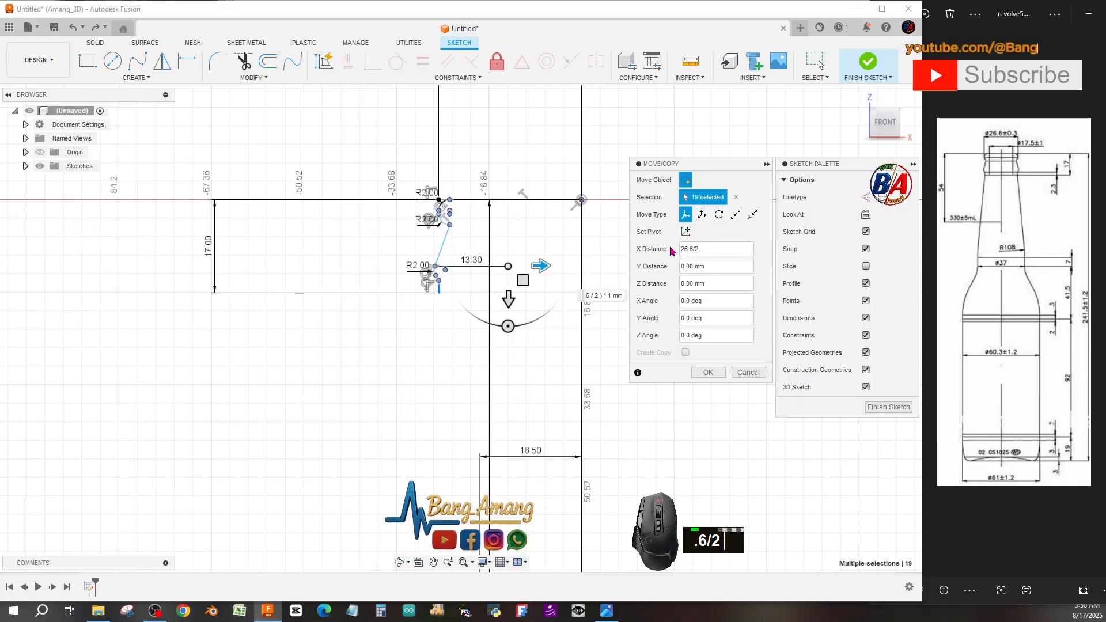
key(Return)
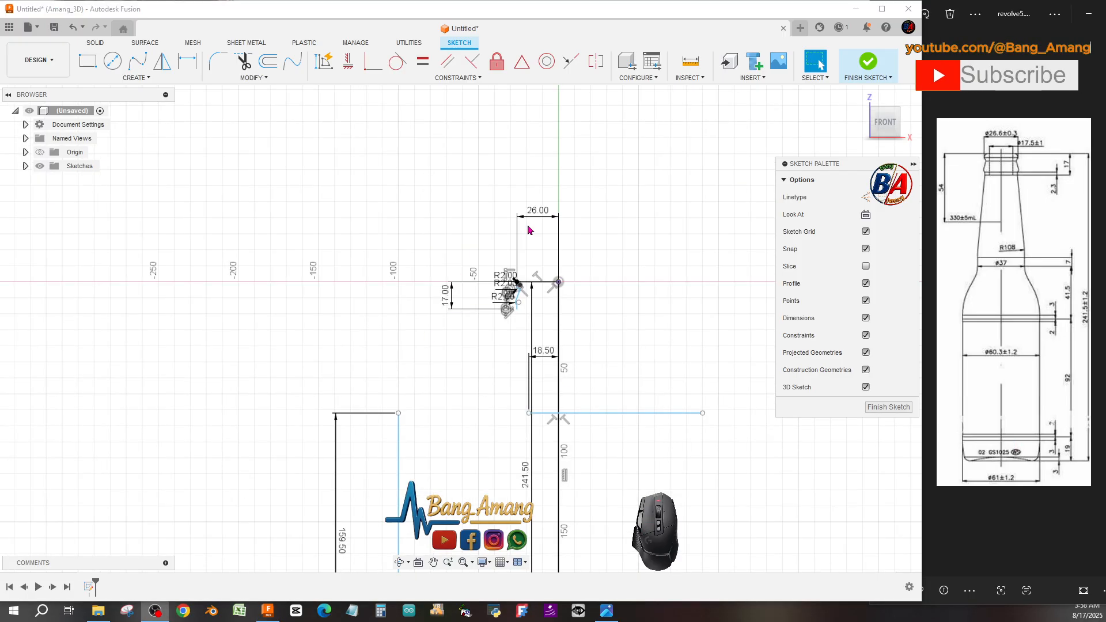
Delete the 18.5 mm horizontal segment beside the axis at the body-top height.
scroll(535, 282, up, 2)
scroll(536, 282, down, 5)
scroll(535, 282, down, 1)
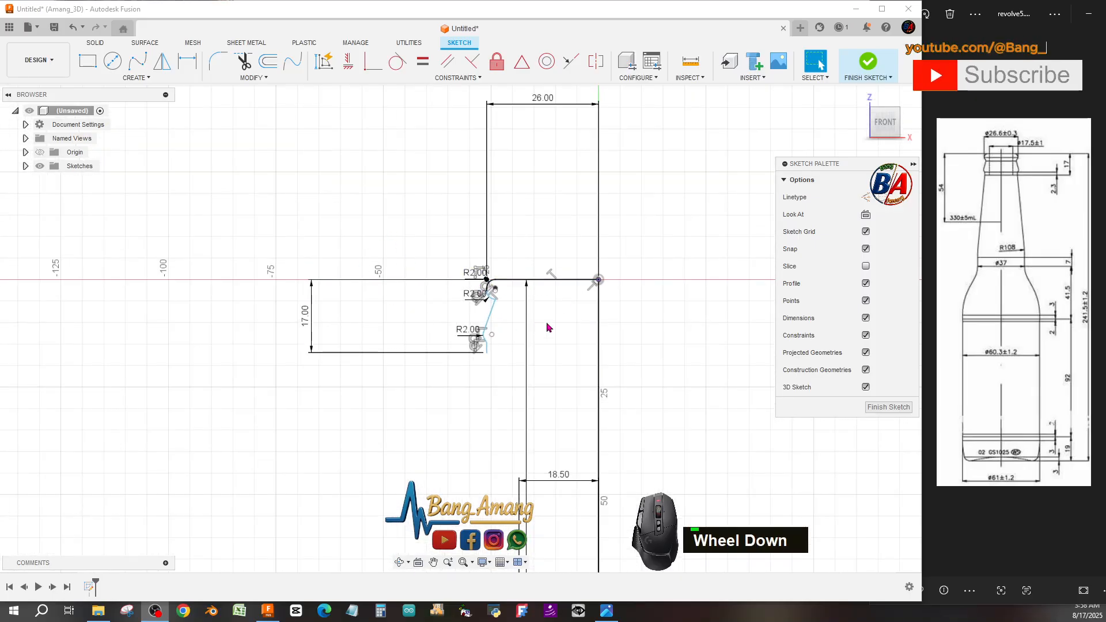
scroll(513, 311, up, 1)
scroll(512, 311, down, 2)
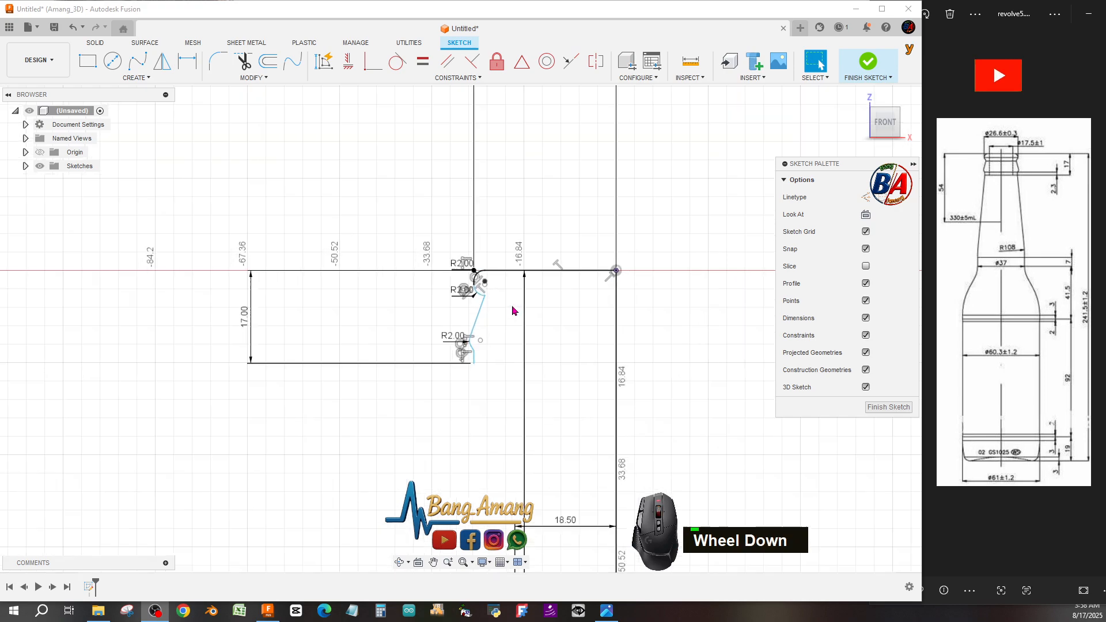
scroll(513, 311, down, 2)
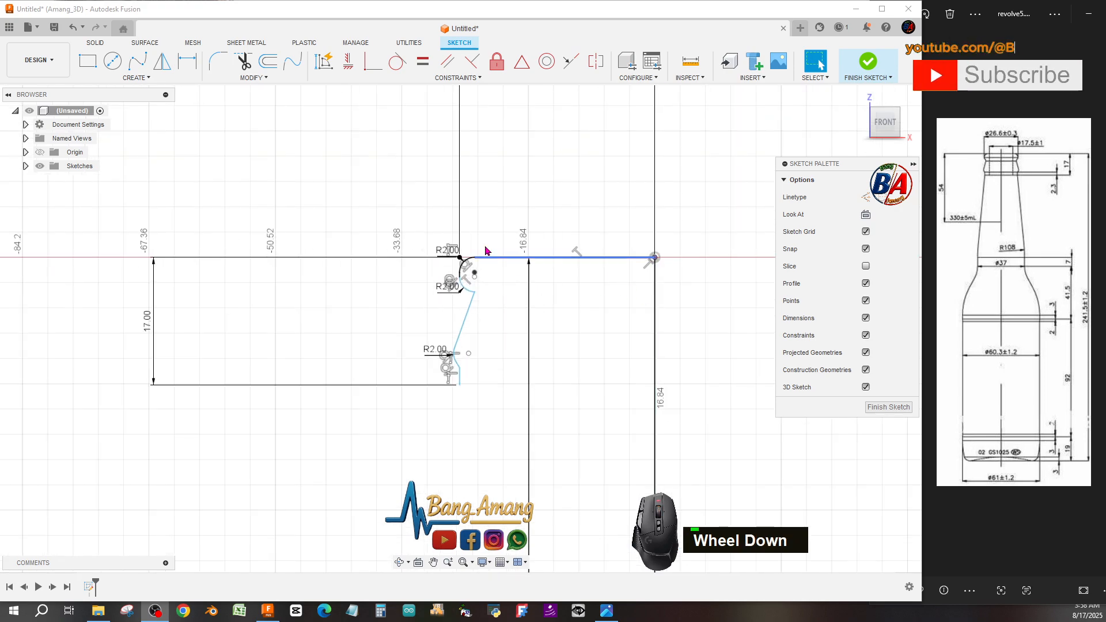
scroll(485, 251, up, 6)
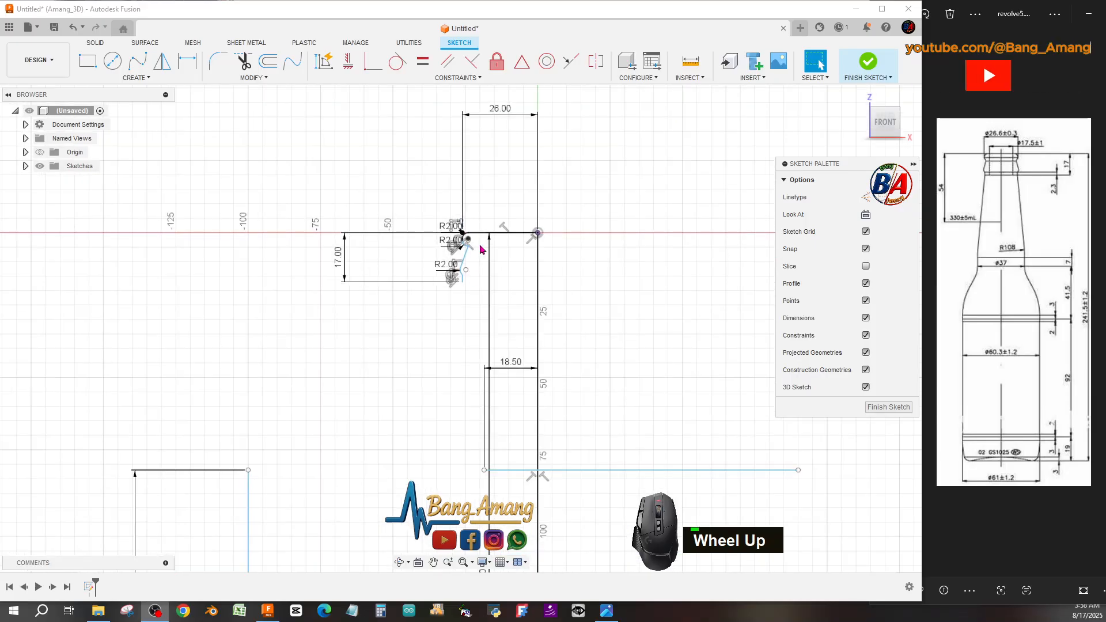
scroll(482, 249, up, 2)
click(506, 412)
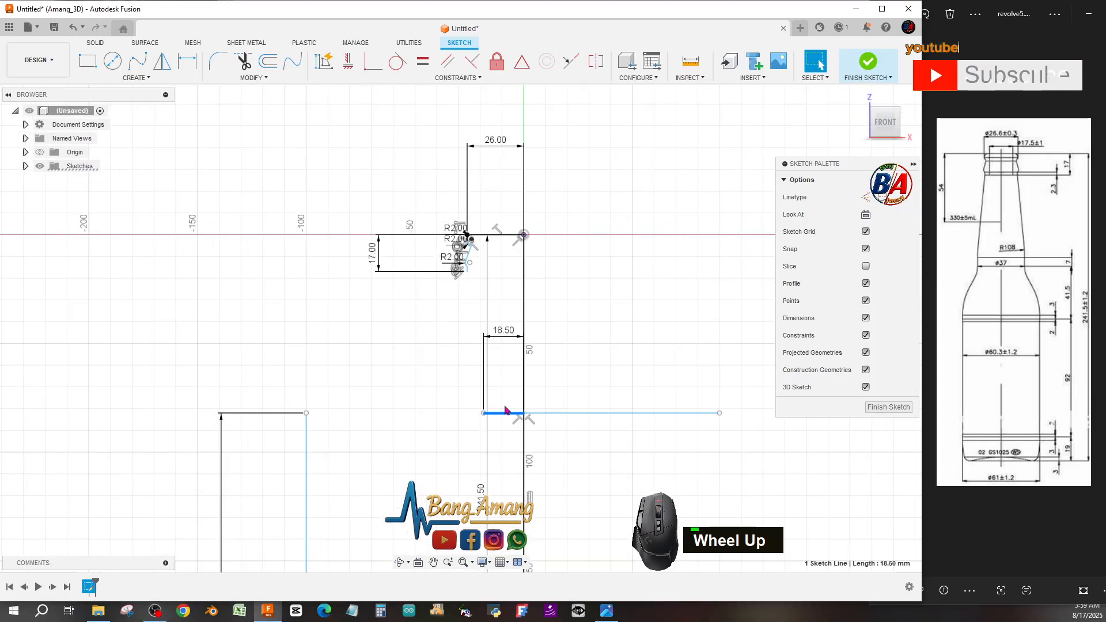
double_click(501, 330)
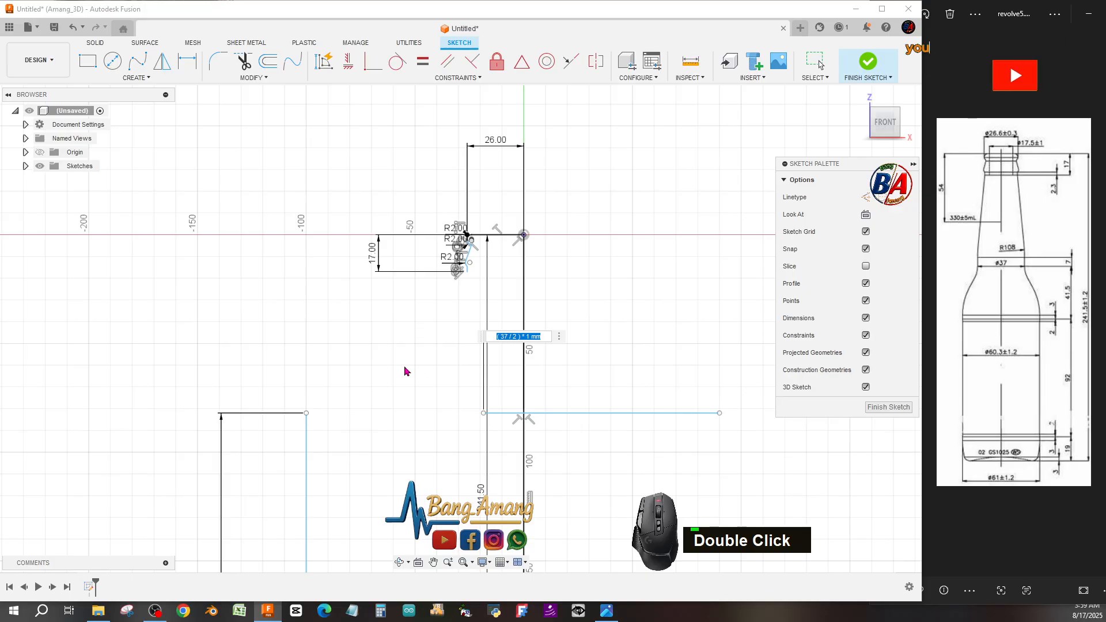
key(Escape)
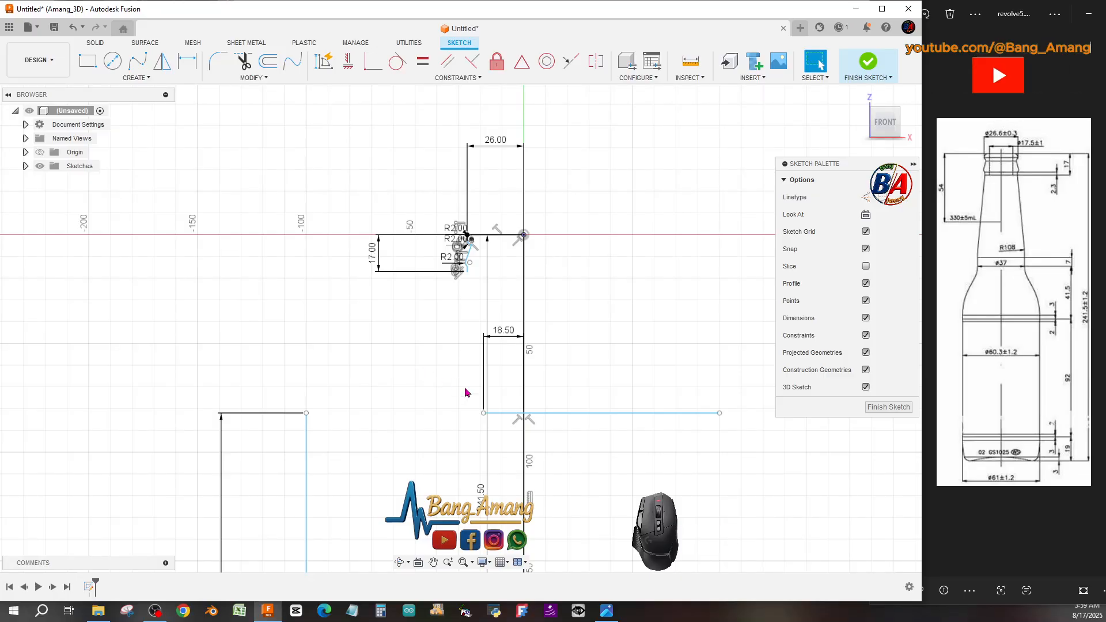
click(496, 414)
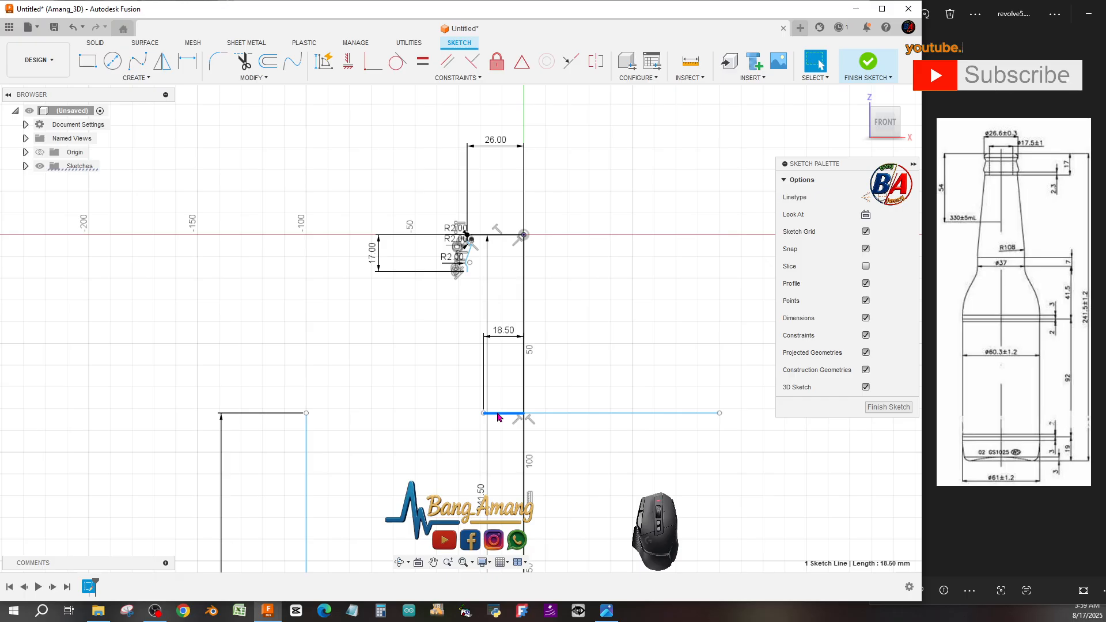
key(Delete)
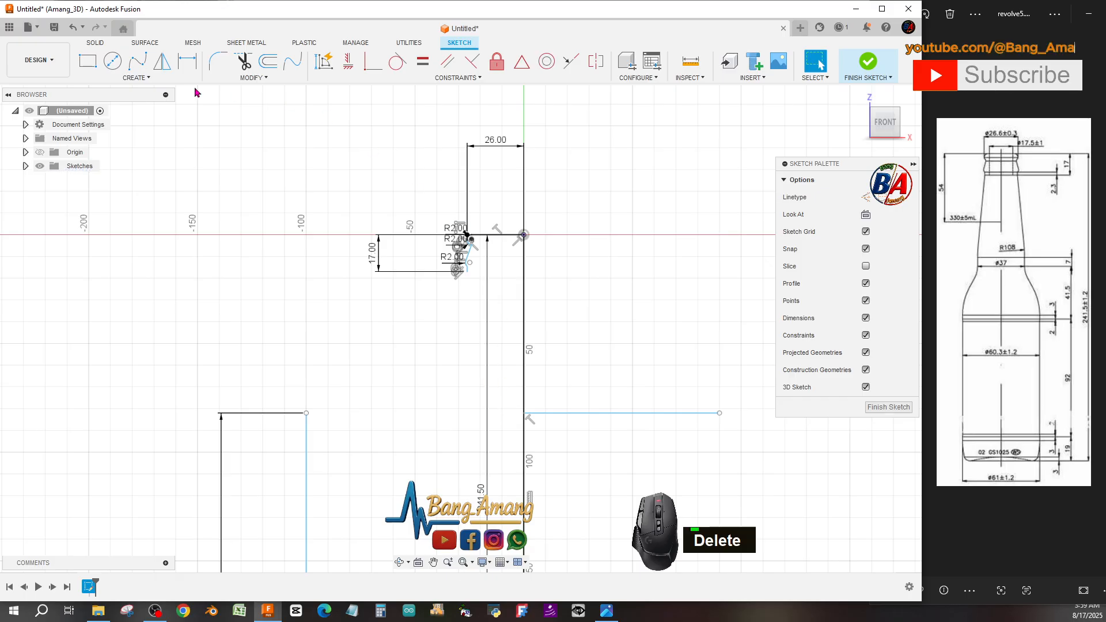
click(136, 77)
click(154, 112)
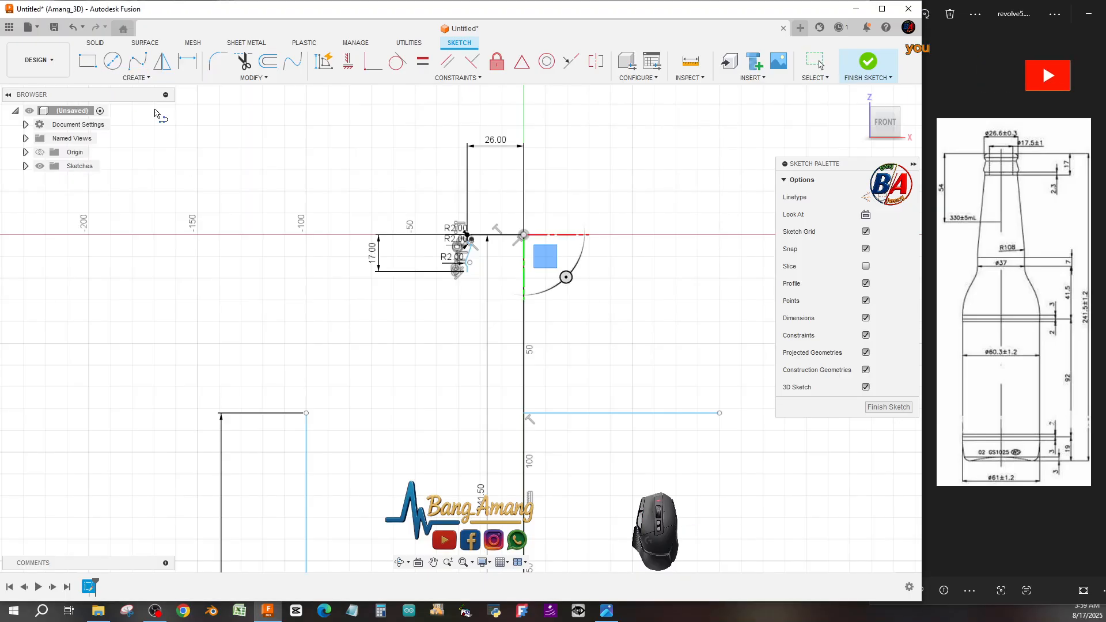
click(498, 236)
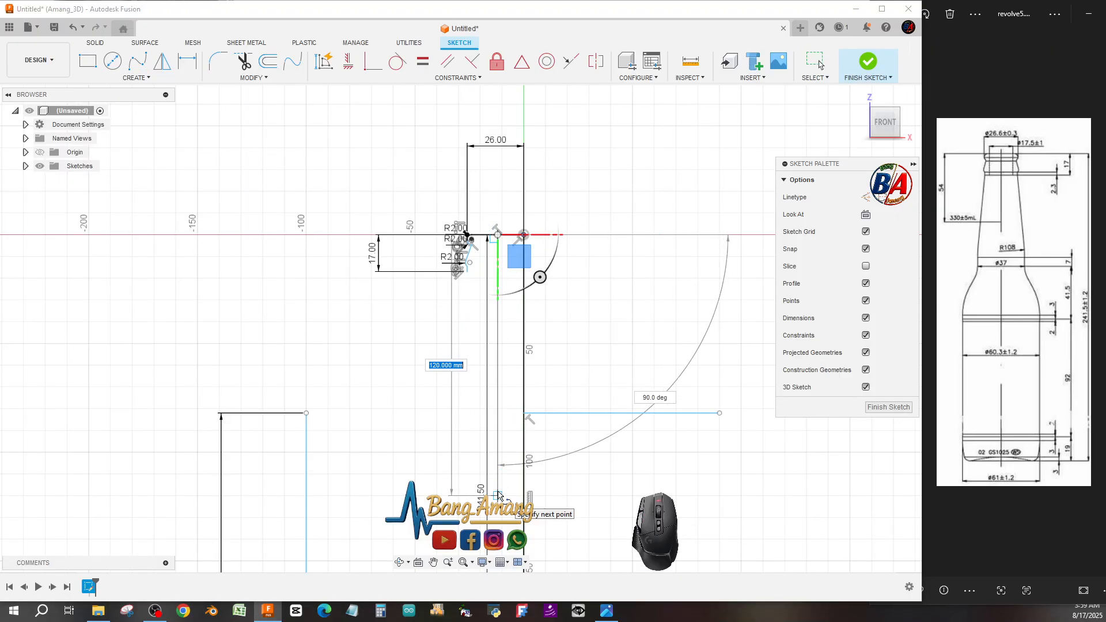
scroll(498, 487, down, 1)
scroll(498, 487, up, 4)
scroll(497, 488, up, 6)
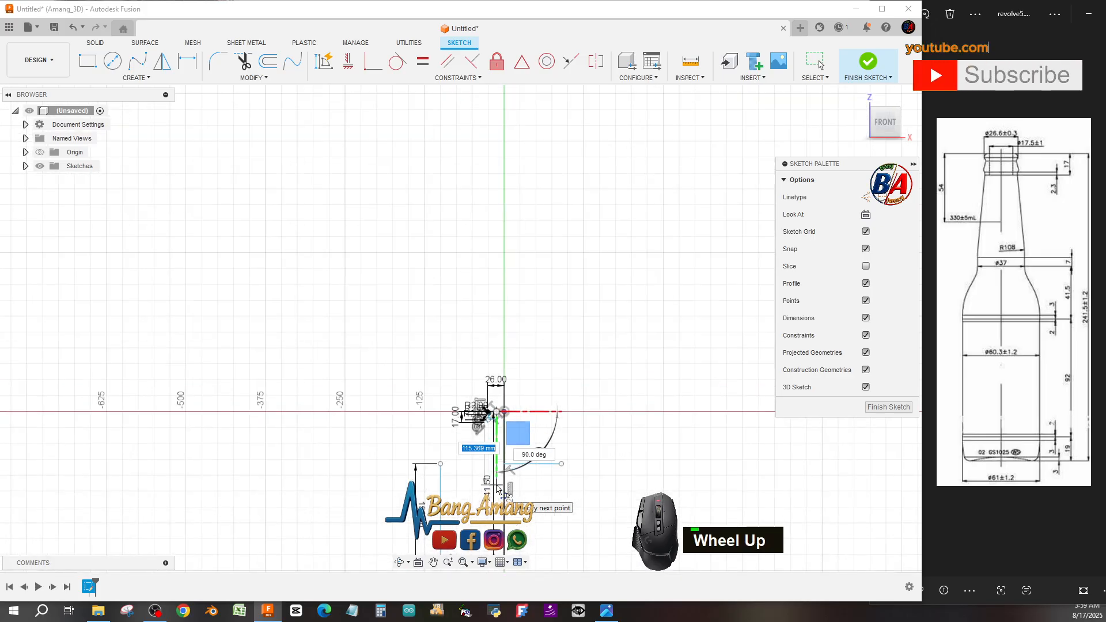
scroll(497, 486, down, 8)
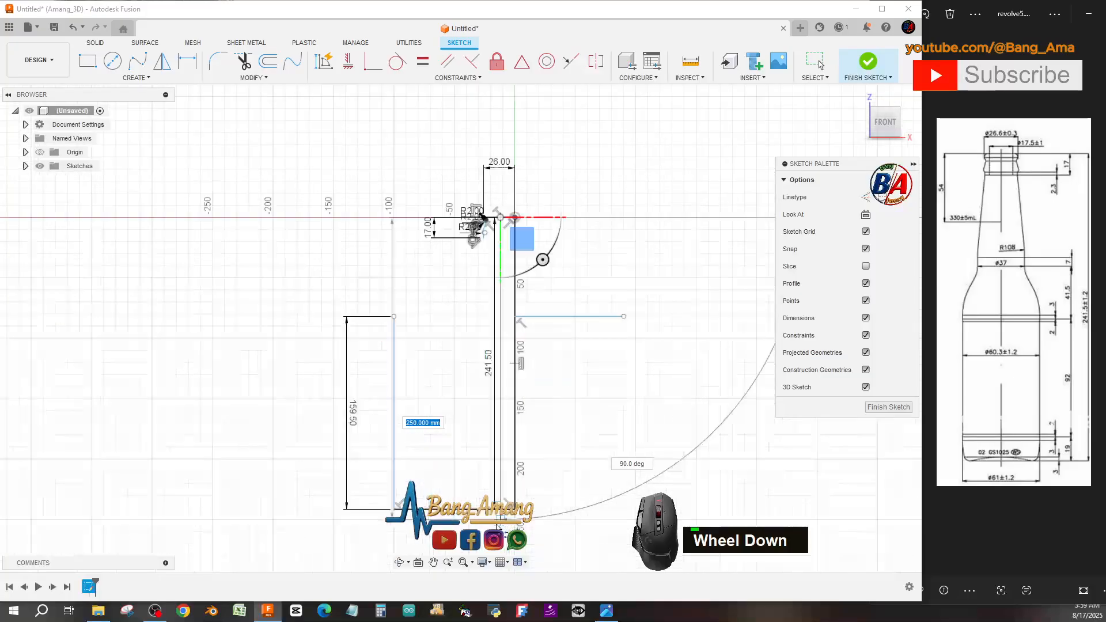
key(Escape)
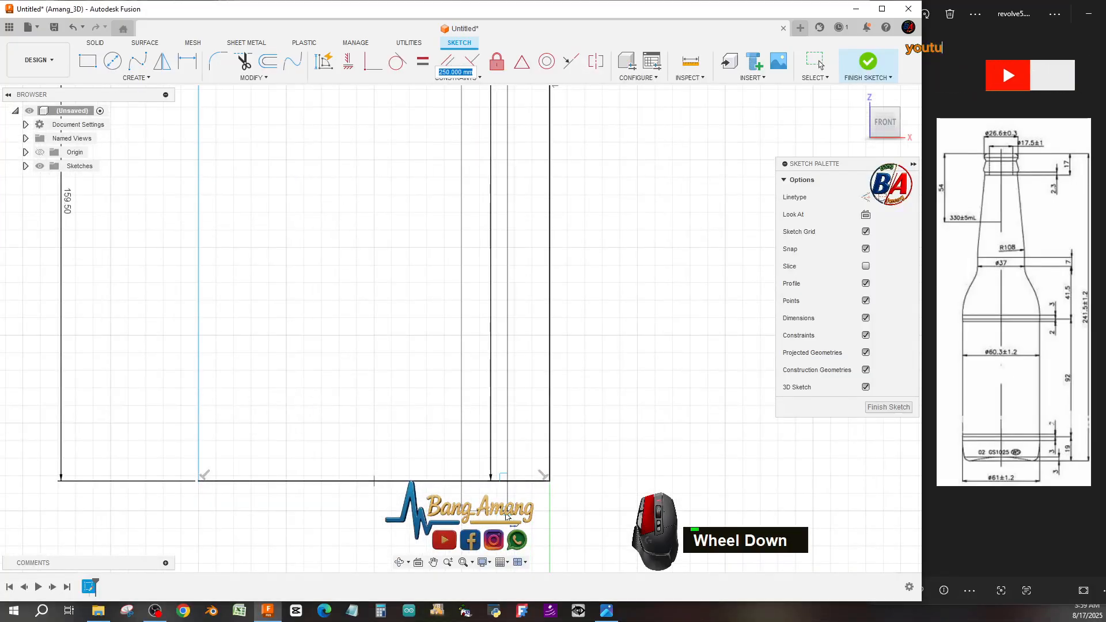
Delete the 90 mm horizontal line right of the axis and the 241.5 mm vertical line on the axis.
scroll(506, 516, up, 6)
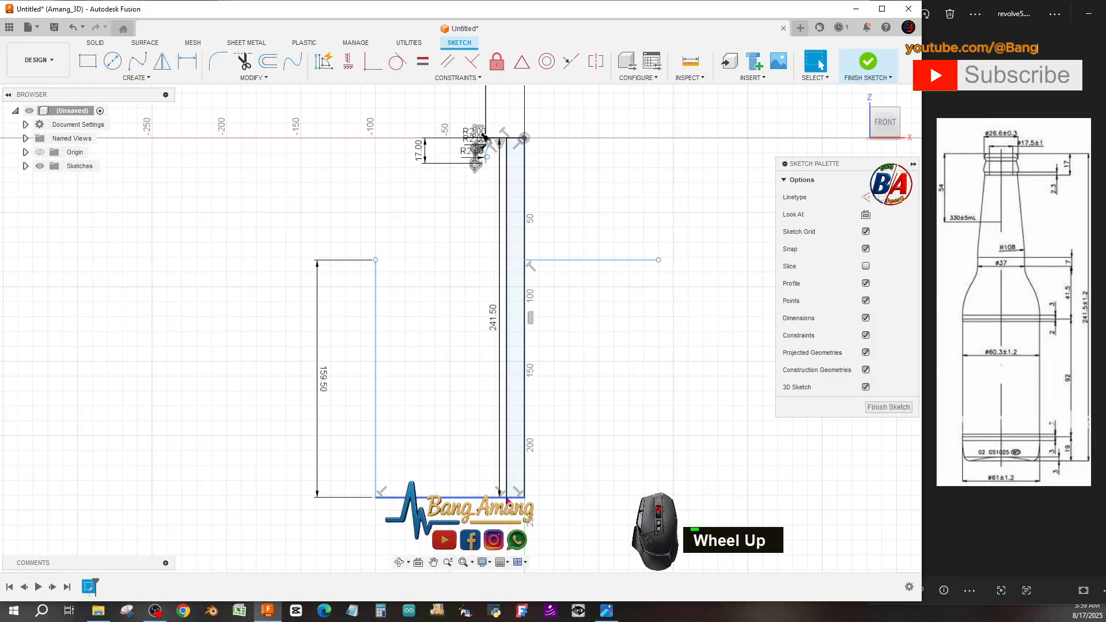
scroll(525, 326, down, 3)
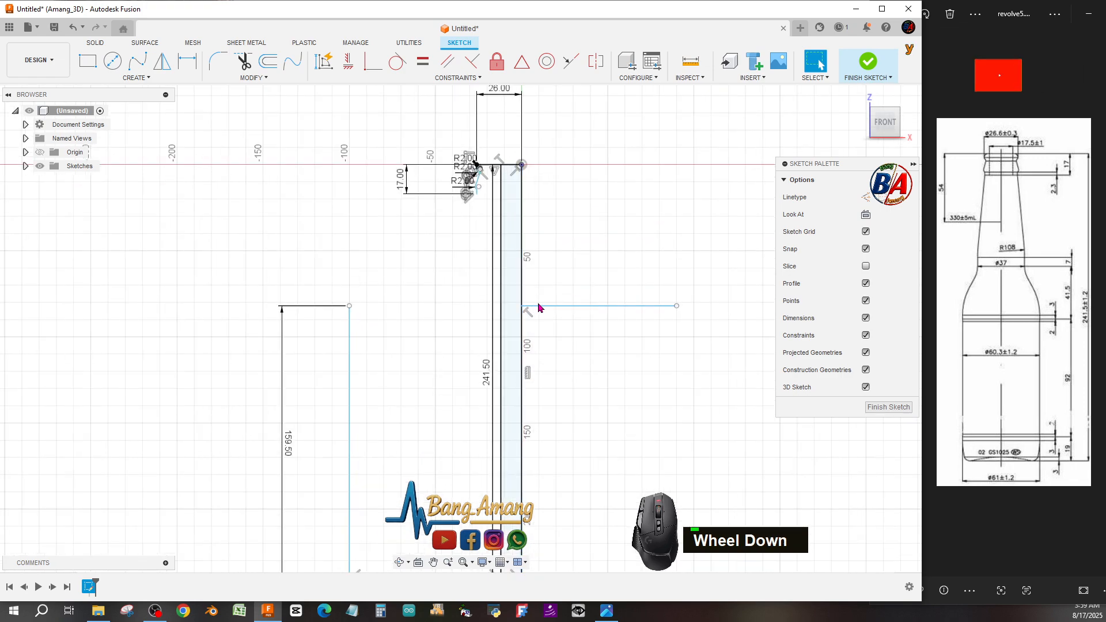
click(538, 305)
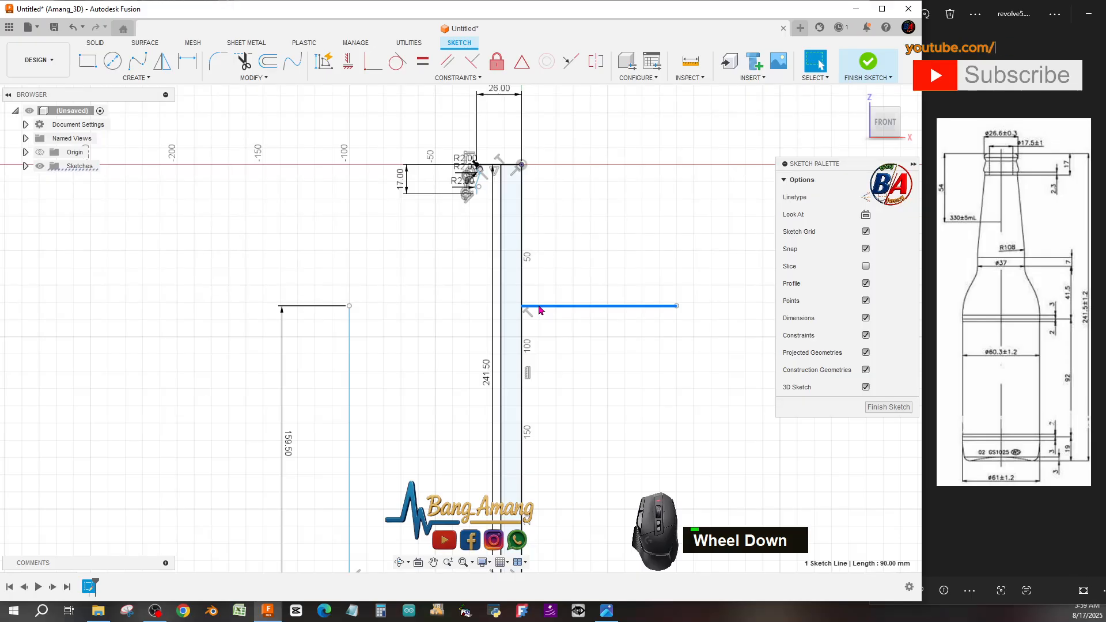
key(Delete)
click(522, 303)
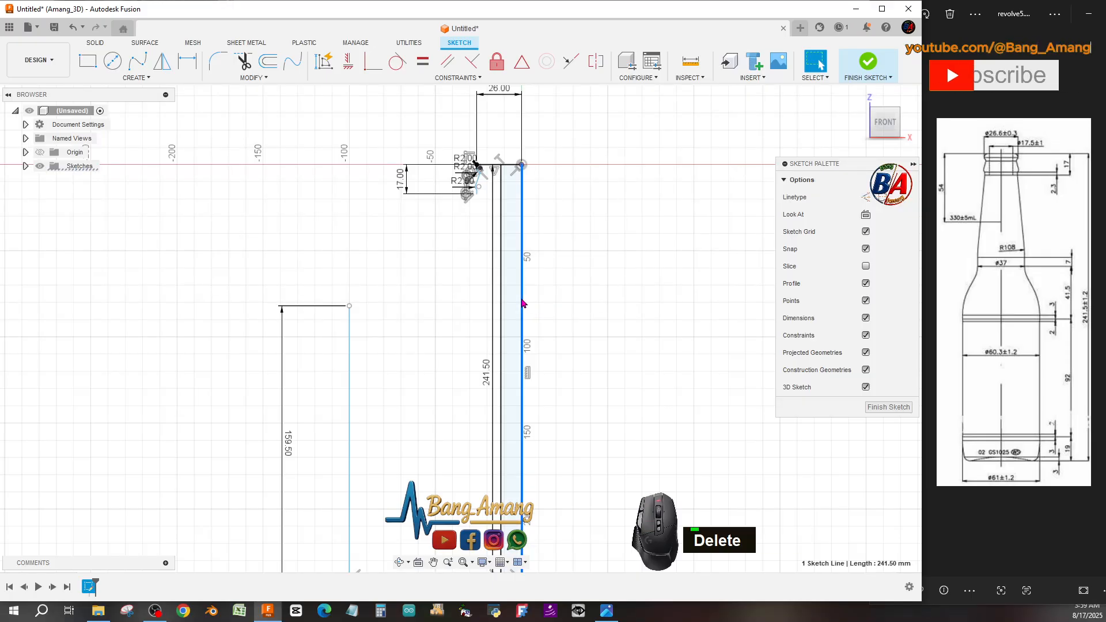
key(Delete)
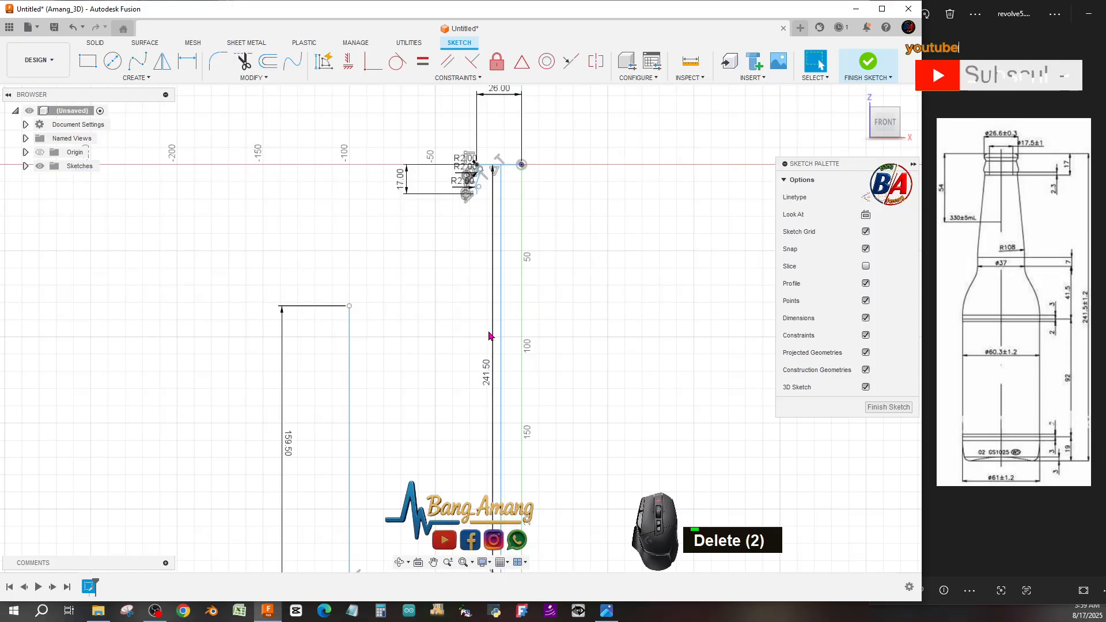
Reposition the 241.50 dimension further to the left of the profile.
drag(486, 370, 402, 355)
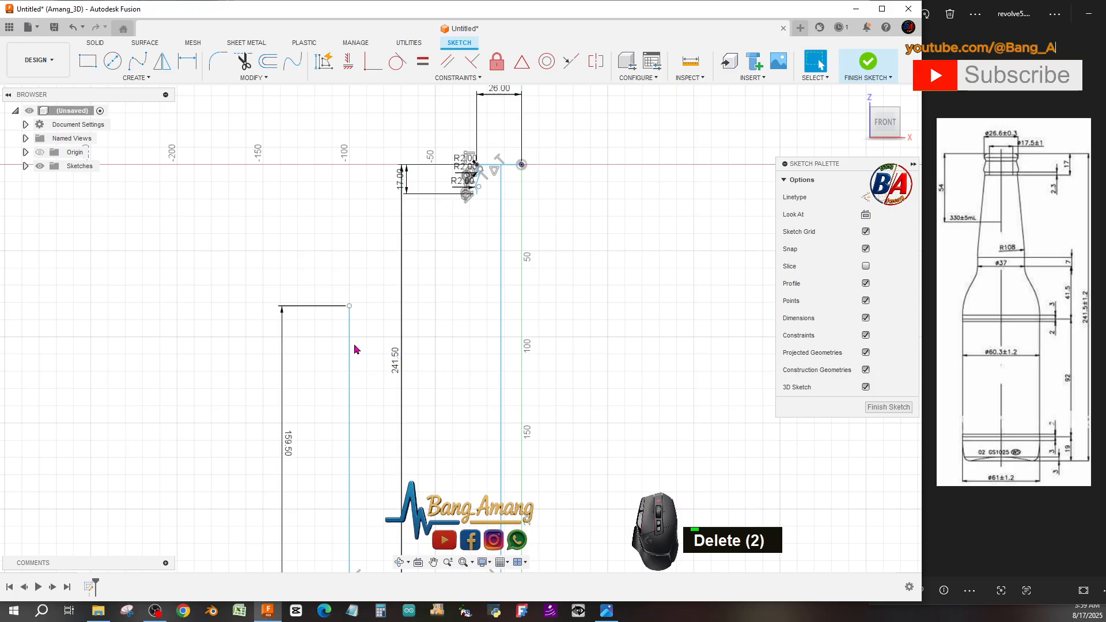
scroll(455, 180, down, 4)
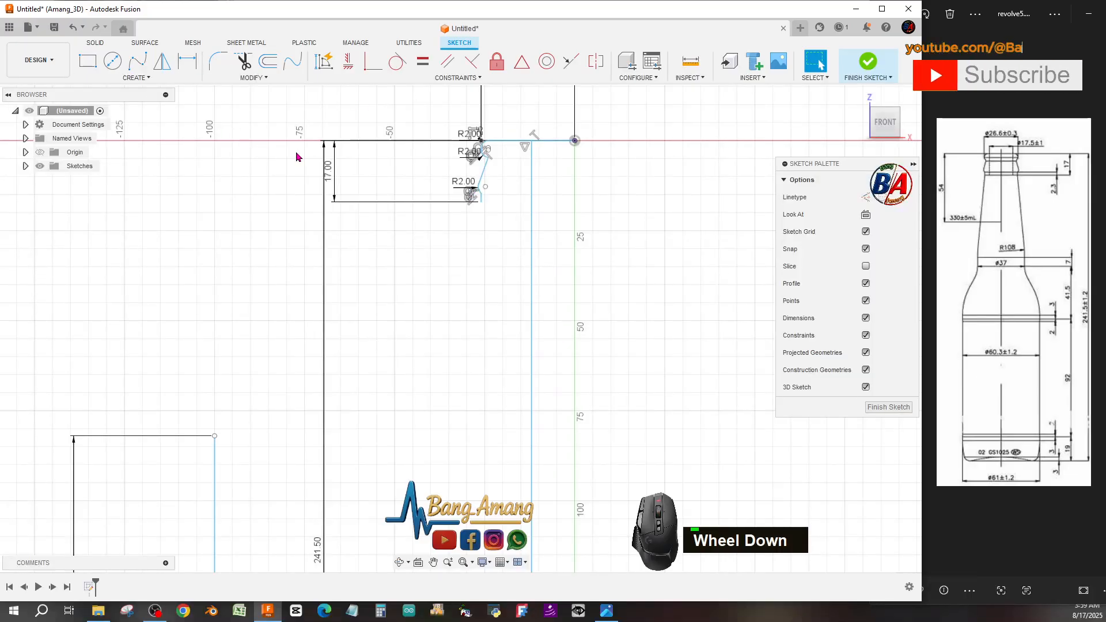
scroll(305, 156, up, 5)
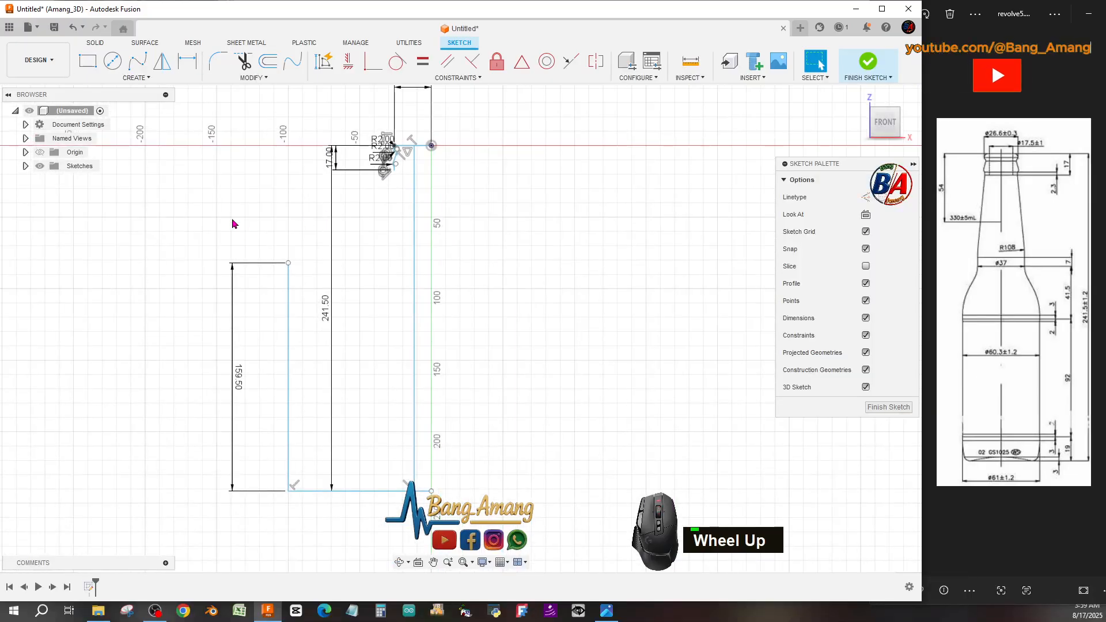
Draw a horizontal line at the body-top height across the axis, then delete its segment running left to the body's outer edge.
click(135, 79)
click(123, 94)
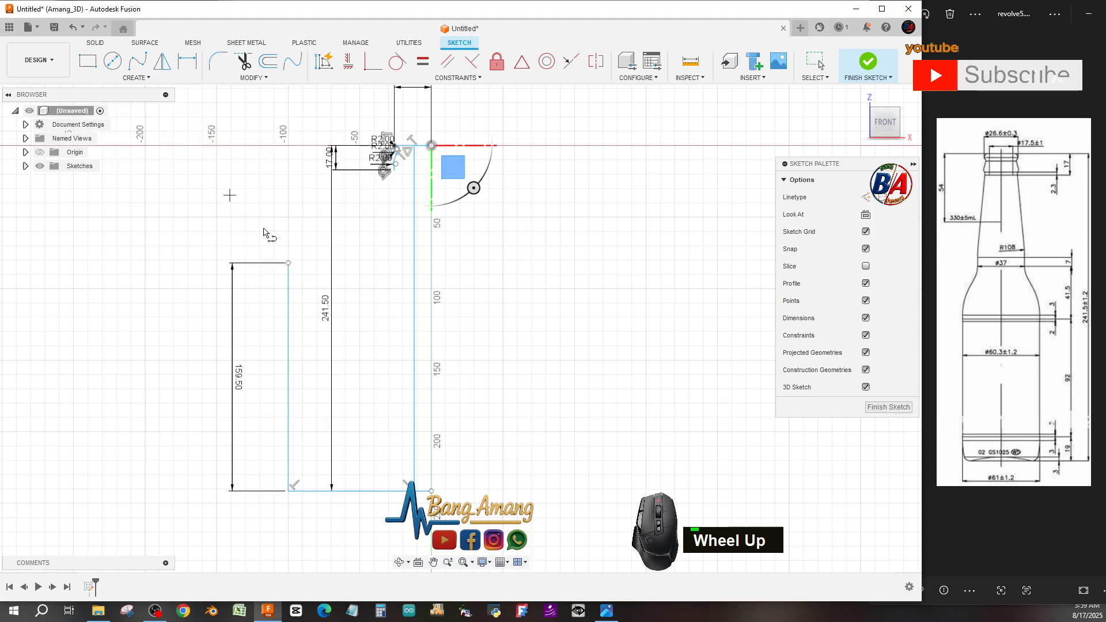
click(288, 263)
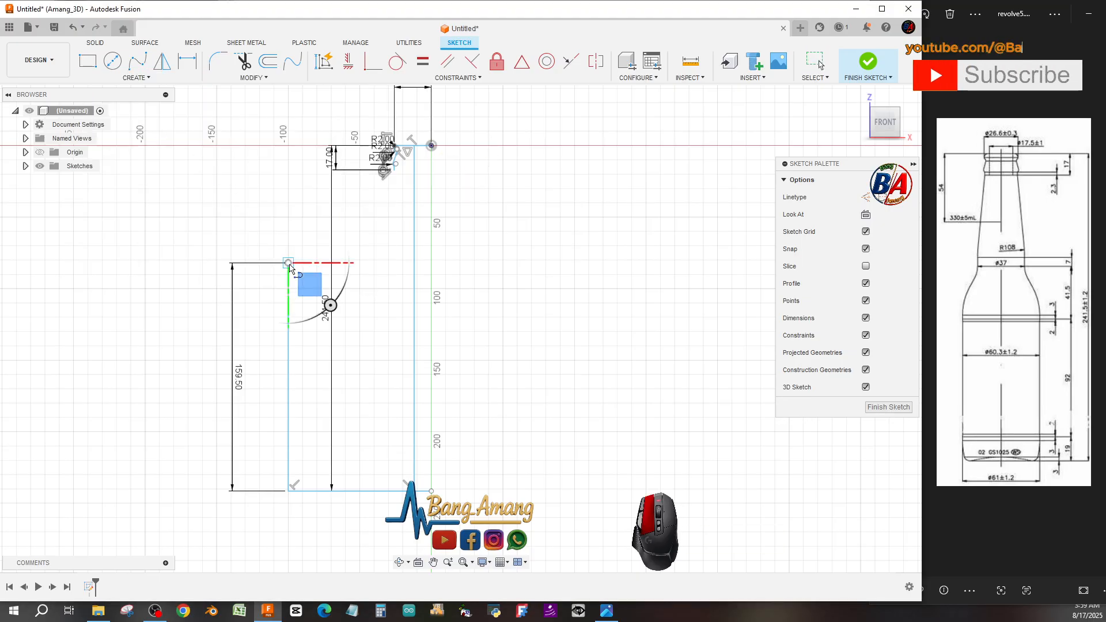
click(414, 263)
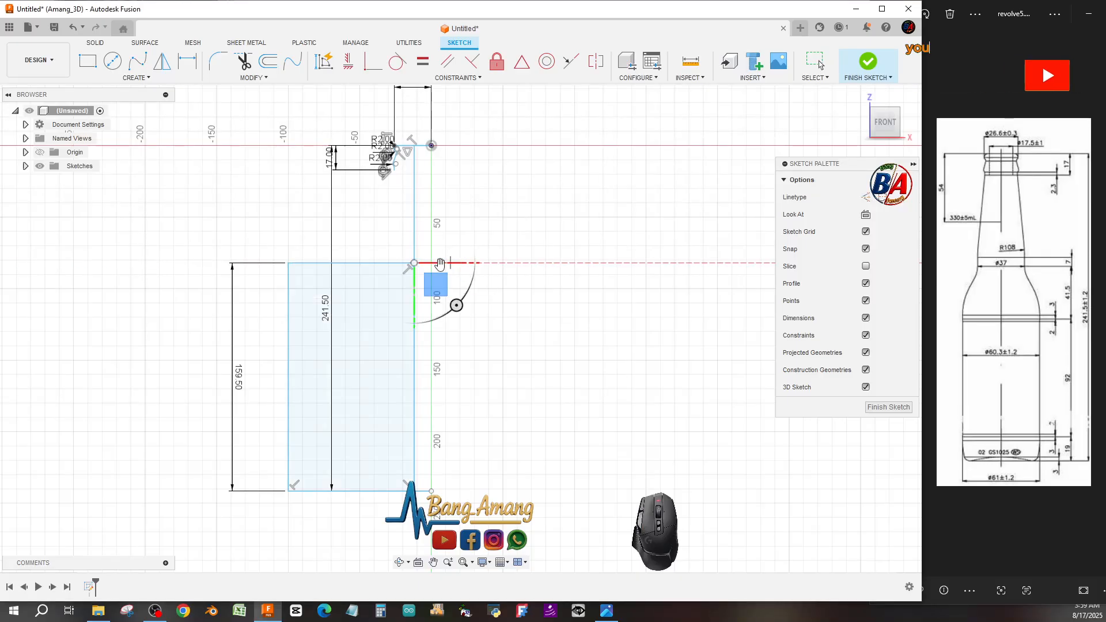
drag(414, 263, 455, 263)
key(Escape)
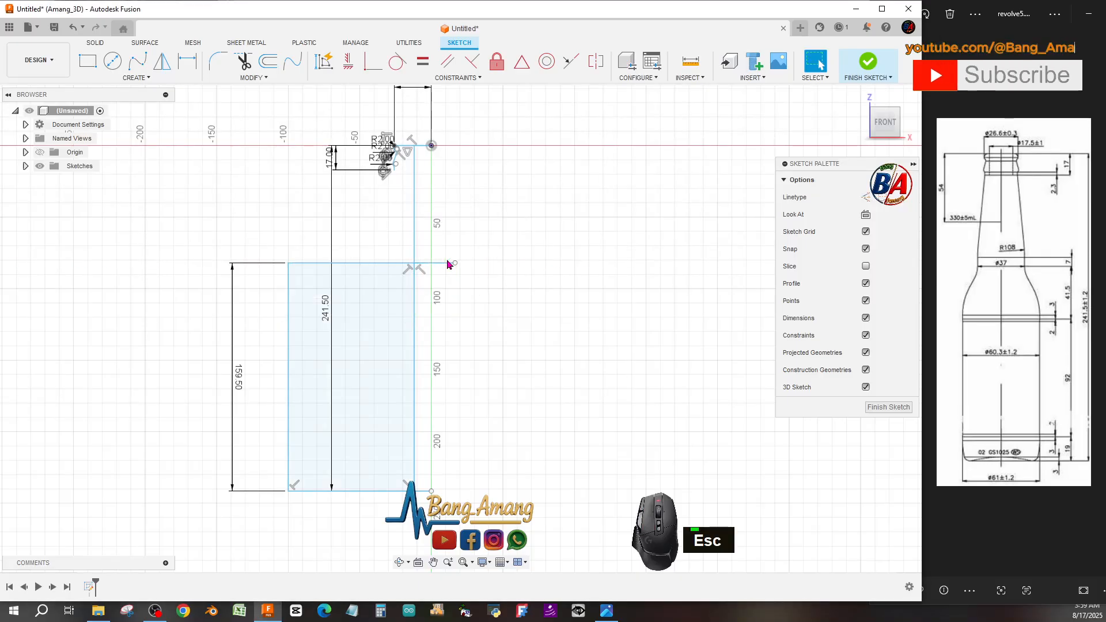
click(395, 264)
key(Delete)
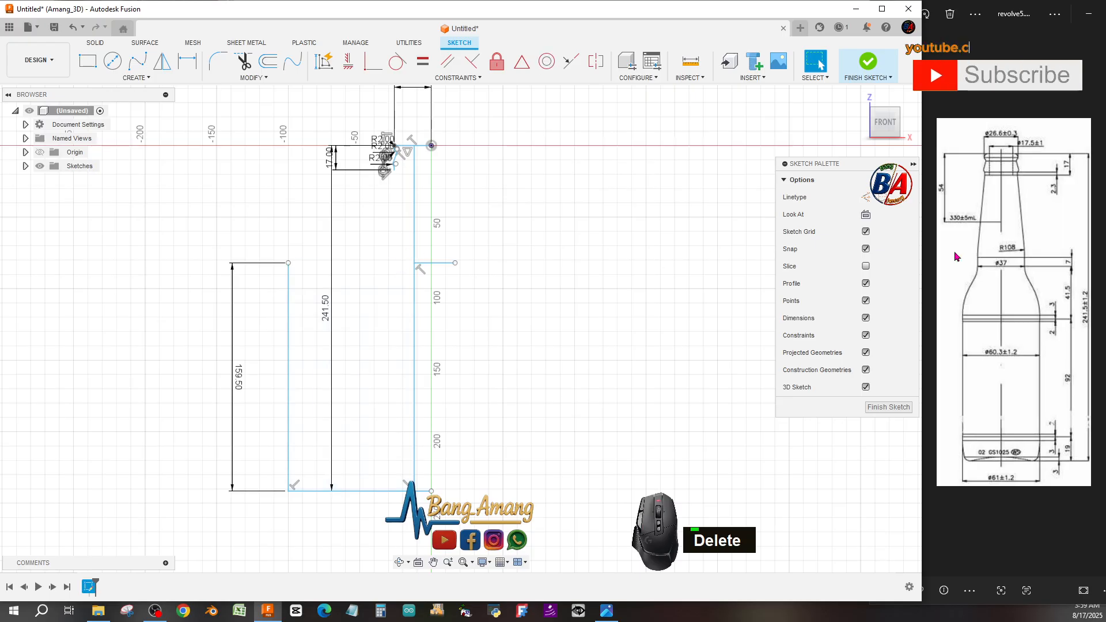
Draw a horizontal line 37/2 mm long leftward from the axis at the body-top height.
click(138, 78)
click(144, 90)
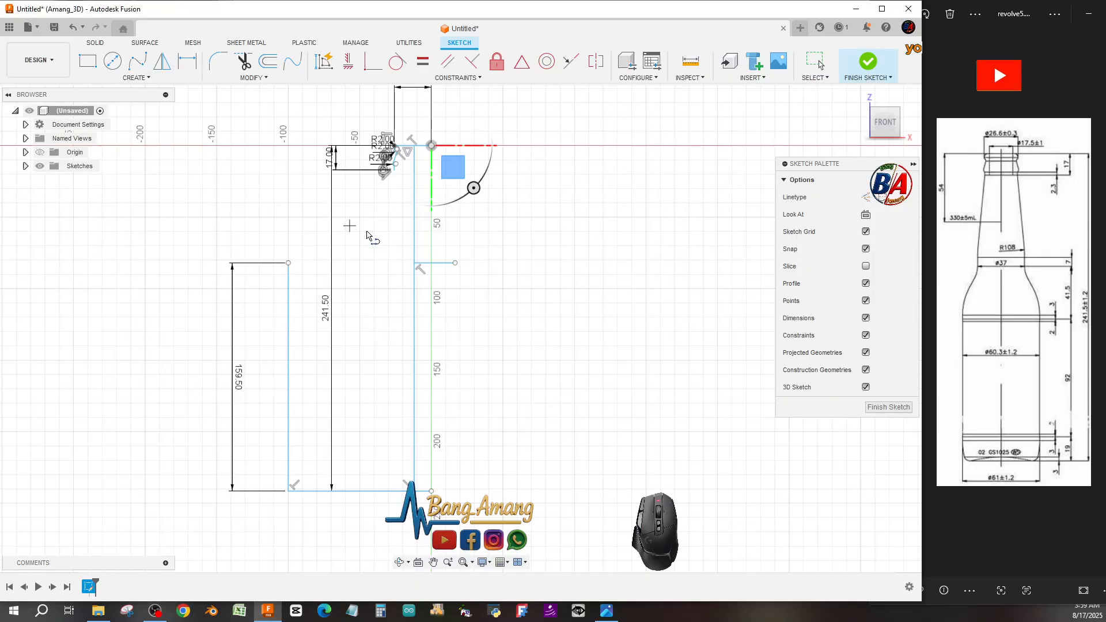
click(414, 263)
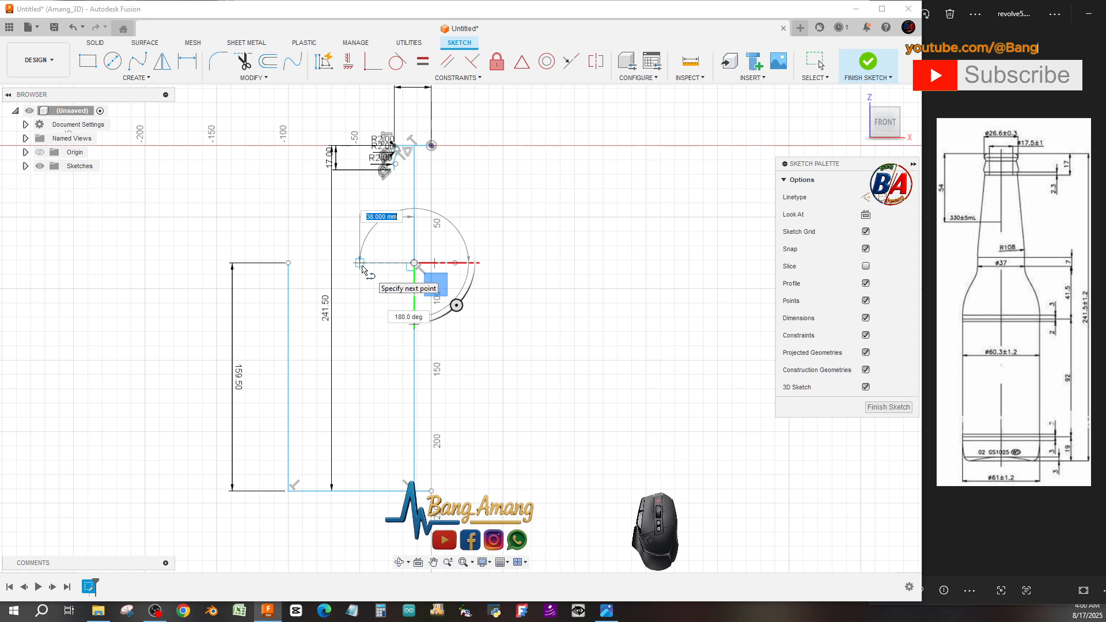
text(37)
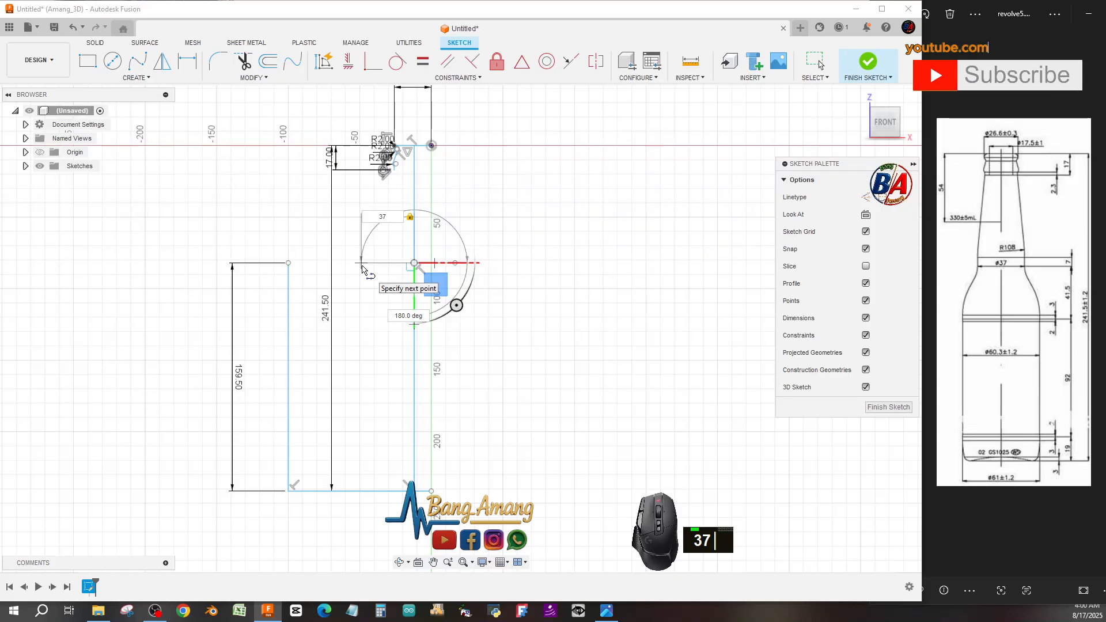
text(/2)
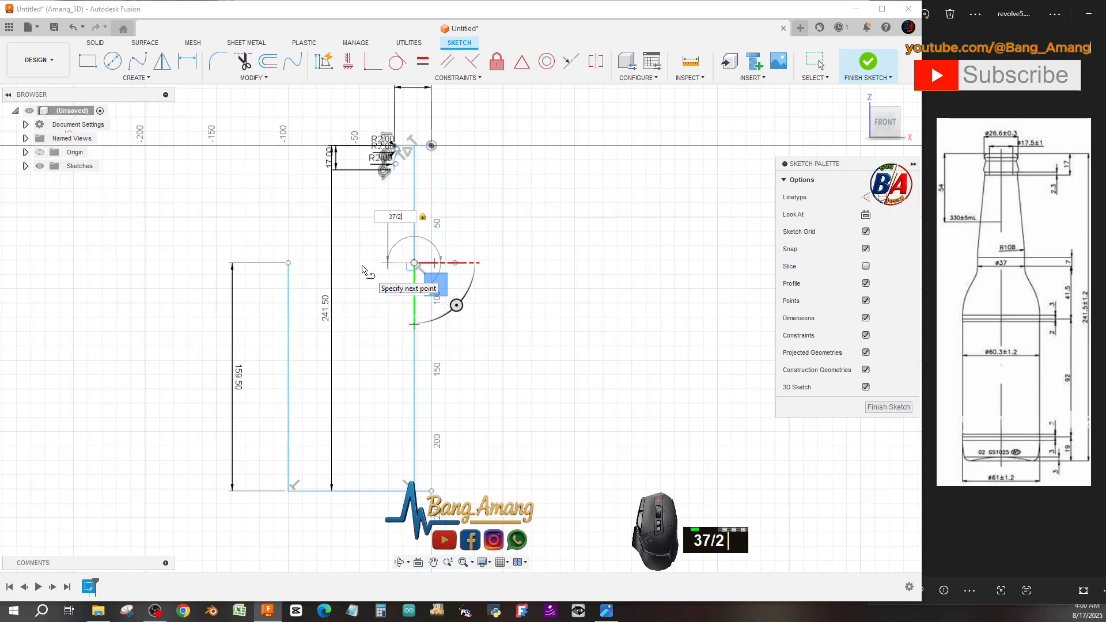
key(Return)
scroll(363, 268, down, 5)
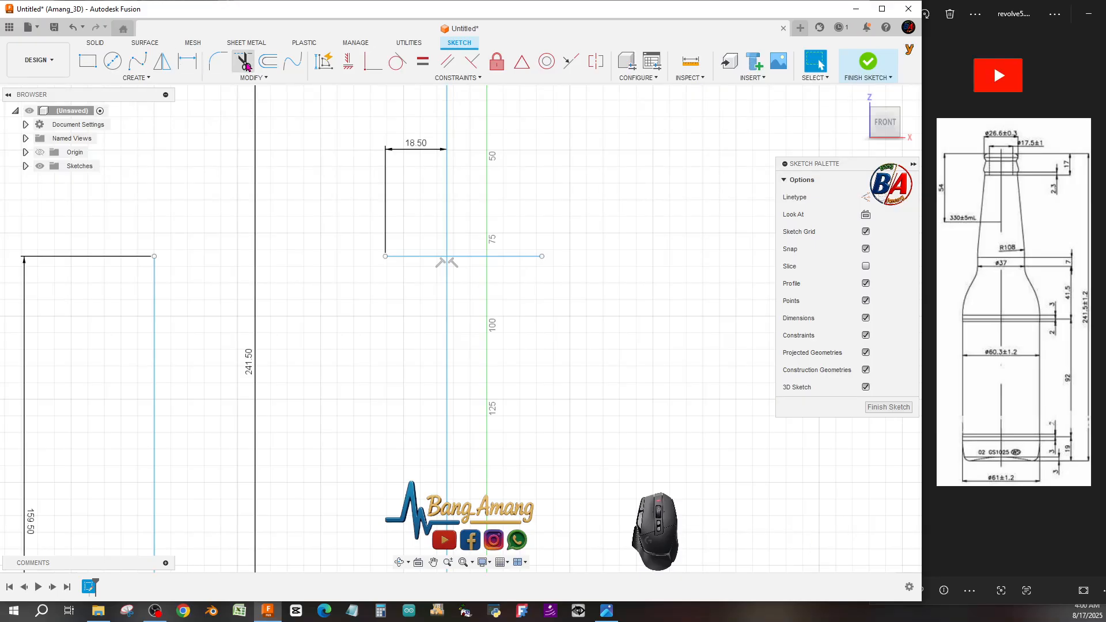
Offset the 18.5 mm horizontal line 7 mm downward.
click(266, 63)
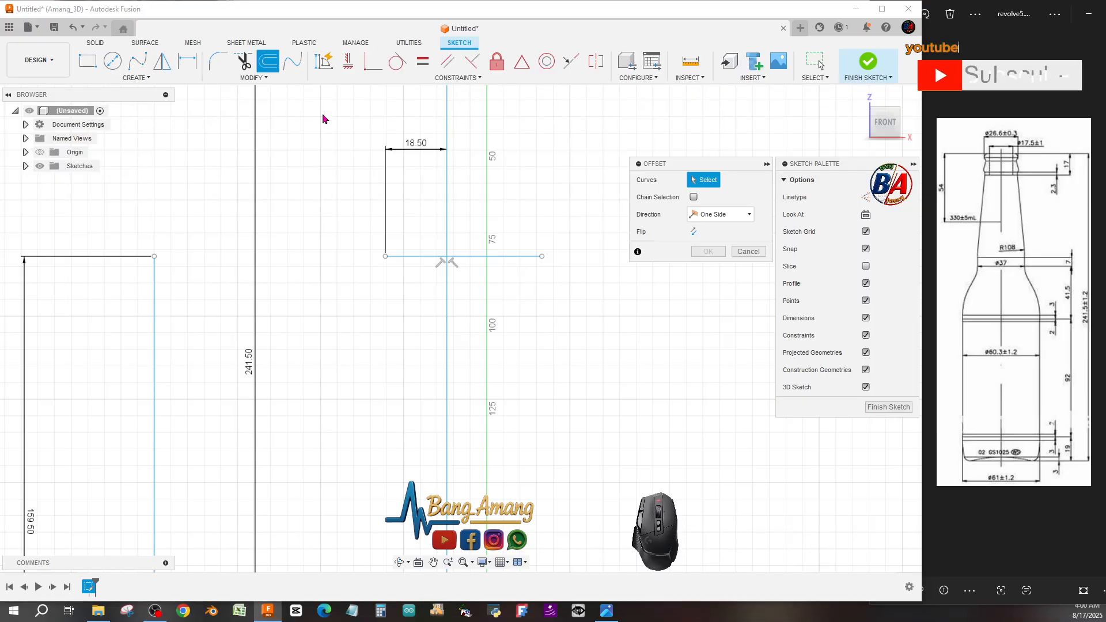
click(426, 257)
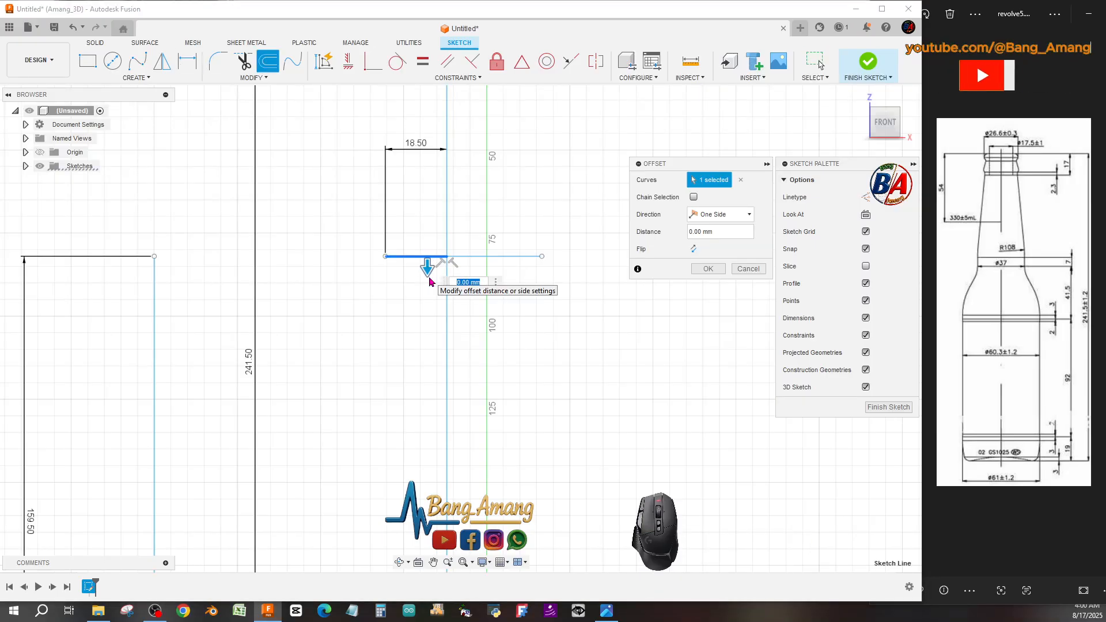
text(7)
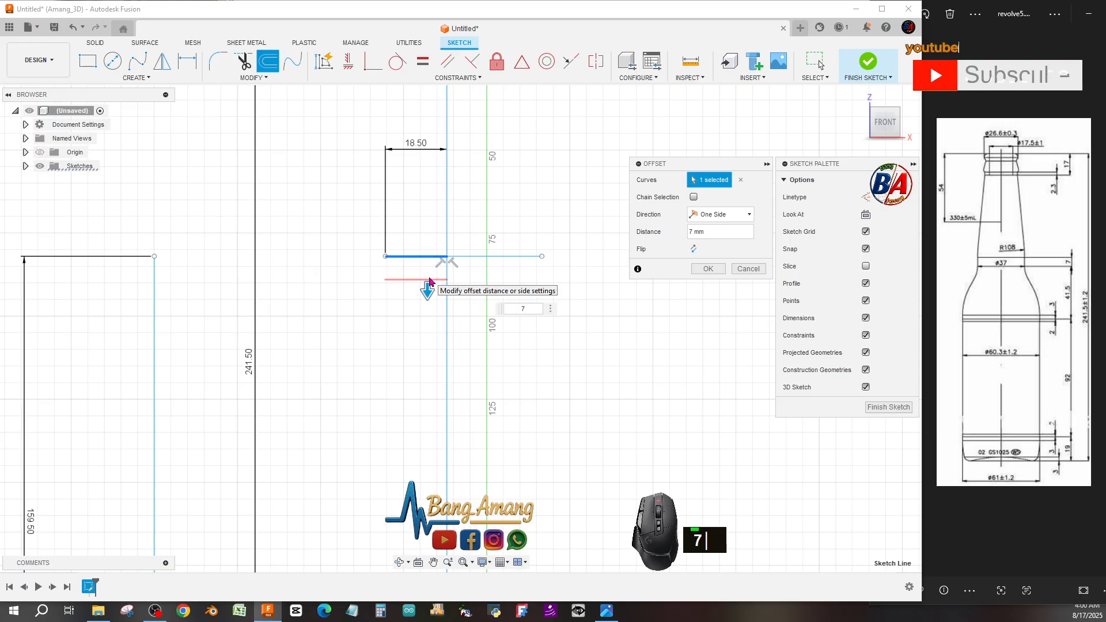
key(Return)
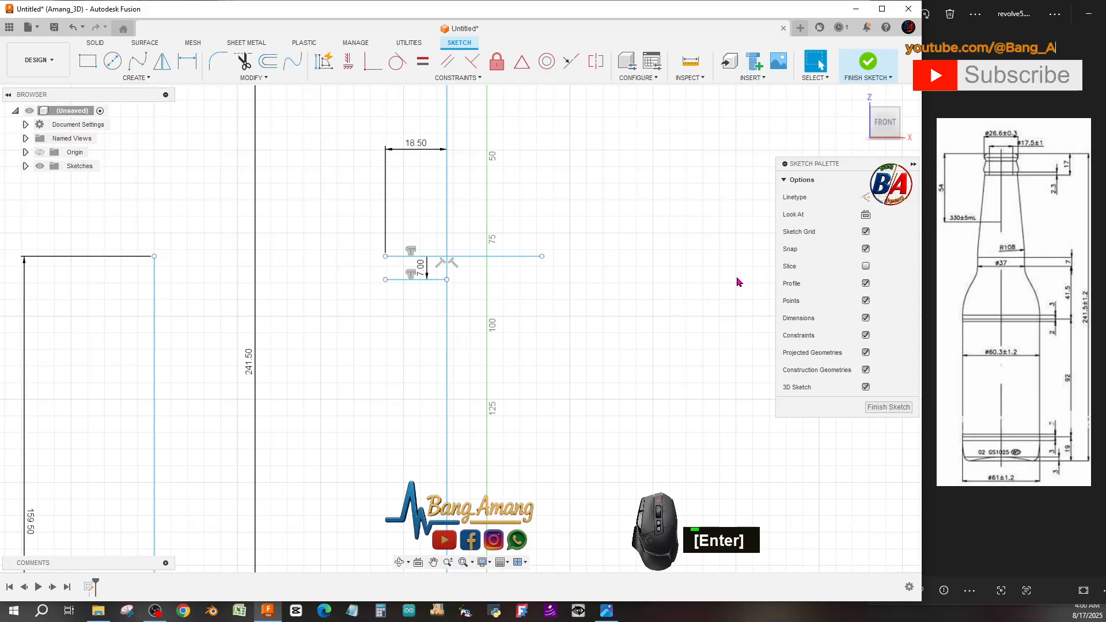
scroll(600, 280, down, 2)
scroll(600, 282, up, 1)
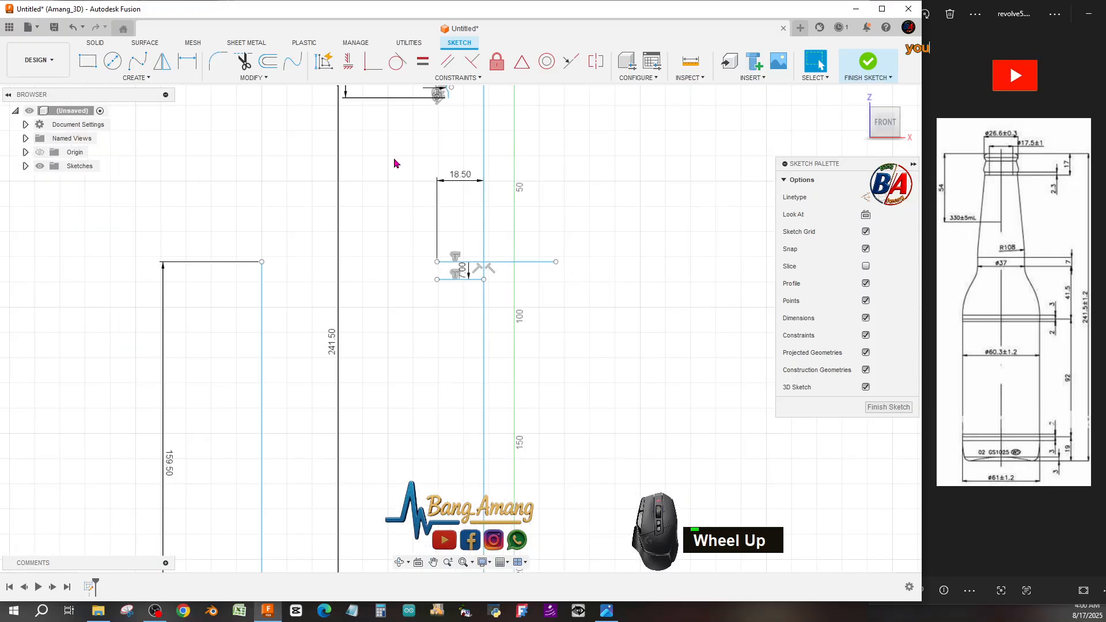
scroll(430, 230, up, 2)
scroll(436, 162, down, 3)
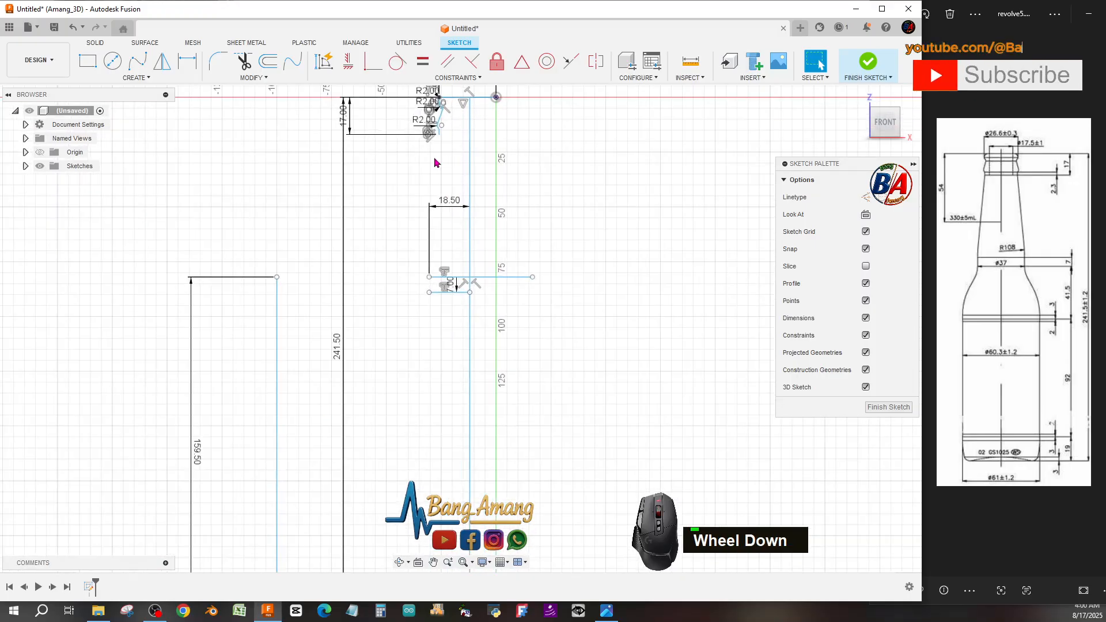
Draw a sloped line from the neck's lower end down to the left end of the 18.5 mm line.
click(144, 79)
click(147, 90)
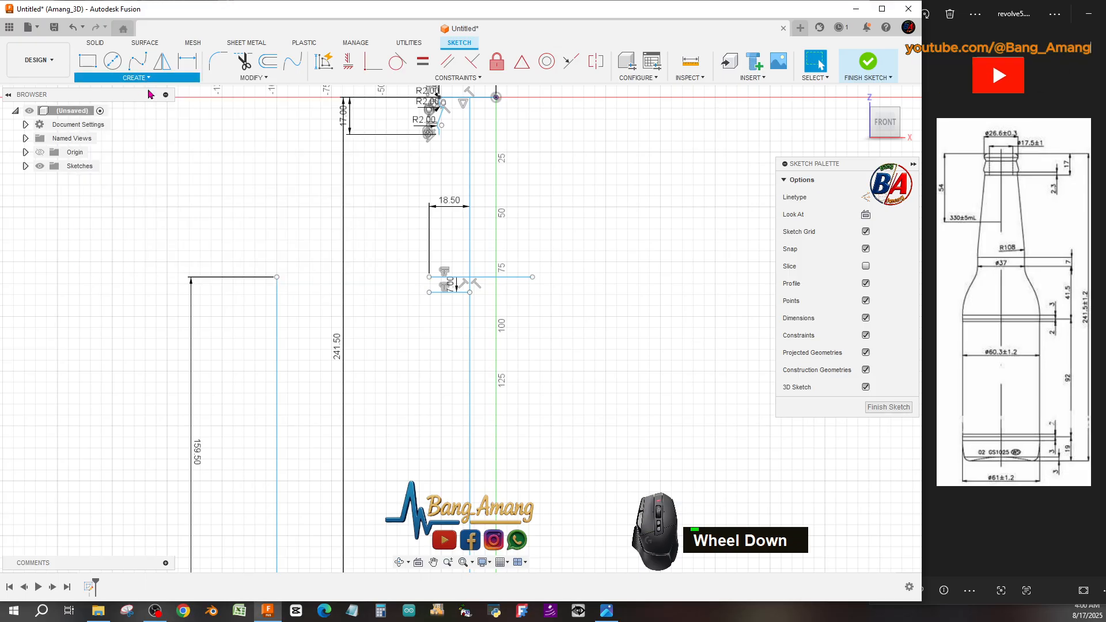
scroll(417, 147, down, 2)
click(447, 130)
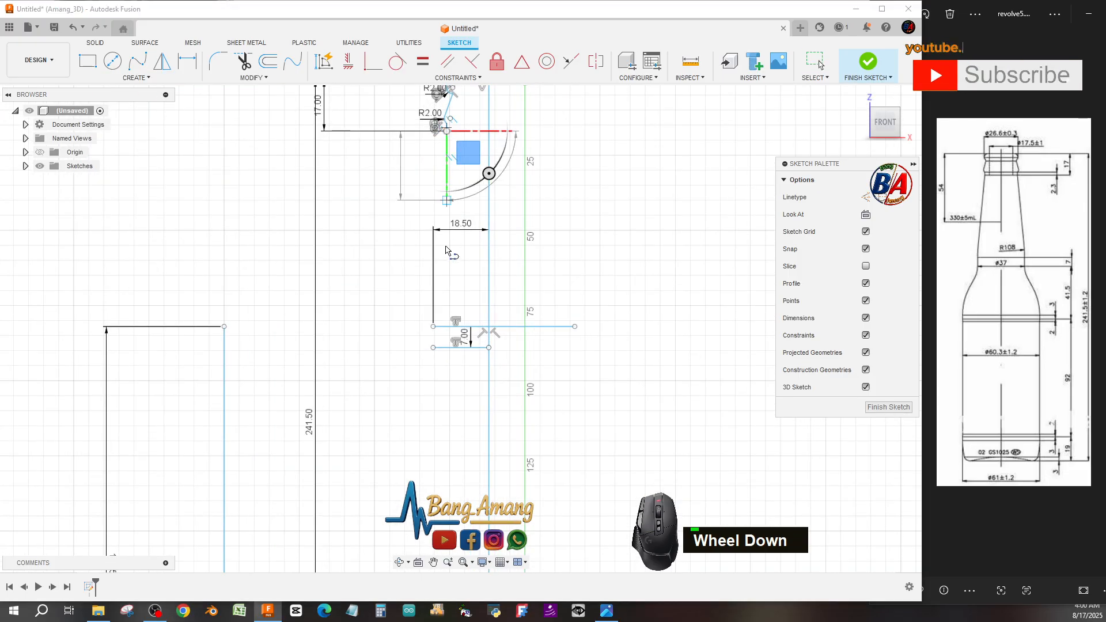
click(433, 326)
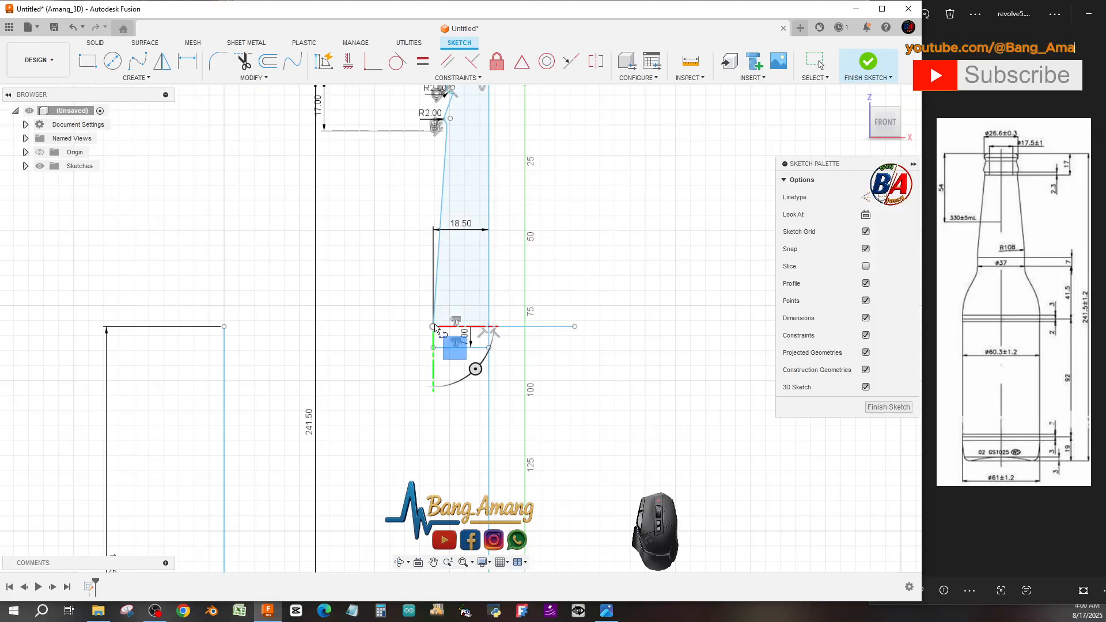
key(Escape)
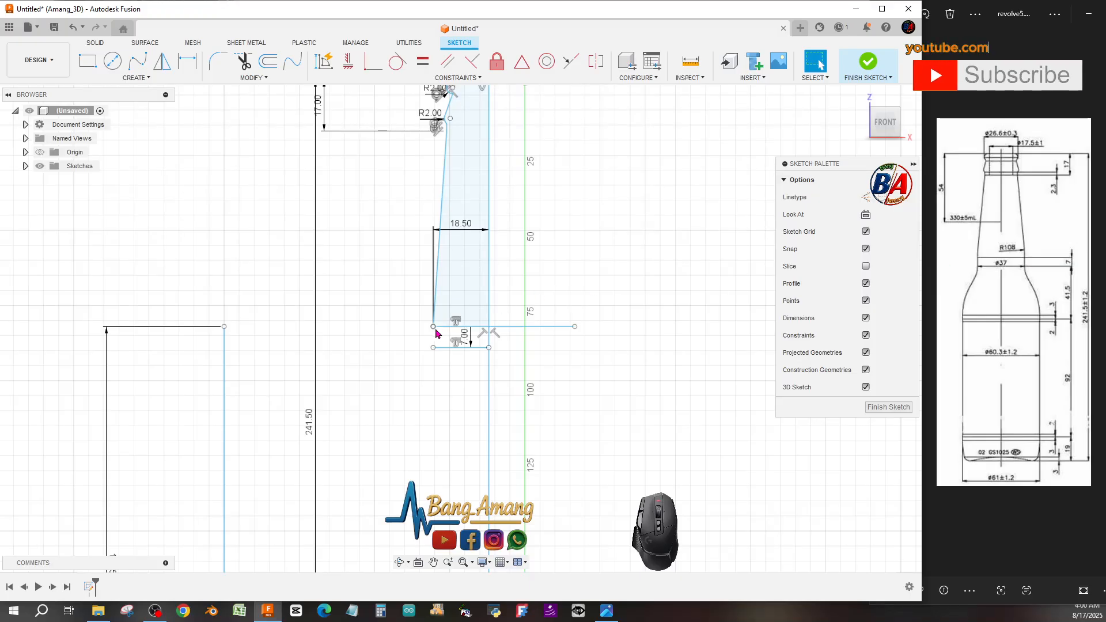
Draw a vertical line 41.5 mm long downward from the left end of the offset line.
click(136, 79)
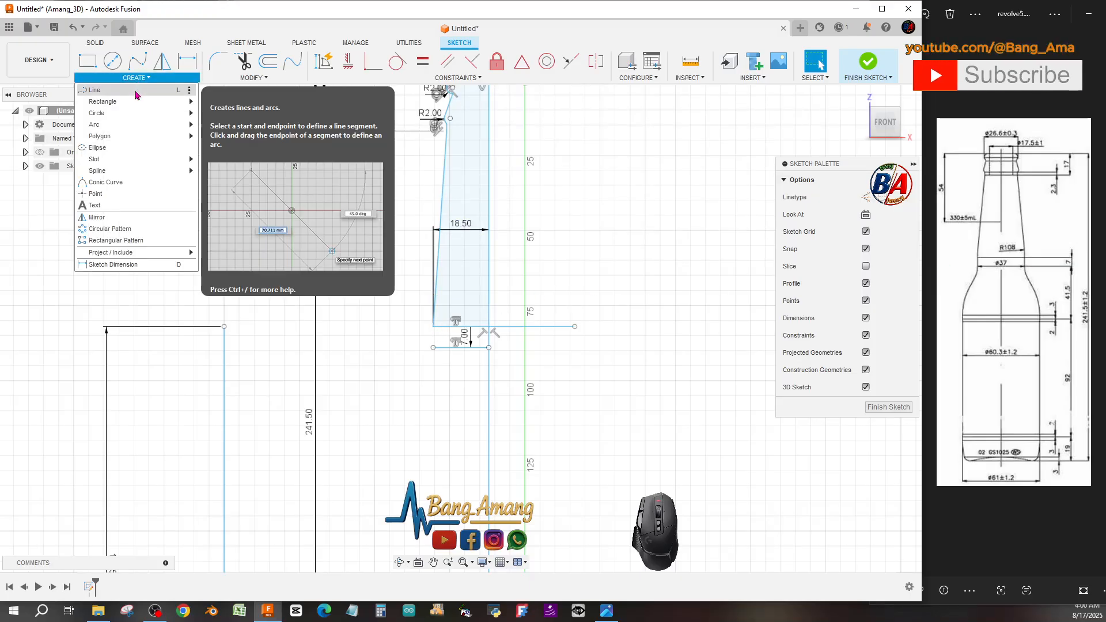
click(136, 93)
click(434, 330)
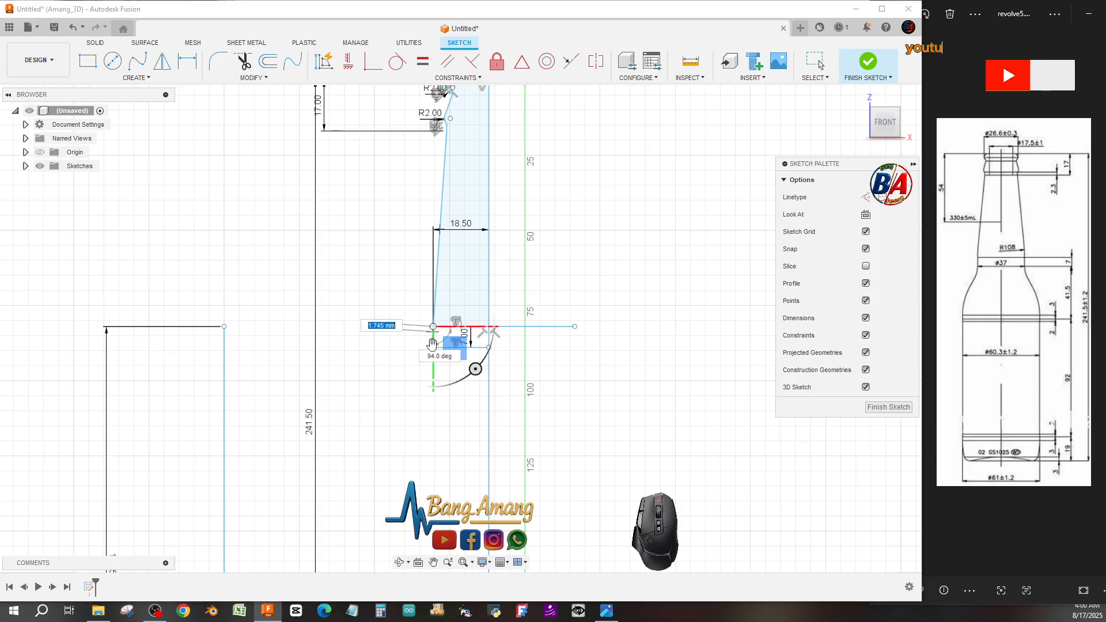
scroll(436, 363, down, 5)
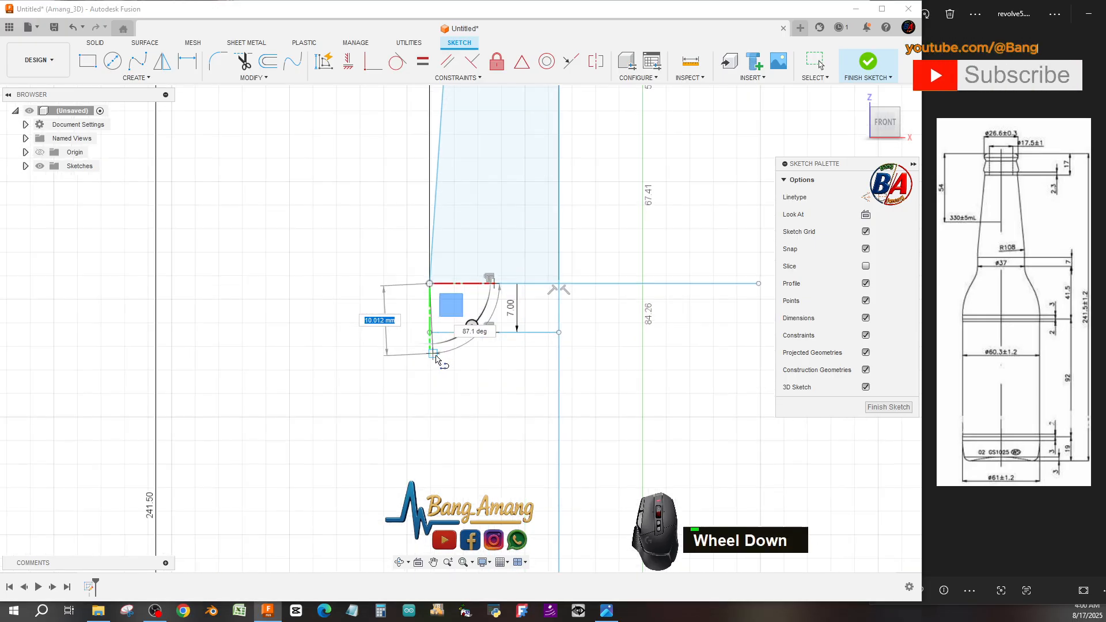
scroll(464, 295, up, 8)
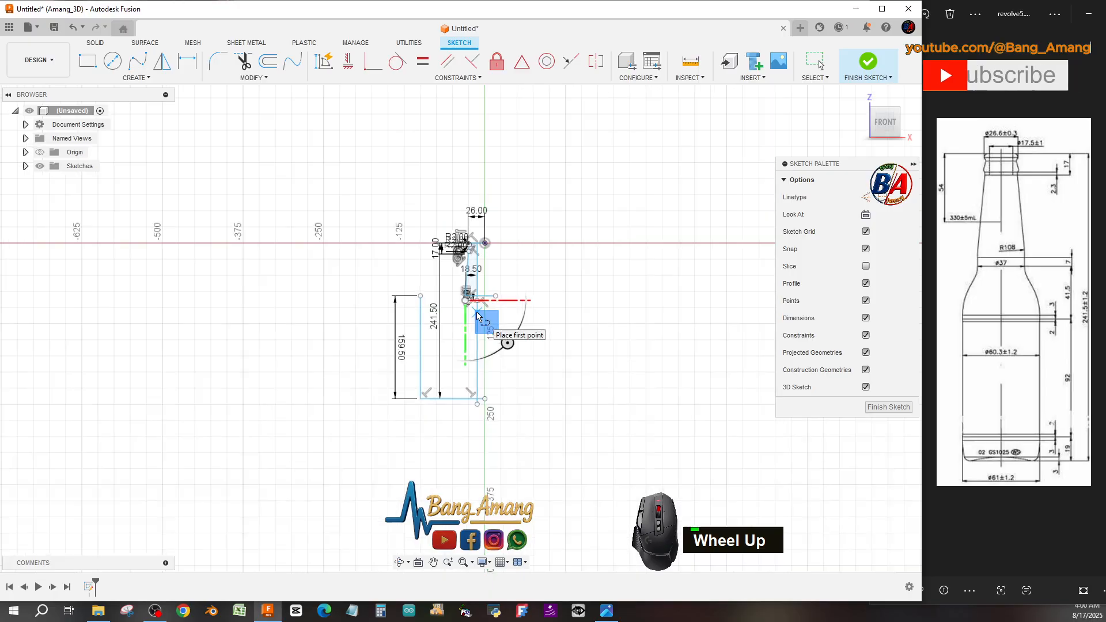
scroll(464, 311, down, 6)
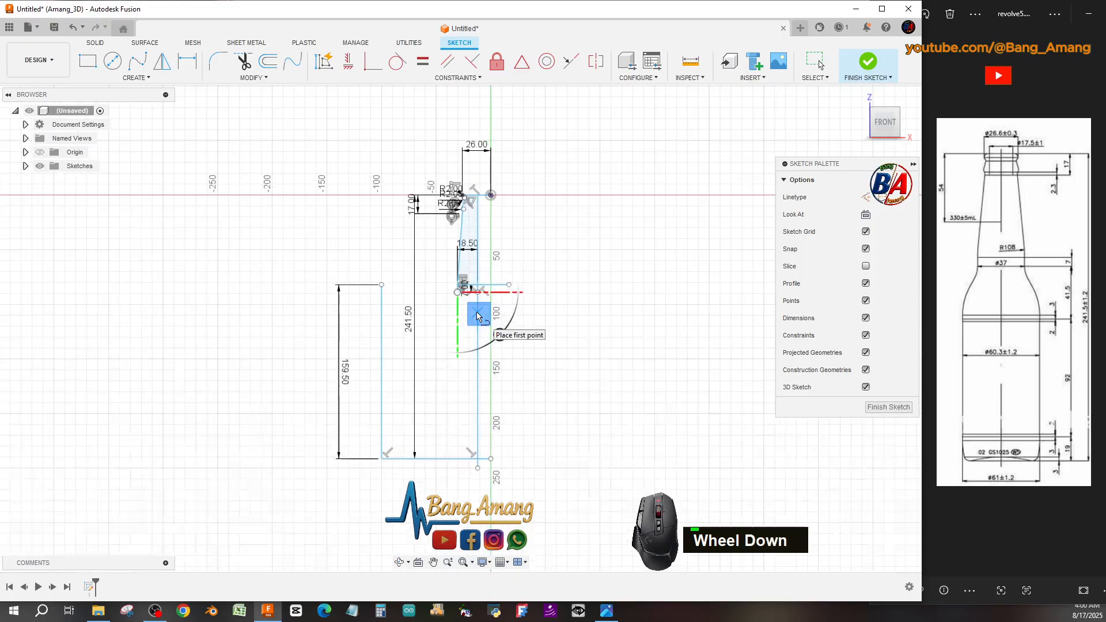
click(151, 90)
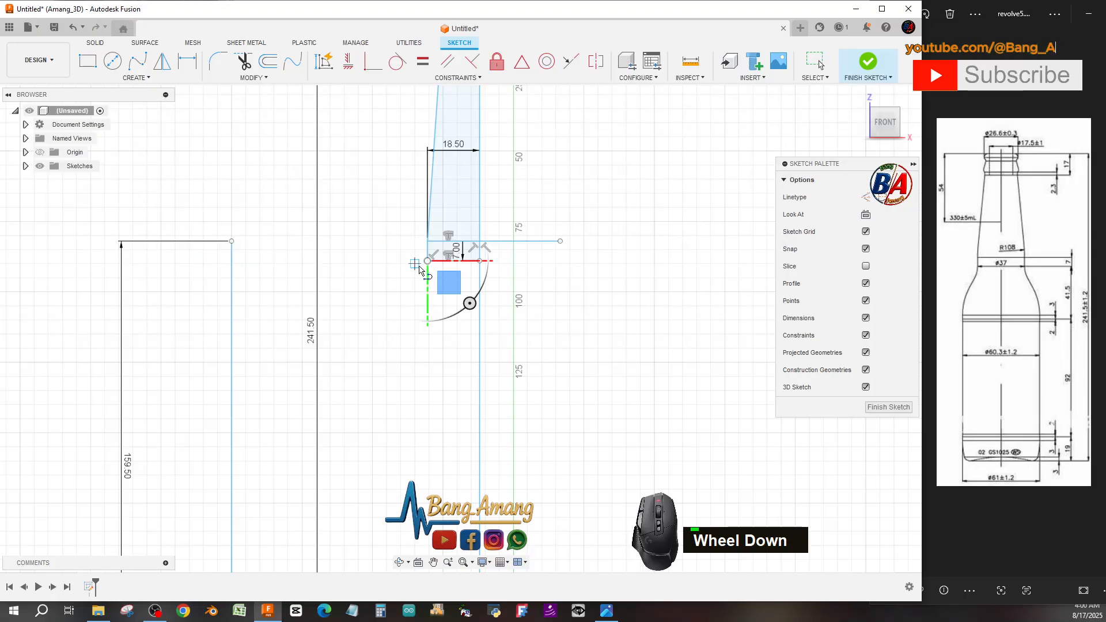
drag(426, 261, 428, 392)
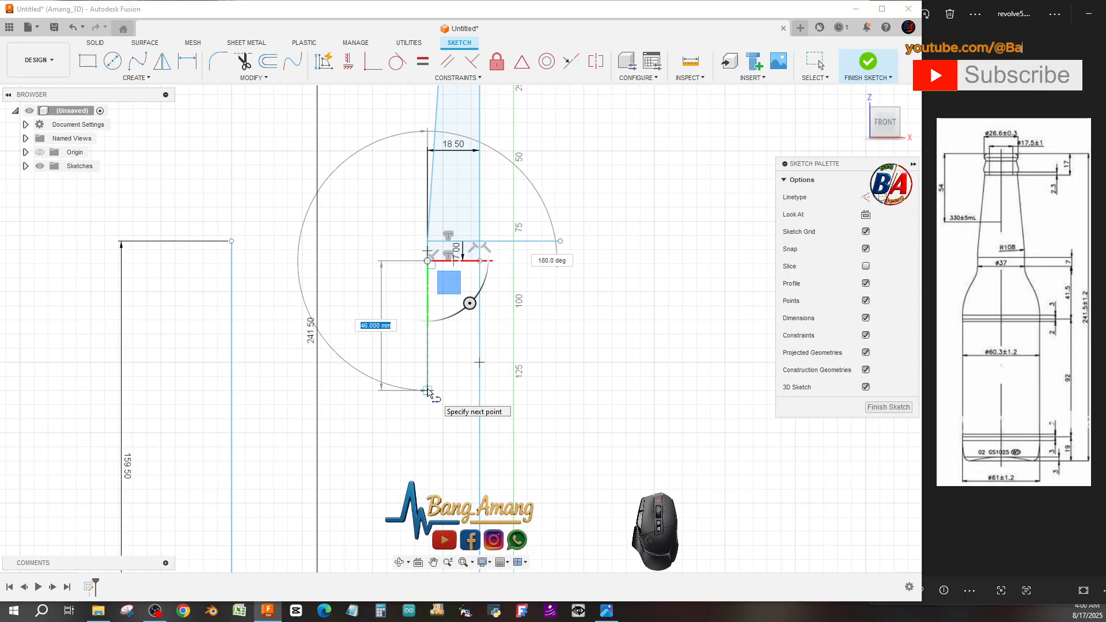
text(4)
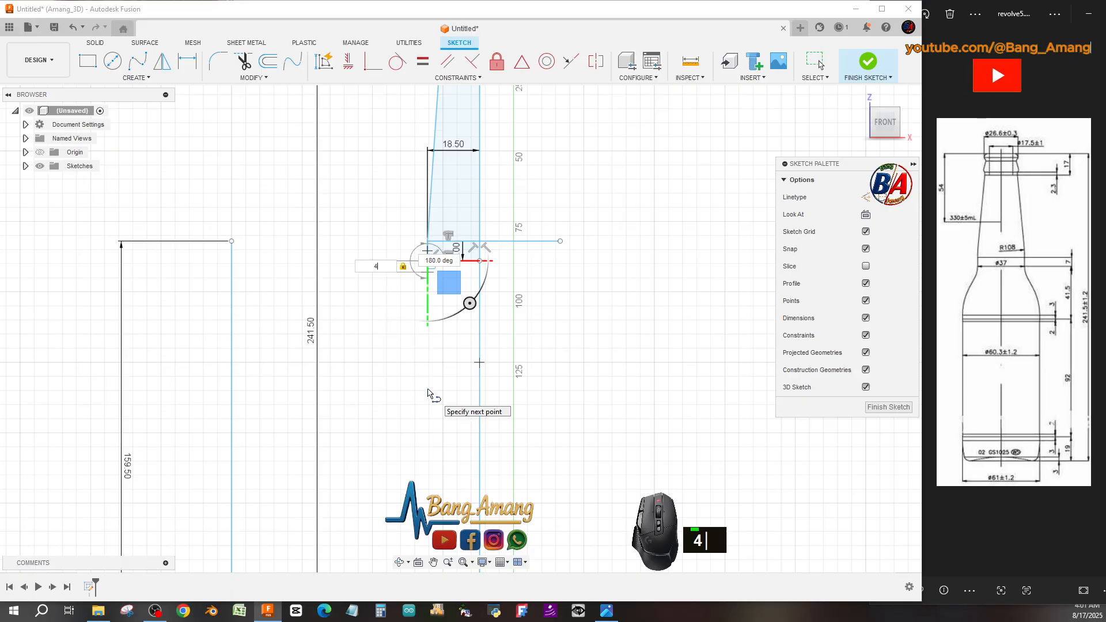
text(1.)
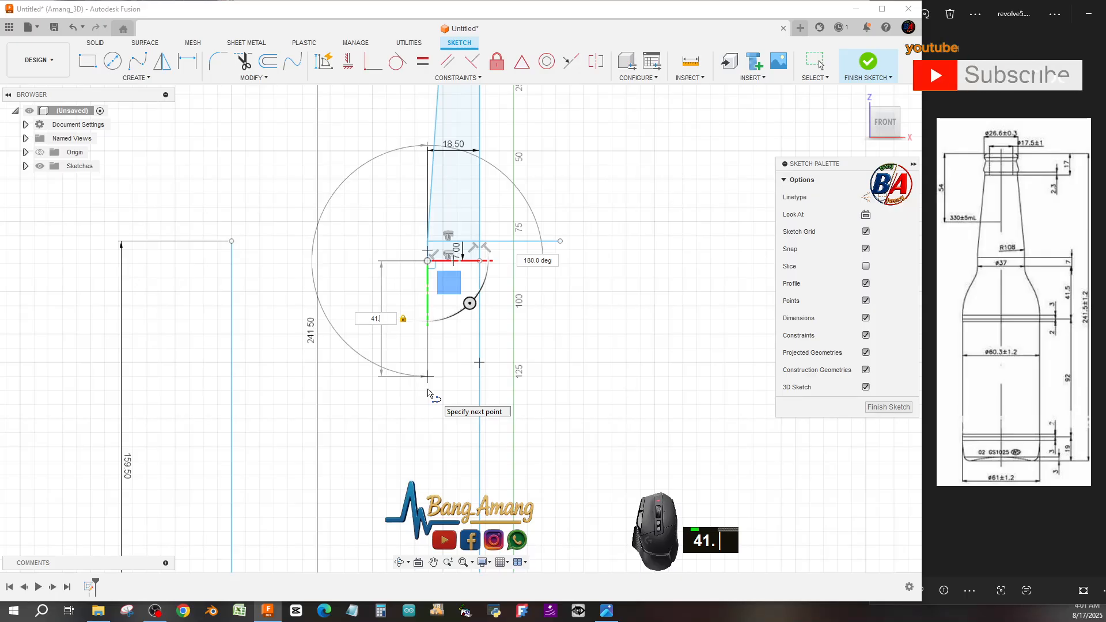
text(5)
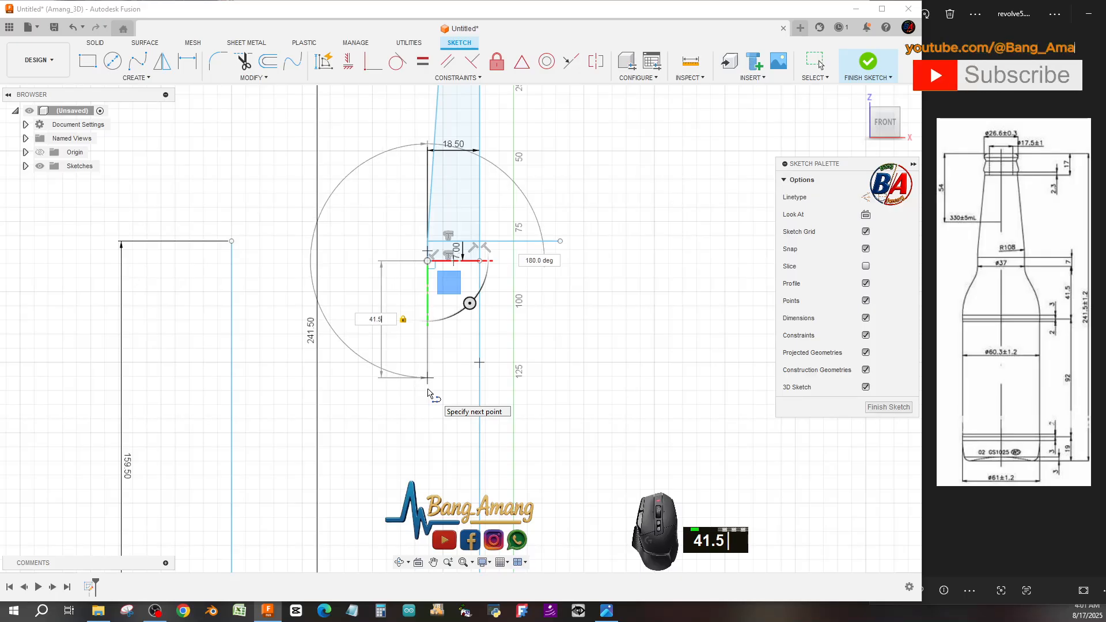
key(Return)
scroll(434, 394, up, 2)
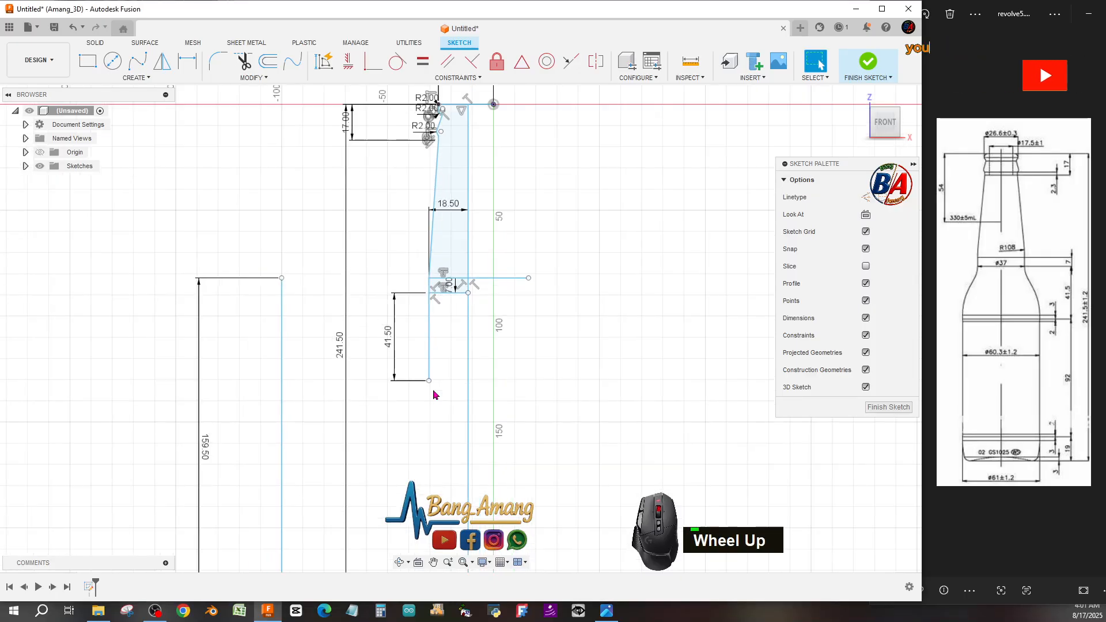
scroll(434, 395, down, 3)
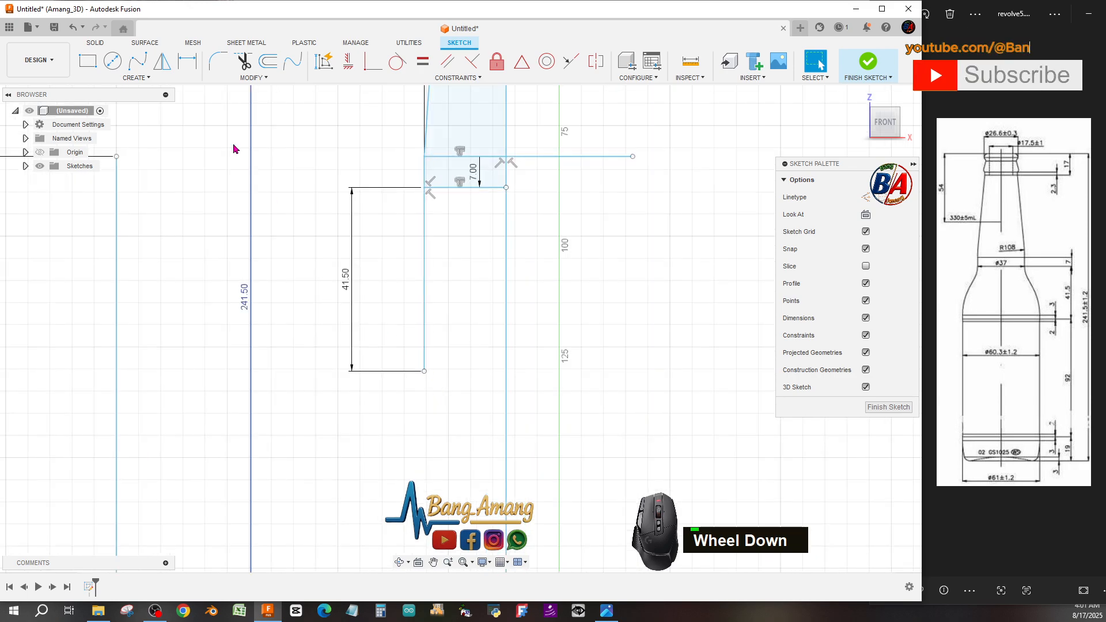
Draw a horizontal line about 18.5 mm from the bottom of the 41.5 mm line to the axis.
click(137, 78)
click(141, 88)
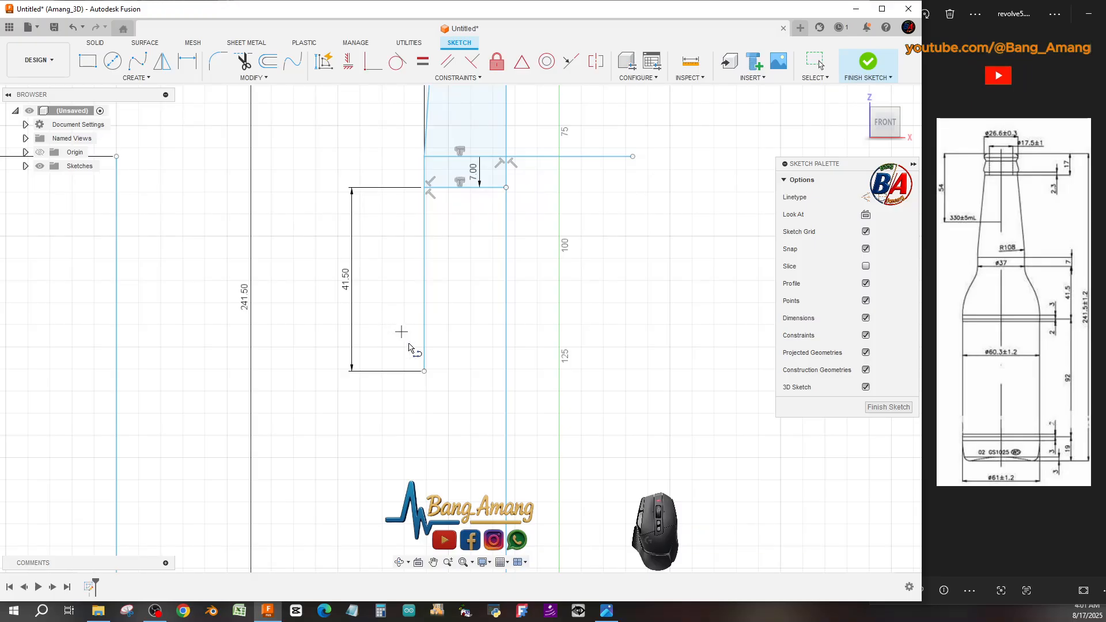
click(423, 372)
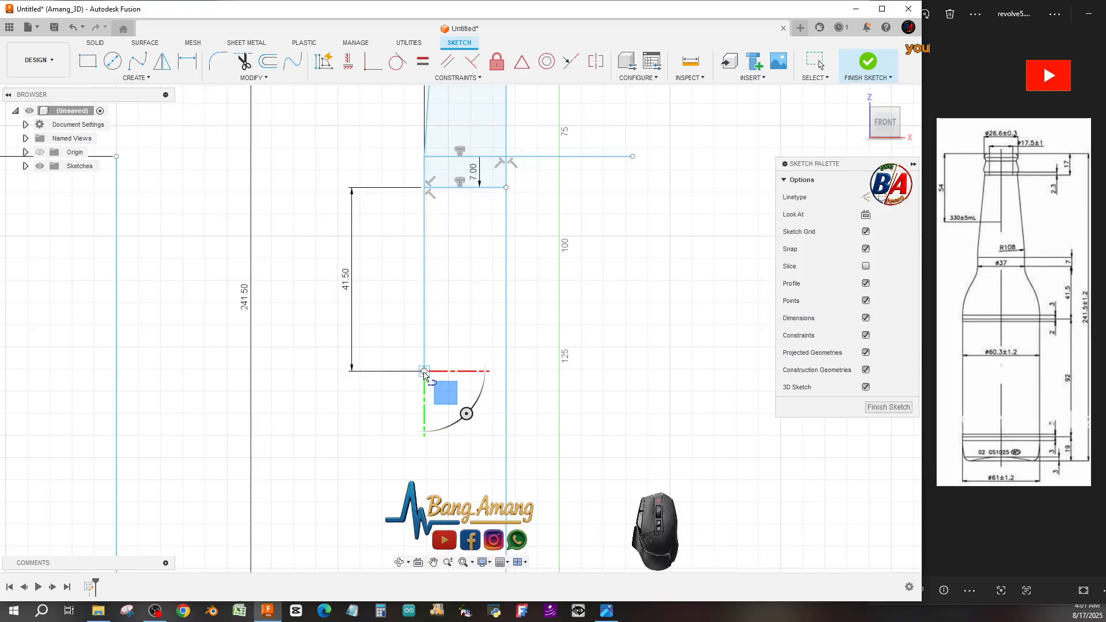
click(505, 373)
key(Escape)
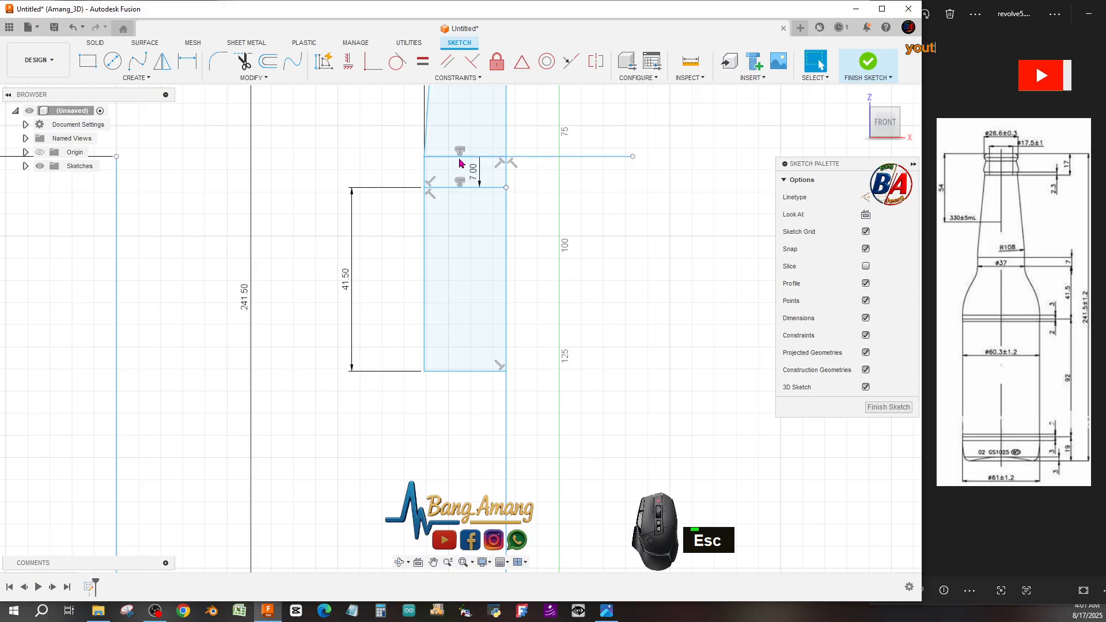
Trim away the inner segments of the 18.5 mm horizontal line and its 7 mm offset line inside the neck region.
click(251, 67)
click(471, 166)
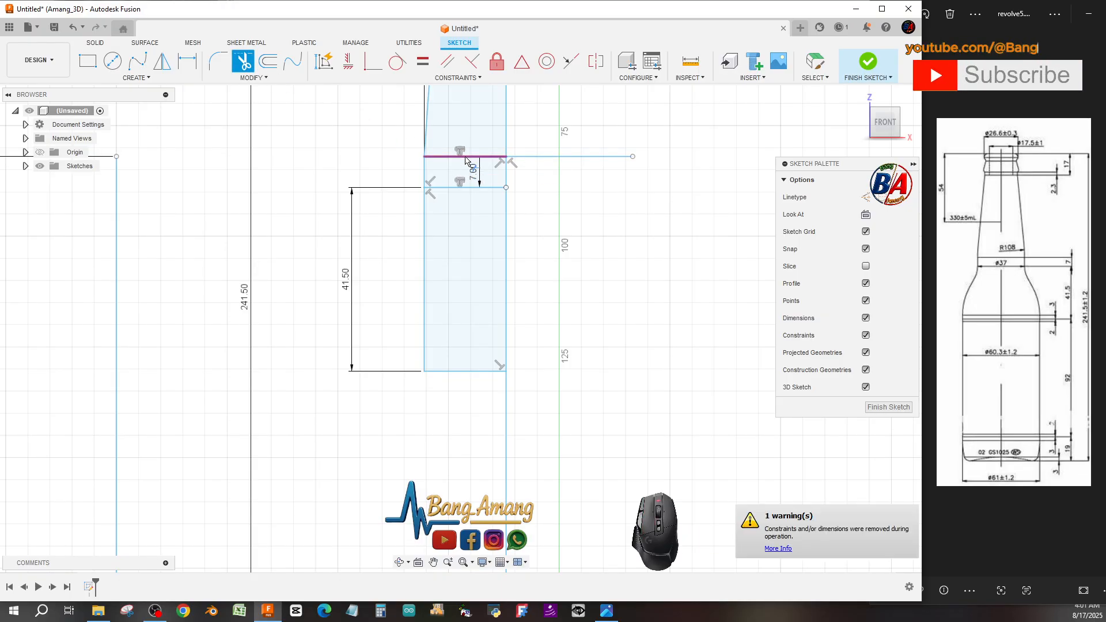
click(470, 188)
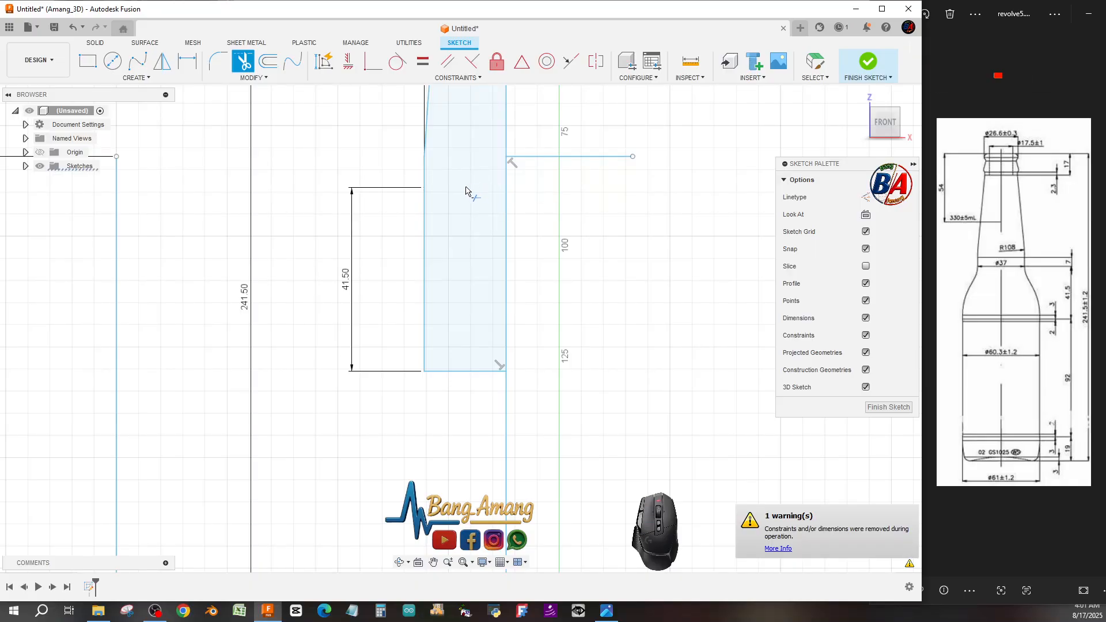
scroll(458, 218, down, 1)
scroll(458, 221, up, 2)
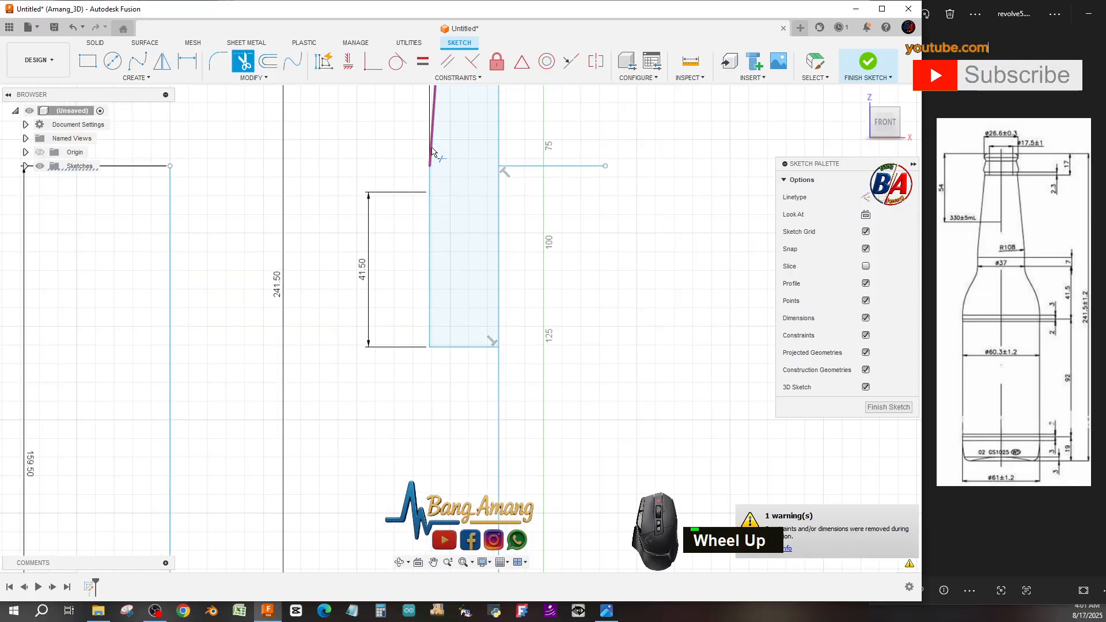
scroll(469, 218, up, 3)
scroll(470, 218, down, 4)
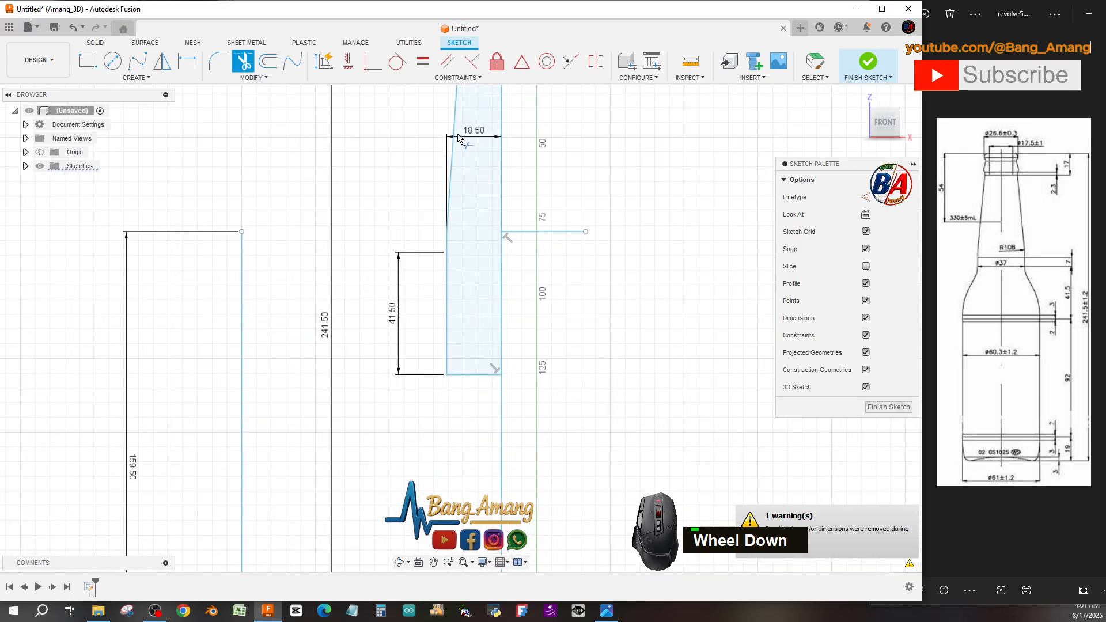
key(Escape)
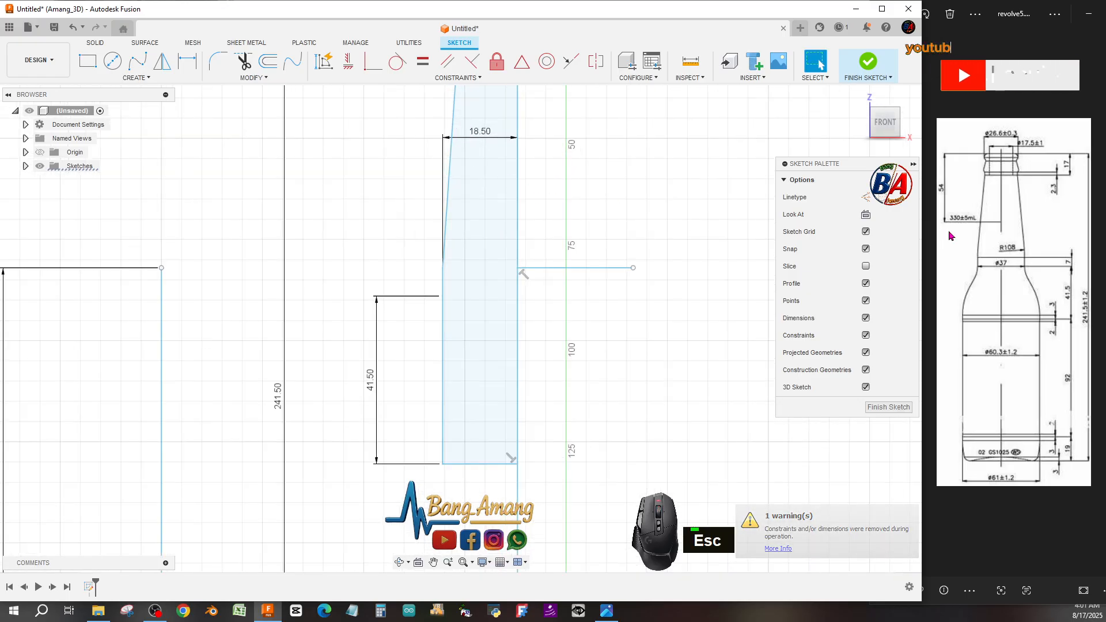
Fillet the corner between the sloped neck line and the 41.5 mm vertical line with a 108 mm radius.
click(480, 166)
click(228, 57)
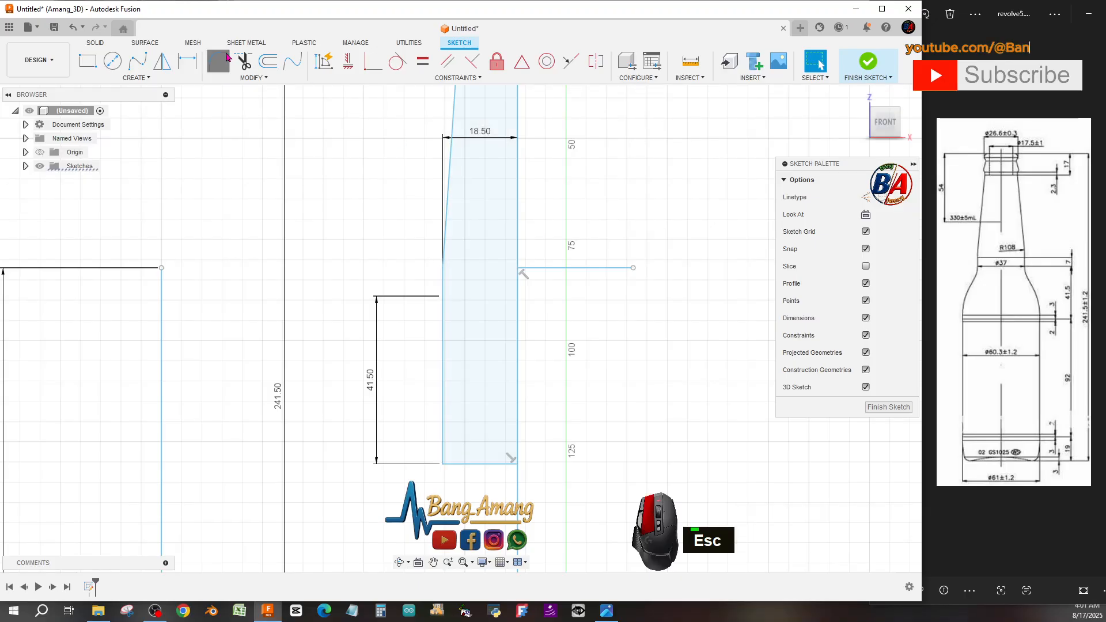
click(445, 241)
click(443, 283)
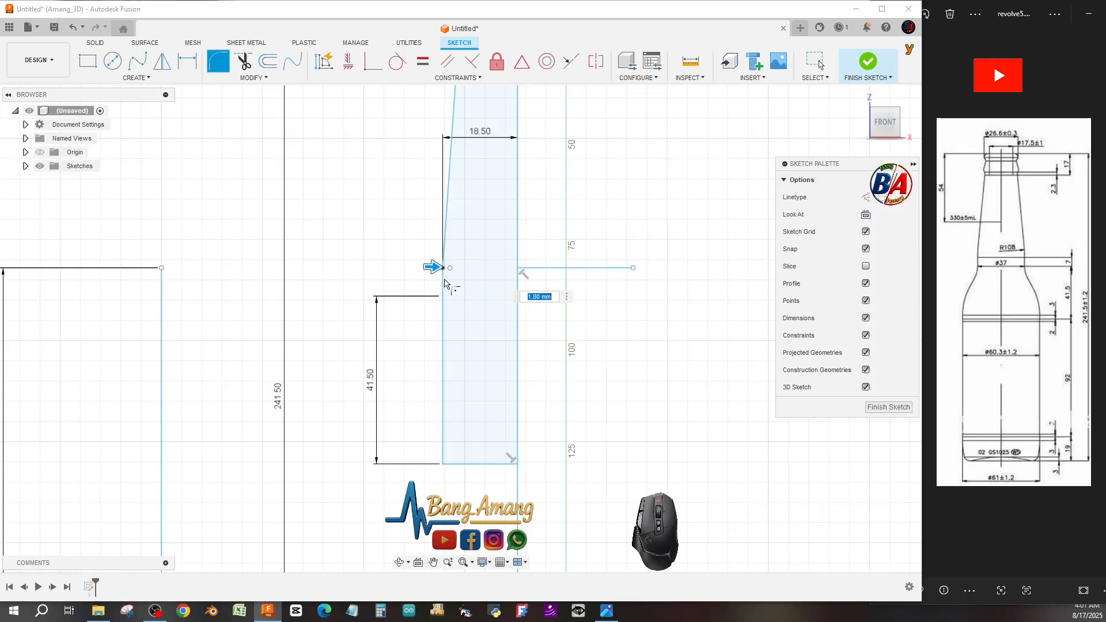
text(108)
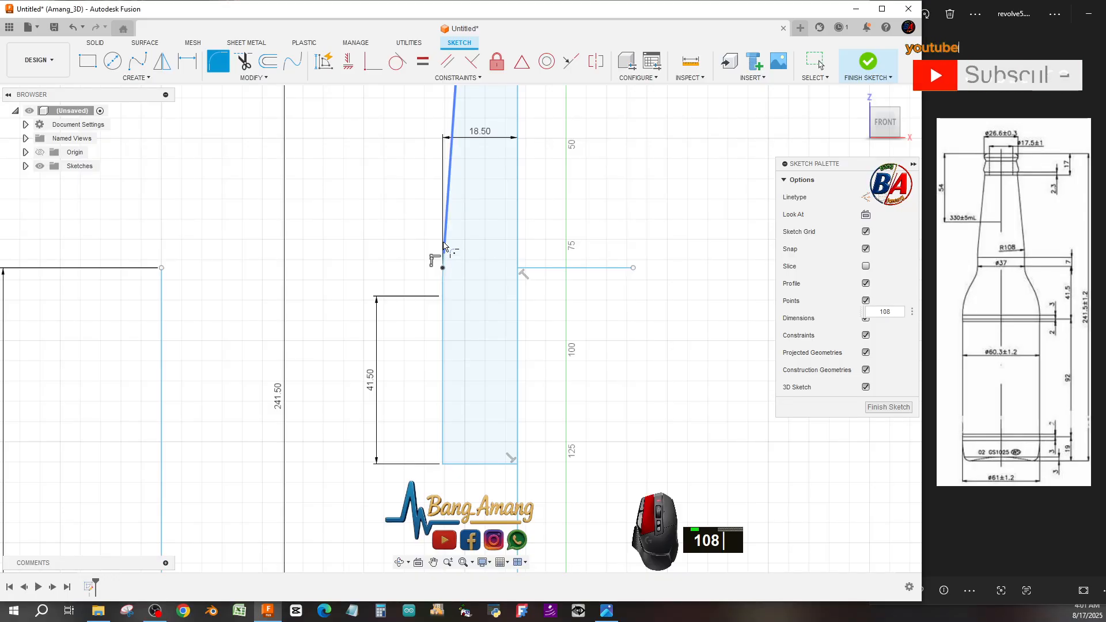
click(448, 264)
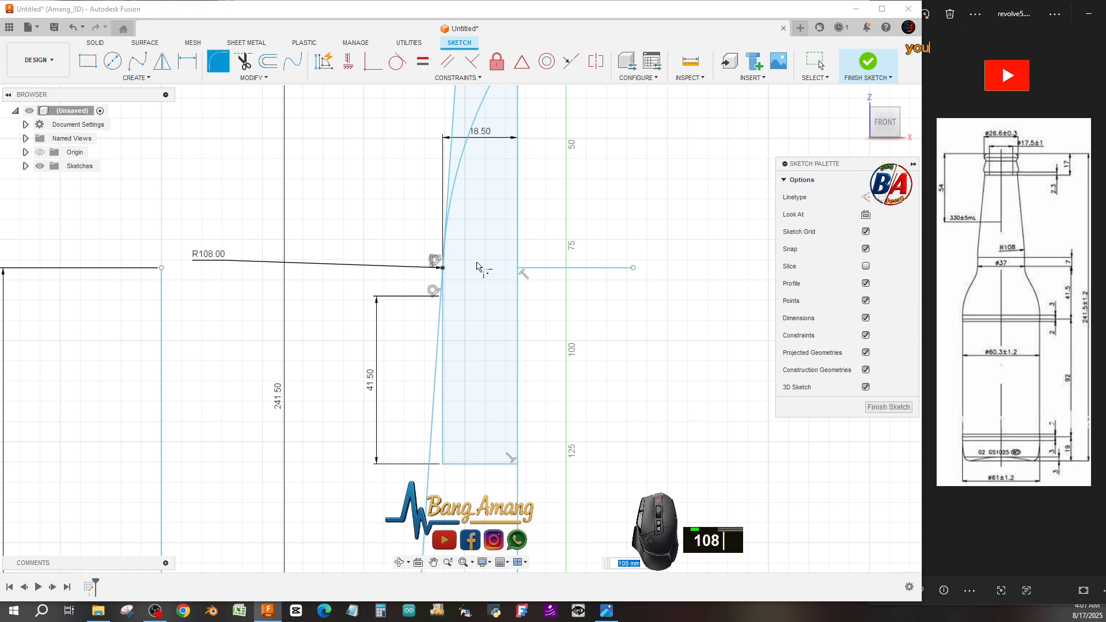
key(Escape)
Draw a horizontal line 60.3 mm long leftward from the bottom end of the 41.5 mm vertical line.
scroll(414, 272, down, 2)
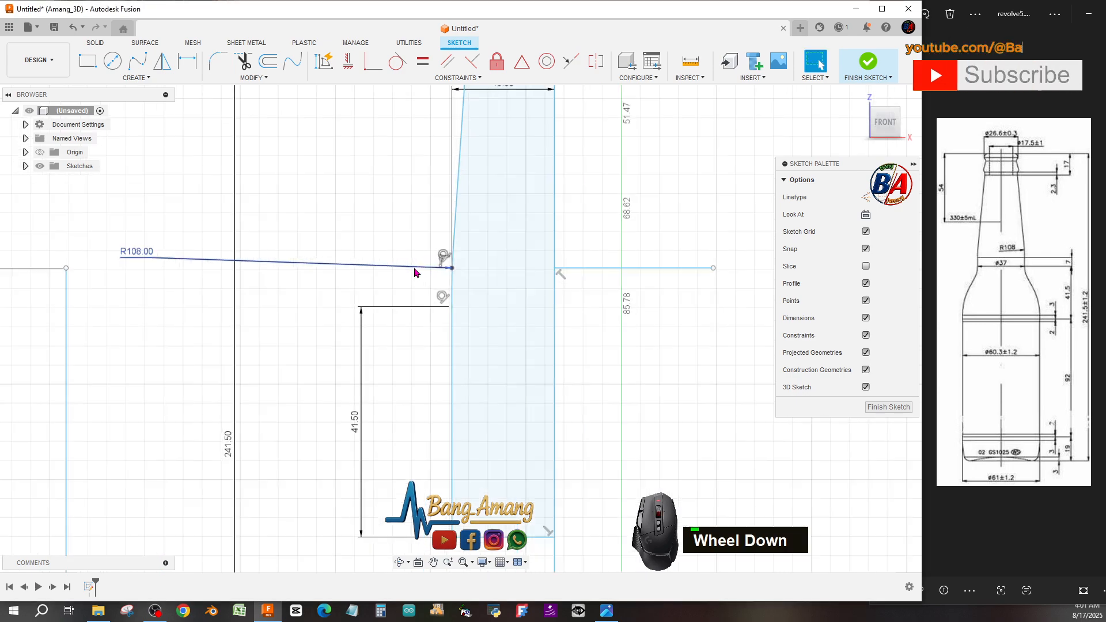
scroll(434, 274, down, 2)
scroll(505, 263, up, 4)
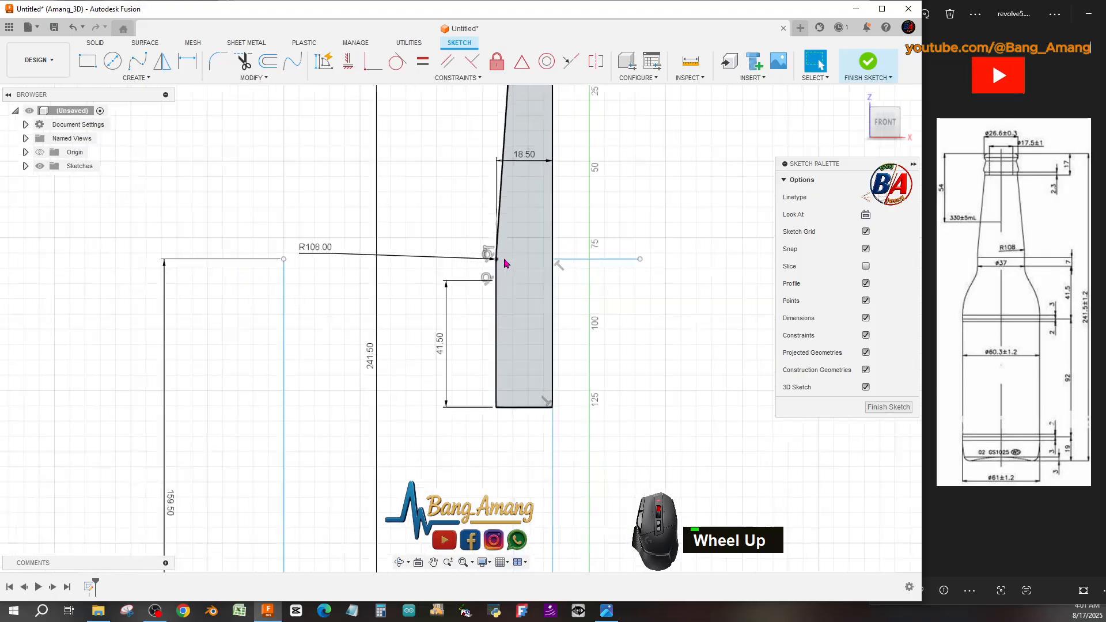
scroll(503, 266, up, 2)
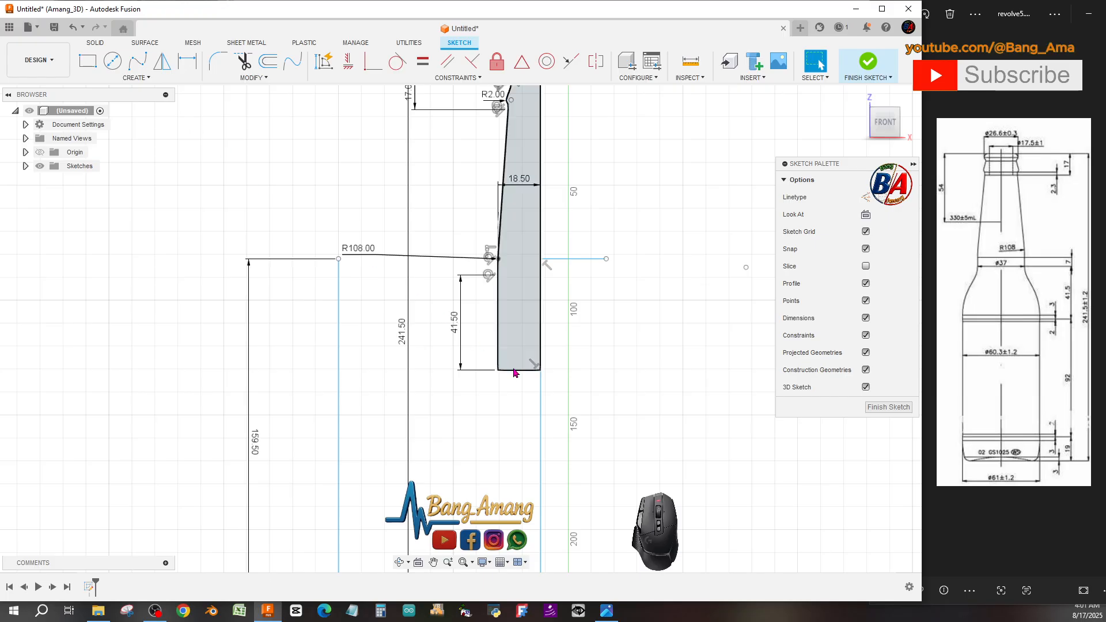
click(142, 80)
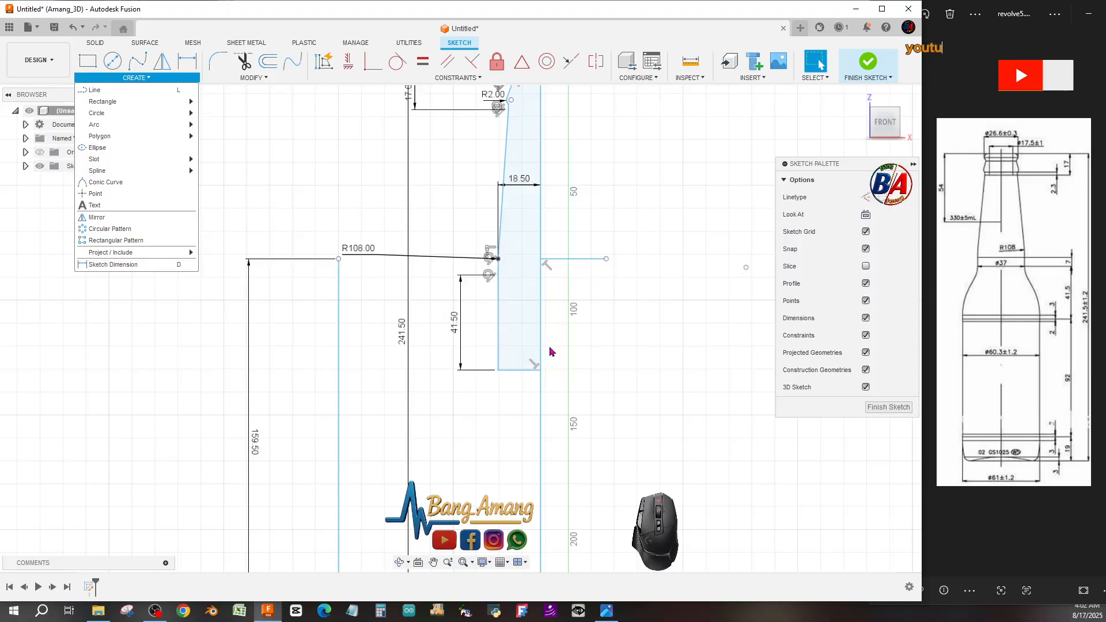
click(121, 91)
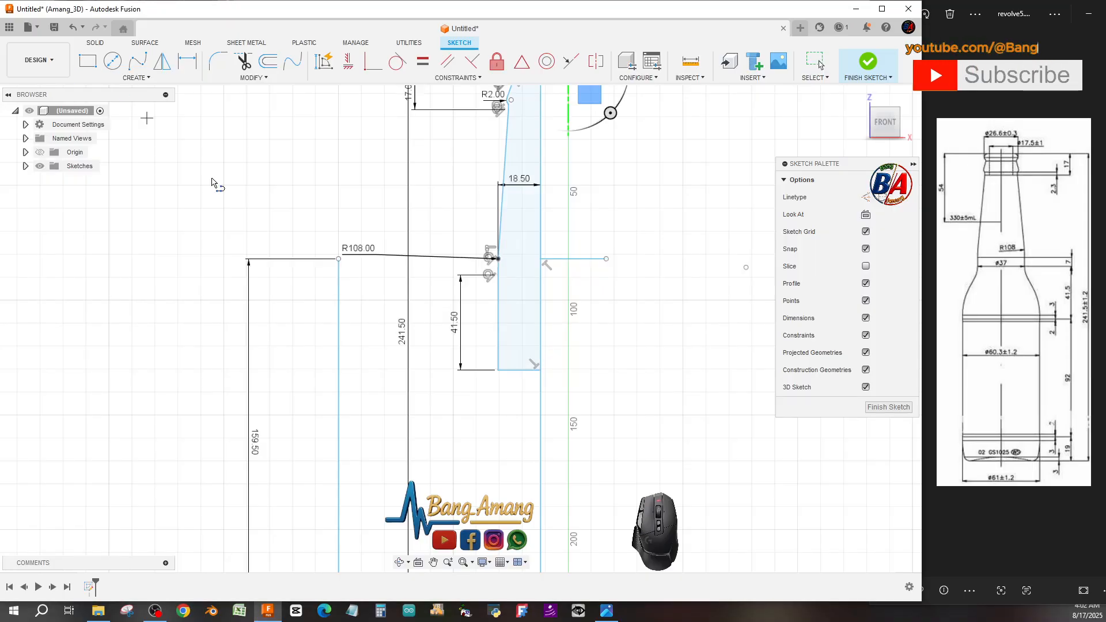
click(540, 370)
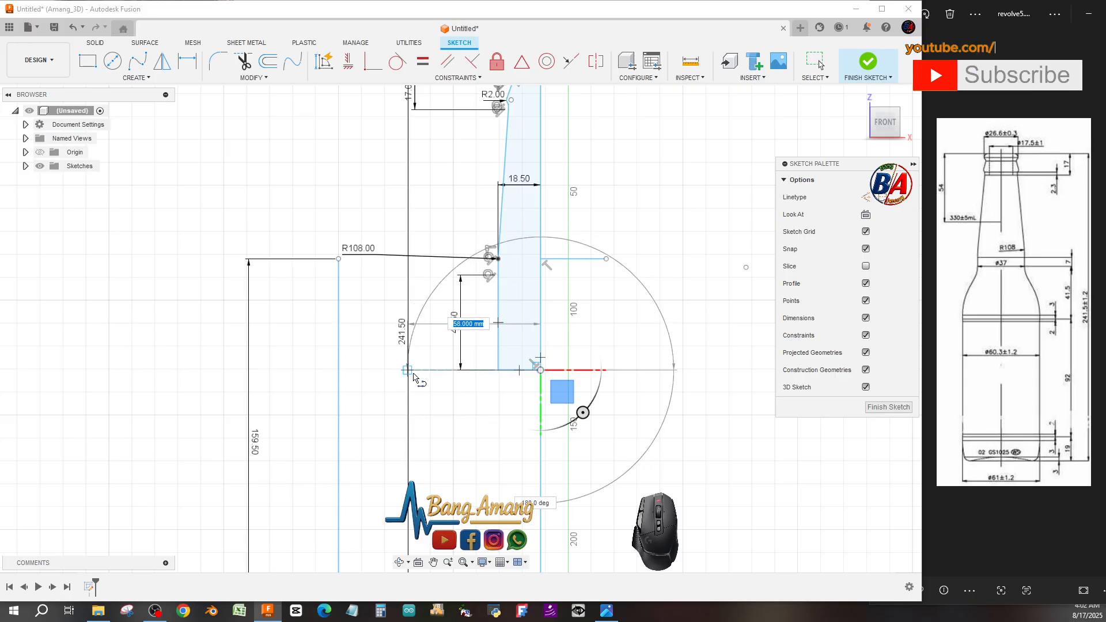
text(60.3)
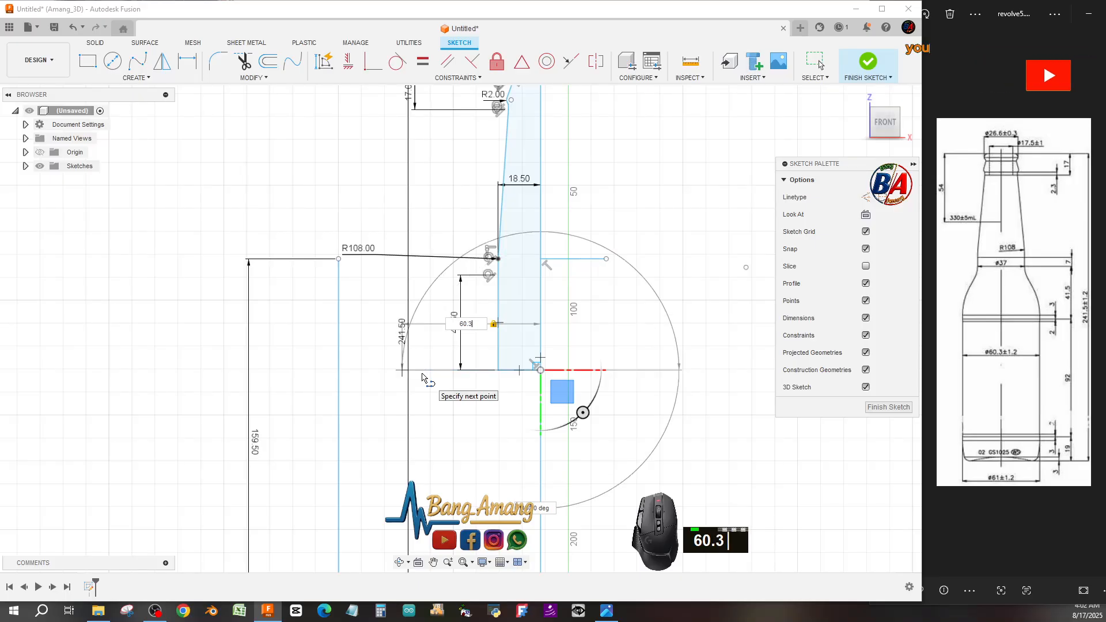
key(Return)
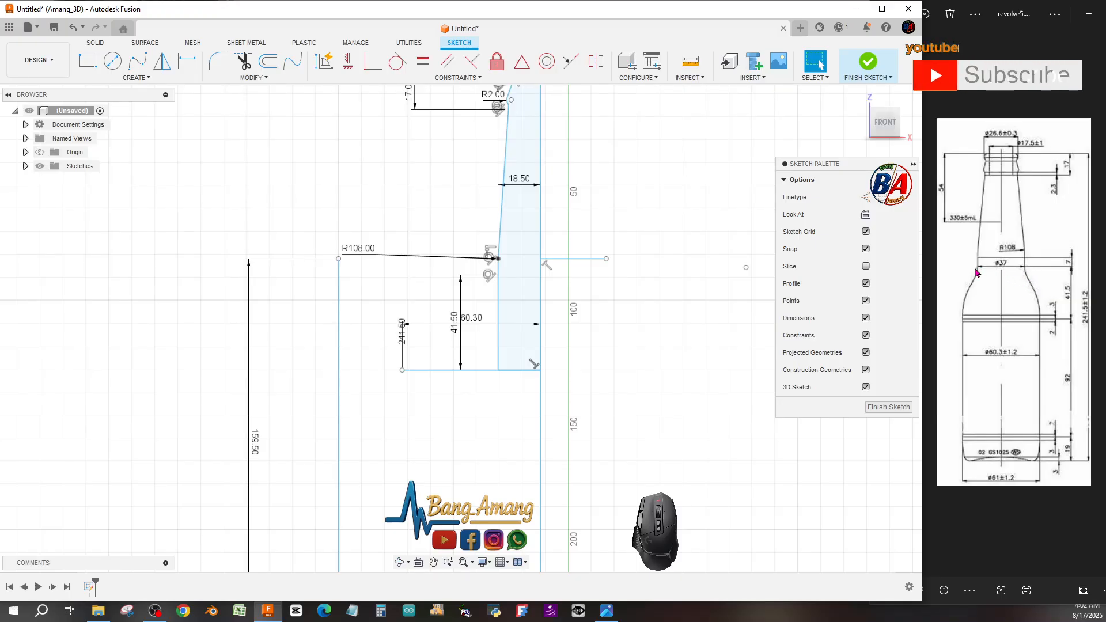
scroll(473, 298, down, 2)
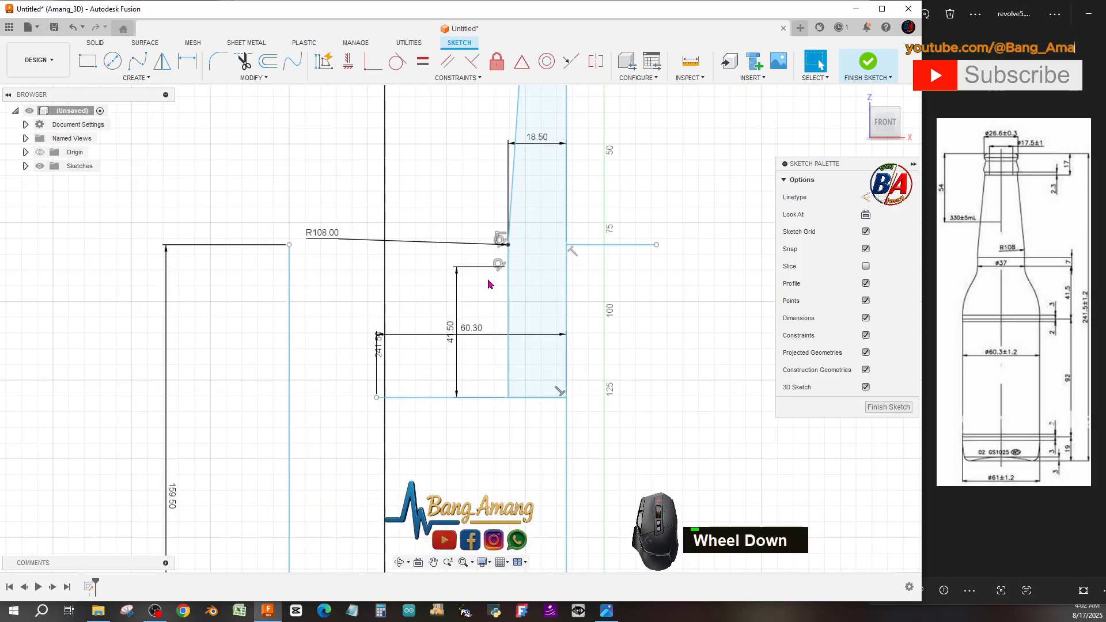
click(141, 75)
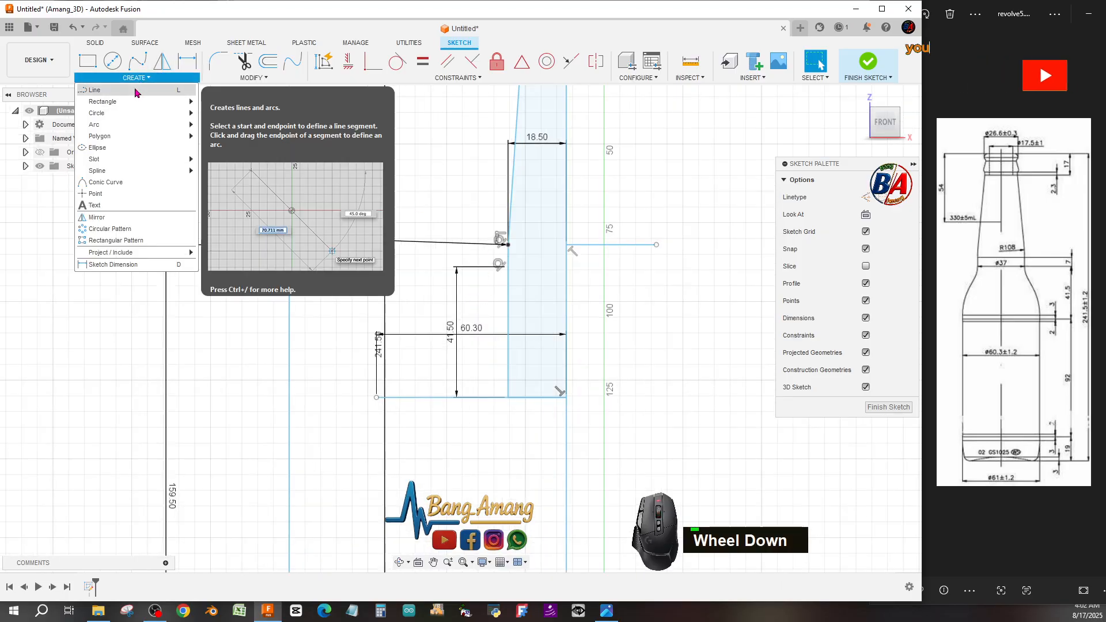
click(118, 90)
click(508, 268)
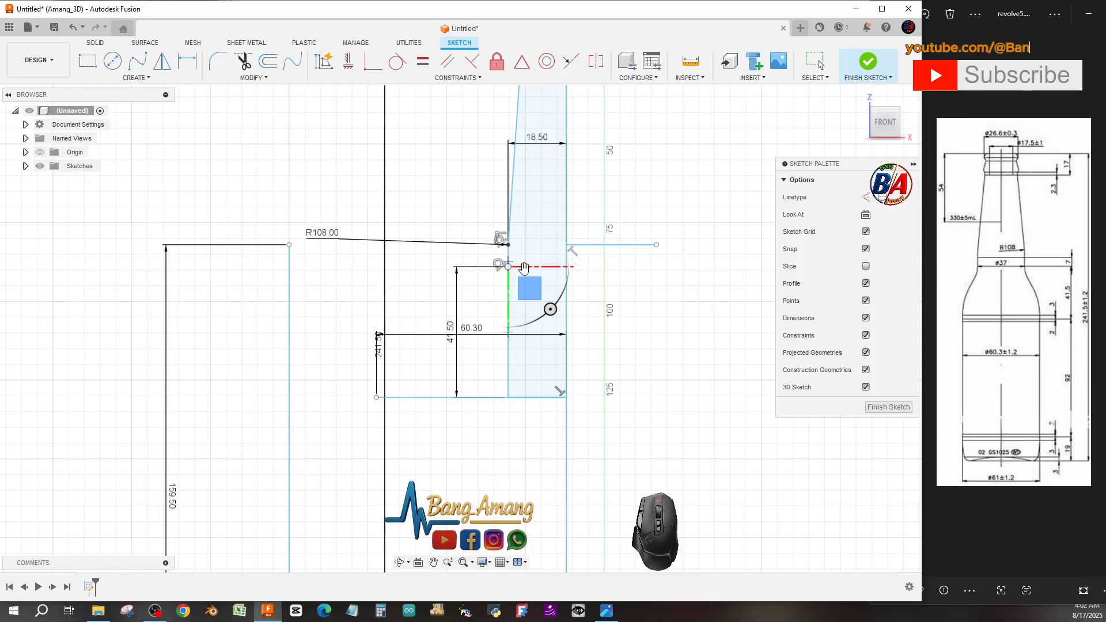
key(Escape)
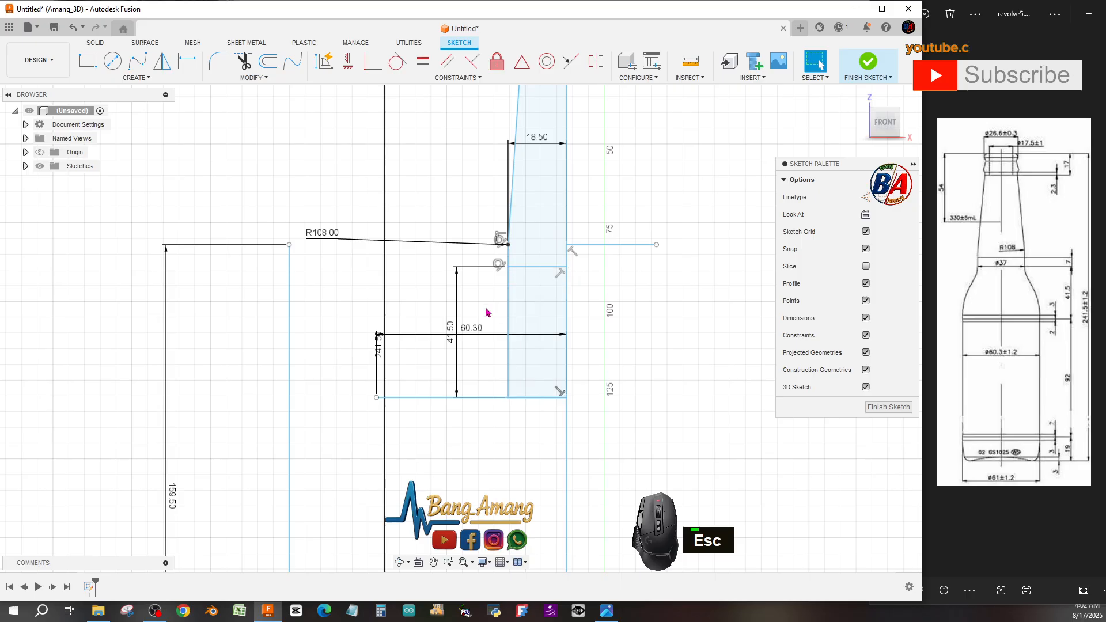
Move the 41.5 mm dimension aside and offset the short horizontal line at its top 7 mm downward.
drag(454, 328, 320, 321)
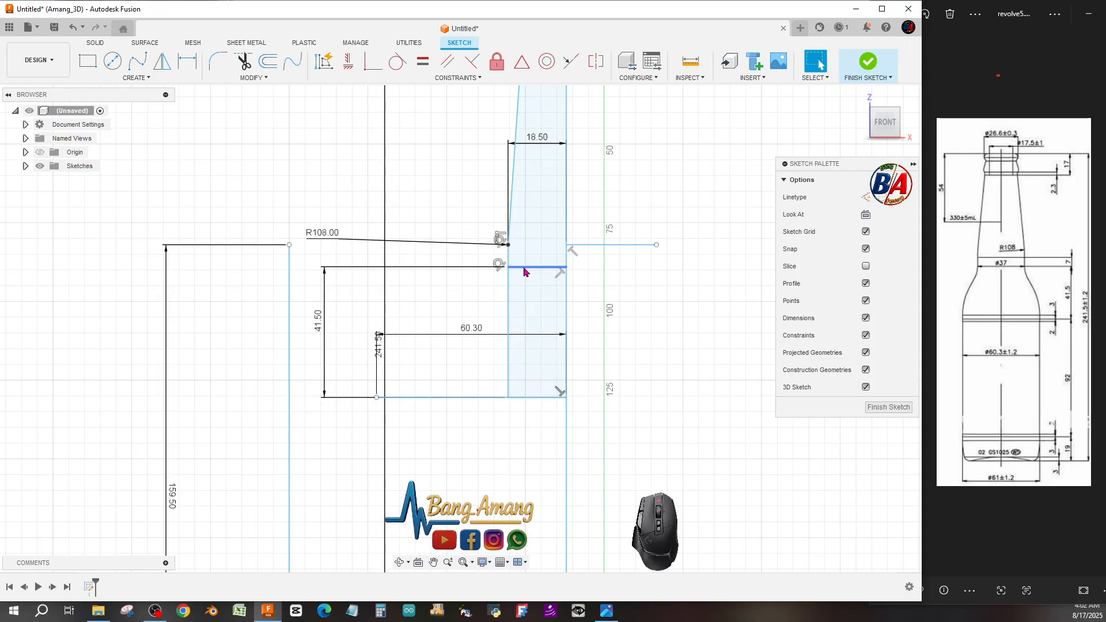
key(o)
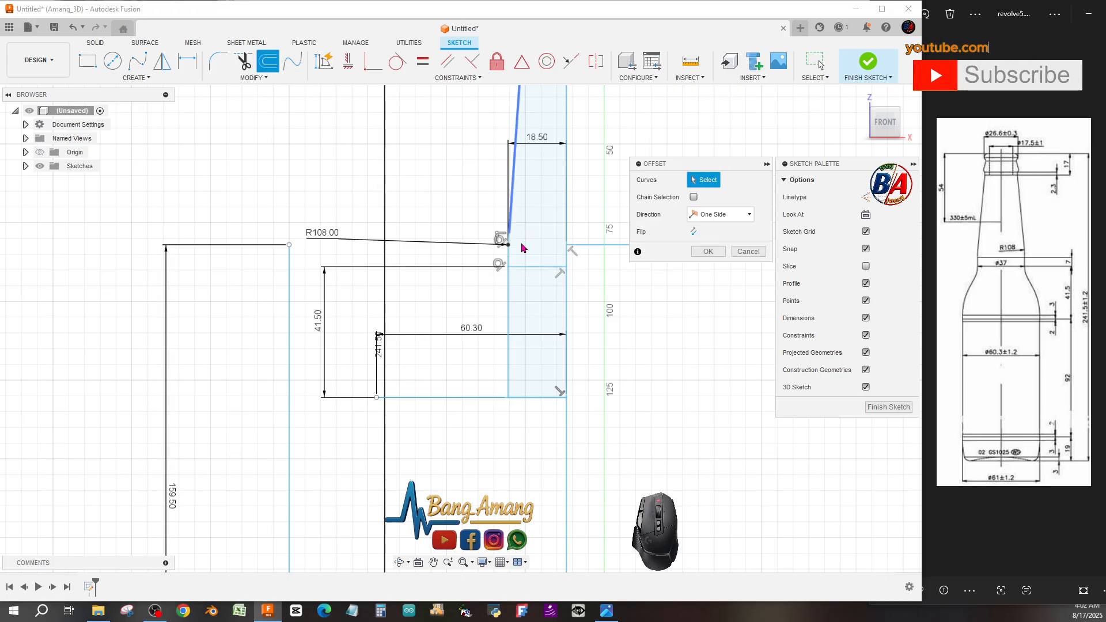
click(544, 268)
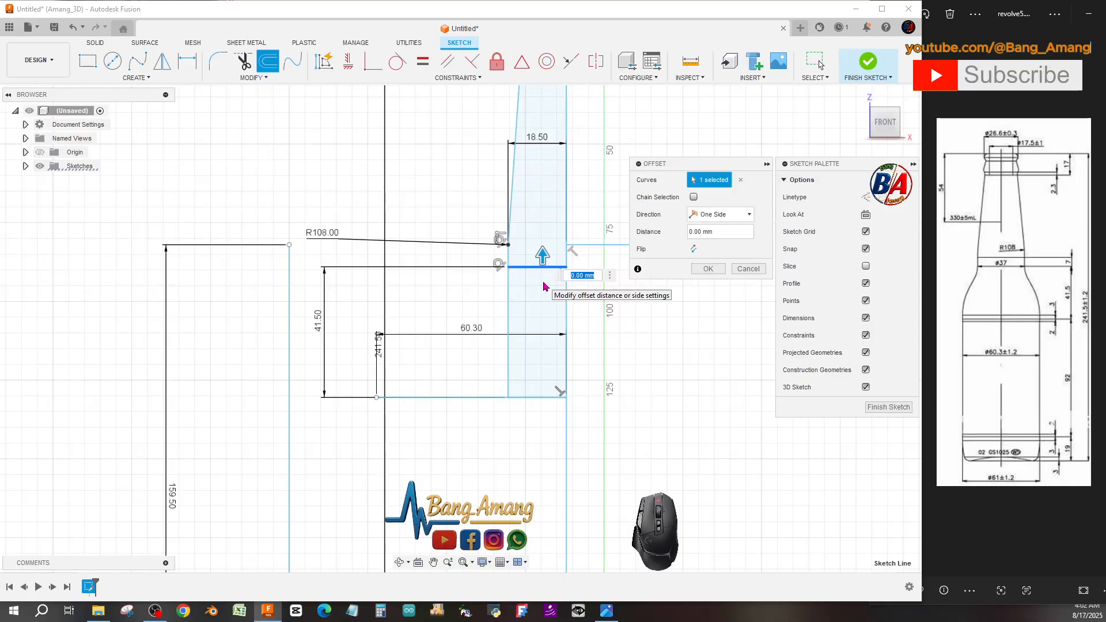
text(-7)
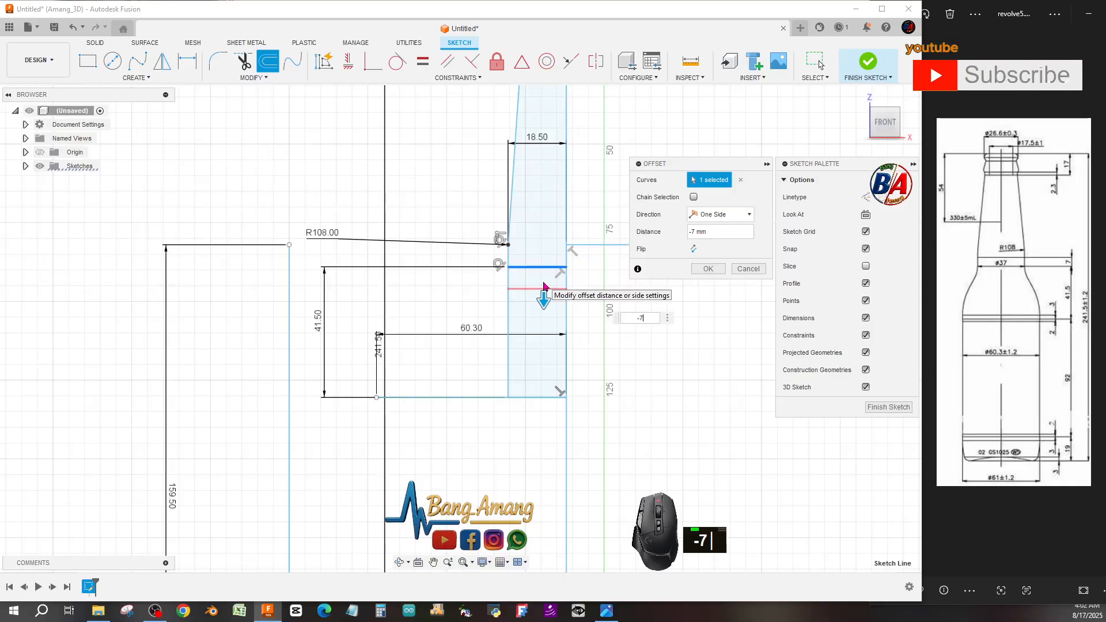
key(Return)
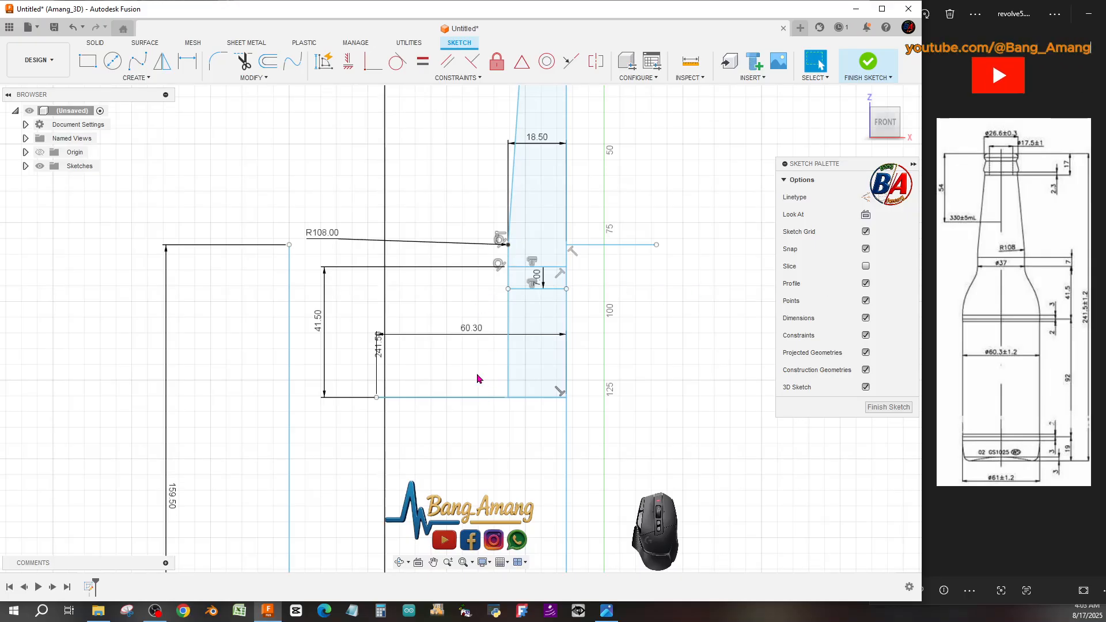
Set the 60.3 mm horizontal dimension to 60.3/2 so it measures the half-diameter.
double_click(443, 334)
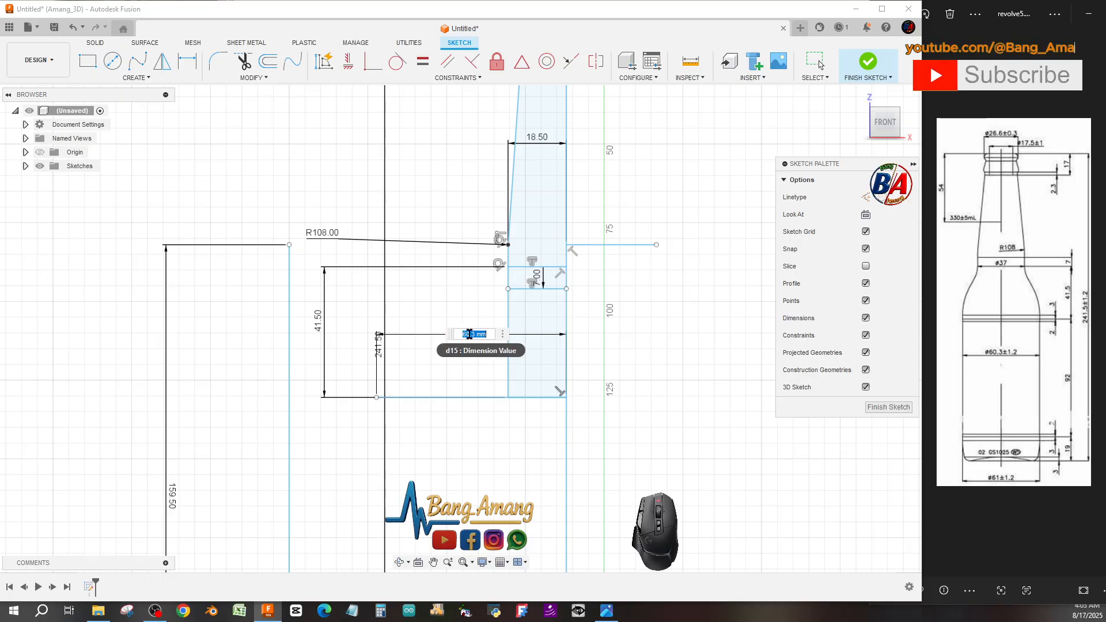
double_click(481, 334)
key(BackSpace)
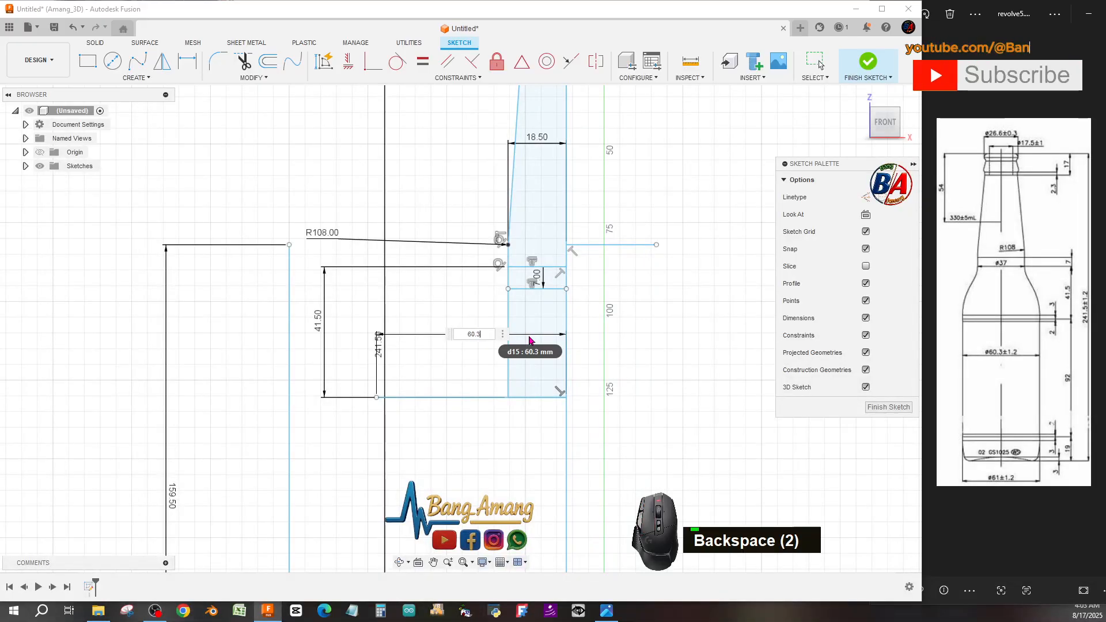
text(/2)
key(Return)
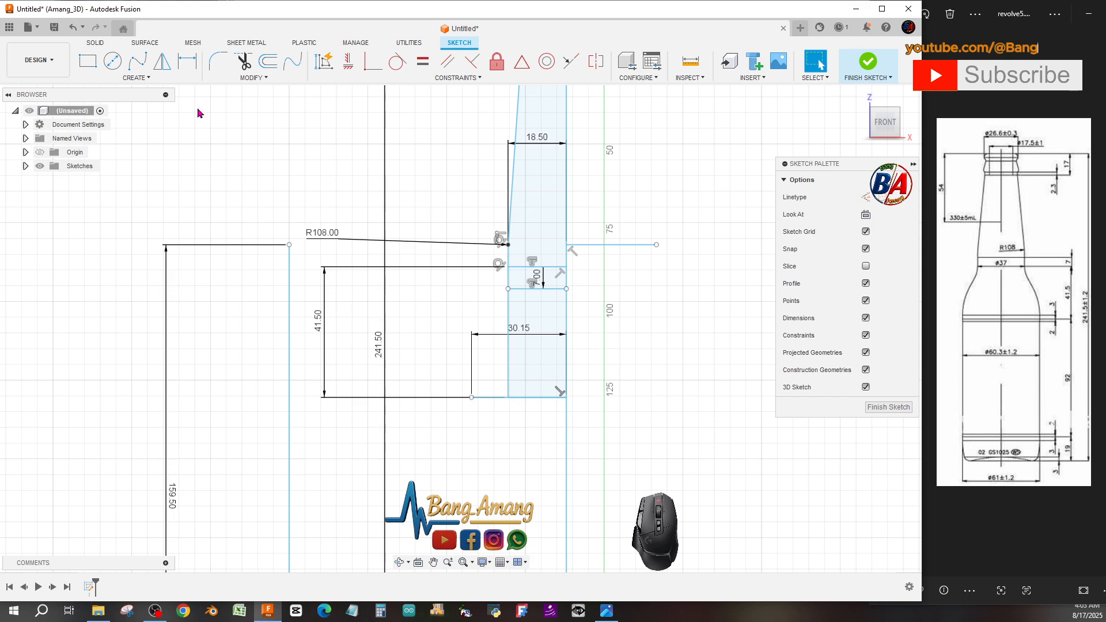
Draw an arc from the left end of the 30.15 mm line up to the end of the 7 mm offset line.
click(138, 80)
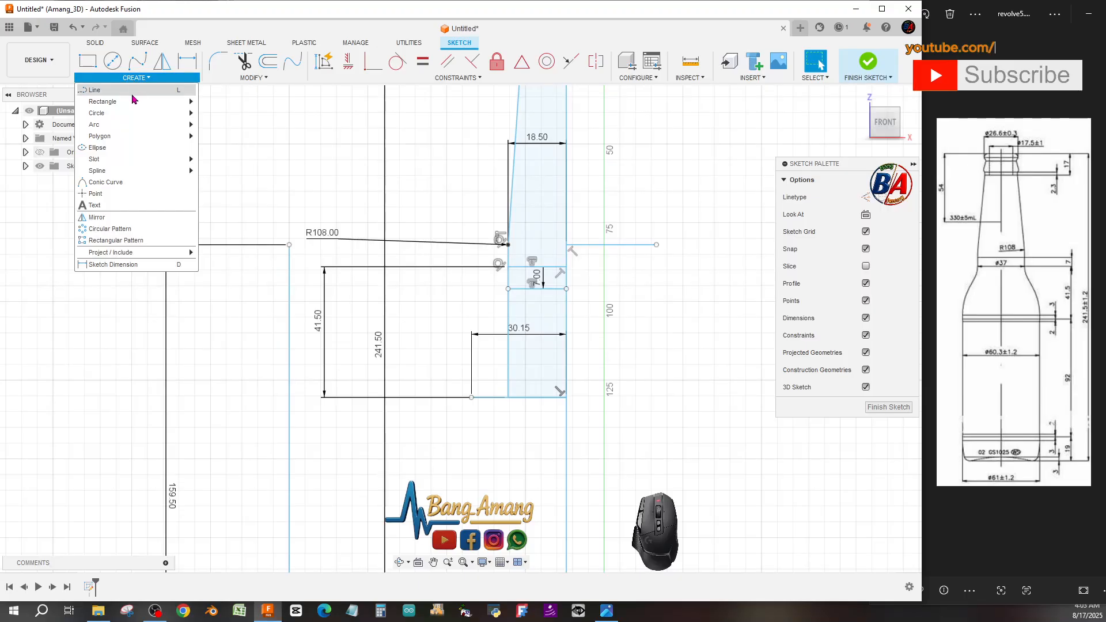
mouse_move(127, 128)
click(229, 136)
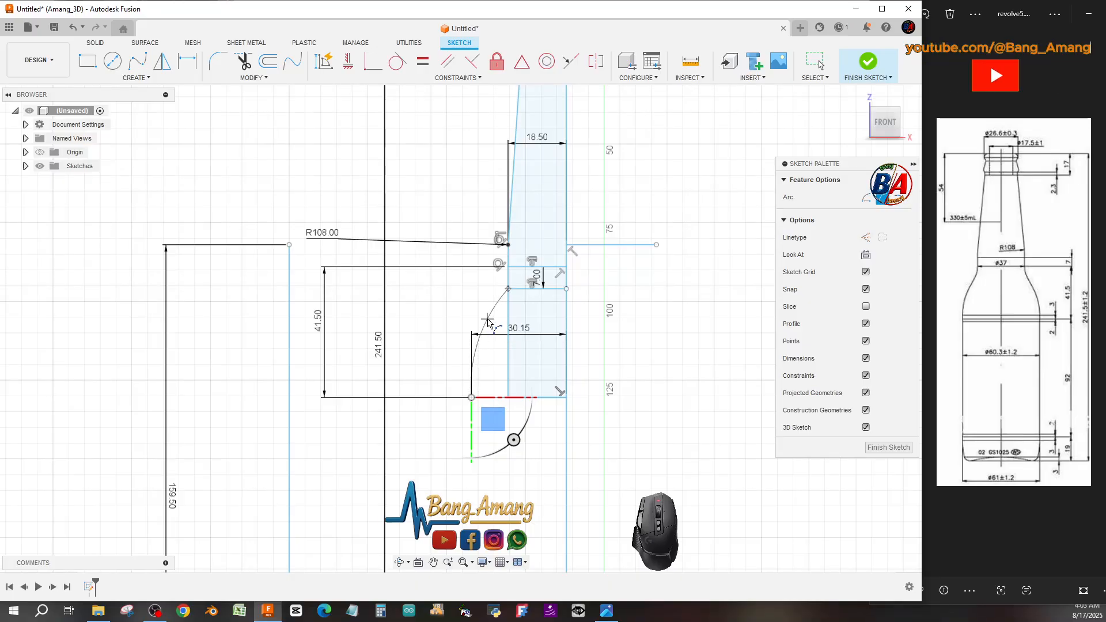
click(489, 319)
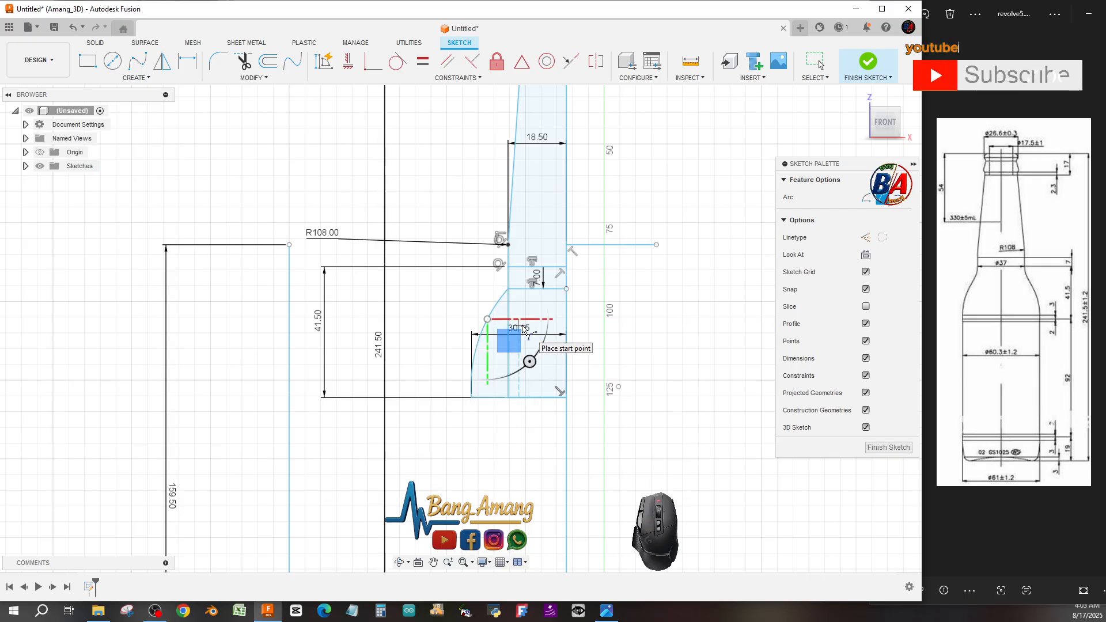
key(Escape)
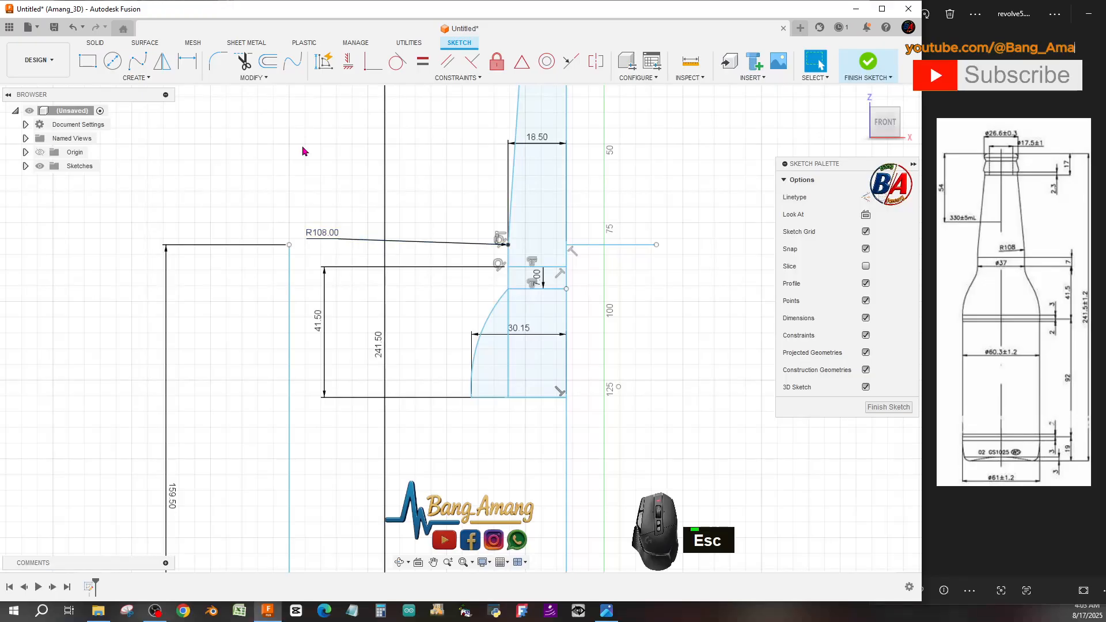
Fillet the corner where the neck arc meets the 7 mm offset line with a 20 mm radius.
click(218, 61)
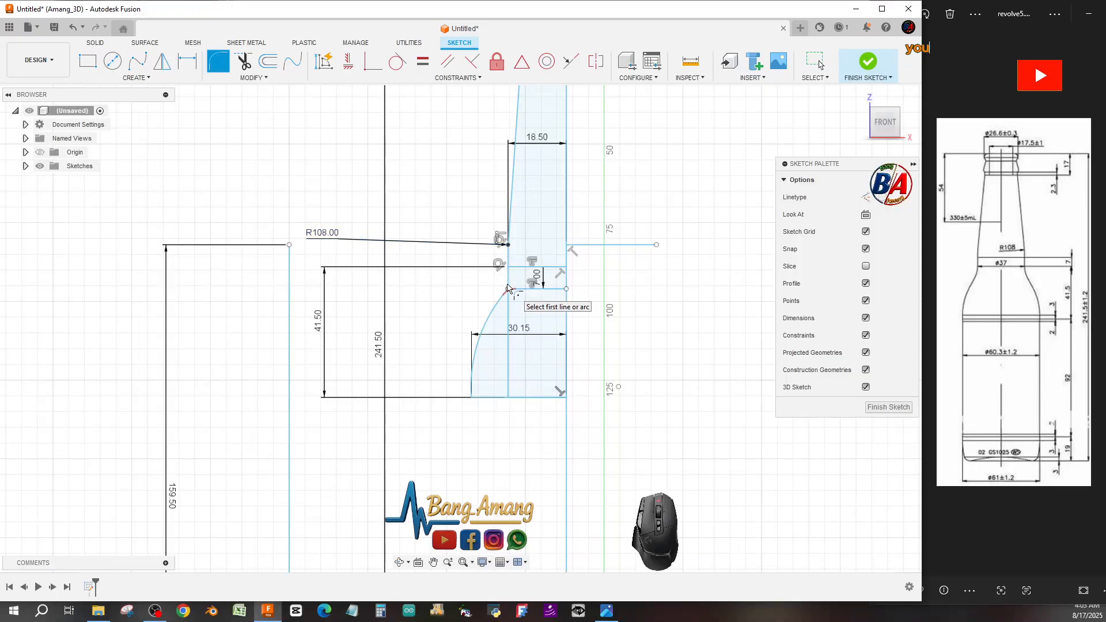
click(504, 299)
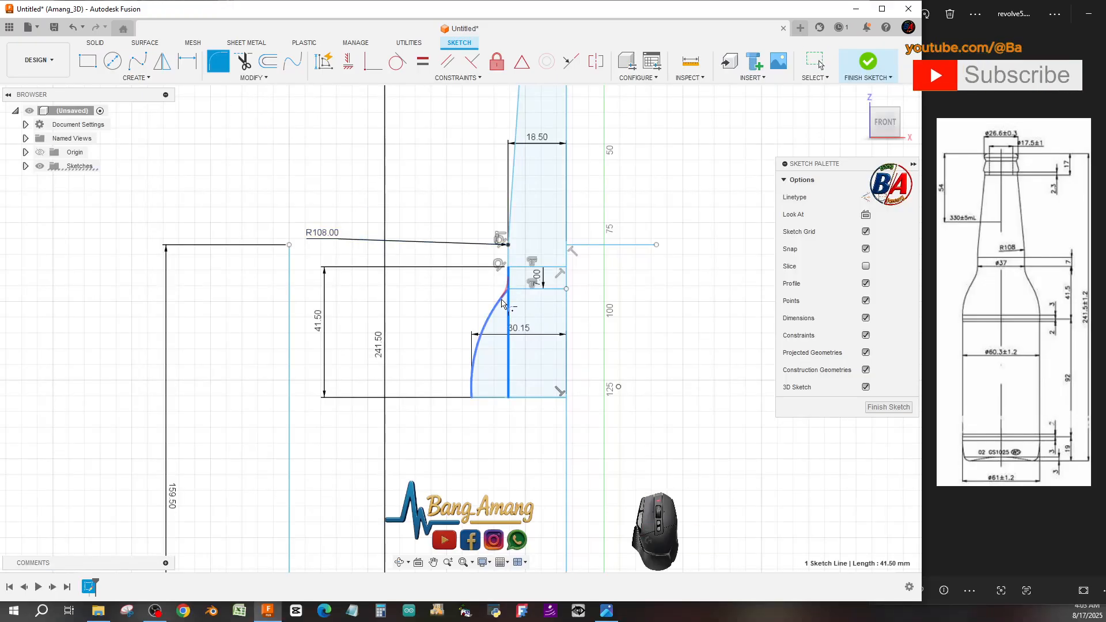
click(502, 301)
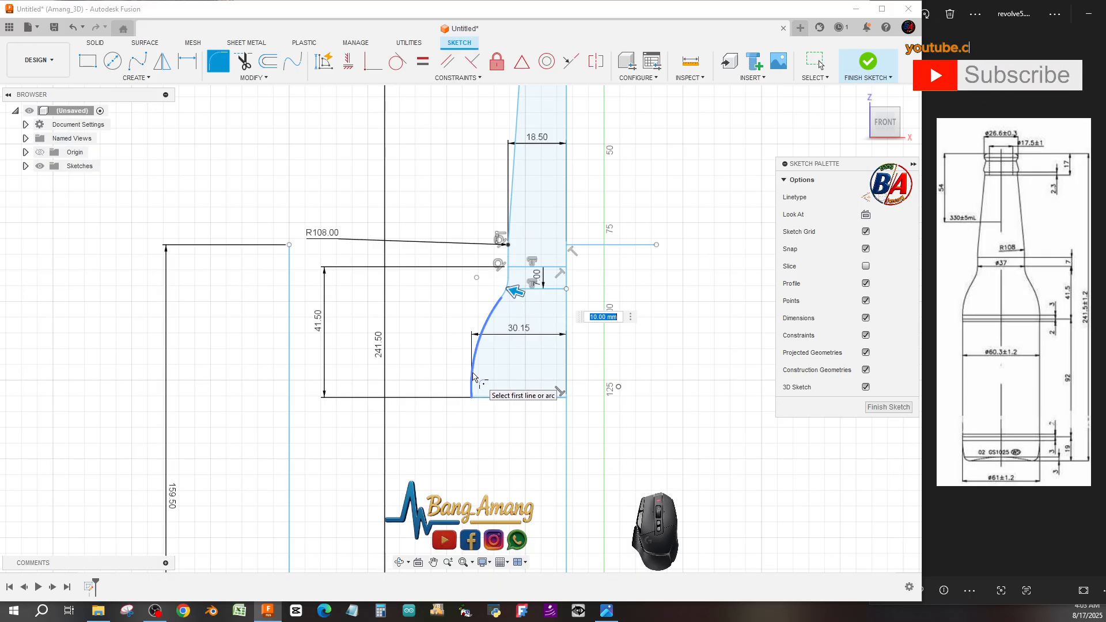
text(20)
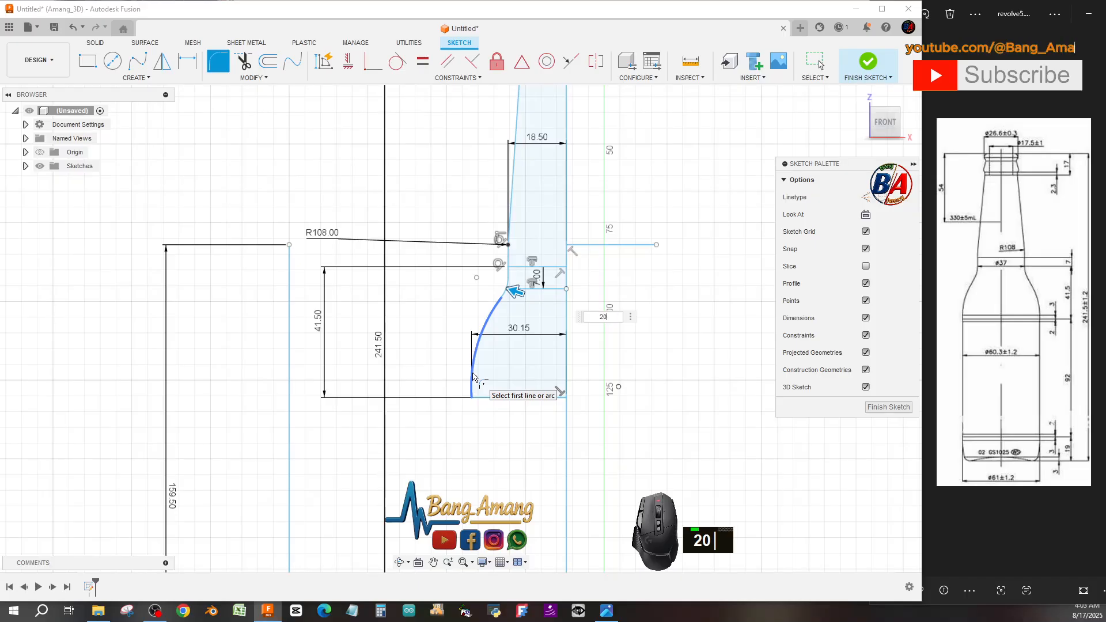
key(Return)
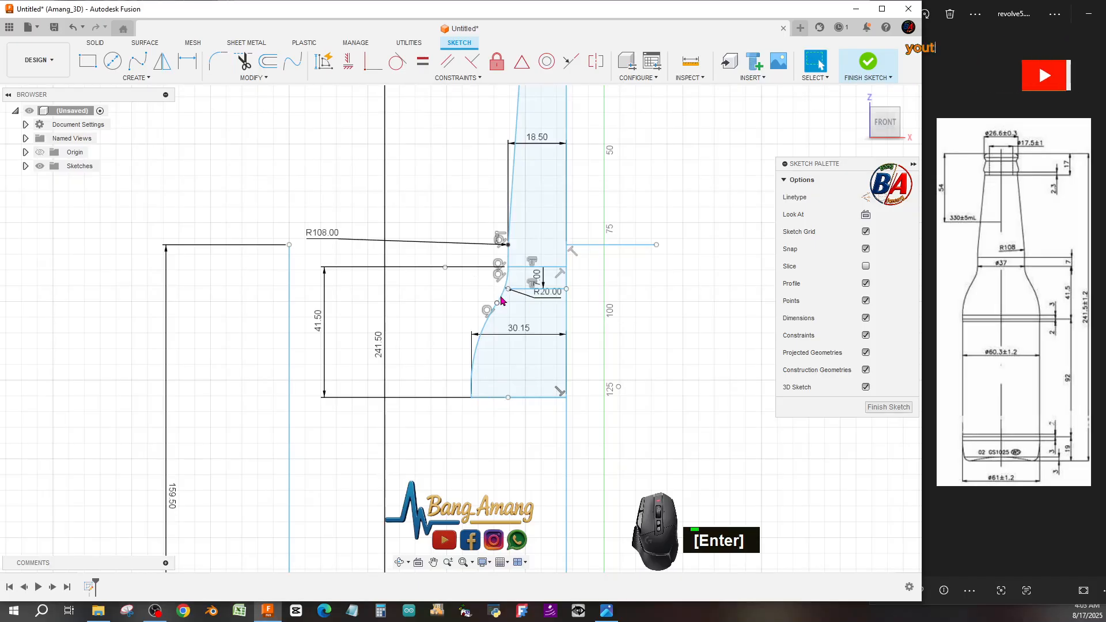
Draw a vertical line about 111 mm long from the left end of the 30.15 mm line down to the bottom line.
scroll(501, 300, up, 5)
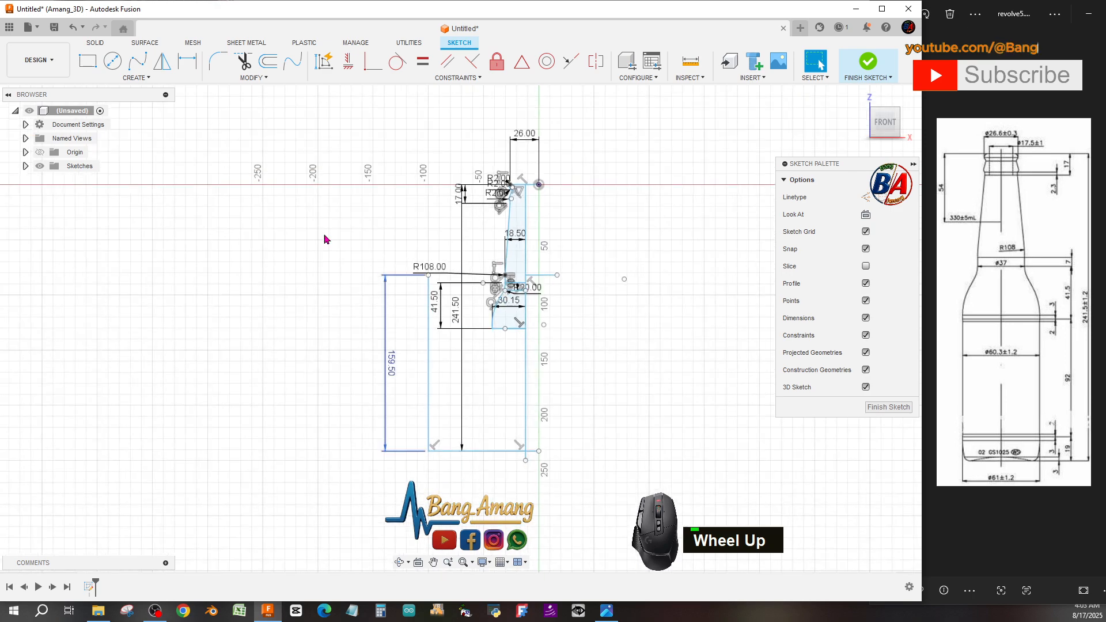
click(136, 79)
click(135, 93)
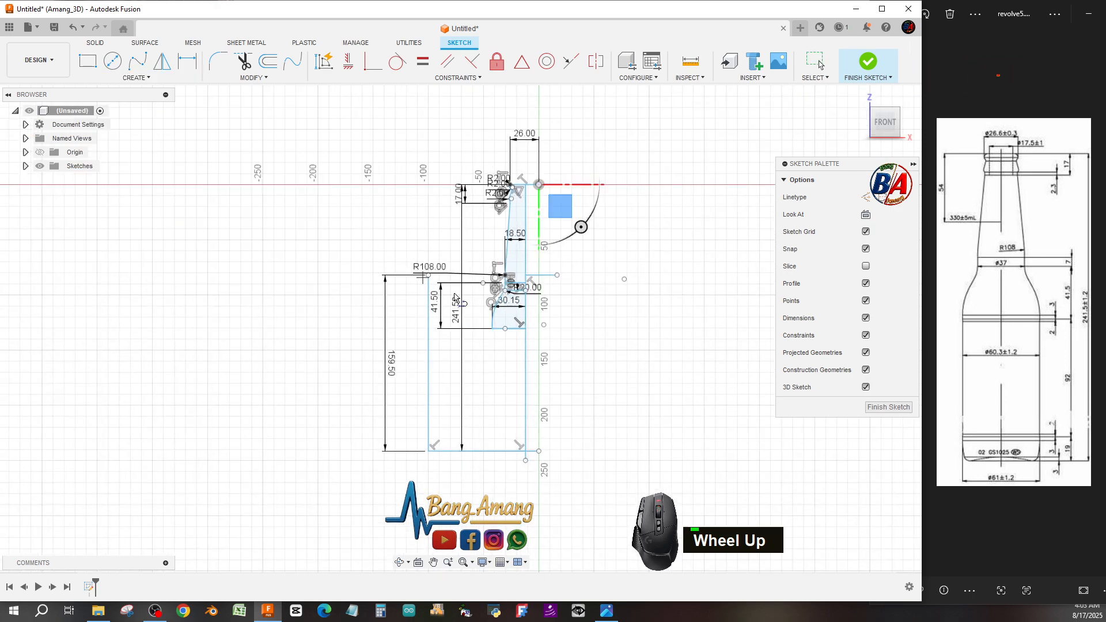
click(493, 329)
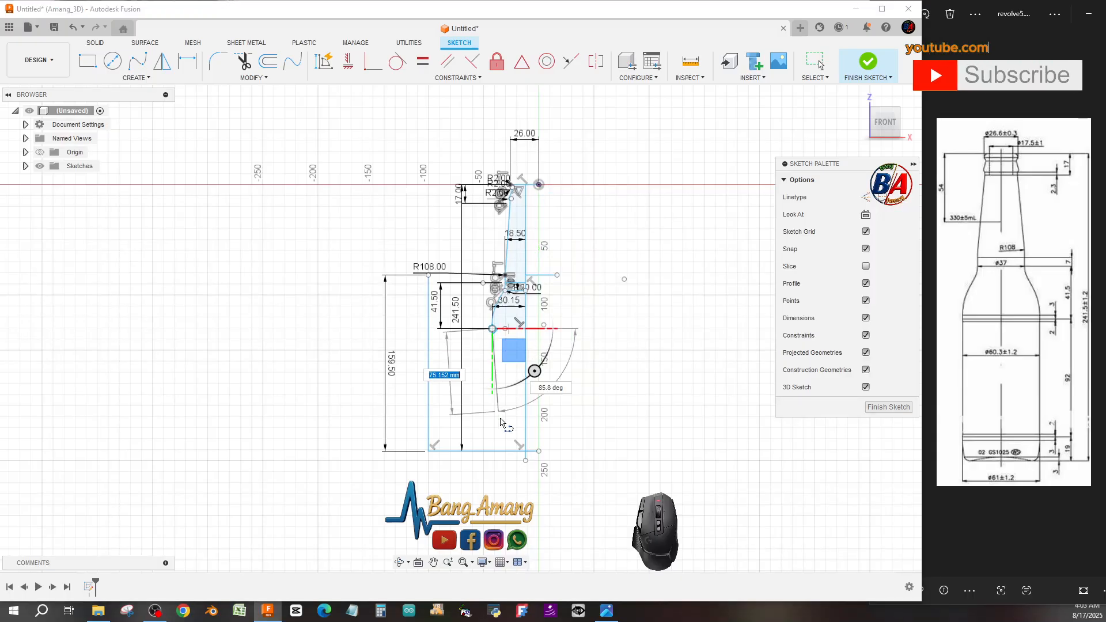
scroll(488, 442, down, 4)
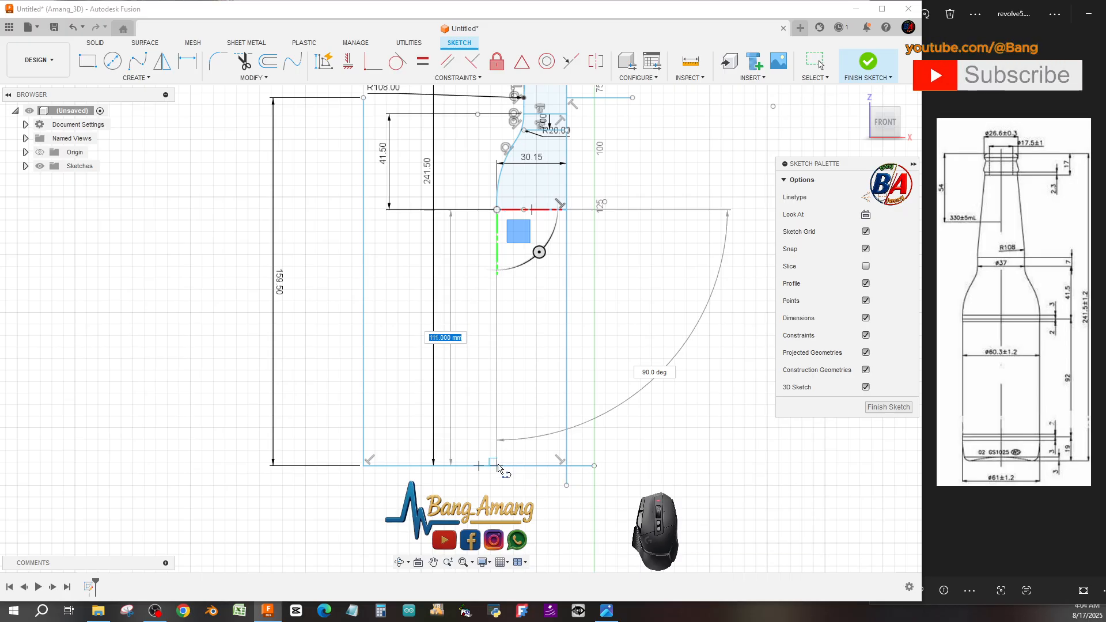
click(497, 466)
key(Escape)
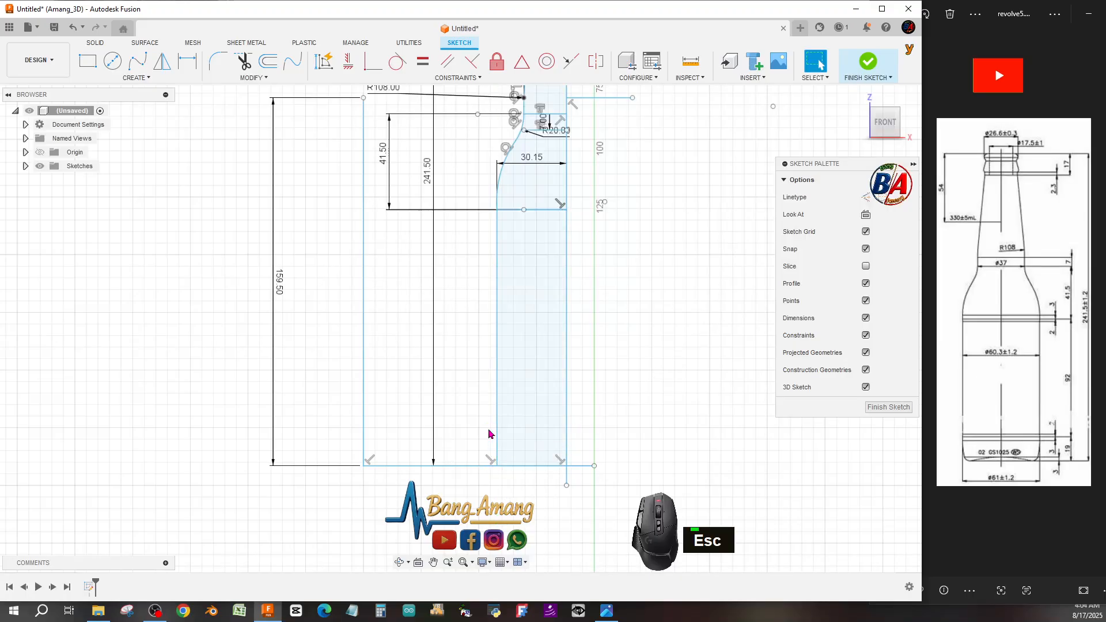
Trim away the unused bottom line segment and the outer left vertical line of the old outline.
scroll(486, 430, up, 2)
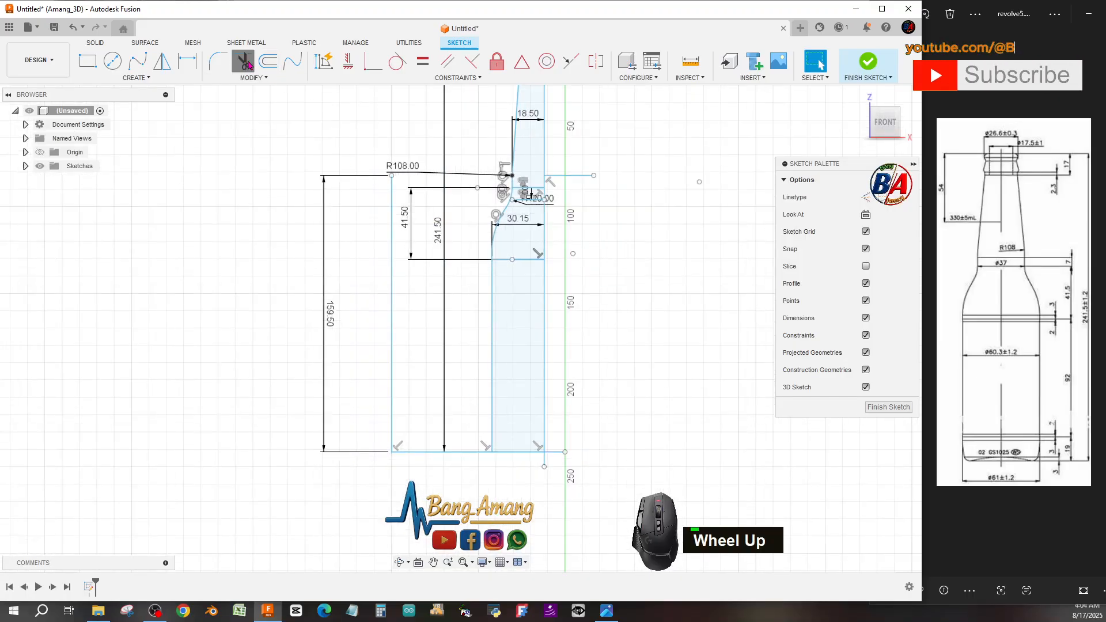
click(468, 452)
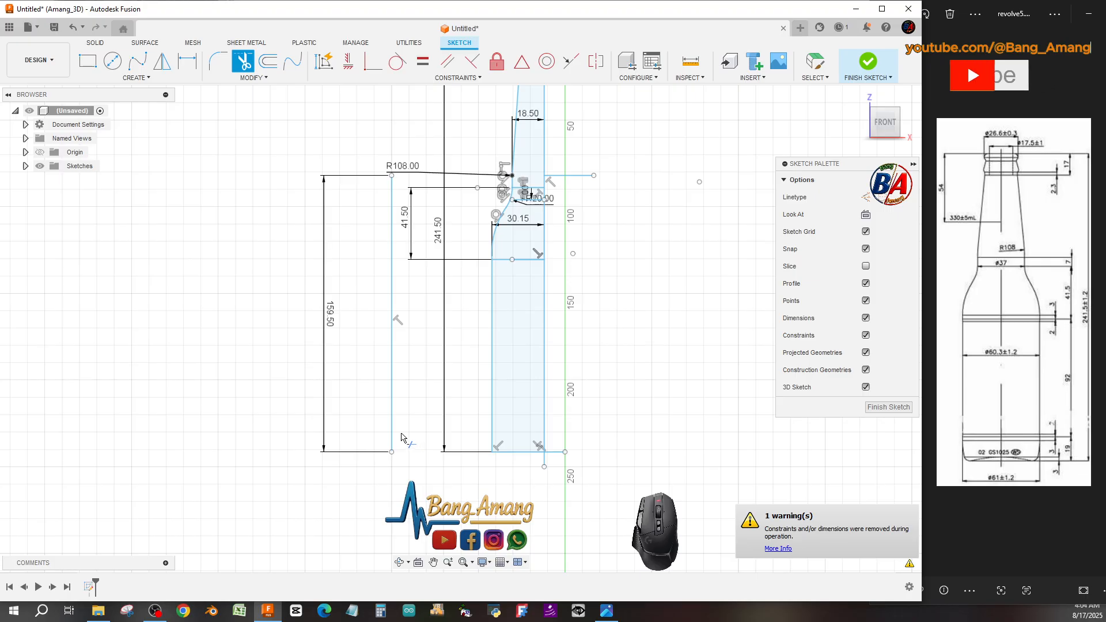
click(393, 412)
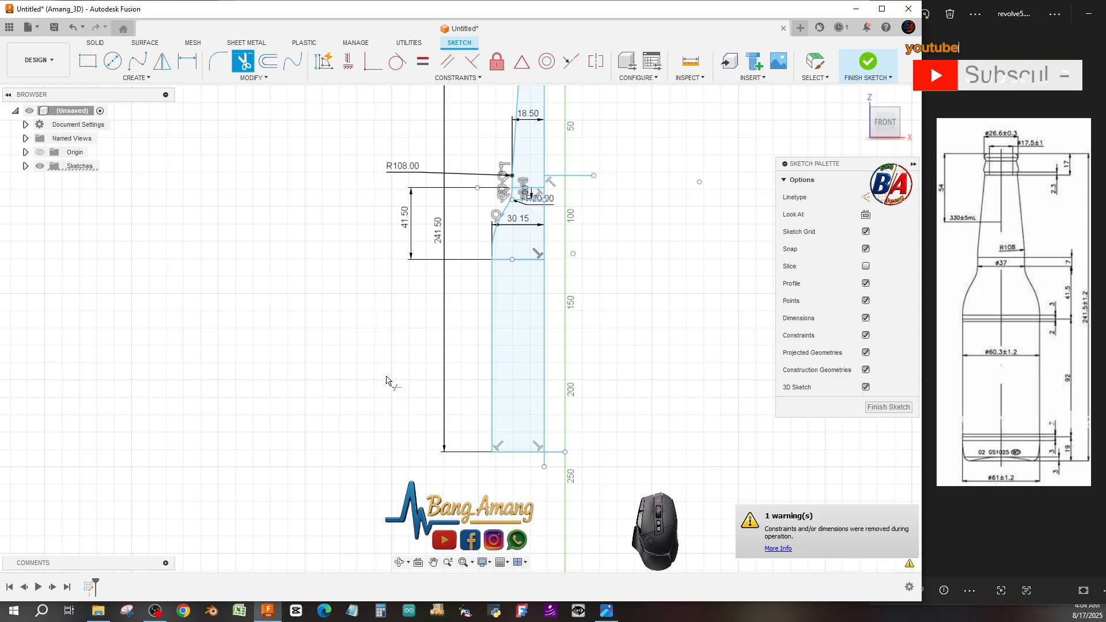
key(Escape)
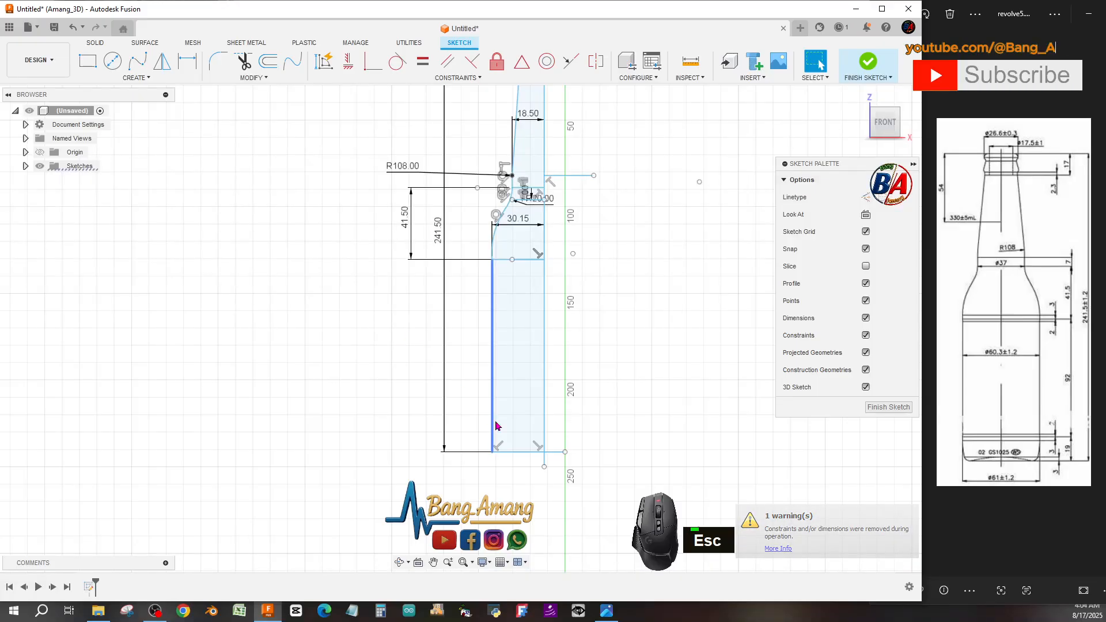
Offset the bottom horizontal line 19 mm upward into the body.
scroll(516, 445, down, 5)
click(516, 445)
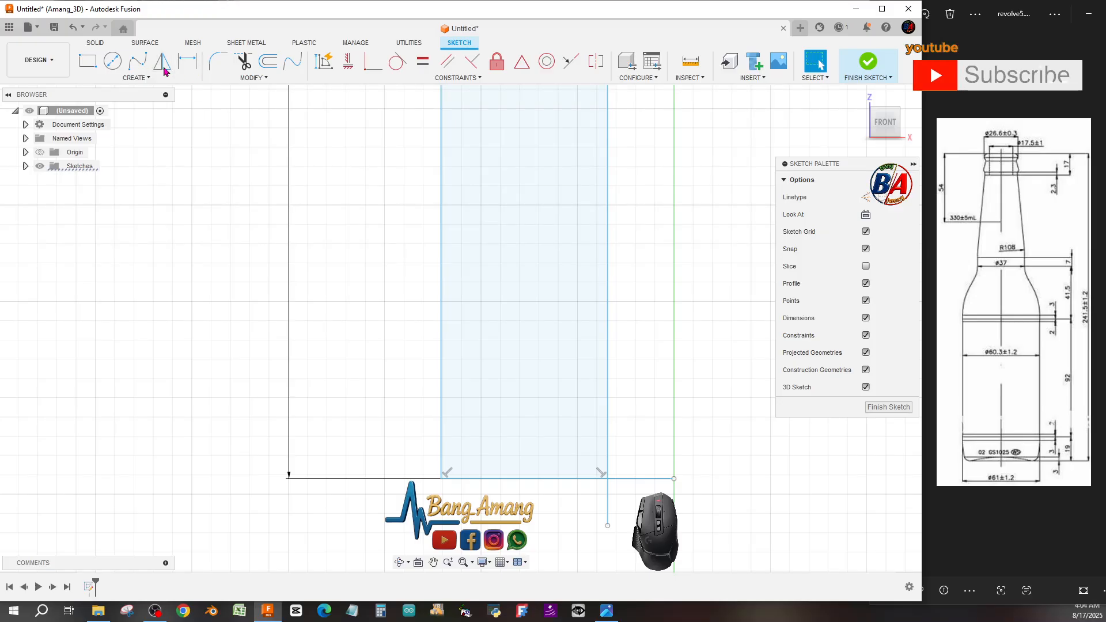
click(268, 61)
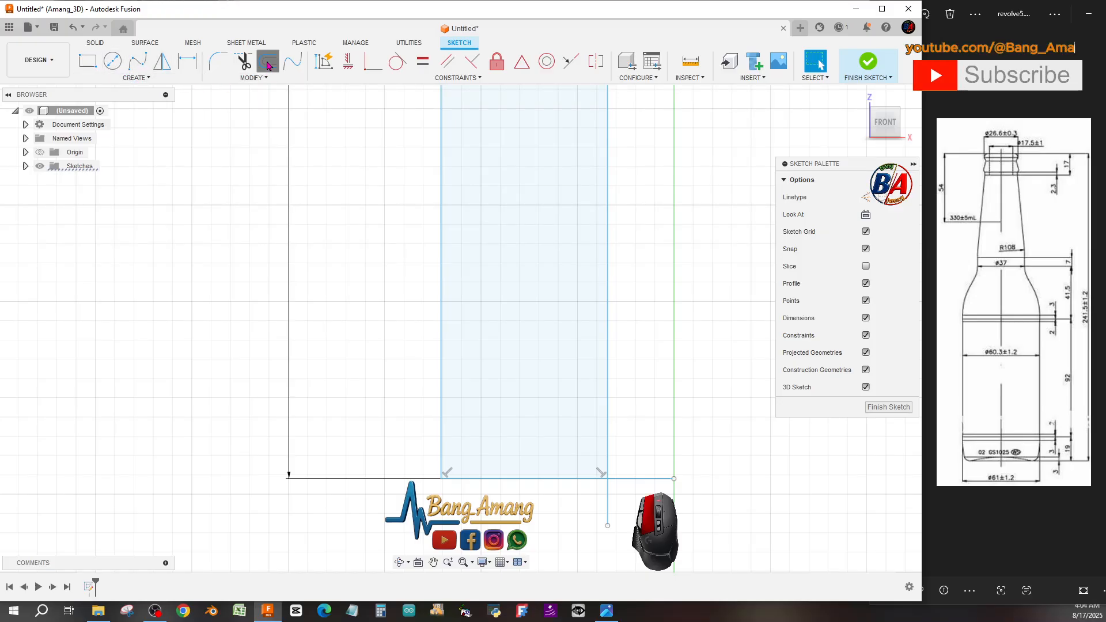
click(543, 479)
drag(543, 490, 542, 469)
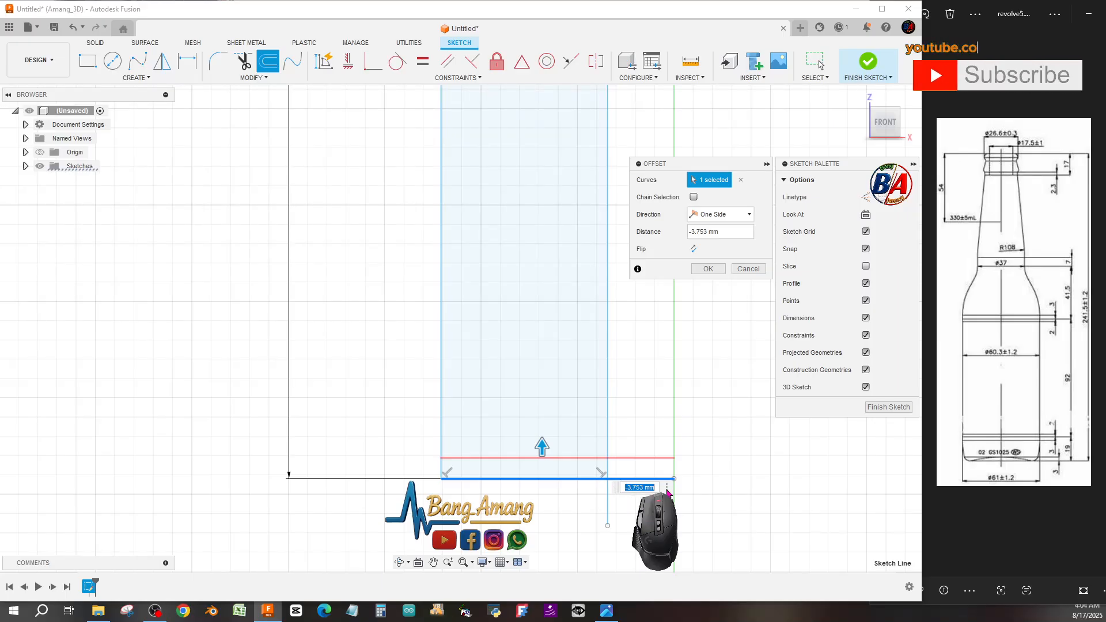
text(-19)
key(Return)
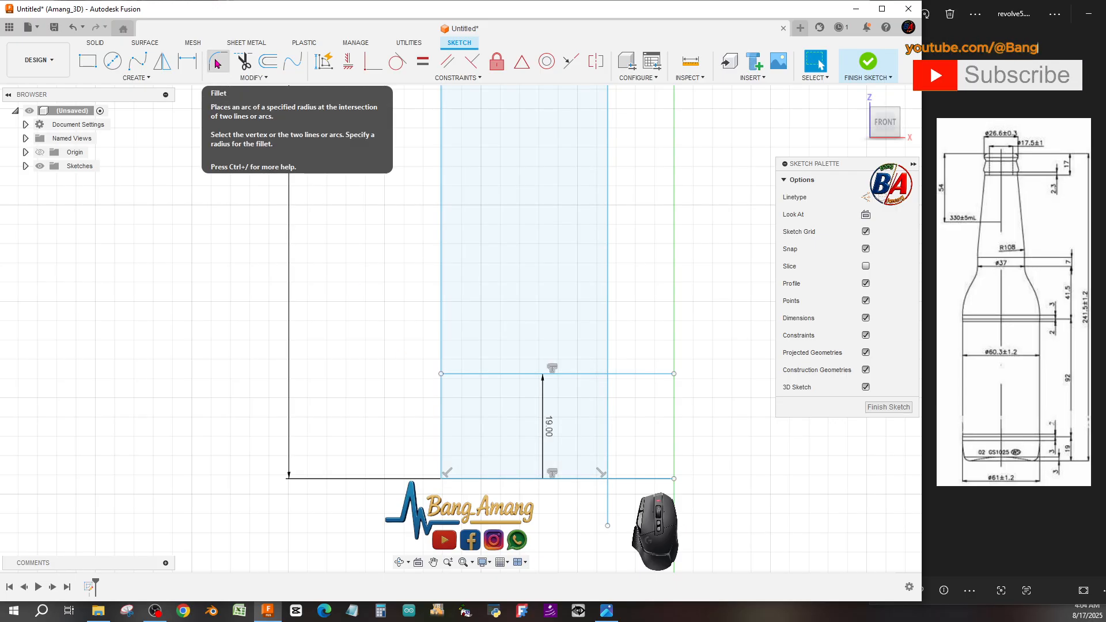
Draw a three-point arc from the left end of the 19 mm offset line down to the bottom line.
click(136, 78)
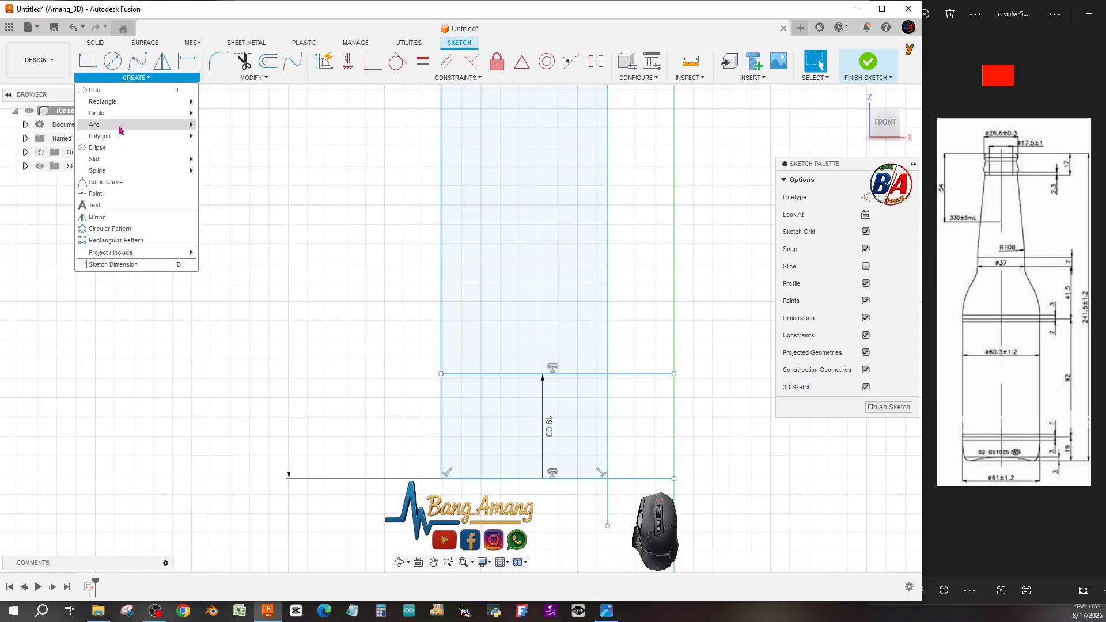
mouse_move(123, 125)
click(213, 122)
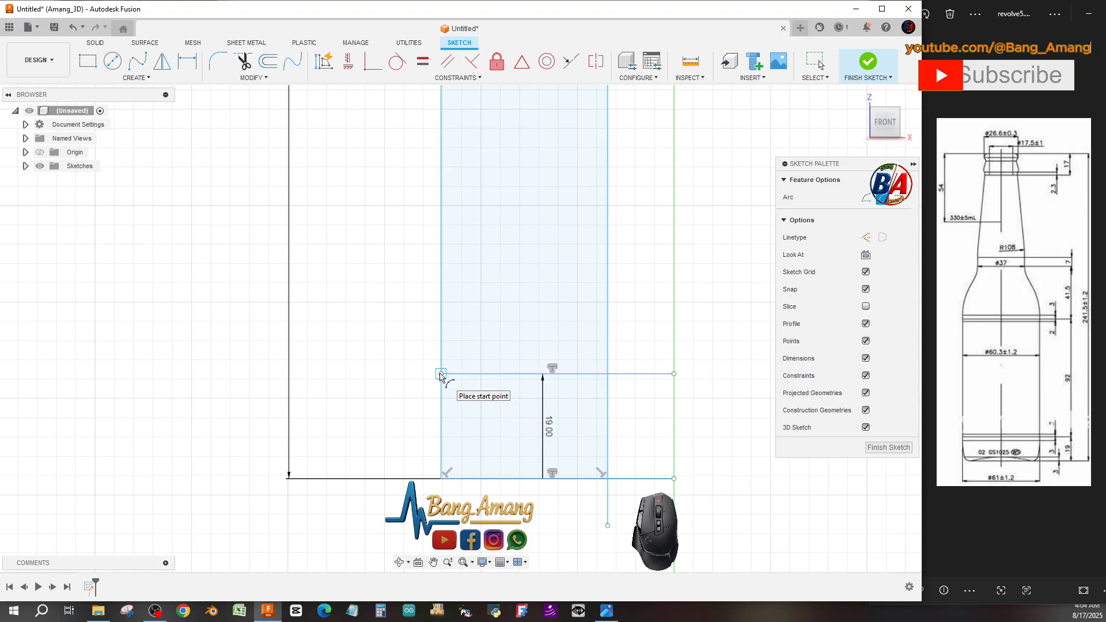
click(440, 375)
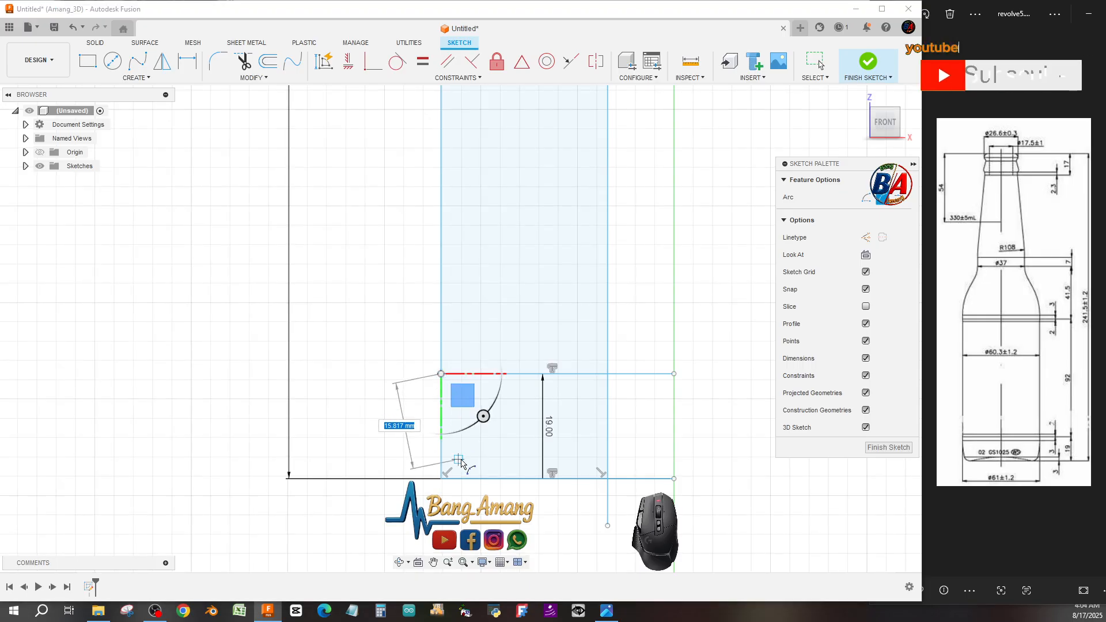
click(458, 479)
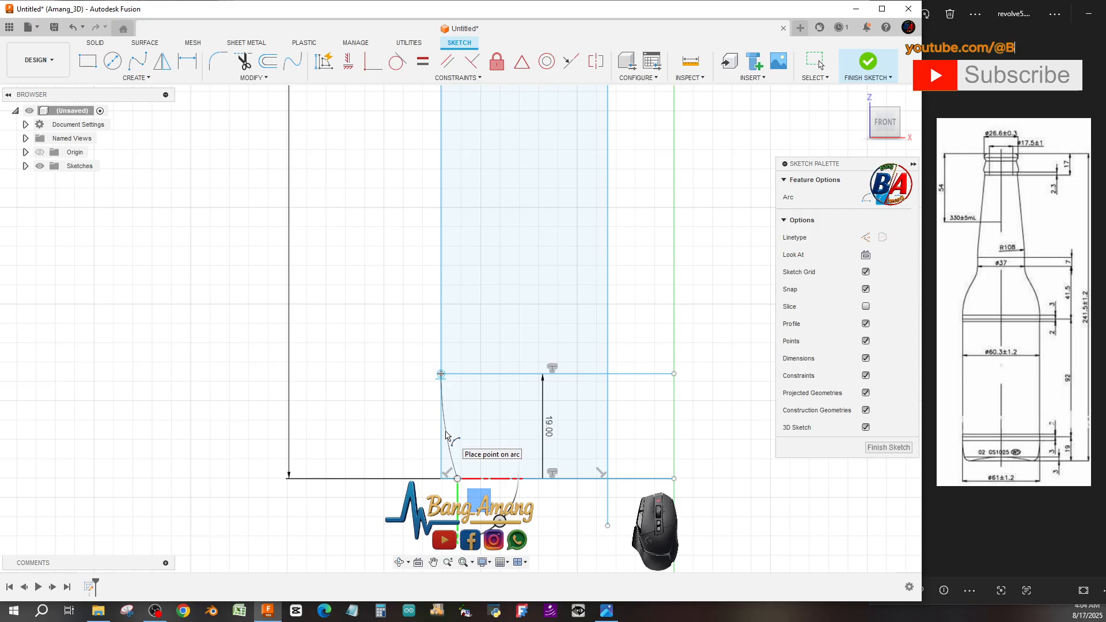
click(446, 434)
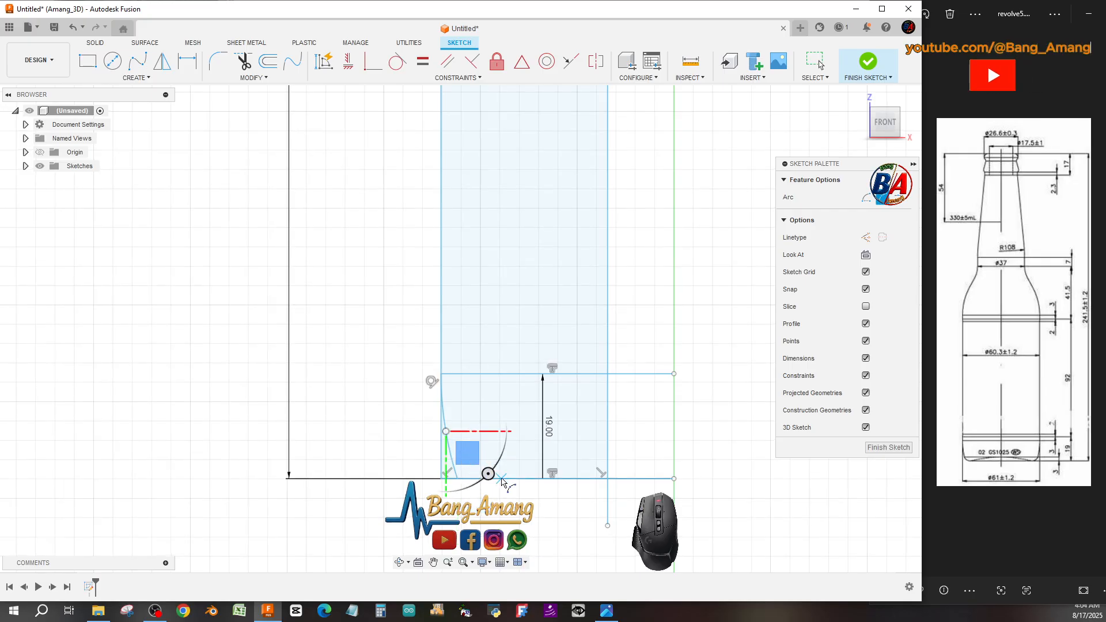
key(Escape)
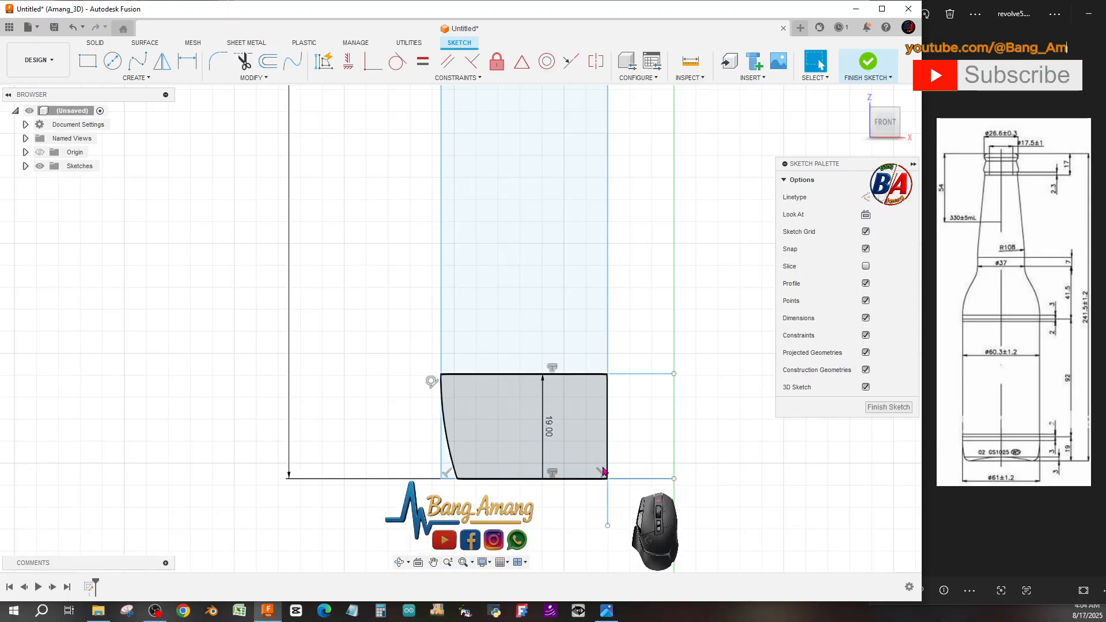
click(123, 78)
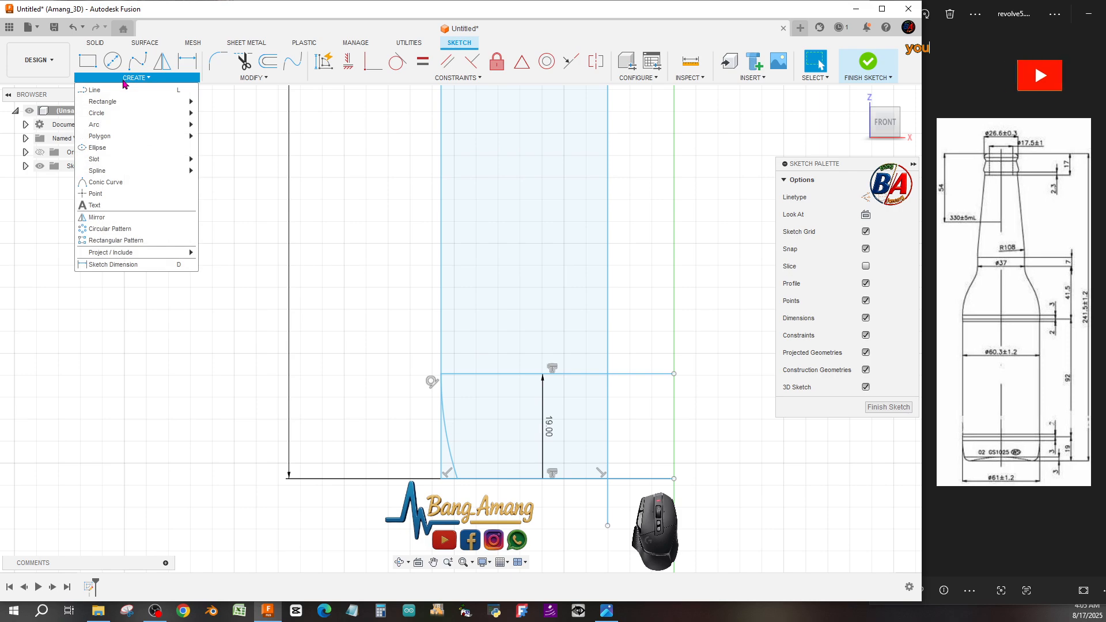
click(126, 89)
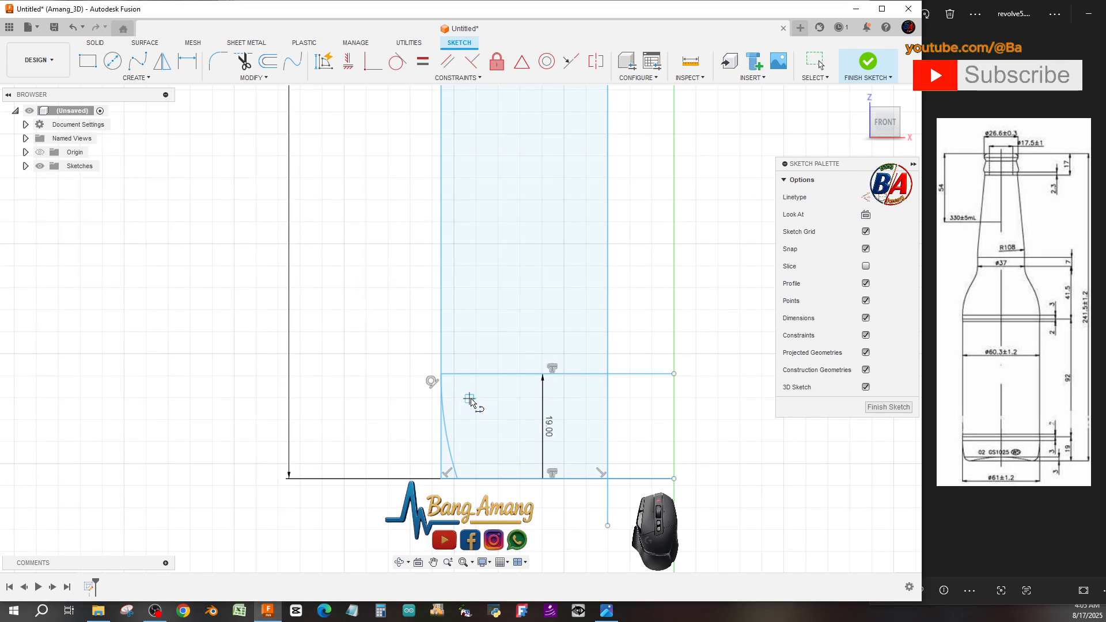
key(Escape)
key(Escape)
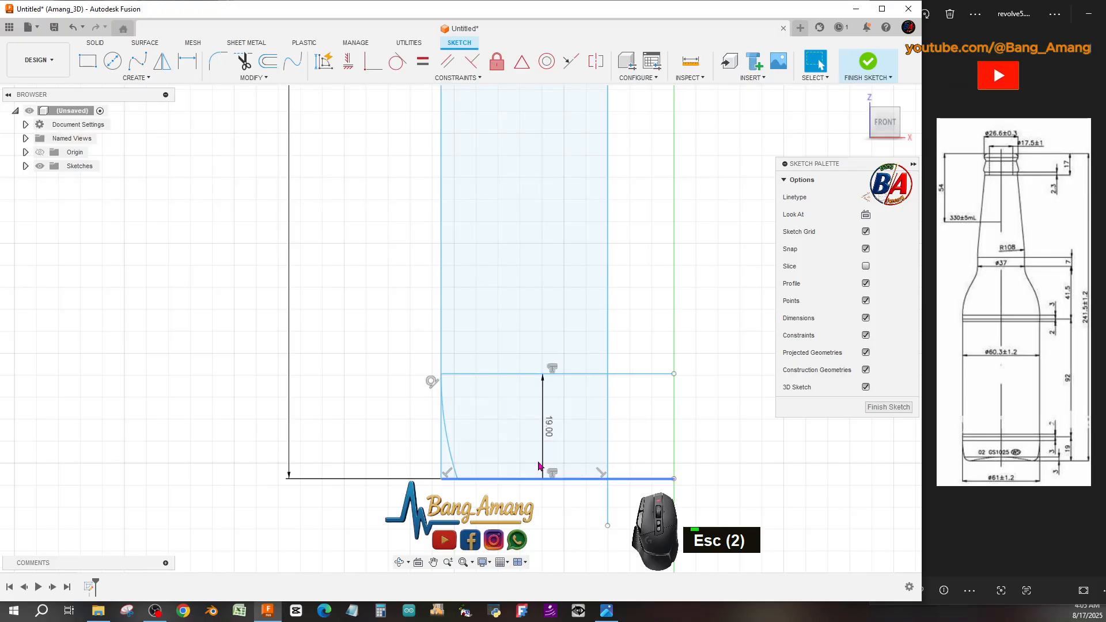
Trim the overhanging ends of the bottom line on both sides of the base profile.
click(251, 70)
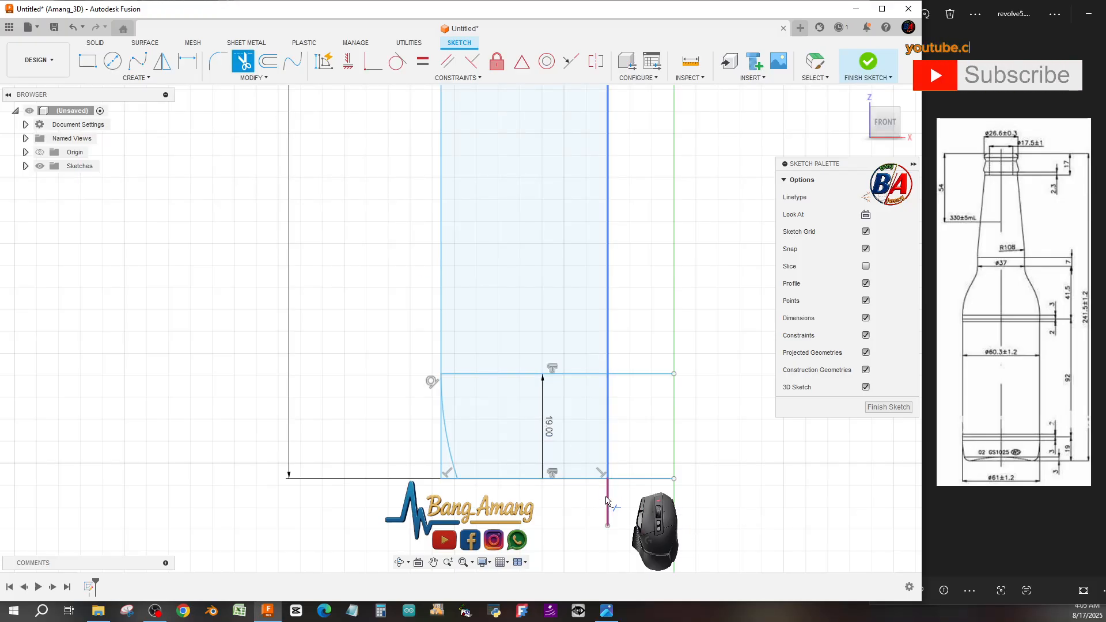
click(626, 482)
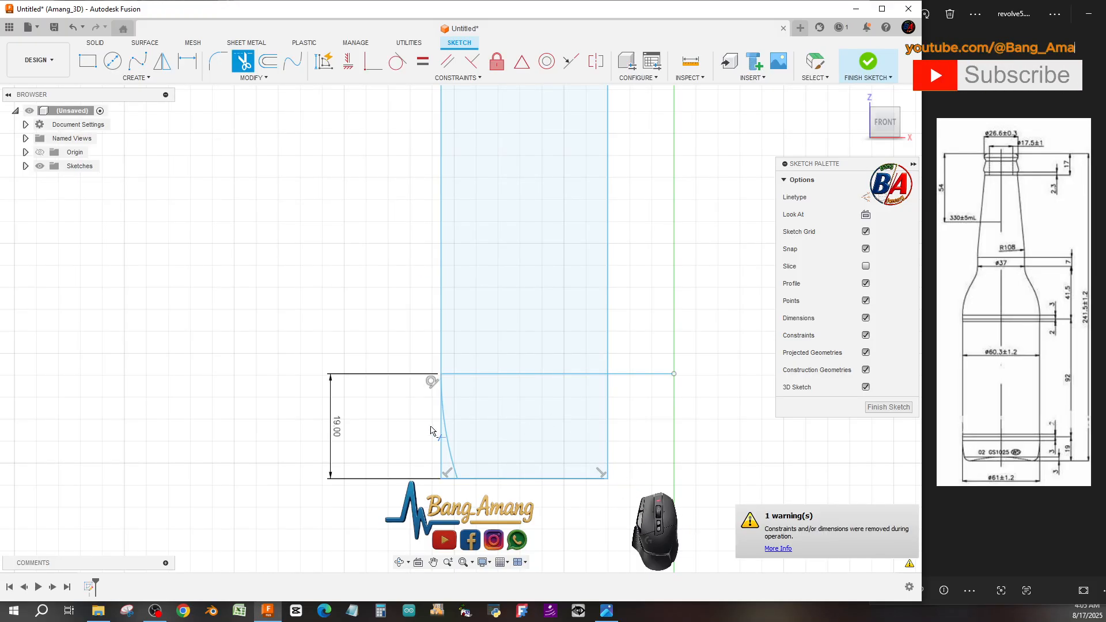
click(447, 481)
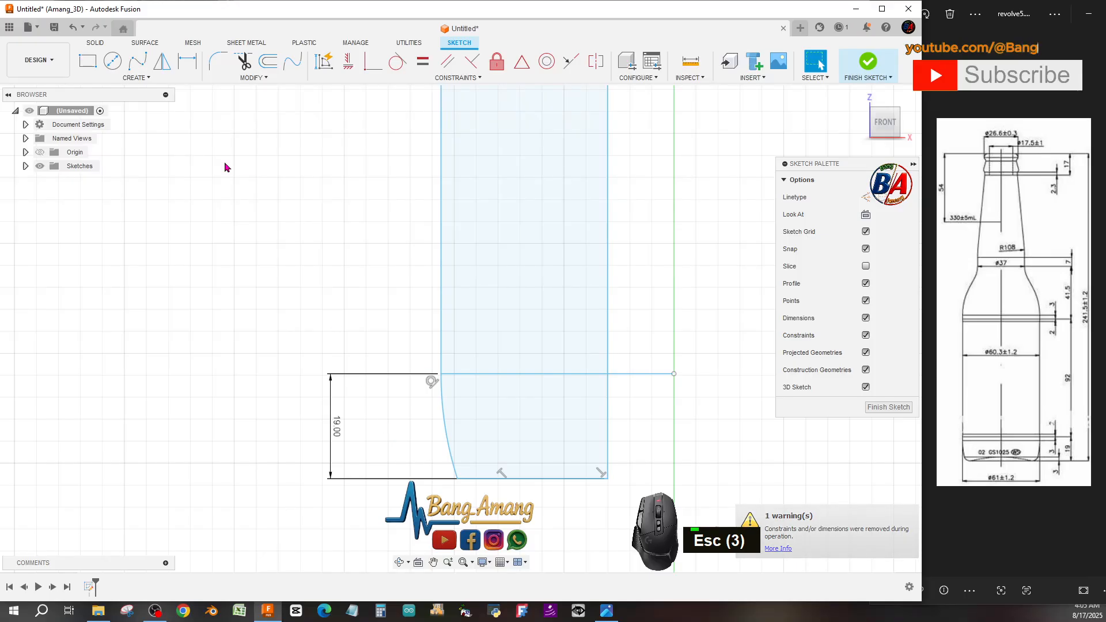
Fillet the corner between the base arc and the bottom line with a 7 mm radius.
click(218, 61)
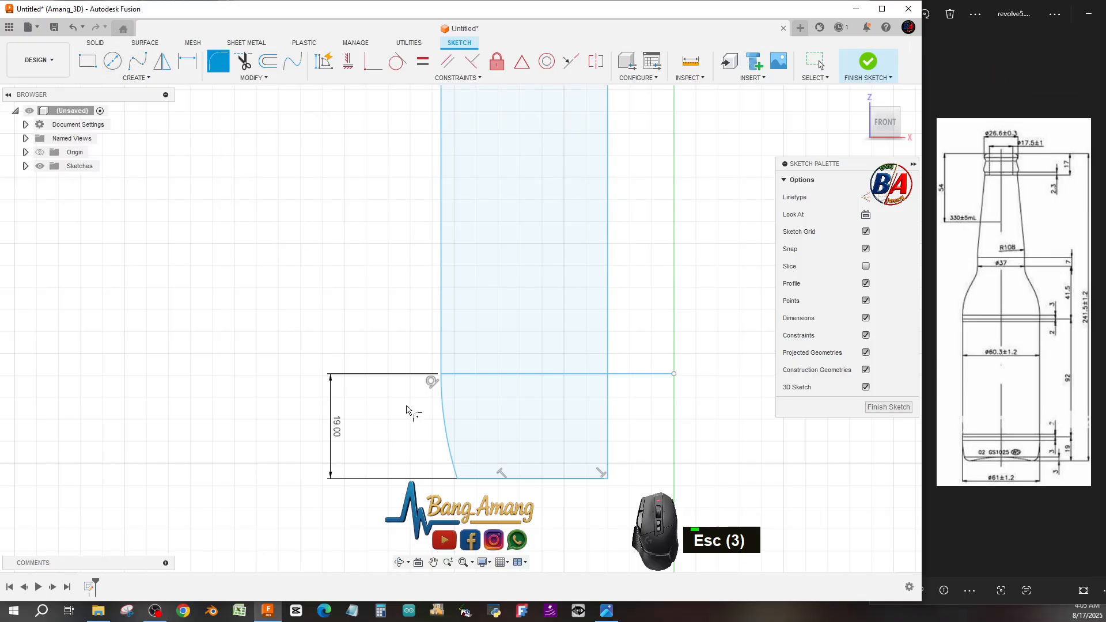
click(455, 473)
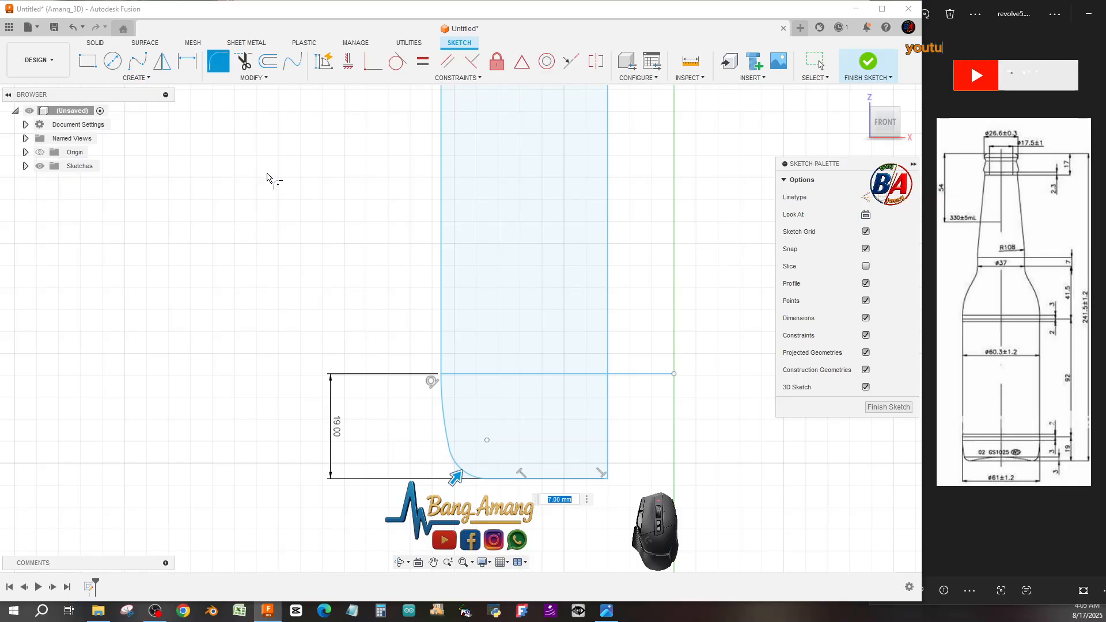
Draw a three-point arc at the base from the right end of the bottom line to a point along it, forming the concave punt.
click(140, 77)
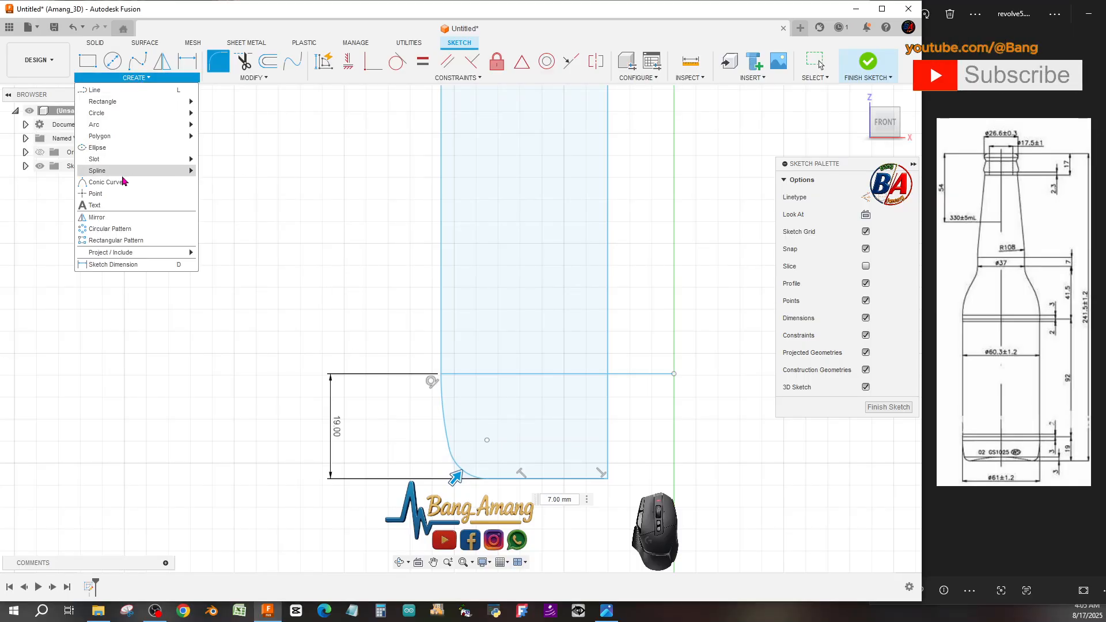
mouse_move(115, 104)
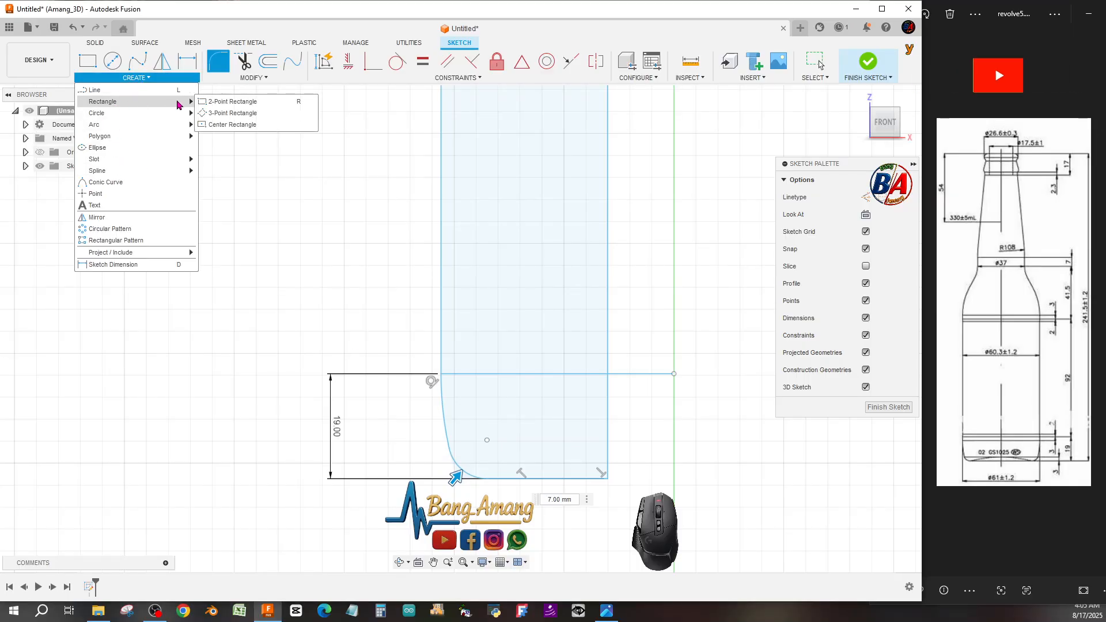
mouse_move(141, 126)
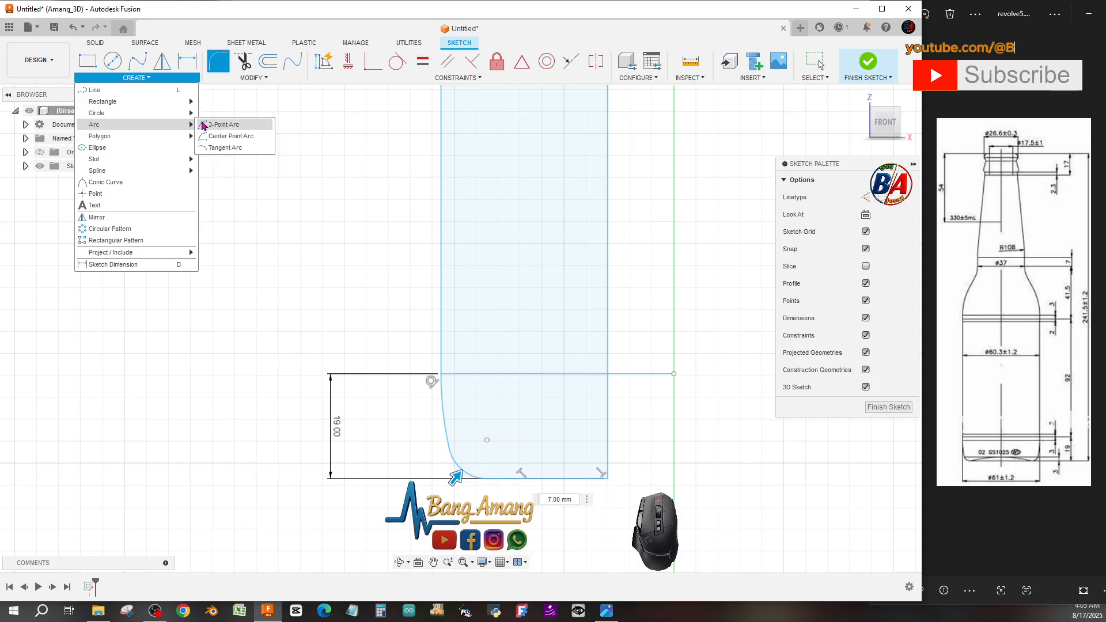
click(228, 124)
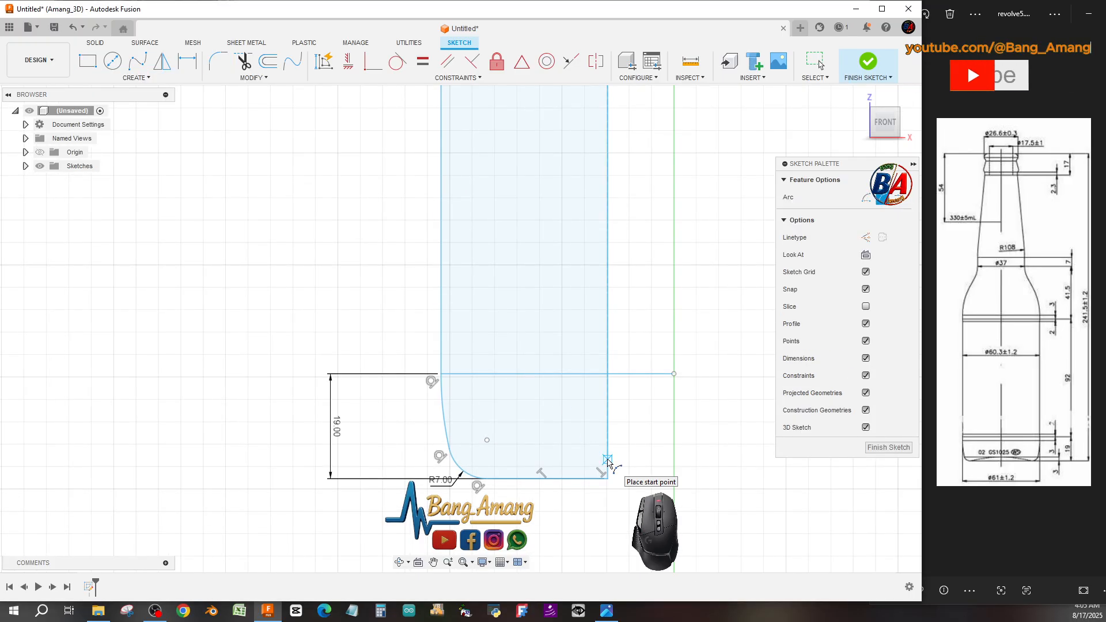
click(608, 460)
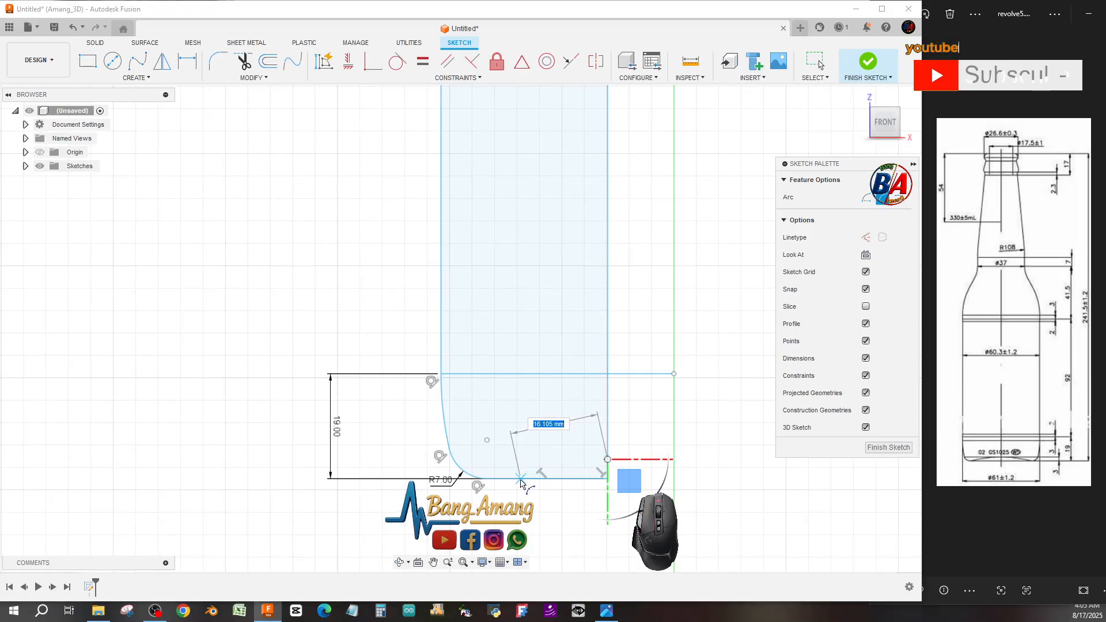
click(515, 479)
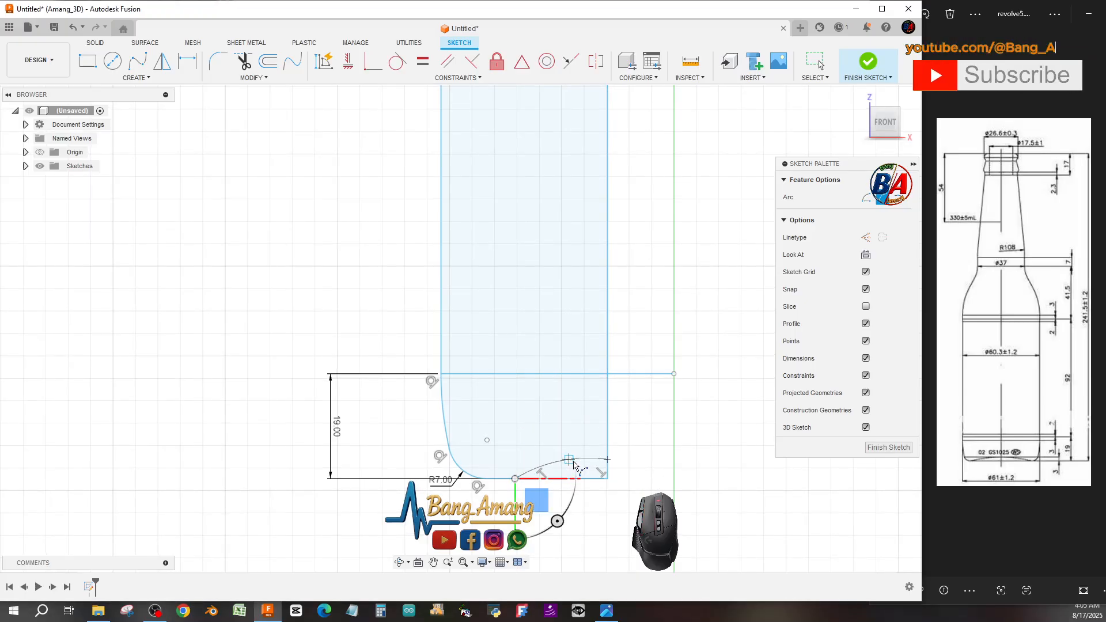
scroll(576, 464, down, 5)
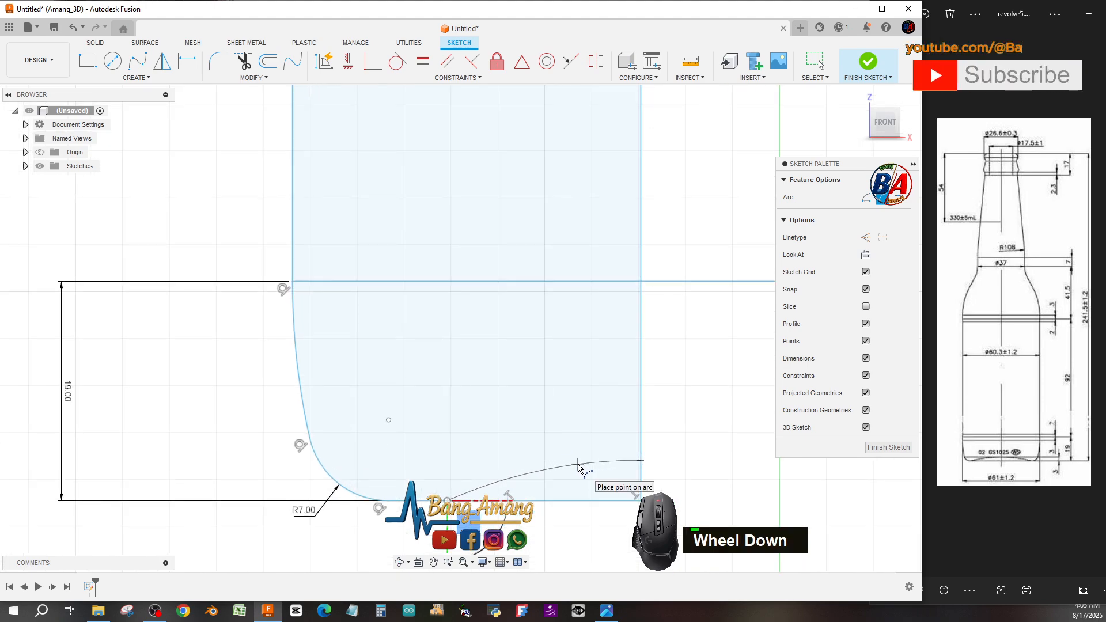
click(578, 467)
scroll(514, 406, up, 4)
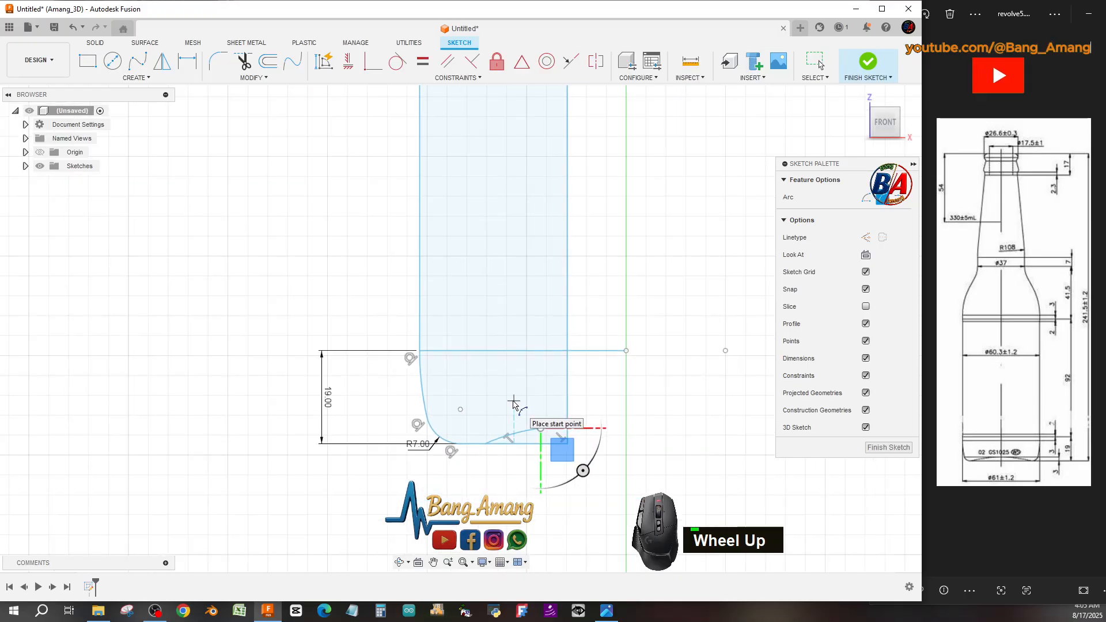
key(Escape)
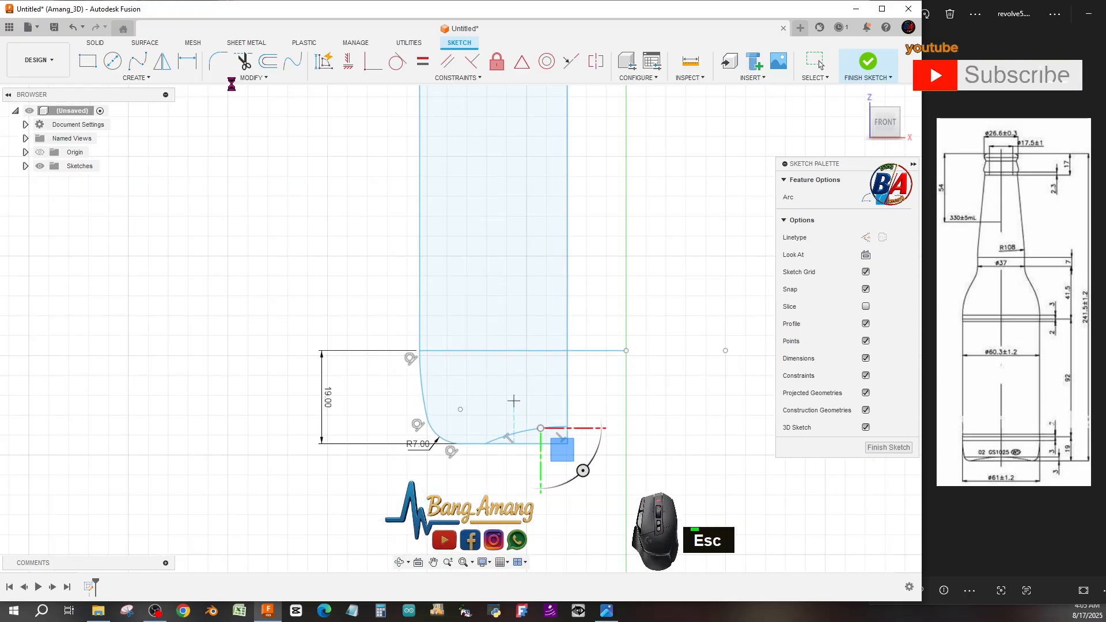
Trim the bottom line under the punt arc and the leftover horizontal offset lines inside the profile.
click(242, 63)
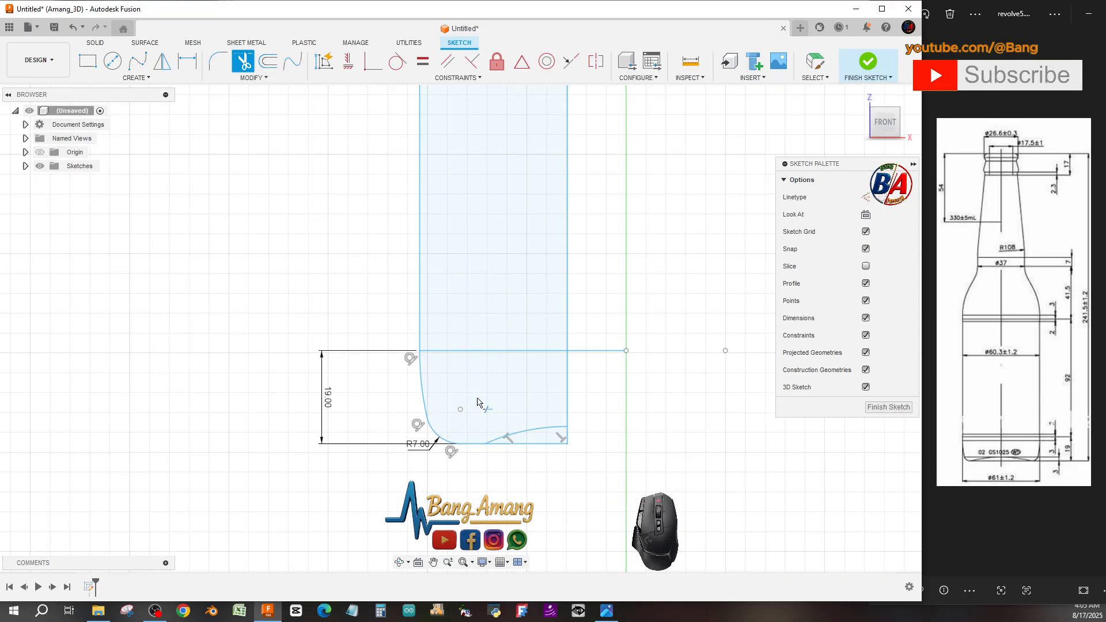
click(565, 444)
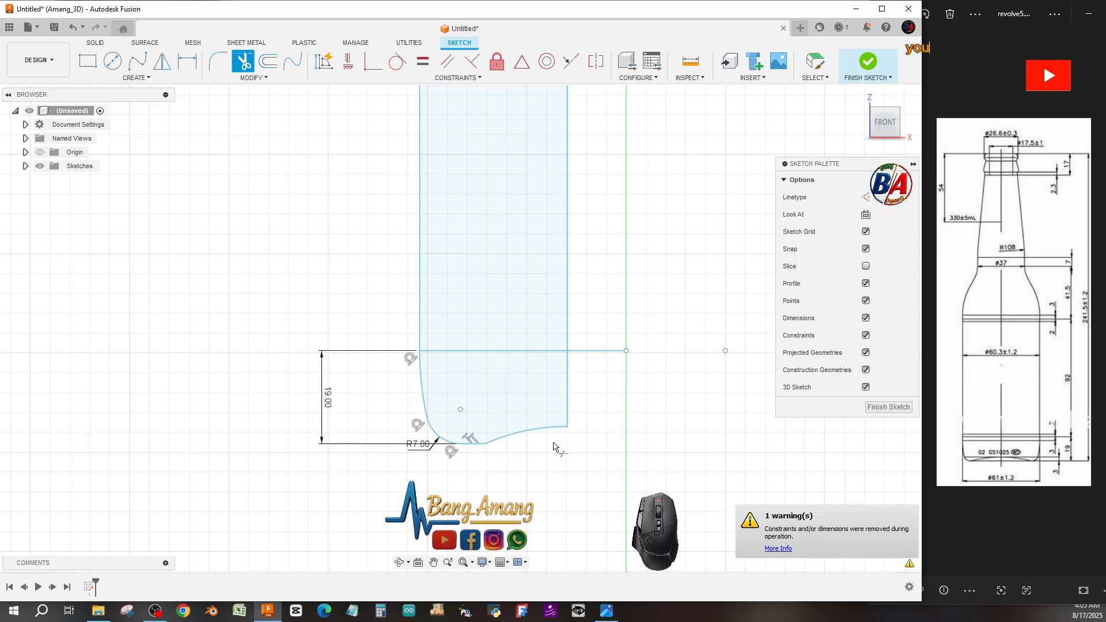
scroll(541, 448, up, 2)
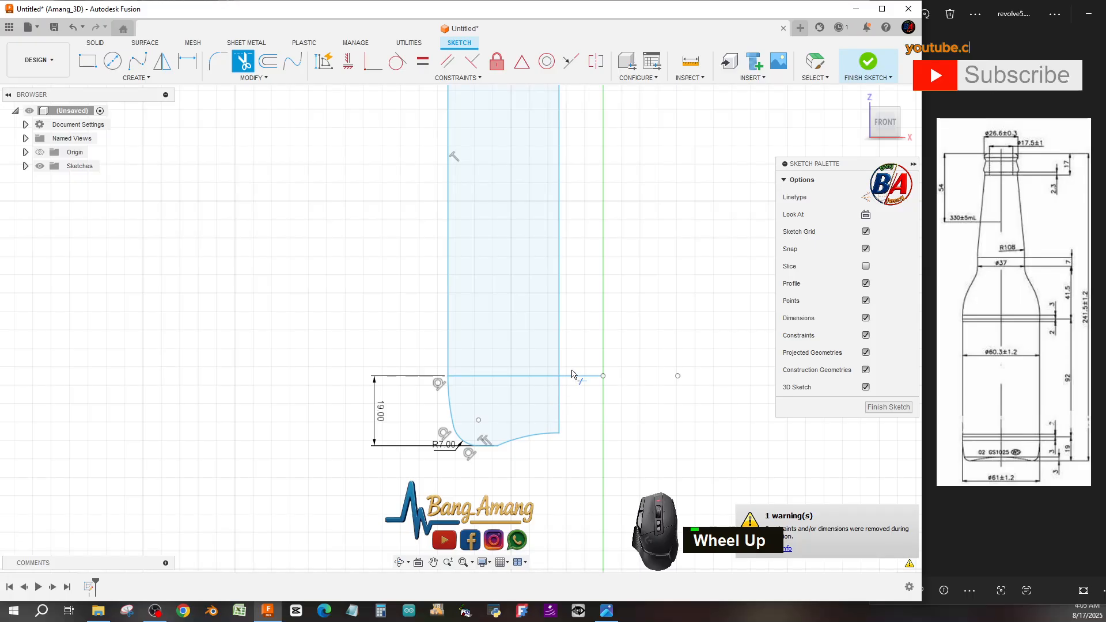
click(523, 379)
scroll(545, 432, down, 1)
scroll(545, 432, up, 3)
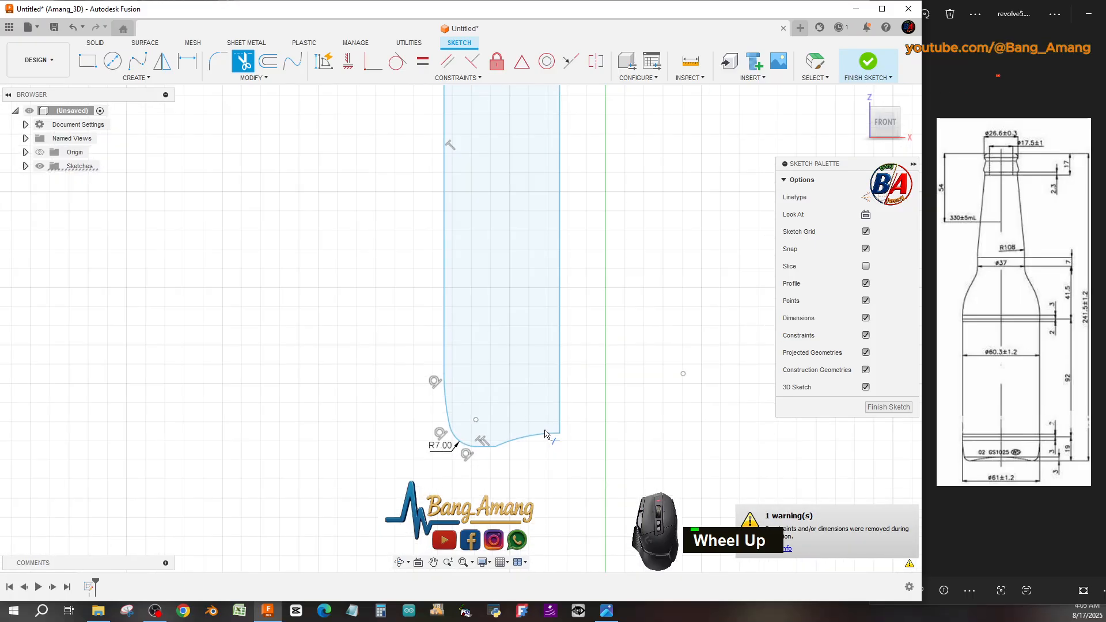
scroll(545, 432, up, 1)
scroll(548, 346, down, 6)
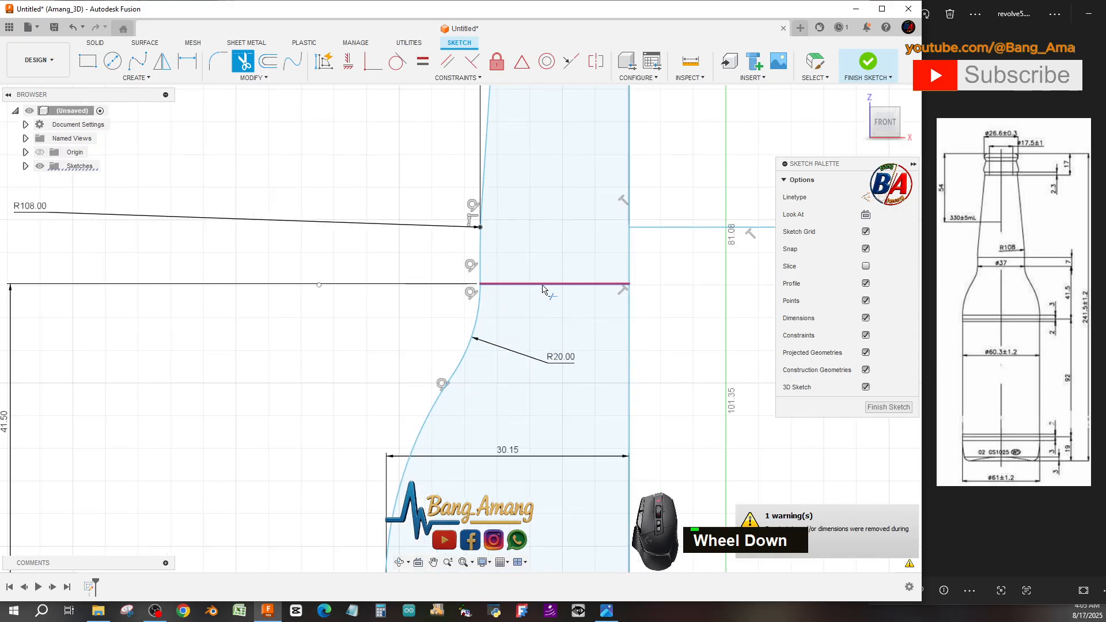
click(542, 288)
Inspect the completed half-profile along its full height and finish the sketch.
scroll(543, 291, up, 5)
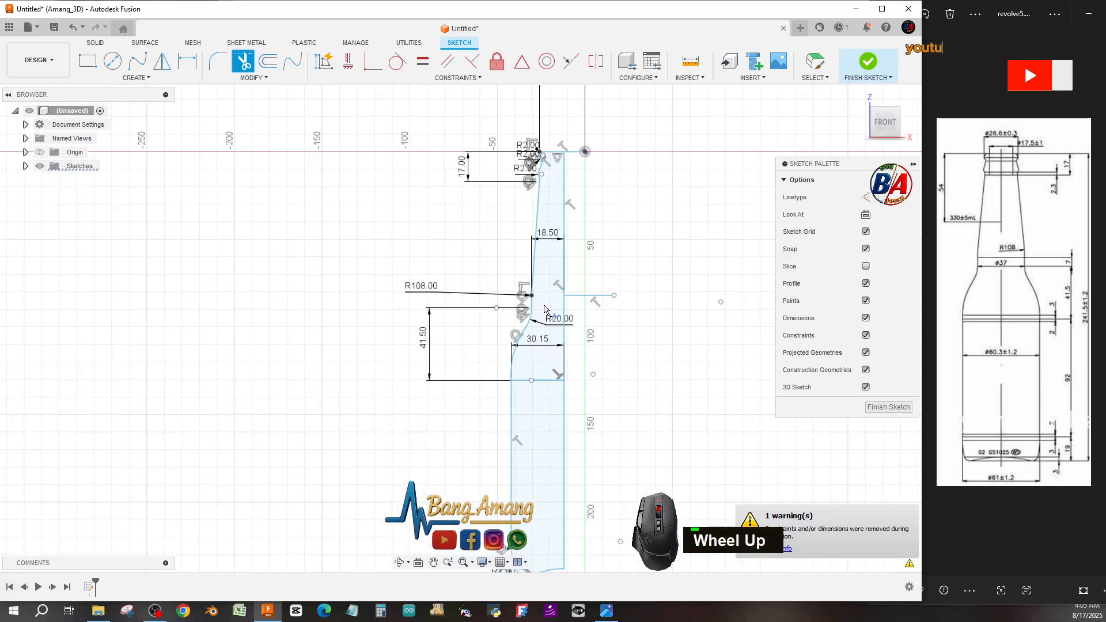
scroll(544, 162, down, 5)
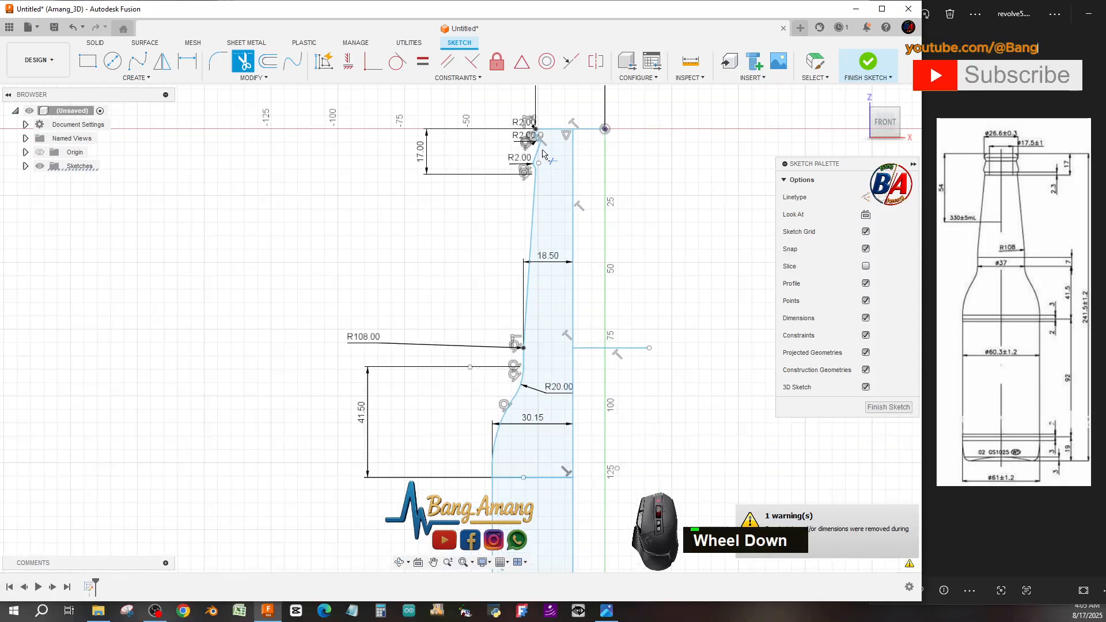
scroll(541, 147, up, 6)
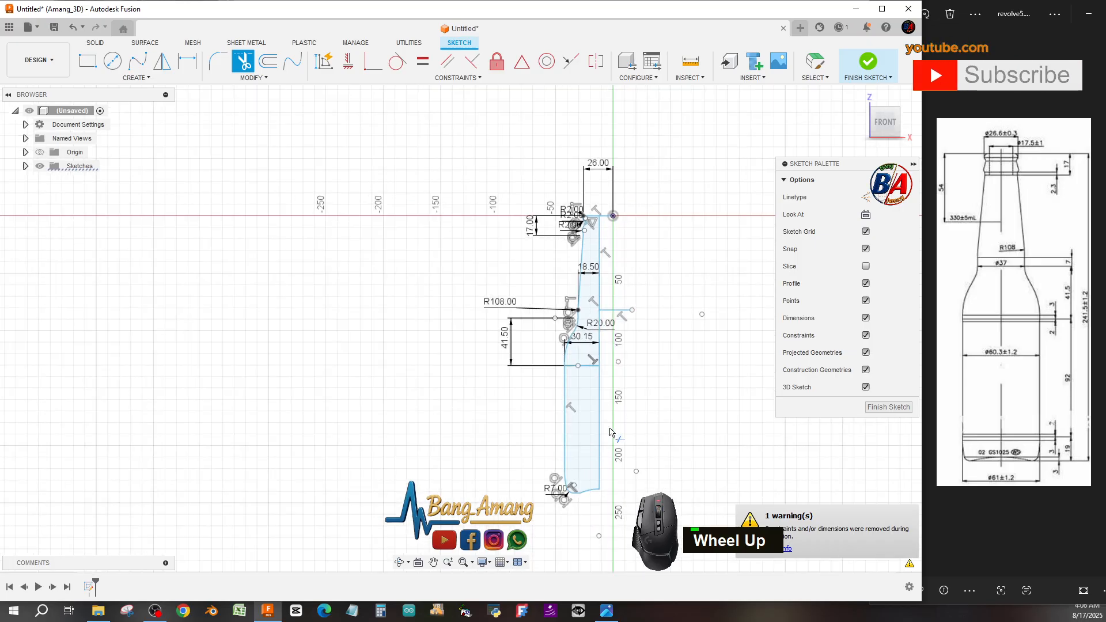
scroll(599, 437, down, 3)
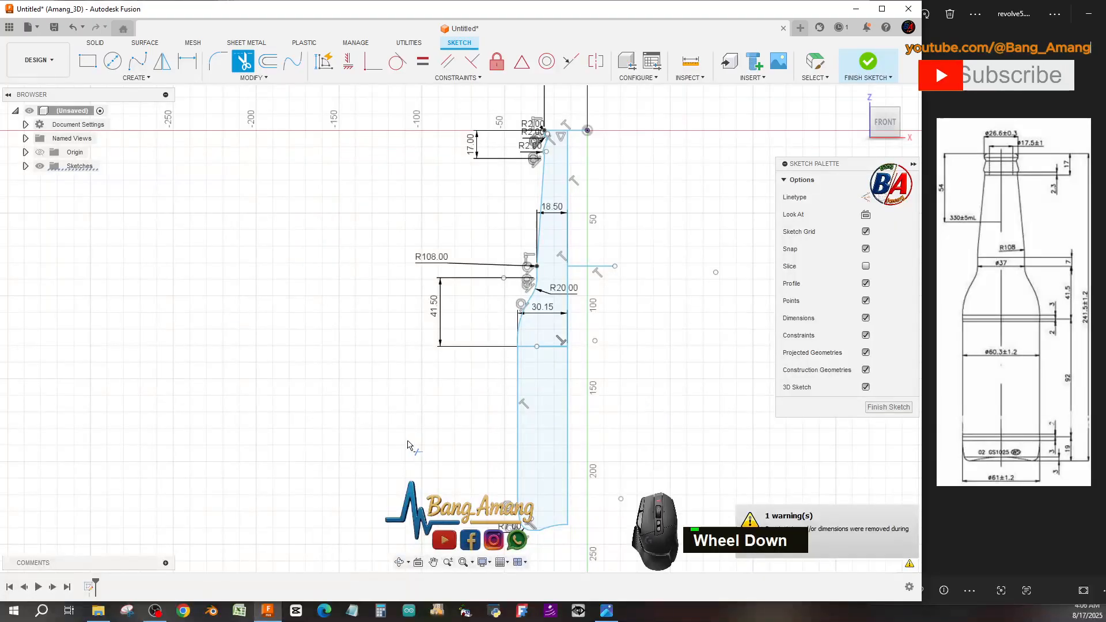
scroll(407, 445, down, 2)
scroll(283, 447, up, 3)
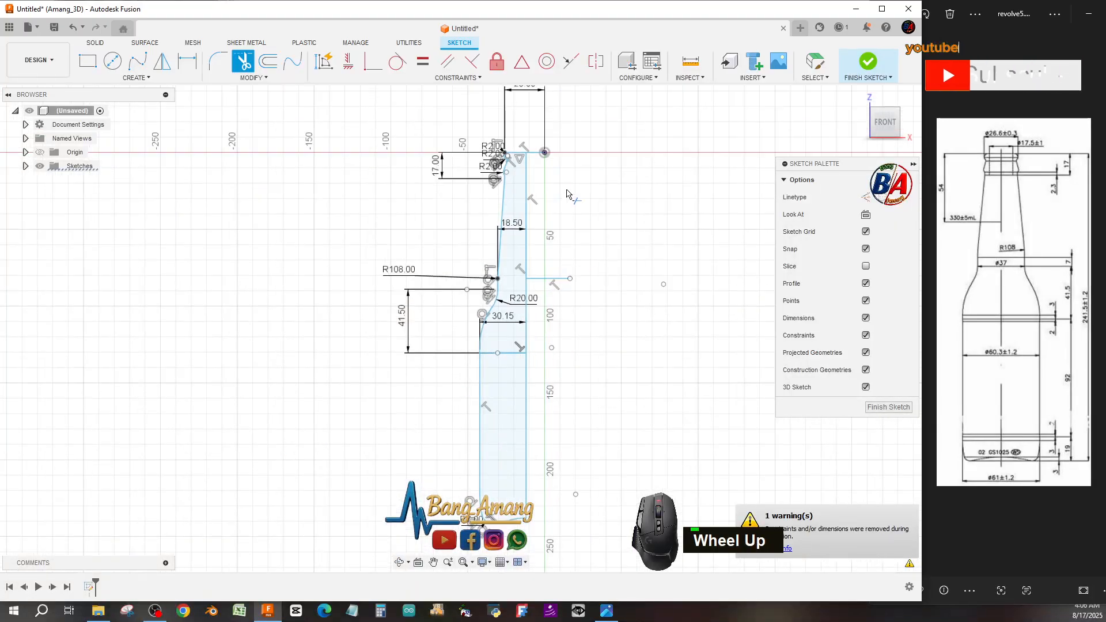
scroll(537, 238, down, 1)
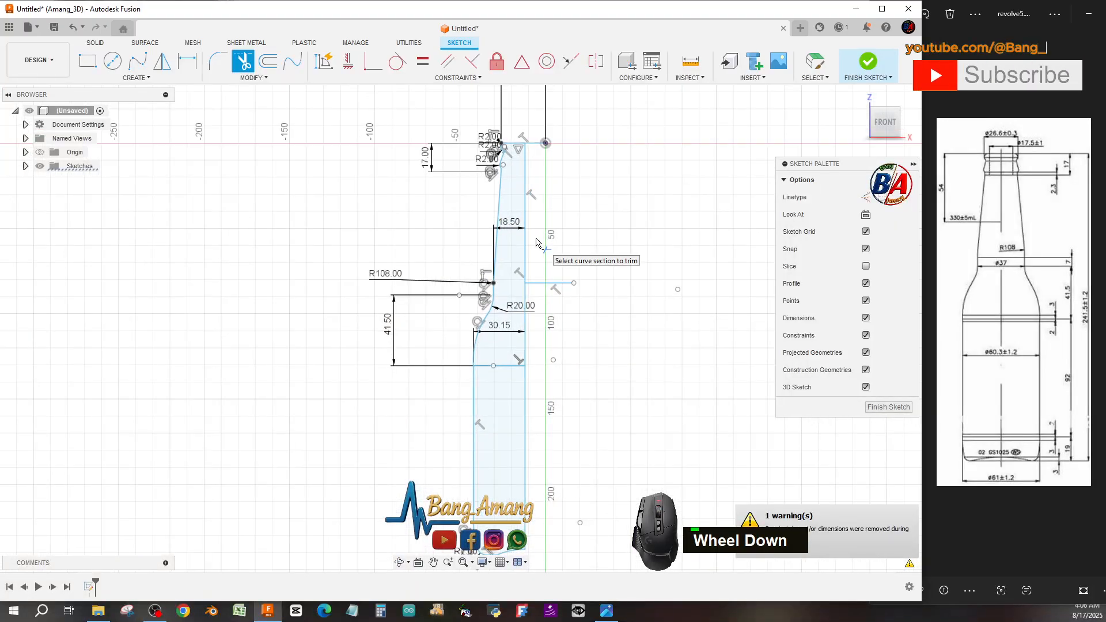
scroll(564, 288, up, 2)
scroll(599, 340, down, 2)
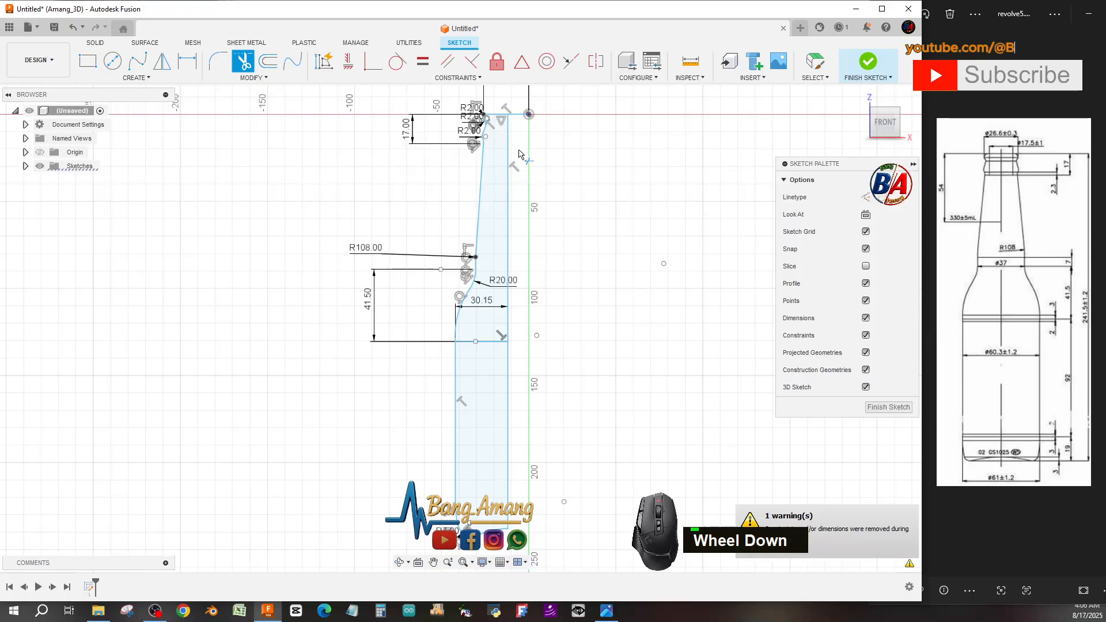
click(887, 408)
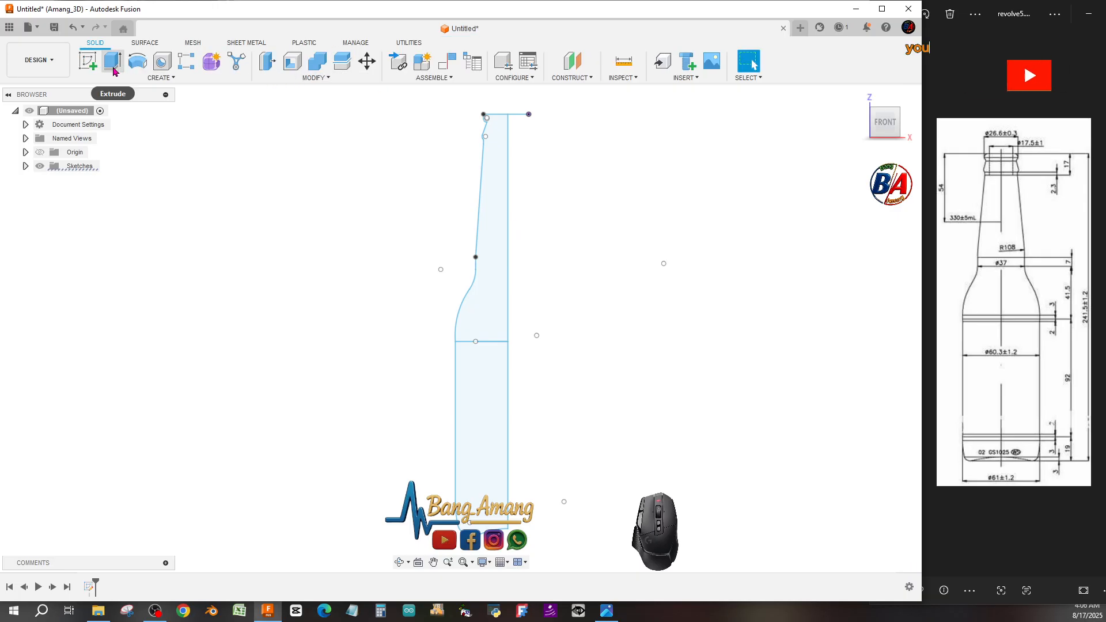
Revolve both profile regions a full 360 degrees around the vertical centre line into a new body.
click(137, 62)
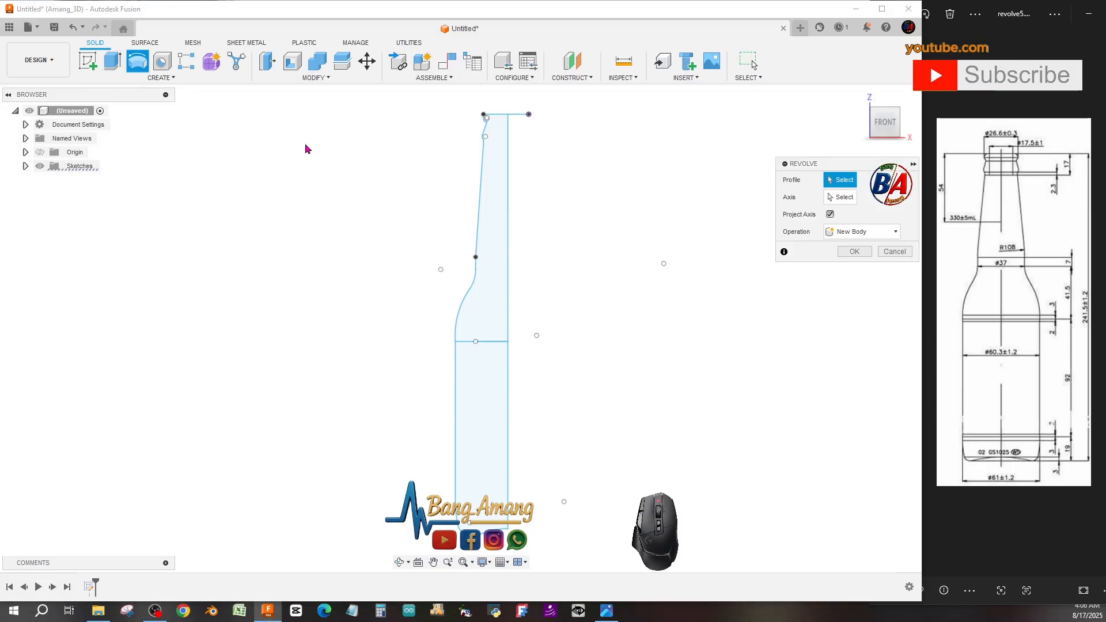
click(497, 209)
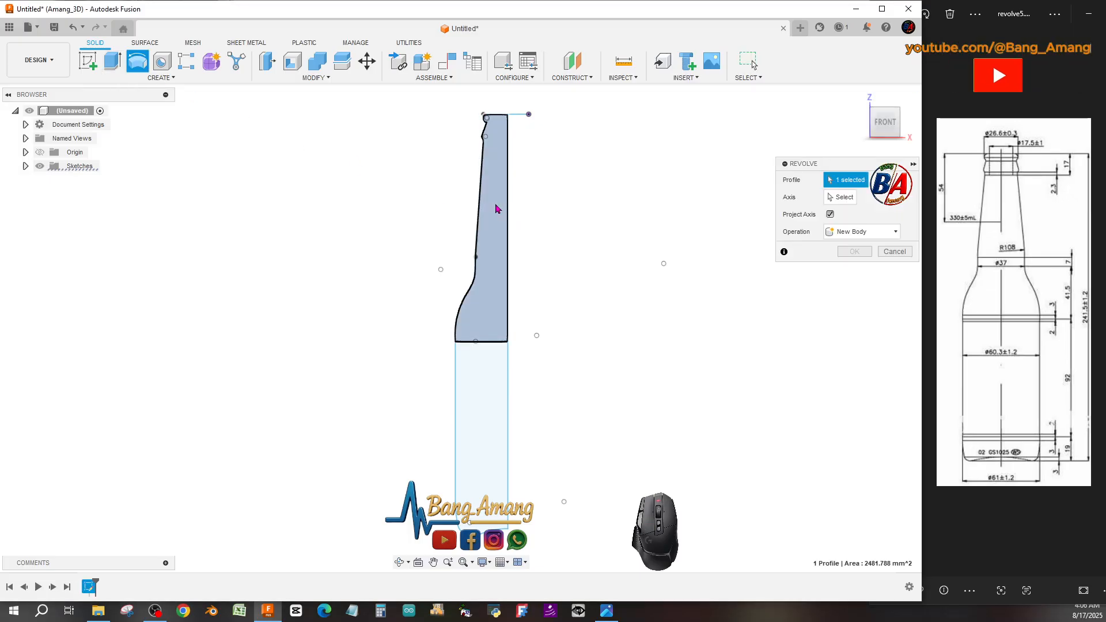
click(489, 384)
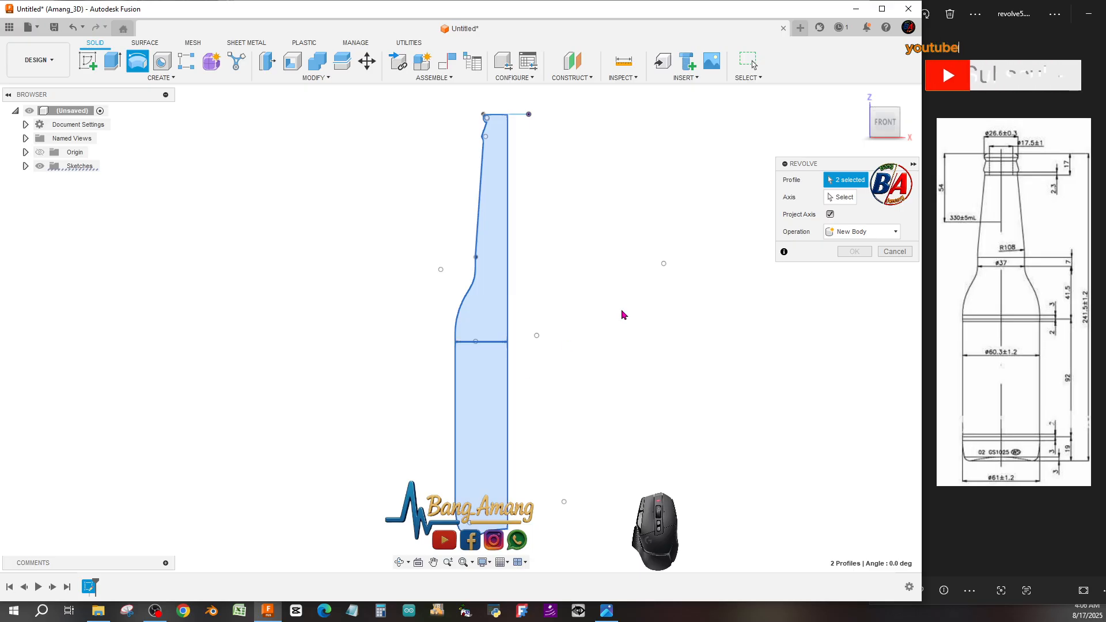
click(840, 197)
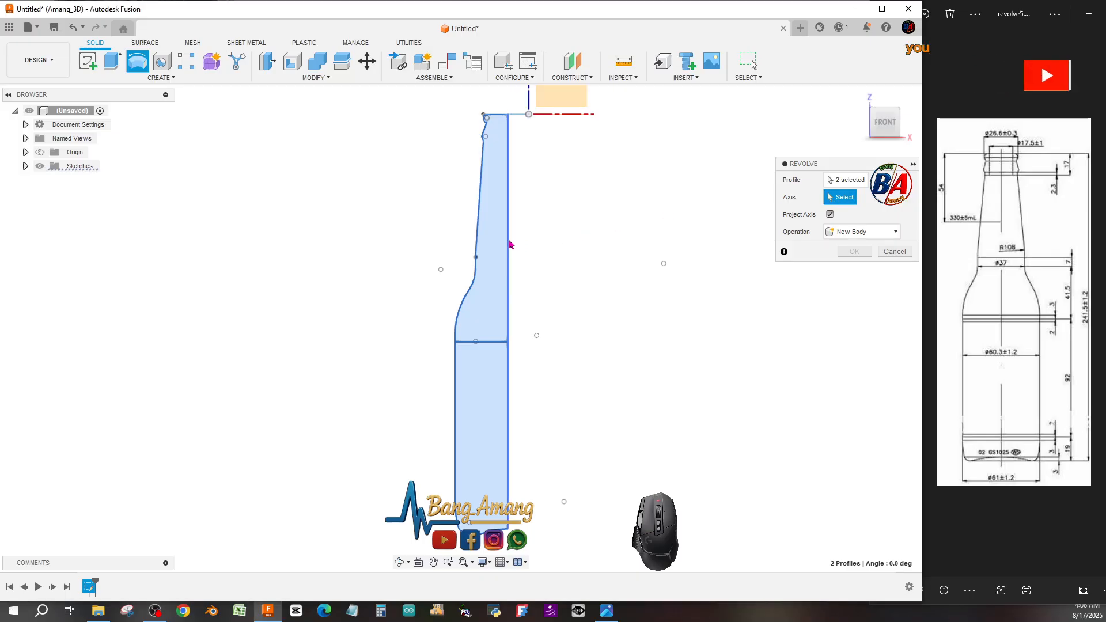
click(508, 244)
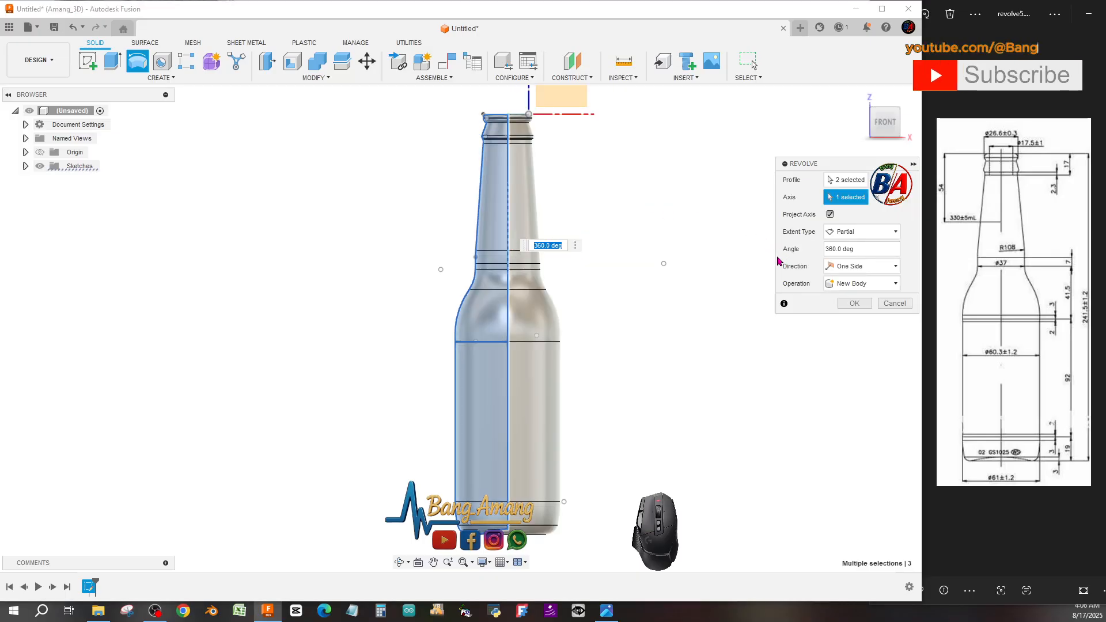
click(853, 304)
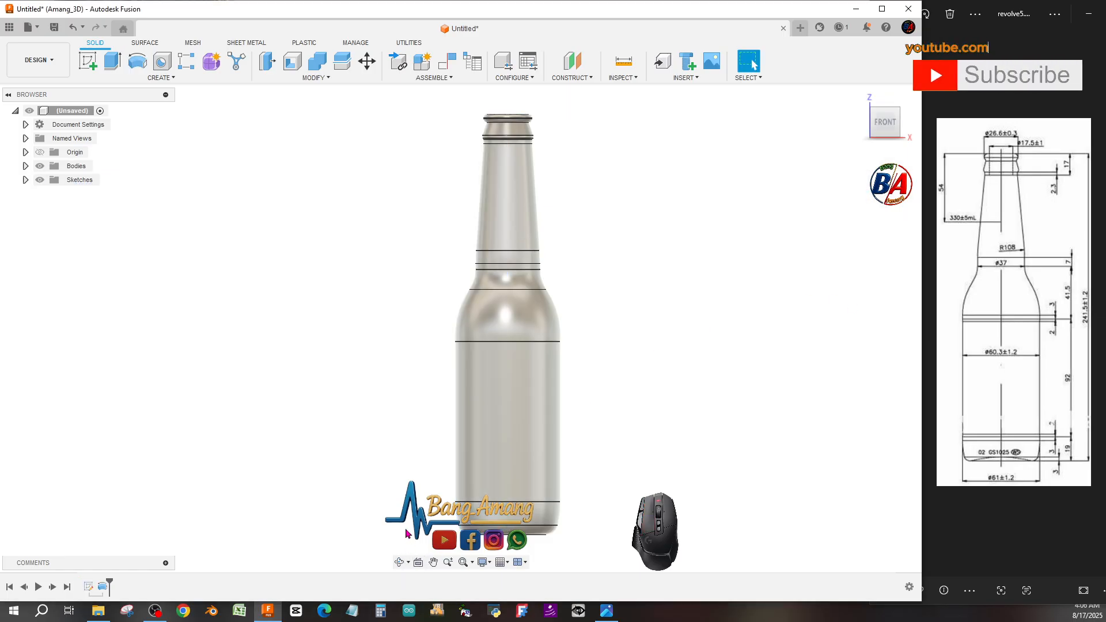
Start the Shell command and select the bottle's top face as the face to remove.
drag(462, 390, 477, 443)
scroll(505, 286, down, 2)
scroll(505, 285, up, 2)
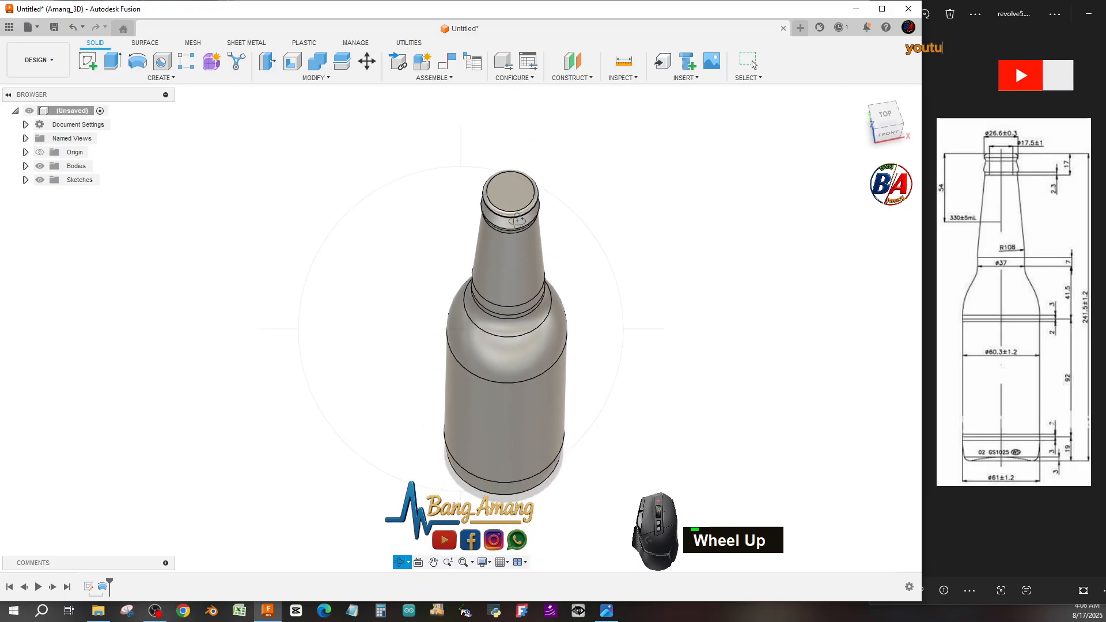
scroll(512, 201, down, 4)
drag(514, 207, 515, 197)
scroll(583, 238, up, 3)
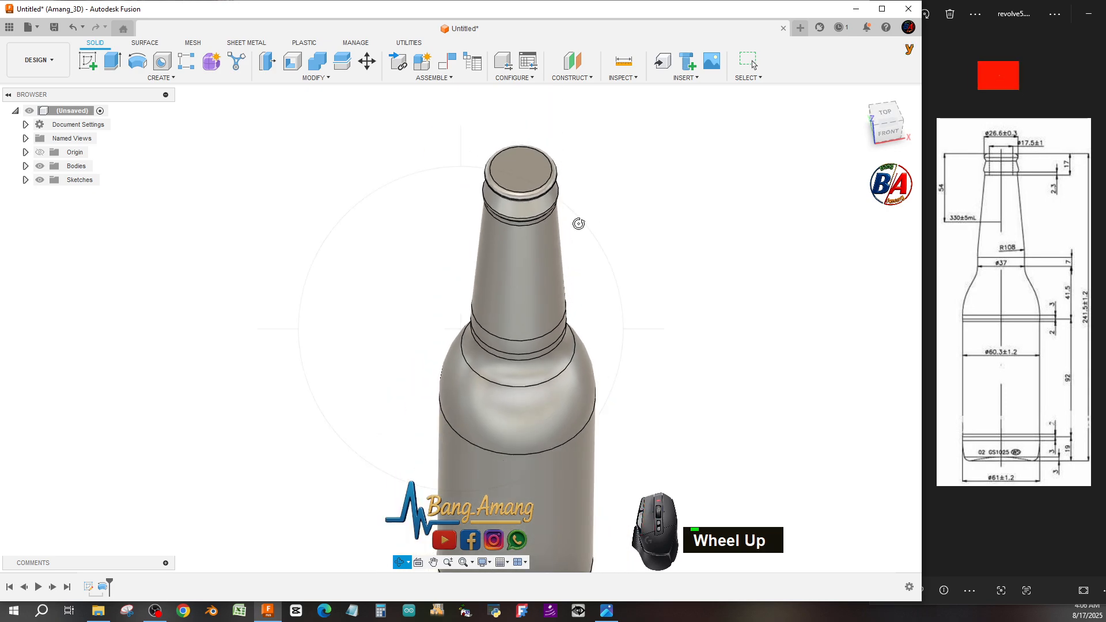
right_click(588, 216)
click(626, 217)
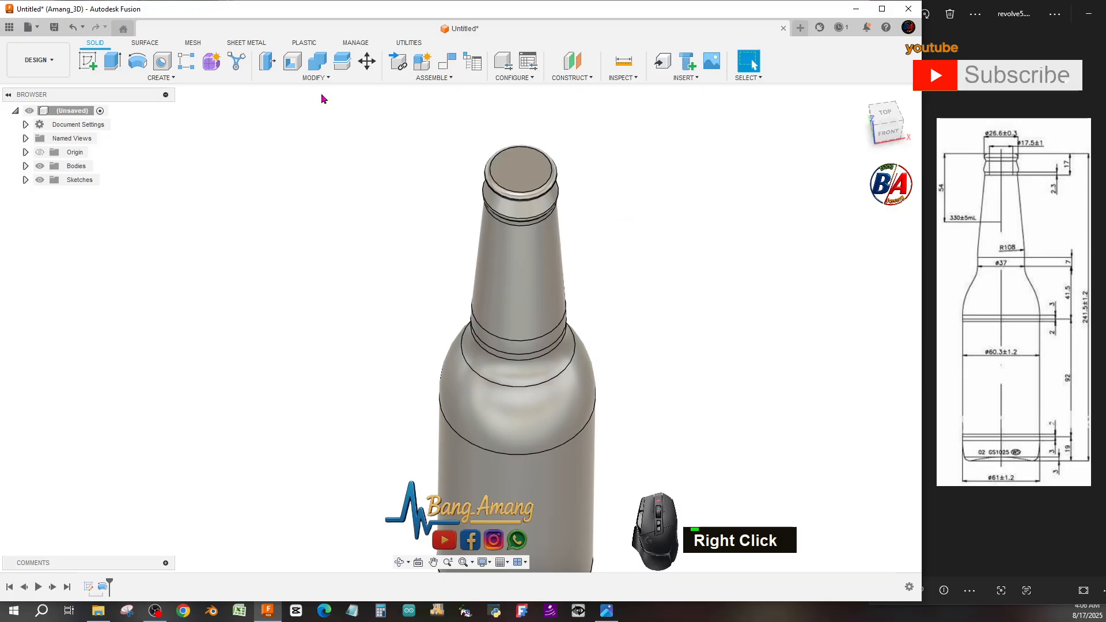
click(292, 62)
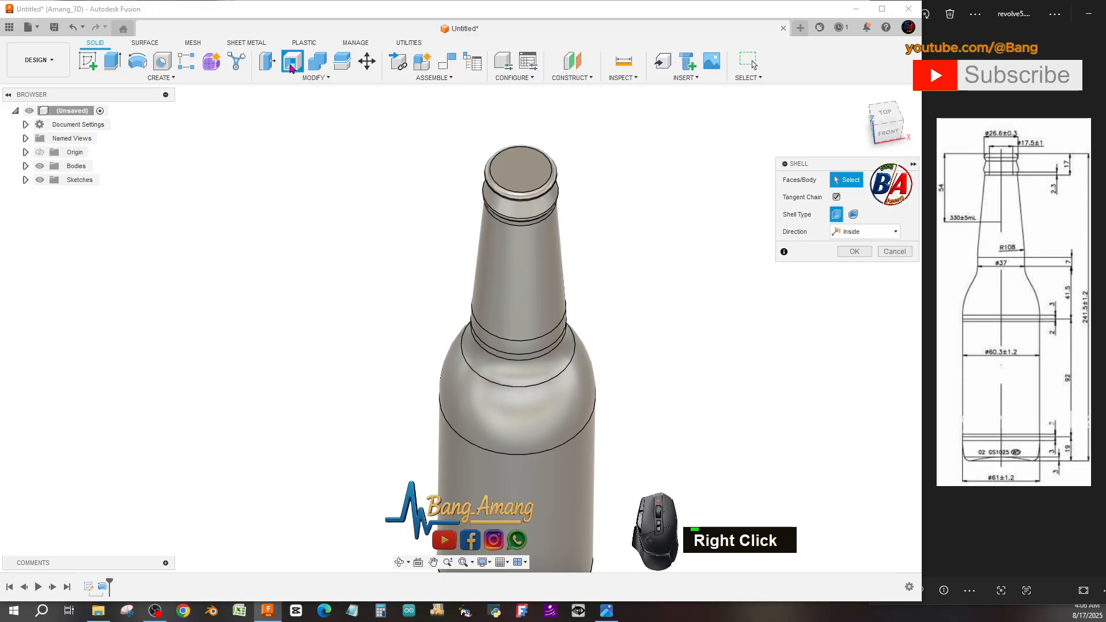
scroll(517, 173, down, 2)
click(516, 172)
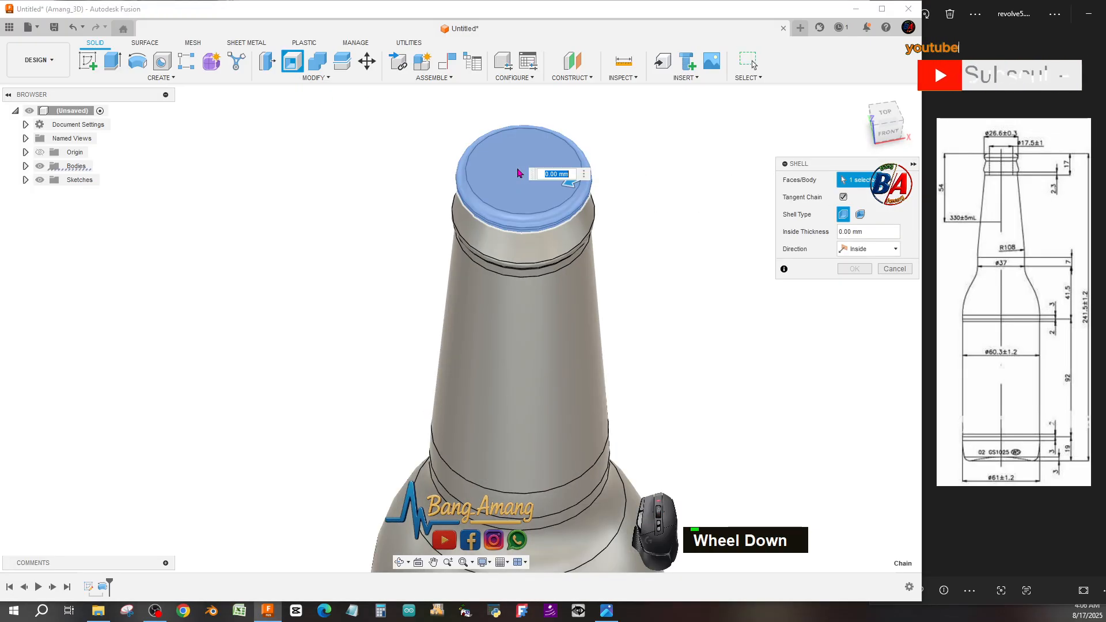
Set the shell's inside thickness to 2 mm and try to create the shell.
scroll(505, 168, up, 1)
scroll(505, 169, up, 2)
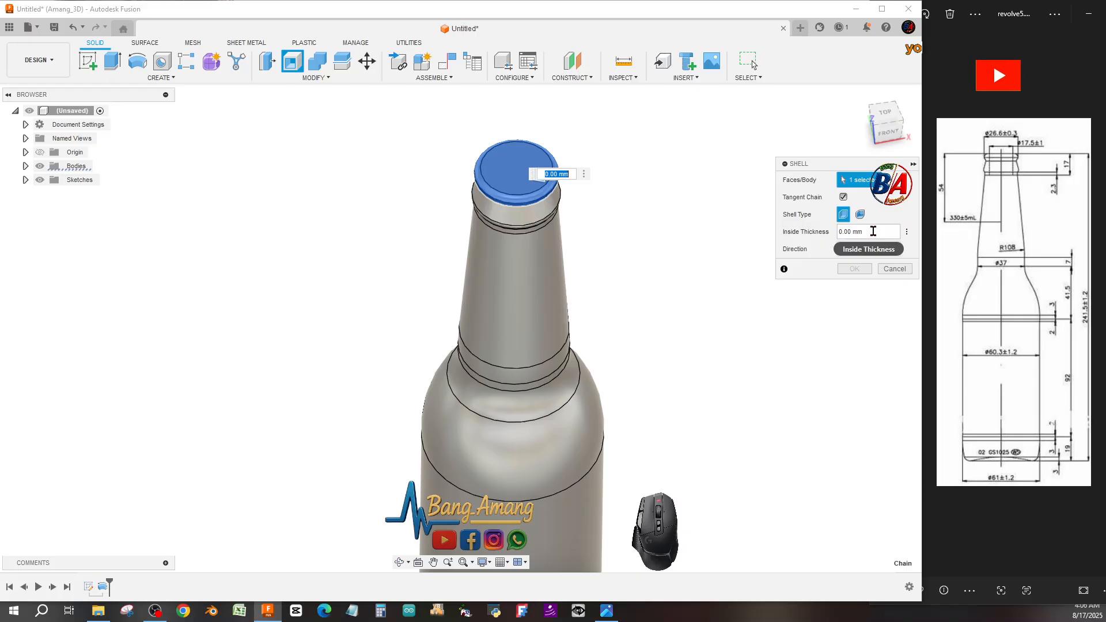
click(864, 231)
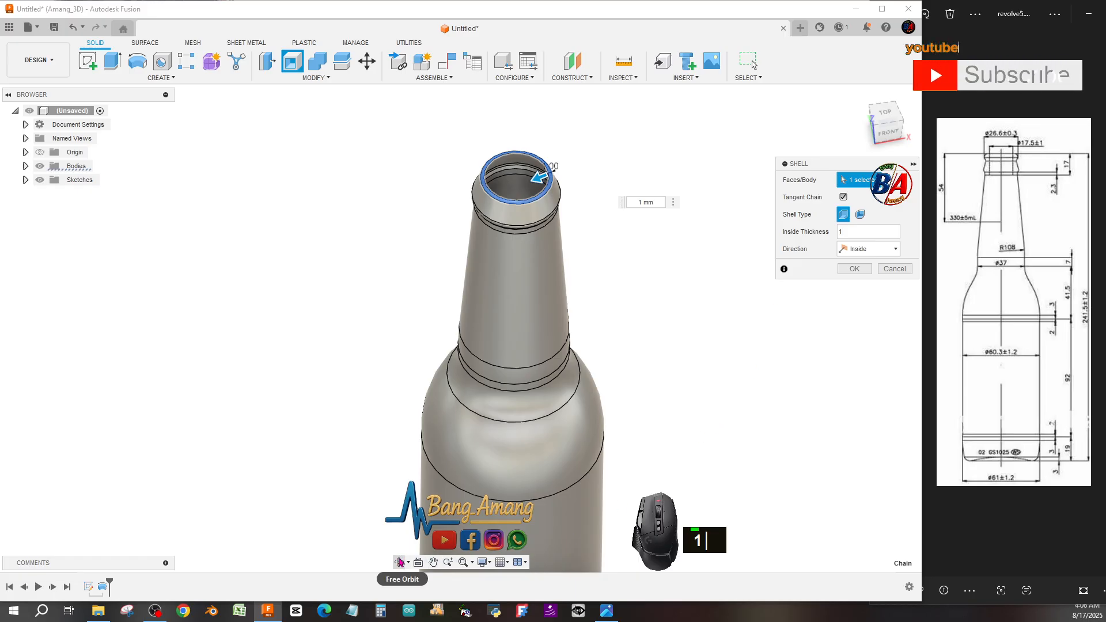
click(401, 562)
drag(451, 351, 479, 369)
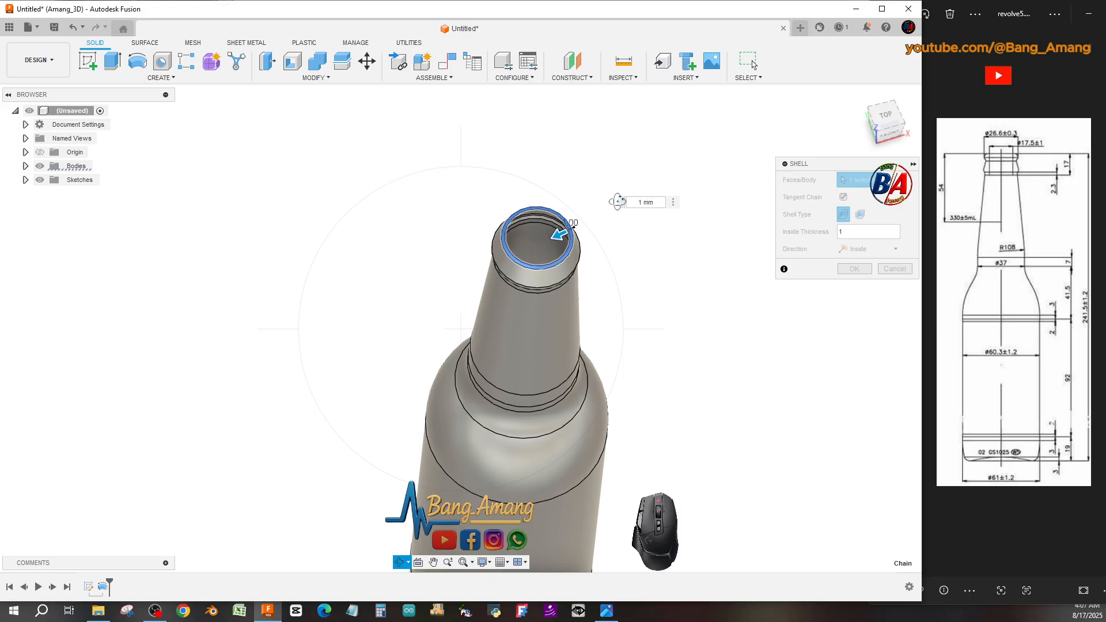
click(636, 200)
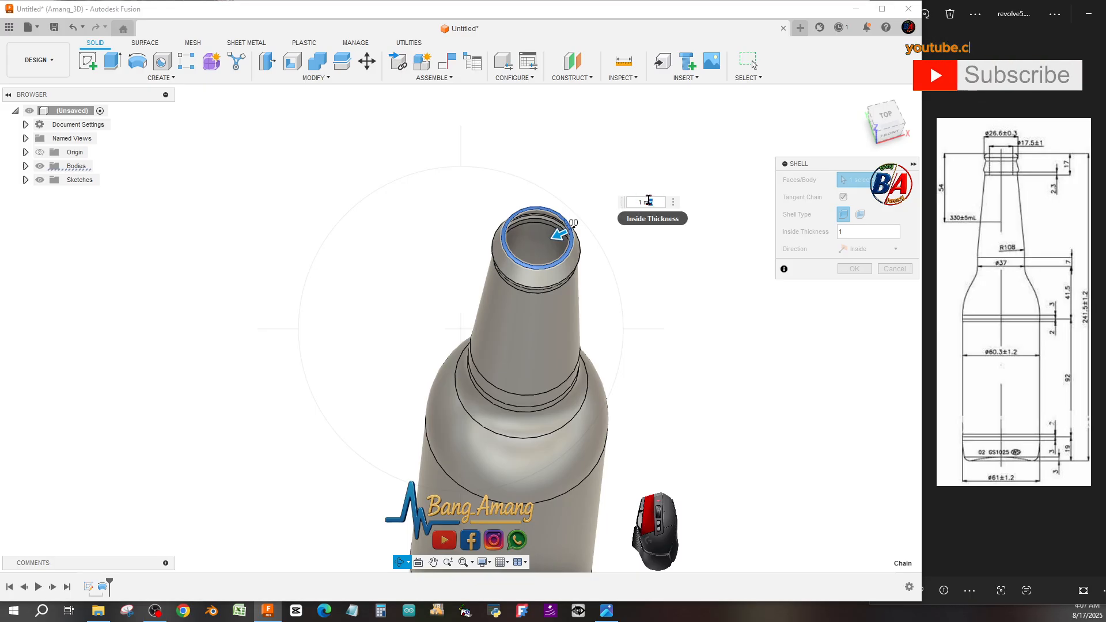
text(2)
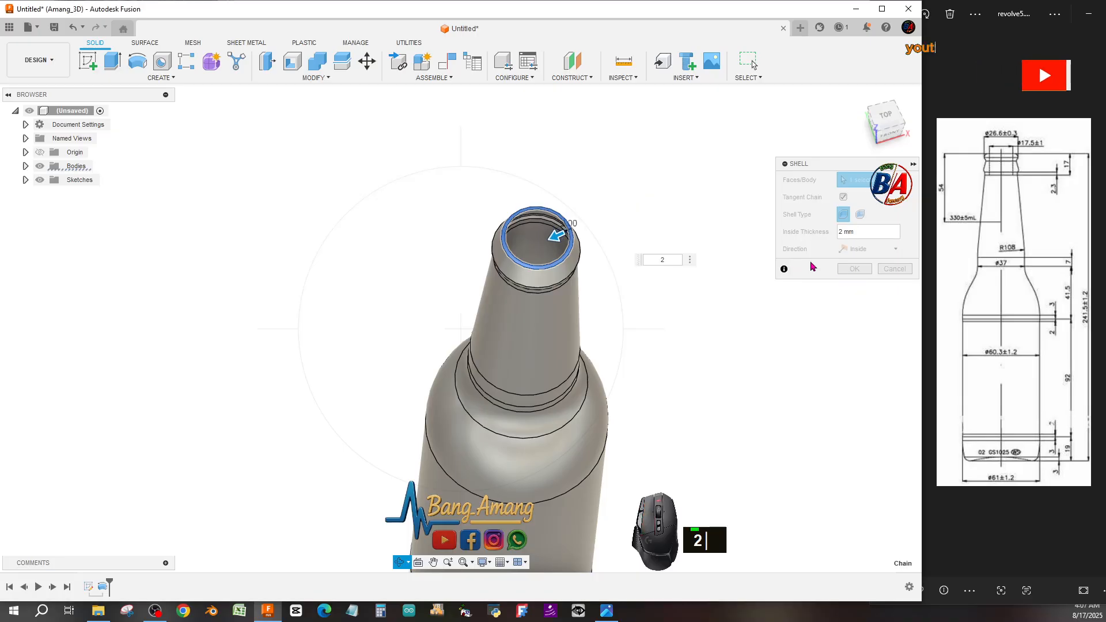
right_click(620, 205)
click(663, 207)
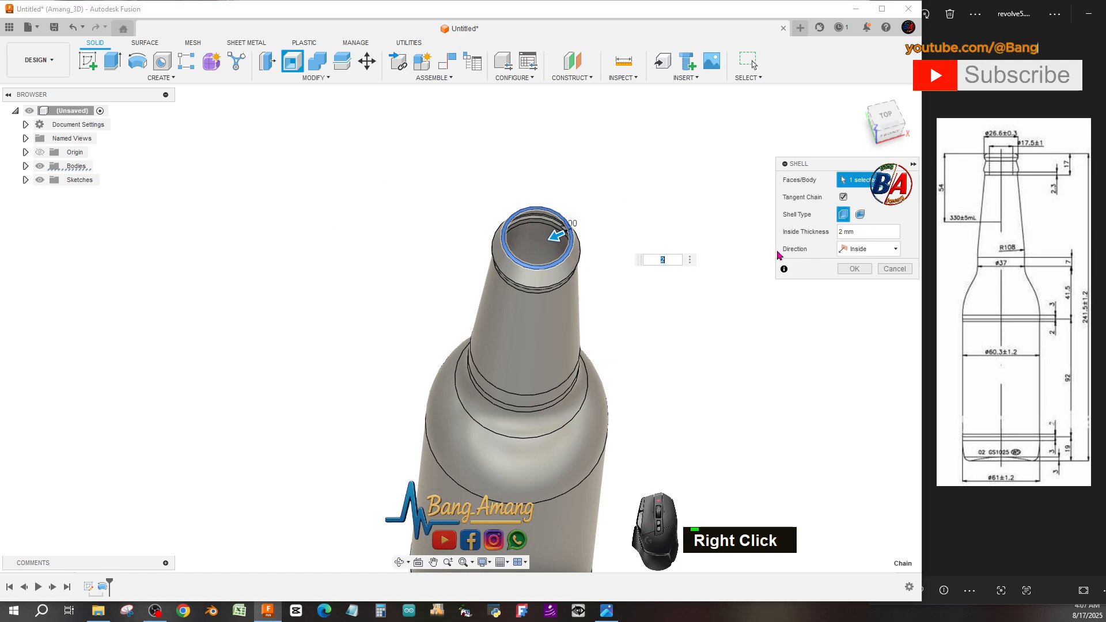
click(852, 269)
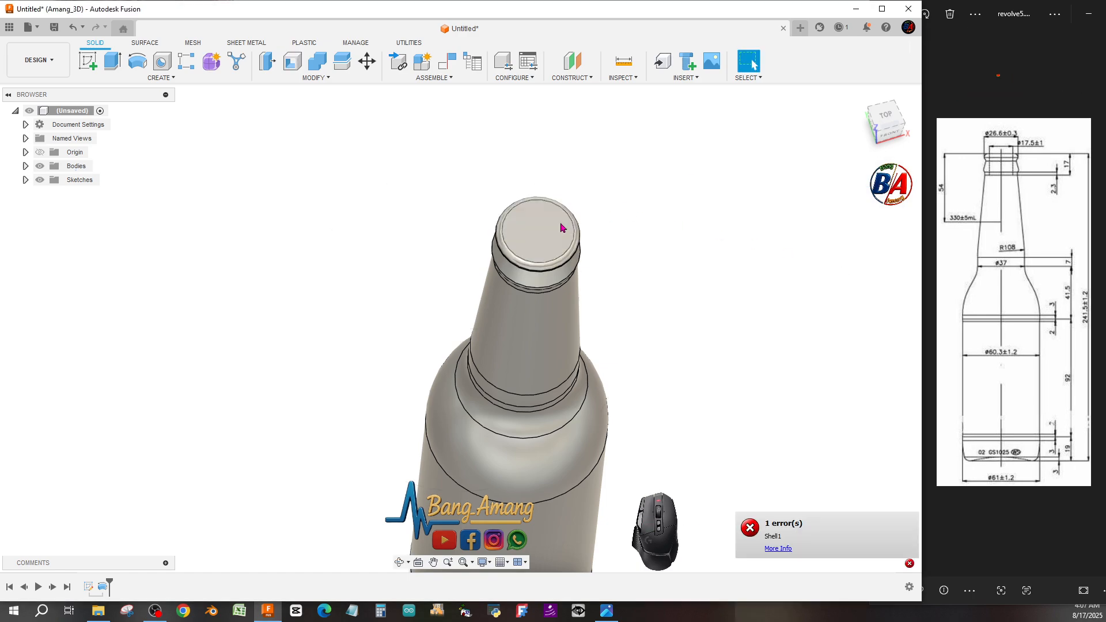
Extrude the bottle's top face as a cut with a distance of -10 mm.
scroll(562, 227, up, 2)
scroll(561, 227, up, 2)
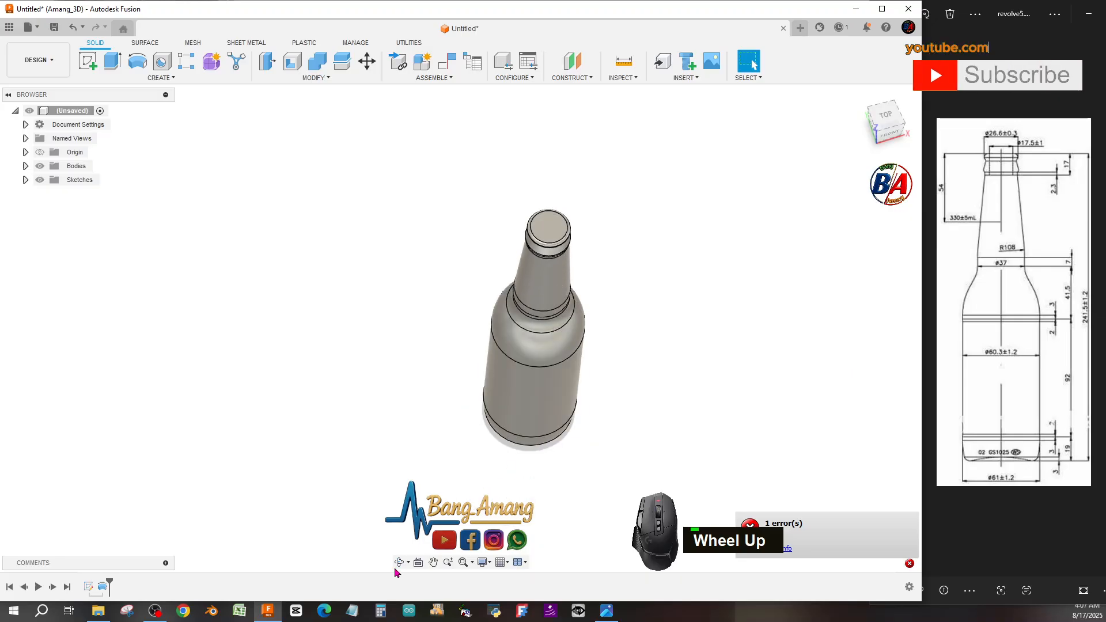
drag(463, 523, 495, 552)
scroll(547, 288, down, 2)
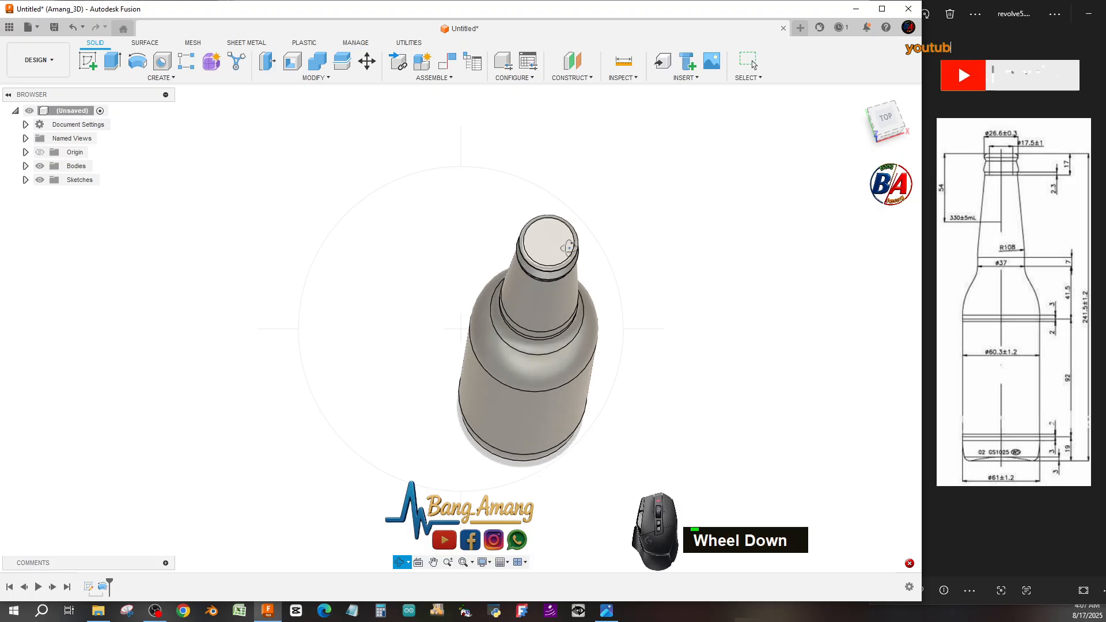
drag(569, 265, 550, 170)
scroll(551, 167, up, 2)
scroll(551, 167, down, 5)
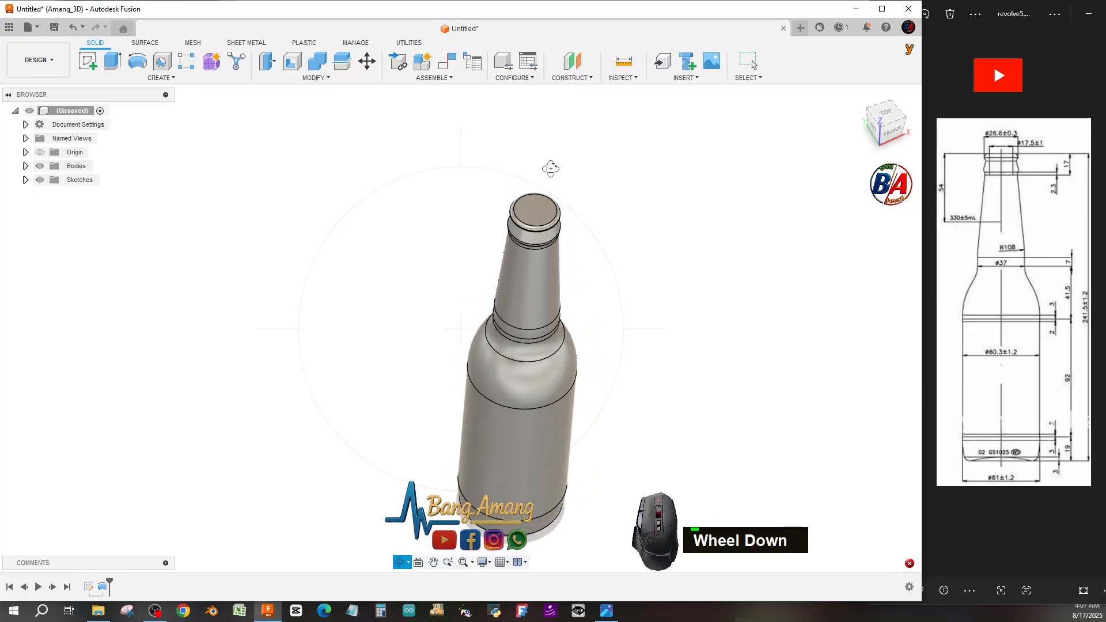
right_click(551, 167)
click(590, 169)
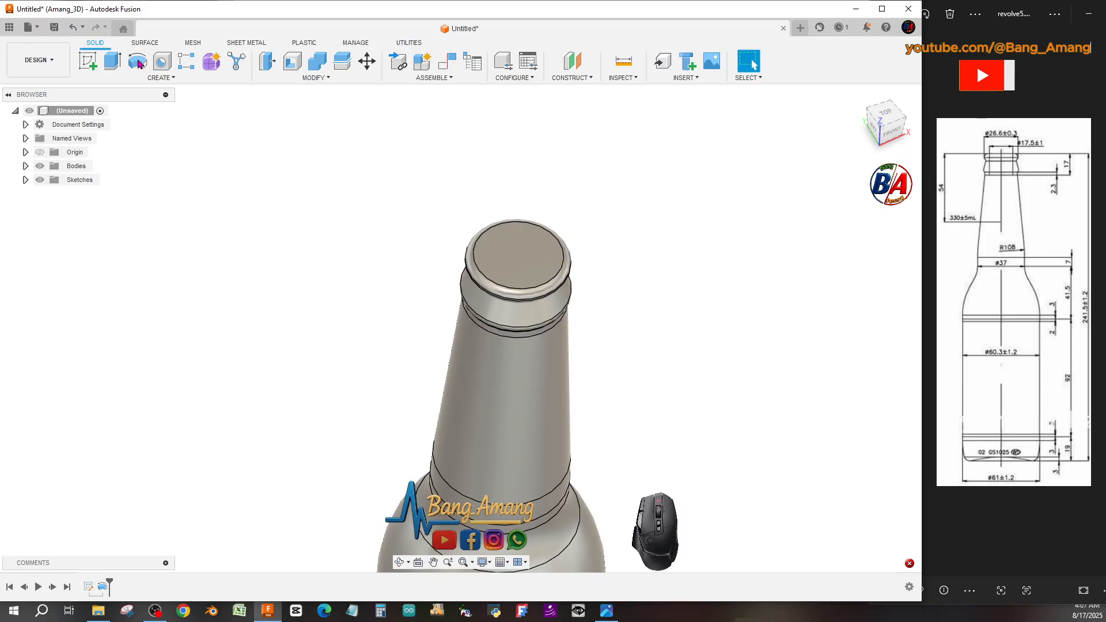
click(111, 61)
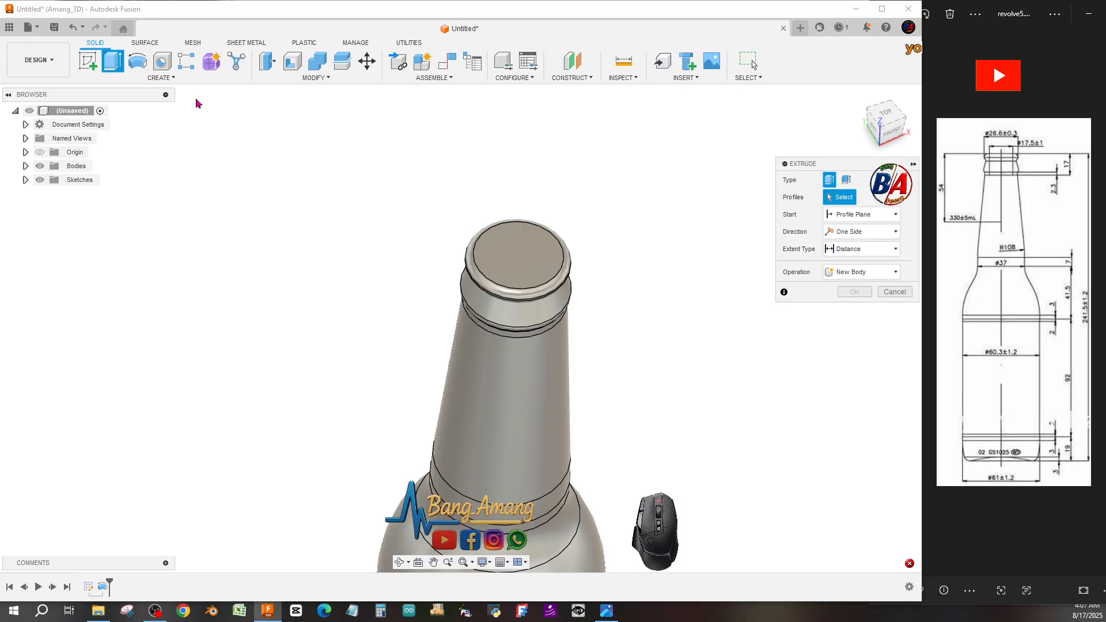
click(491, 249)
text(-10)
key(Return)
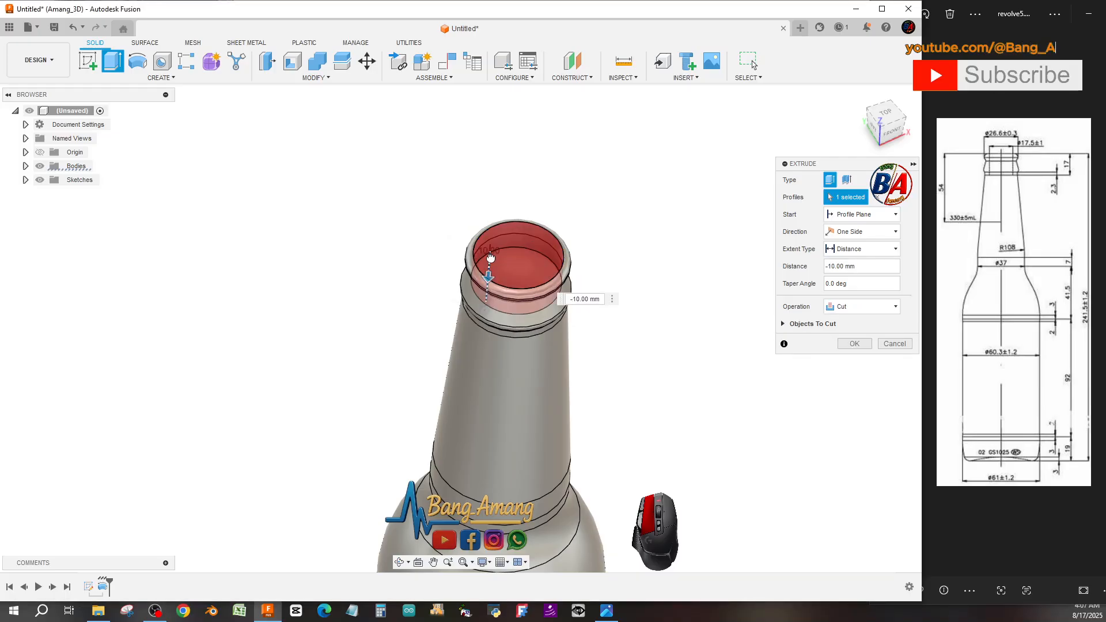
click(854, 344)
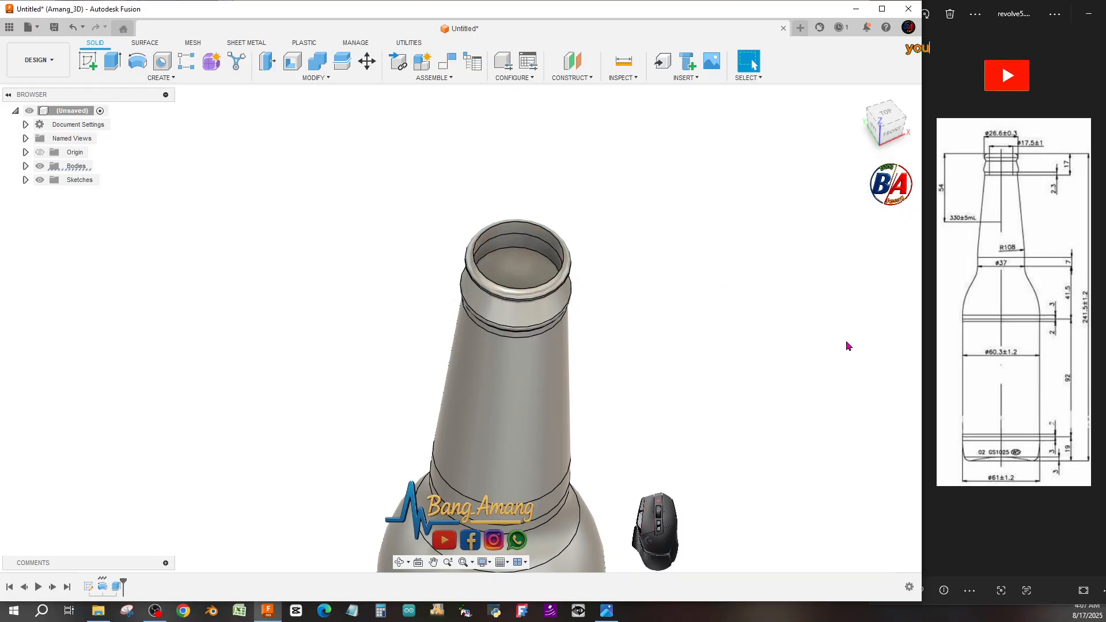
Undo the extrude cut and the failed shell.
scroll(596, 260, down, 2)
scroll(520, 410, up, 2)
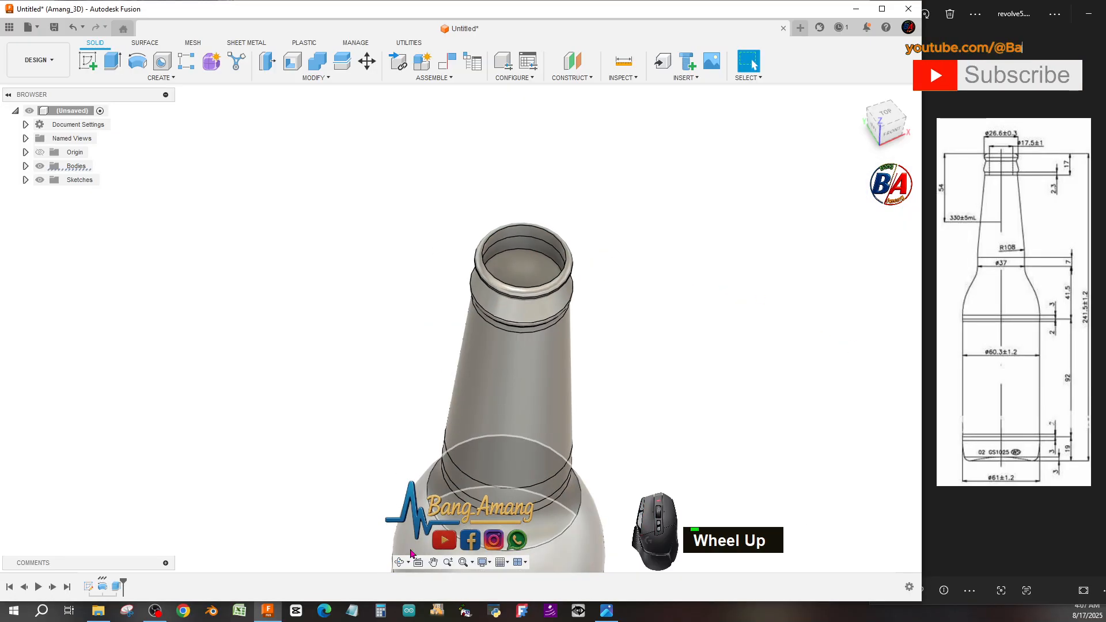
shift+middle_drag(452, 404, 450, 413)
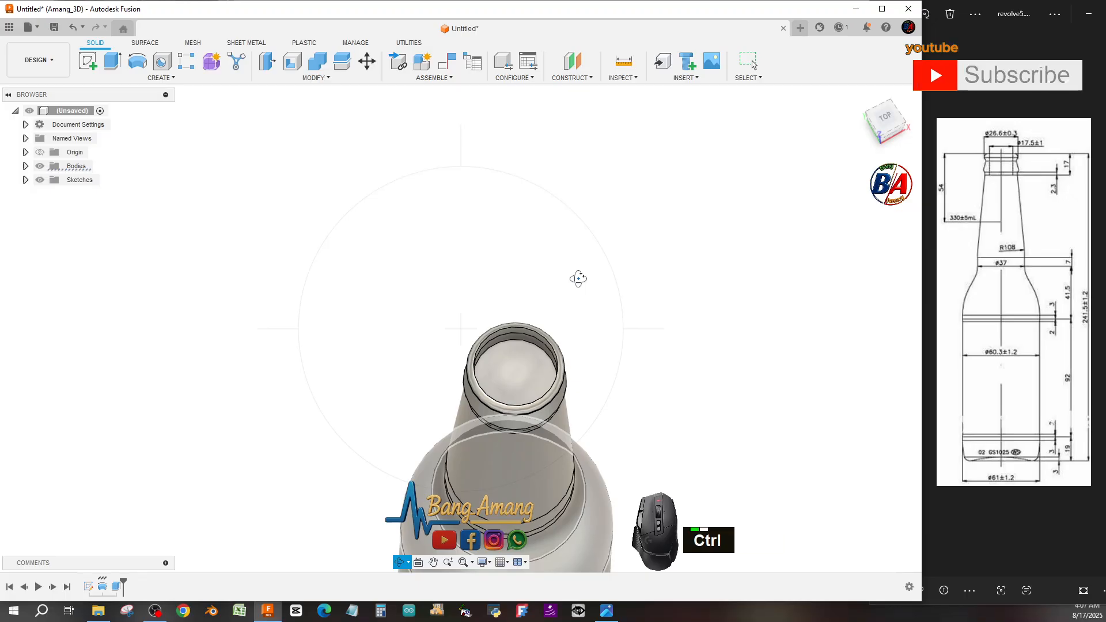
key(ctrl+z)
key(ctrl+z)
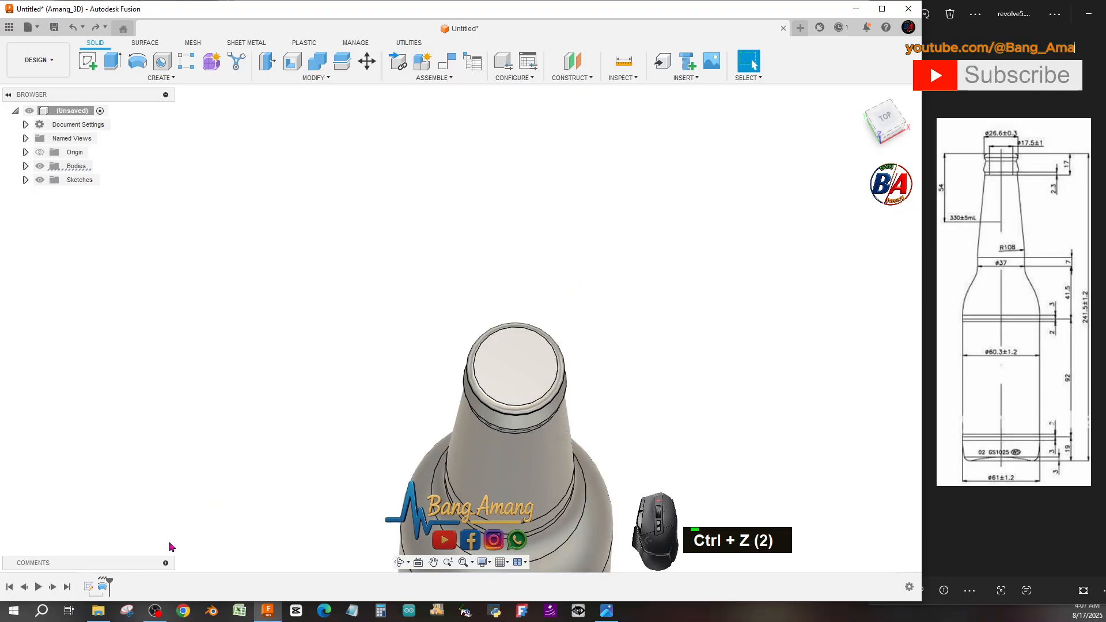
Start Shell again on the bottle's top face and try inside thicknesses of 2 mm and 5 mm.
click(293, 60)
click(528, 360)
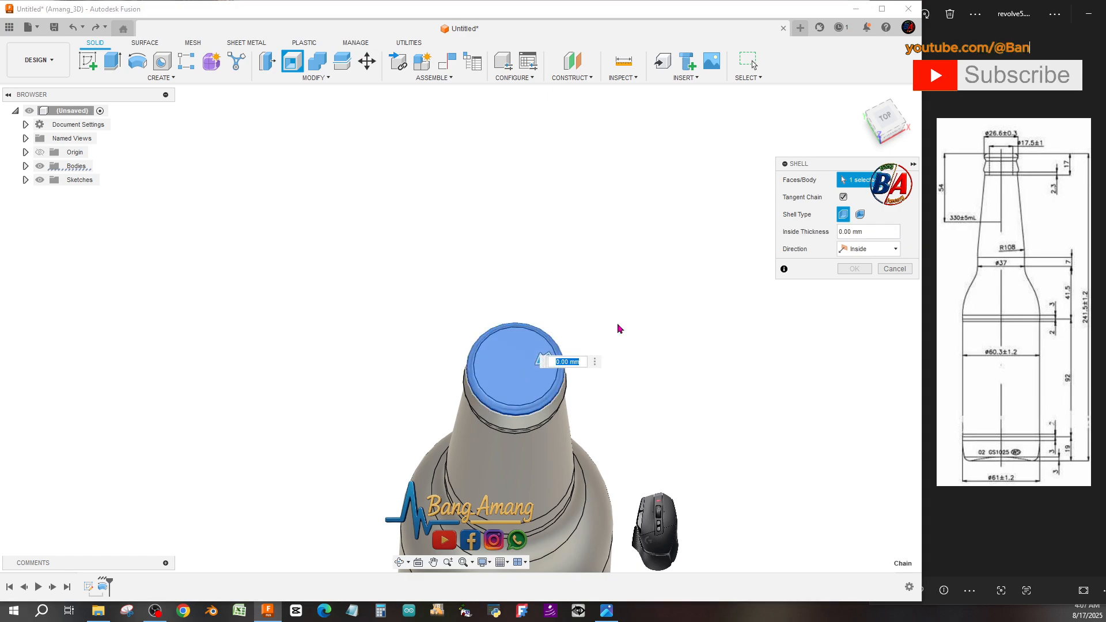
text(2)
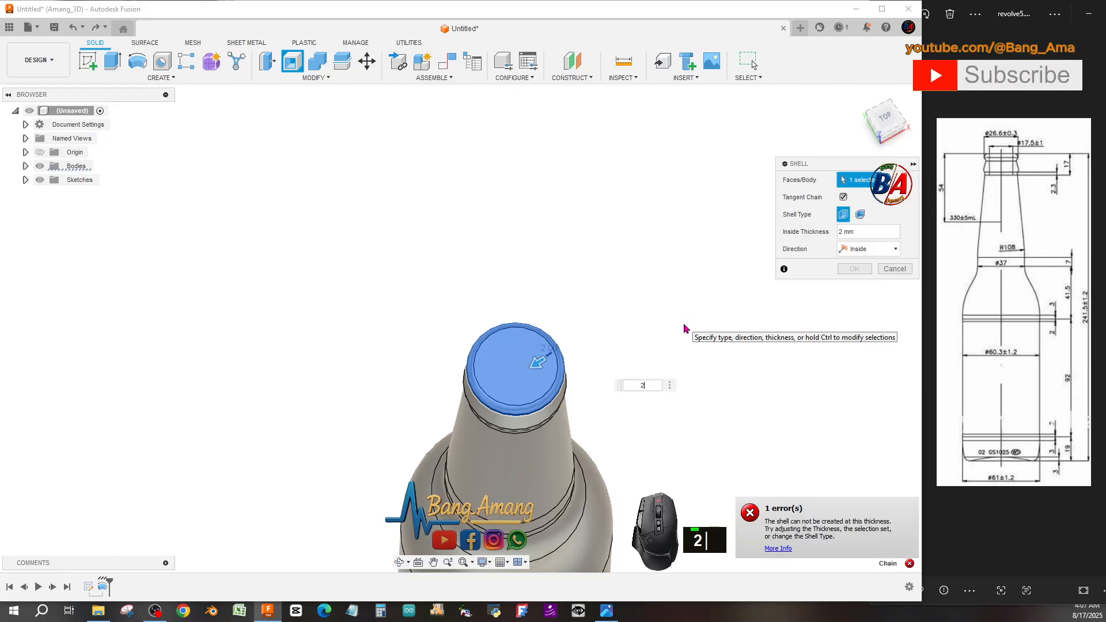
mouse_move(543, 368)
mouse_down()
mouse_move(560, 360)
mouse_move(528, 365)
mouse_up()
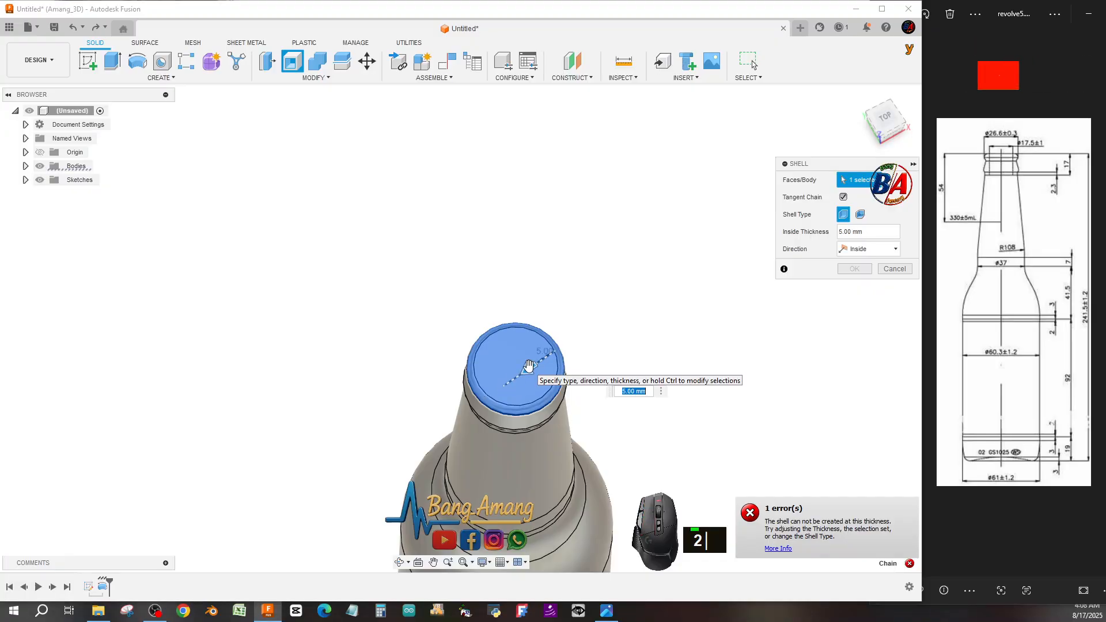
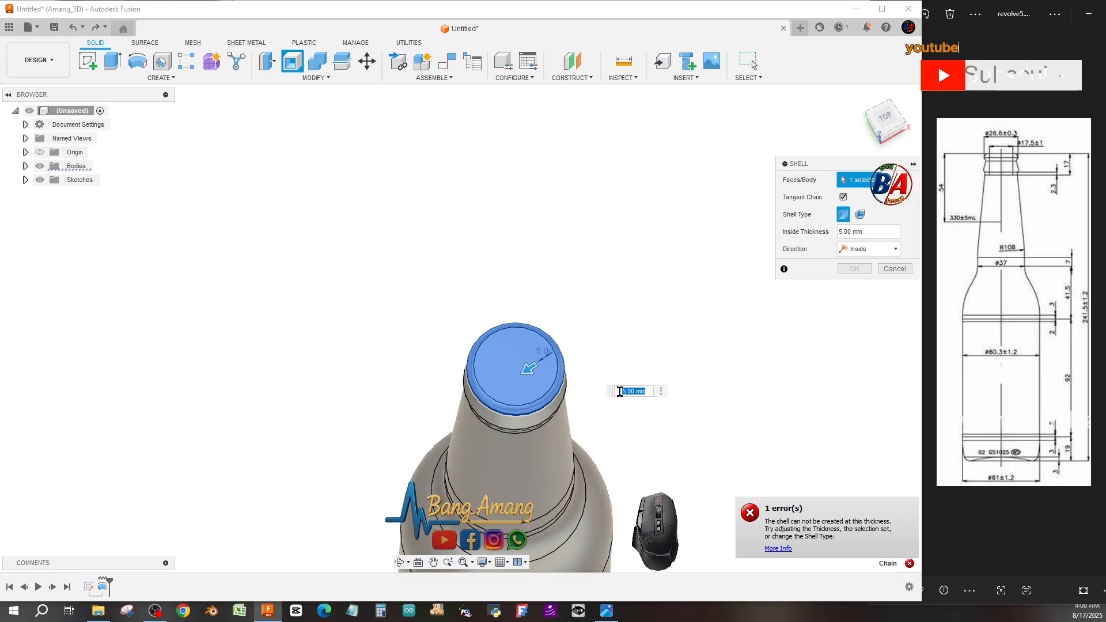
Cancel the shell command and reopen the bottle's profile sketch for editing.
scroll(586, 326, up, 4)
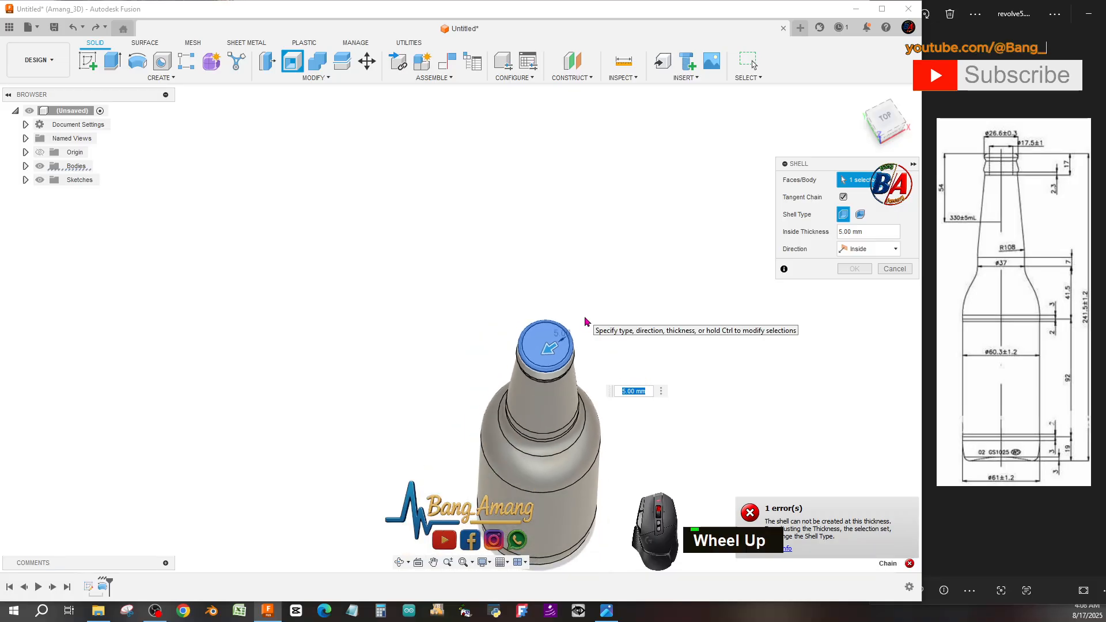
click(894, 269)
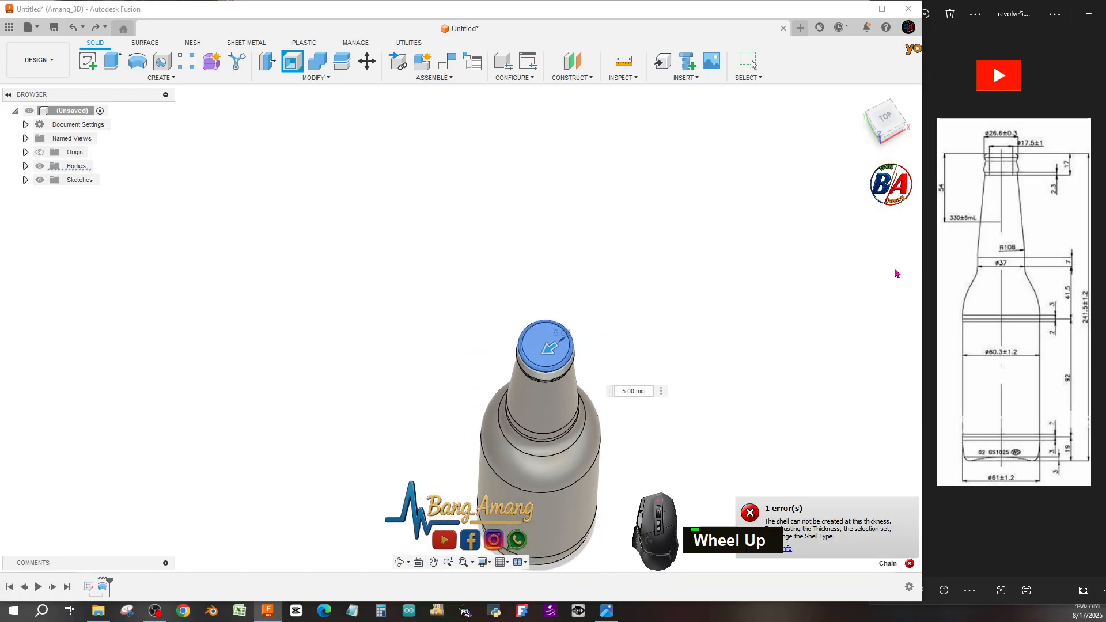
scroll(556, 339, down, 3)
scroll(557, 275, up, 5)
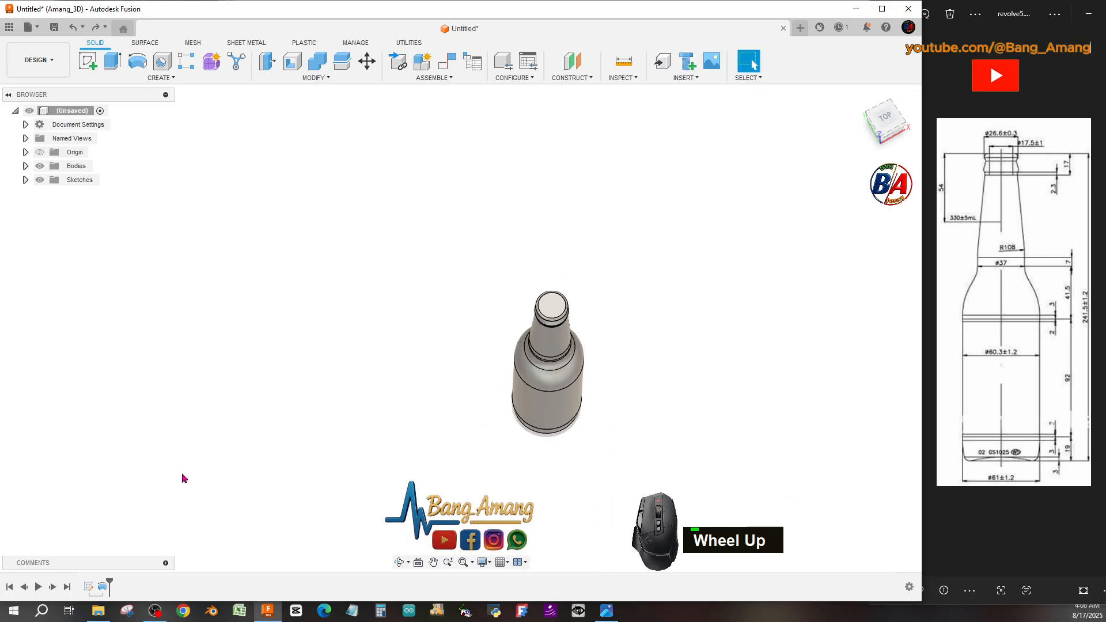
right_click(89, 587)
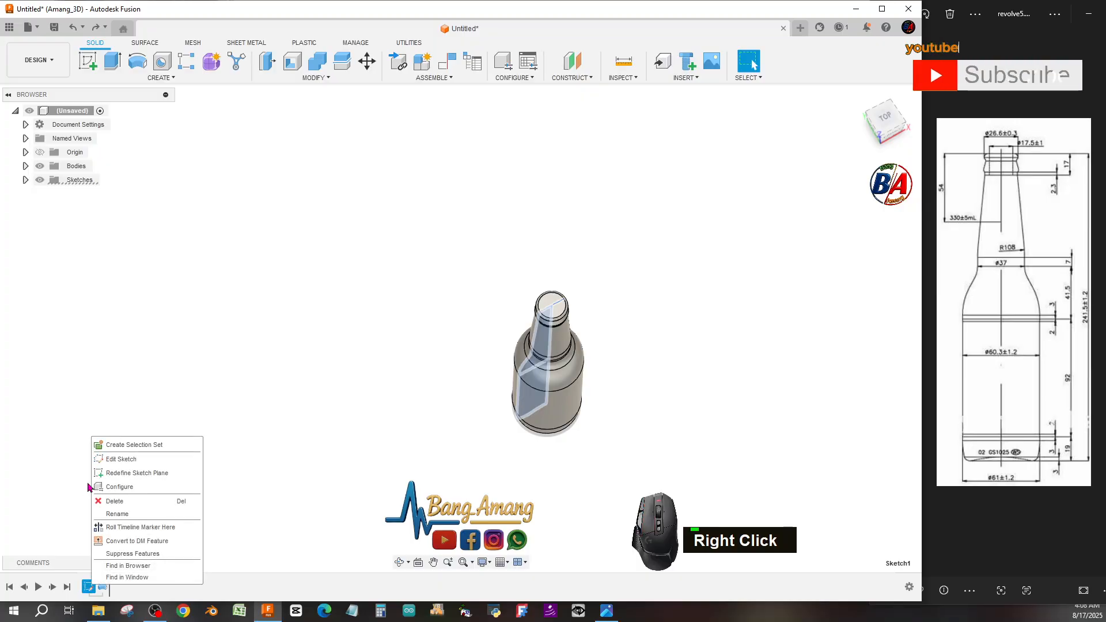
click(121, 459)
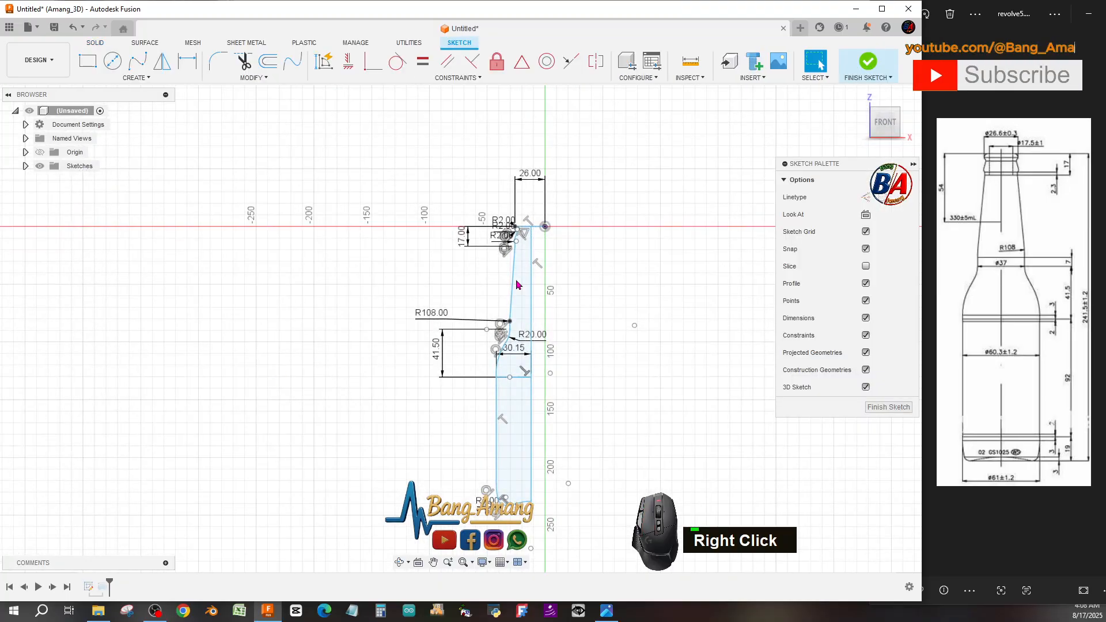
Trim away the horizontal line crossing the bottle body in the profile sketch.
scroll(530, 283, down, 1)
scroll(524, 196, up, 2)
scroll(518, 192, down, 4)
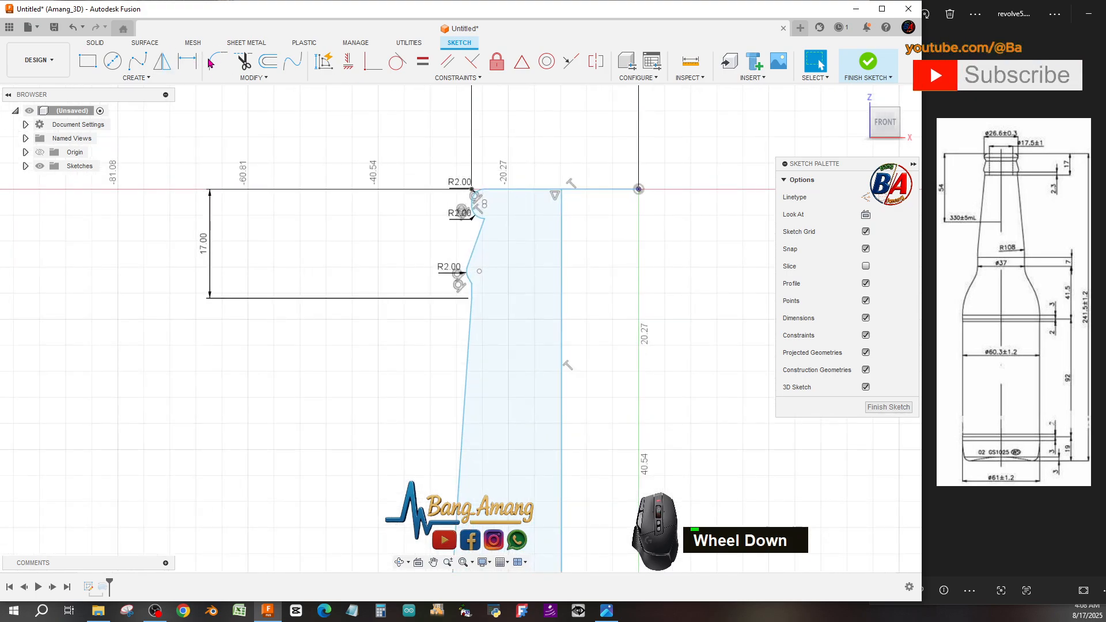
scroll(400, 102, down, 1)
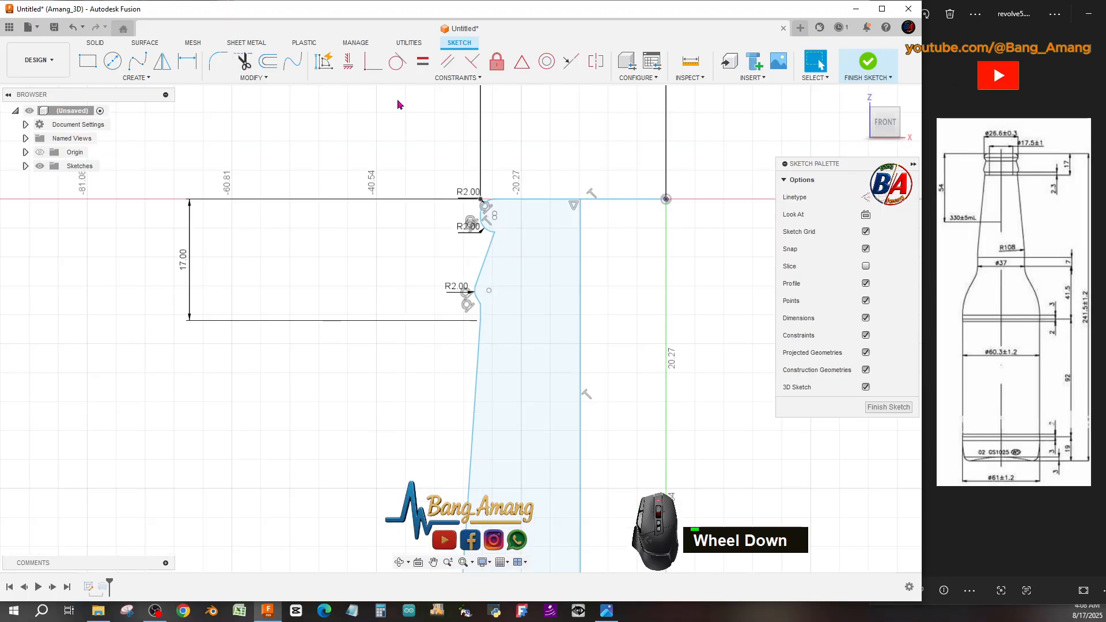
scroll(400, 102, up, 4)
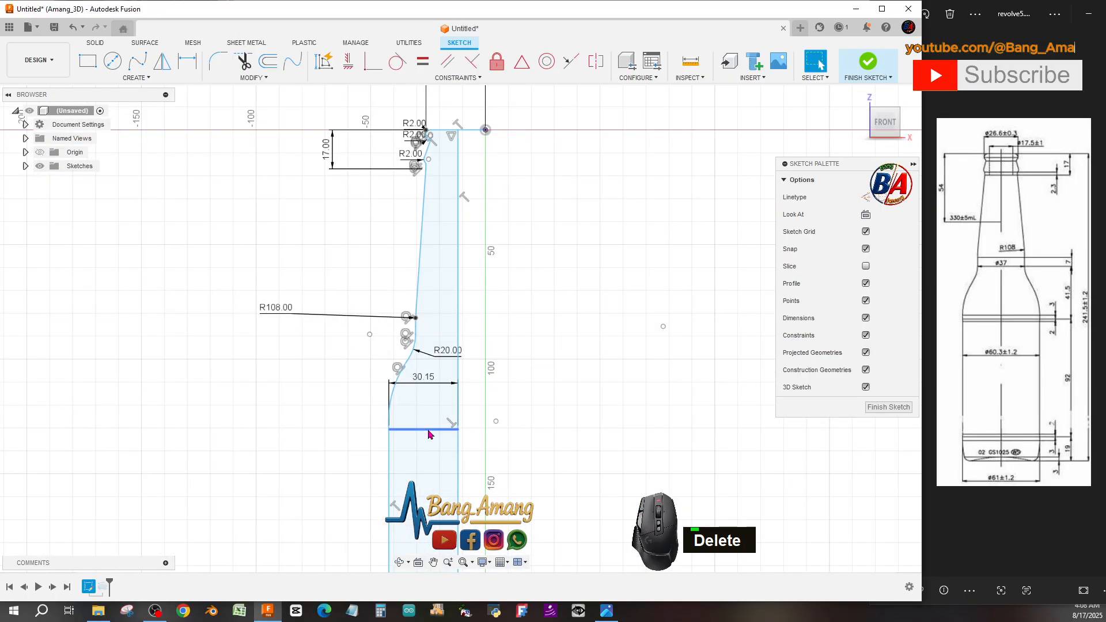
key(t)
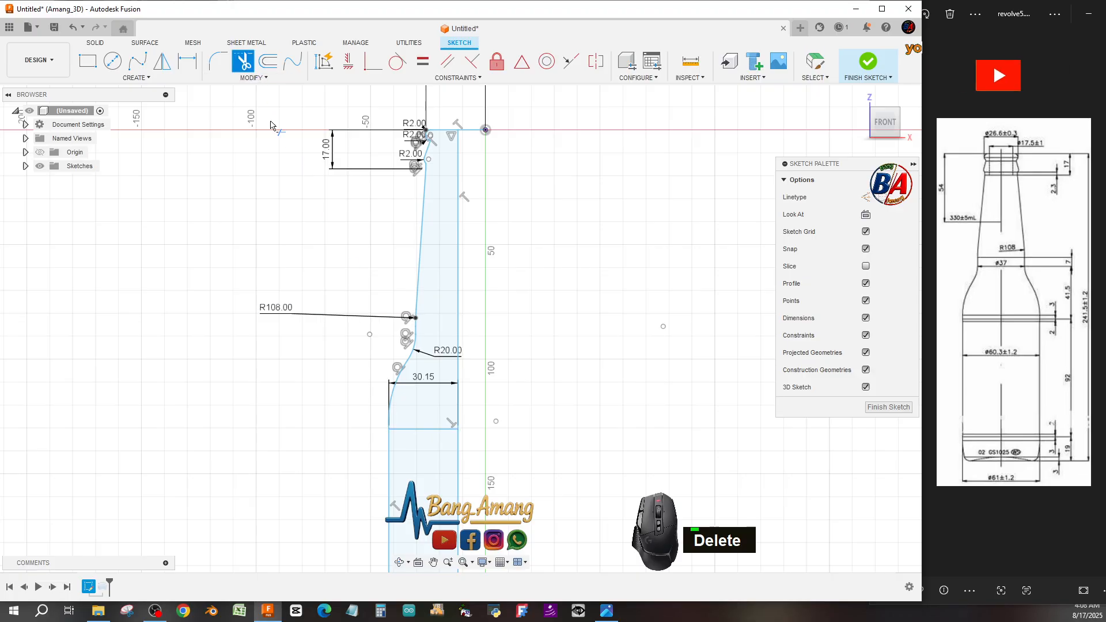
click(428, 429)
Trim the profile's vertical axis line, then undo the trims.
scroll(437, 326, down, 2)
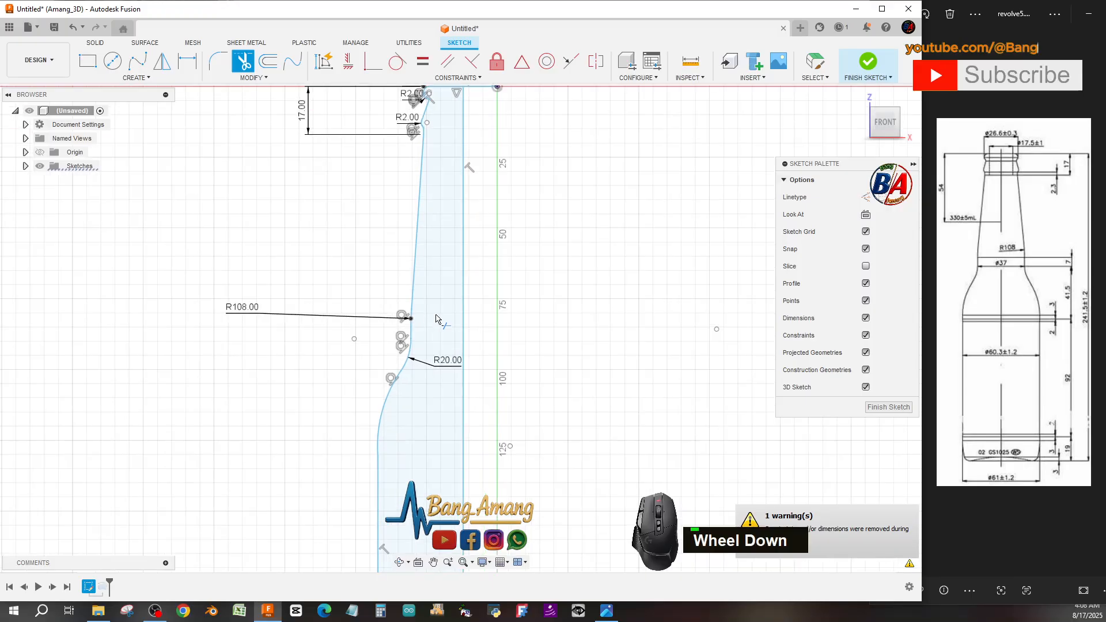
scroll(446, 167, up, 2)
scroll(446, 164, down, 3)
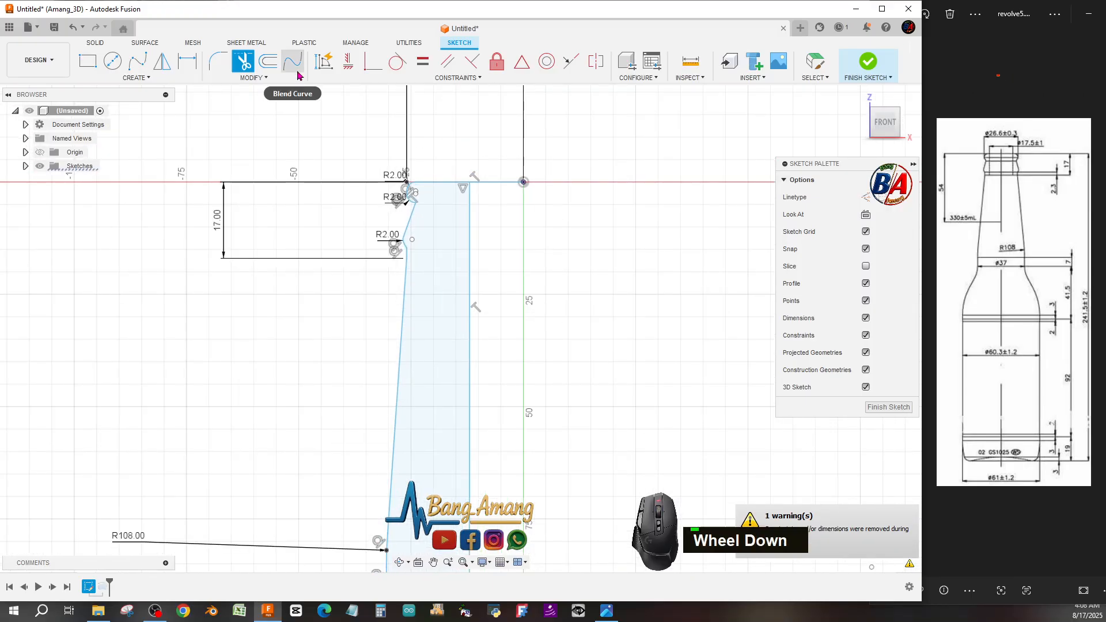
click(469, 241)
right_click(468, 243)
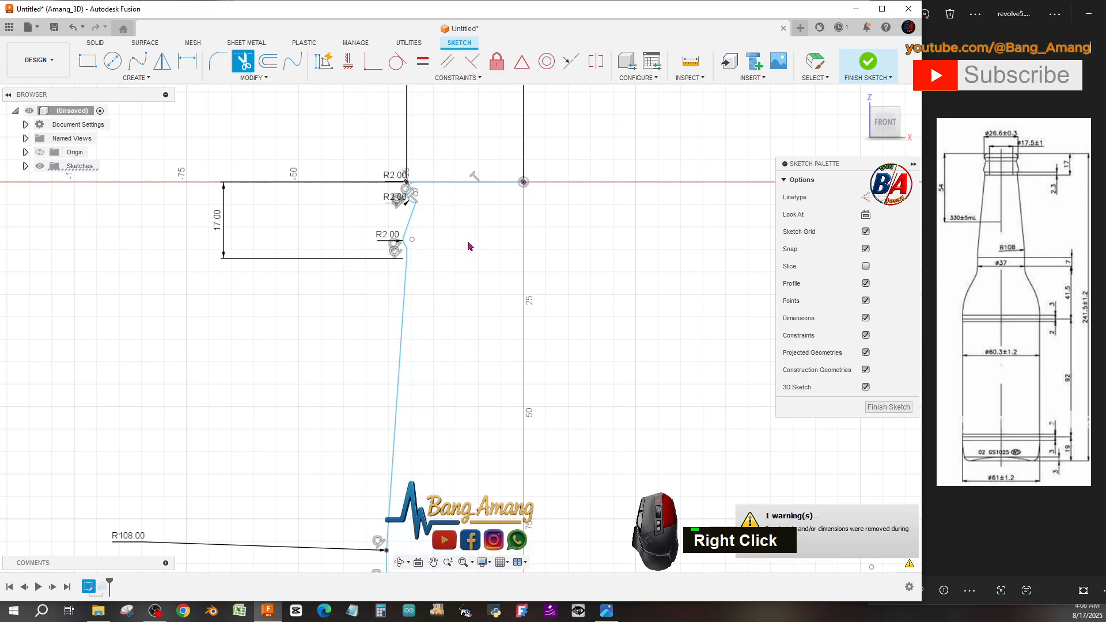
click(591, 183)
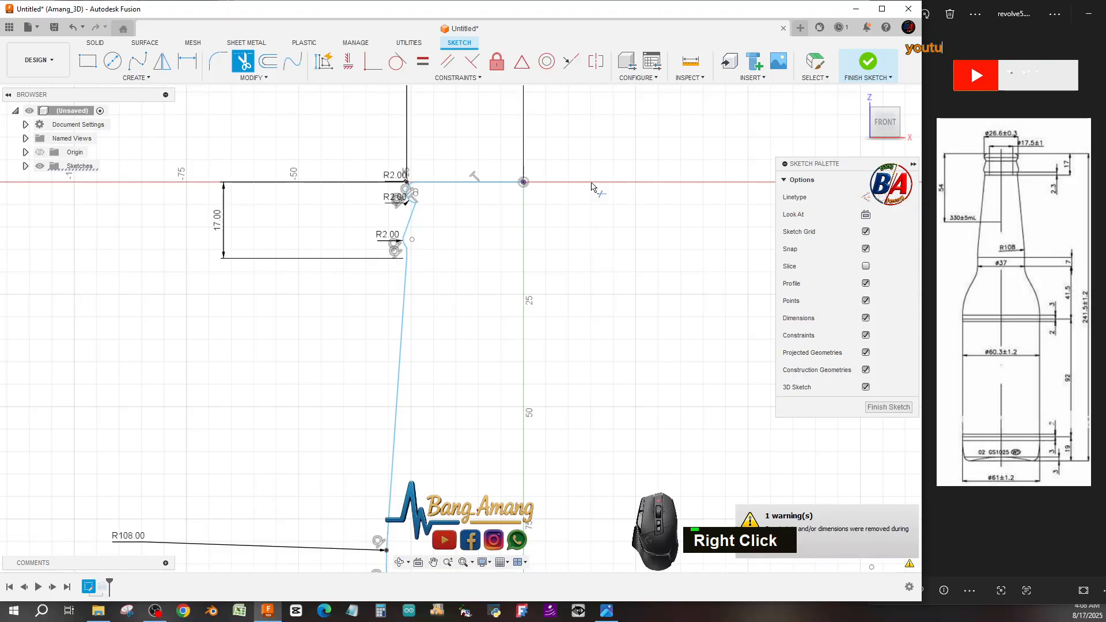
key(ctrl+z)
key(ctrl+z)
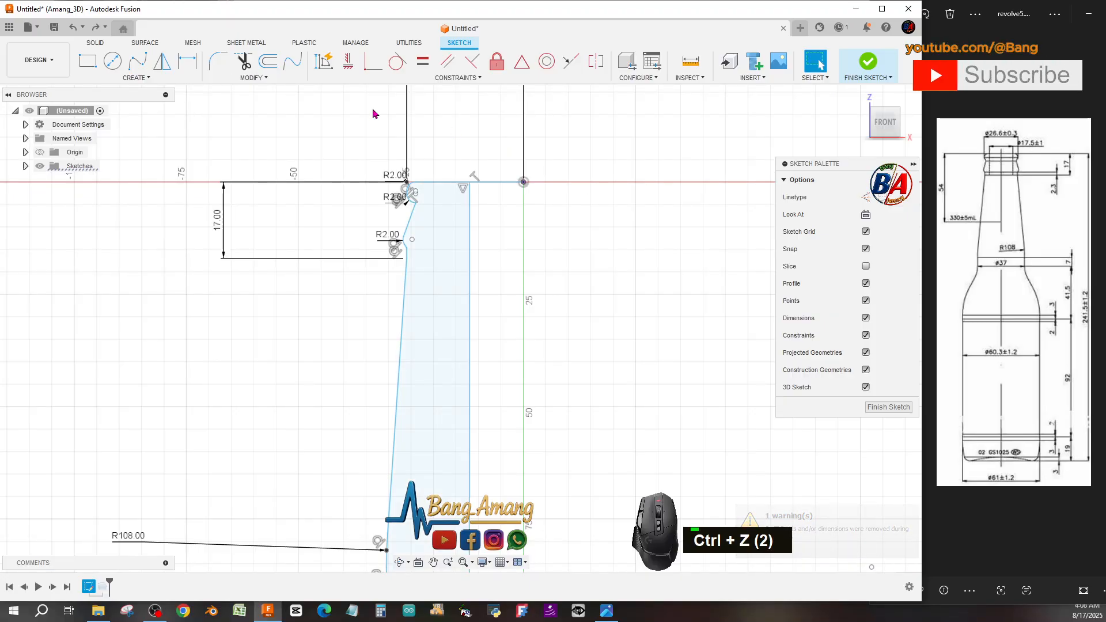
Convert the profile's vertical axis line to construction geometry.
right_click(470, 244)
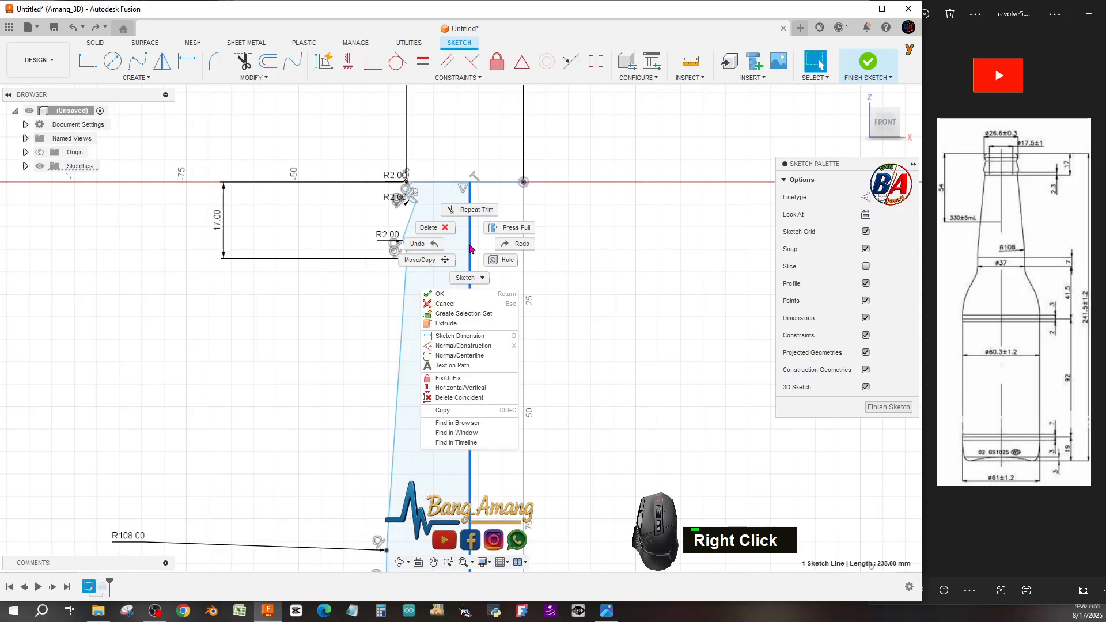
click(461, 346)
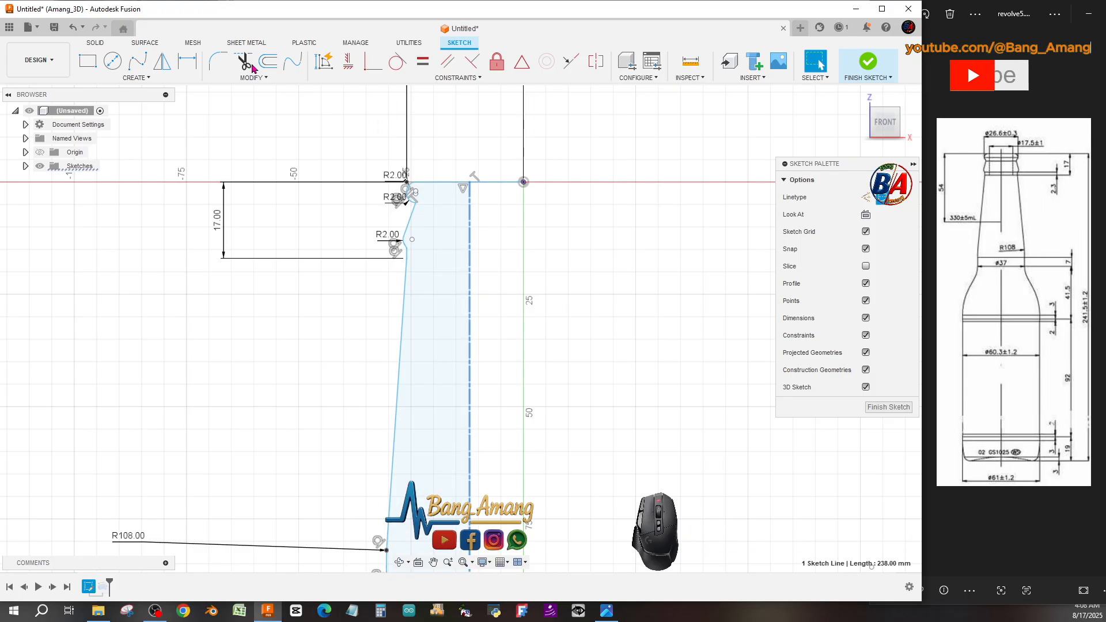
Trim the construction axis line, then undo the trim.
click(243, 61)
click(469, 207)
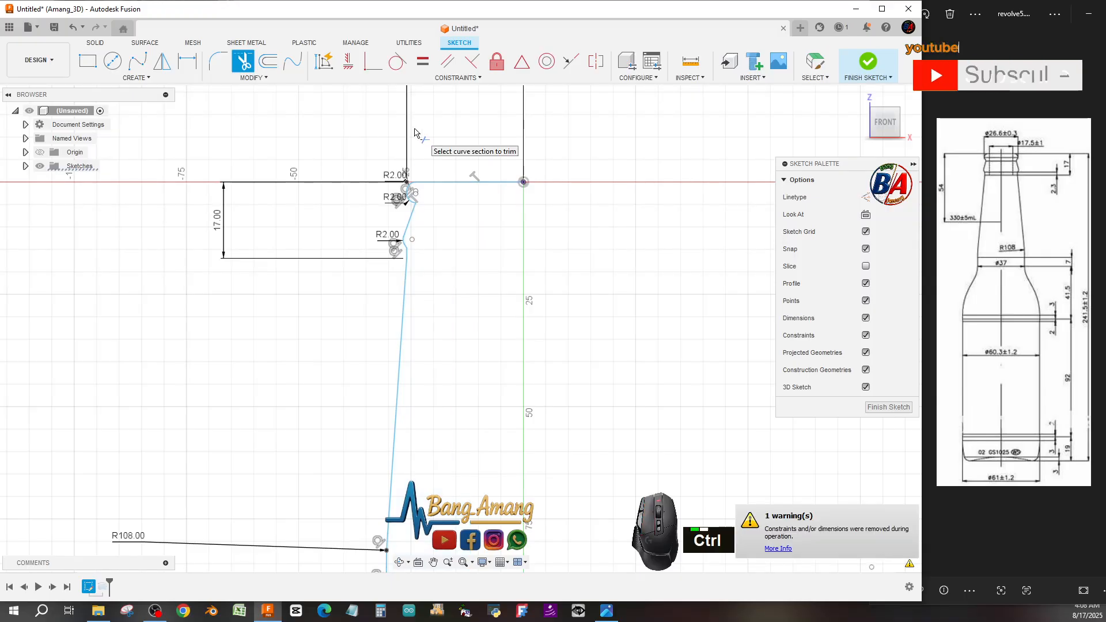
key(ctrl+z)
key(ctrl+z)
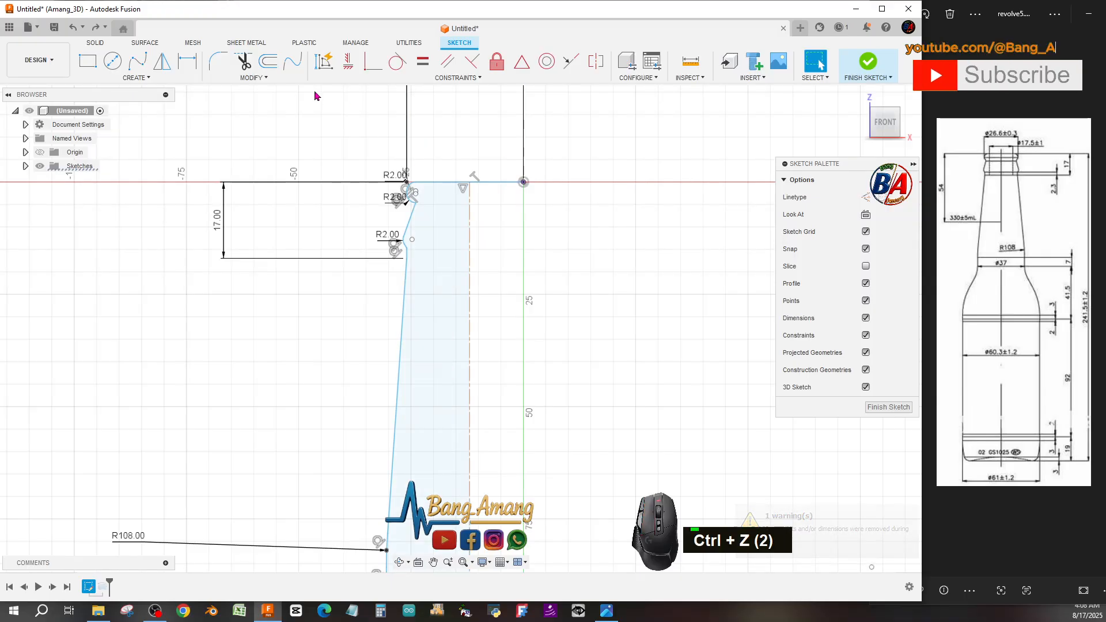
Trim away the horizontal top line closing the profile at the bottle mouth.
click(253, 60)
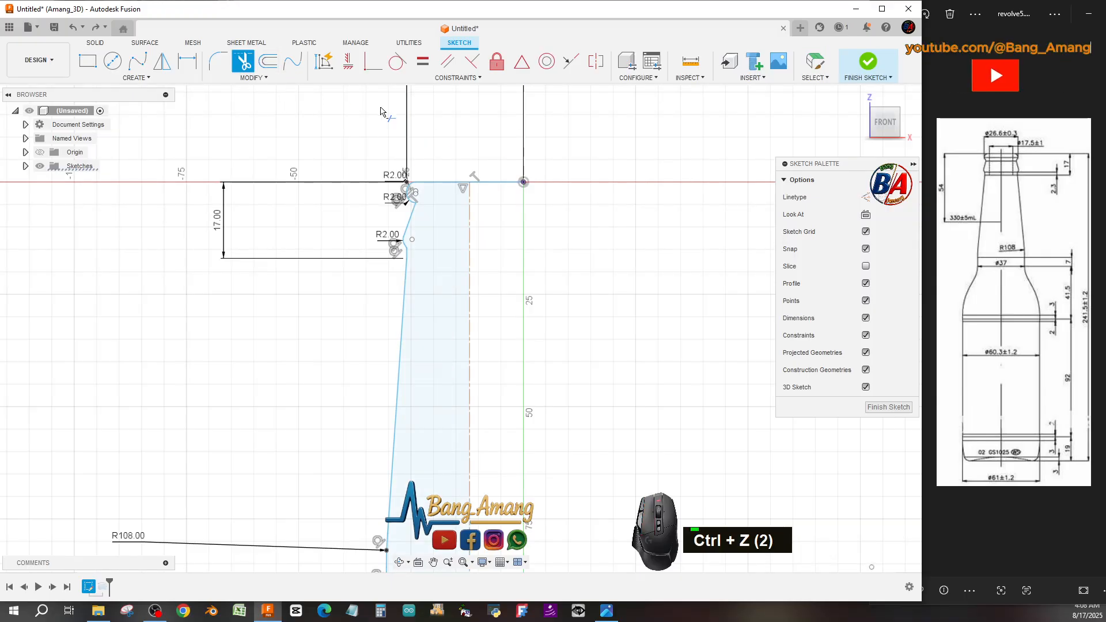
click(496, 185)
scroll(455, 179, down, 2)
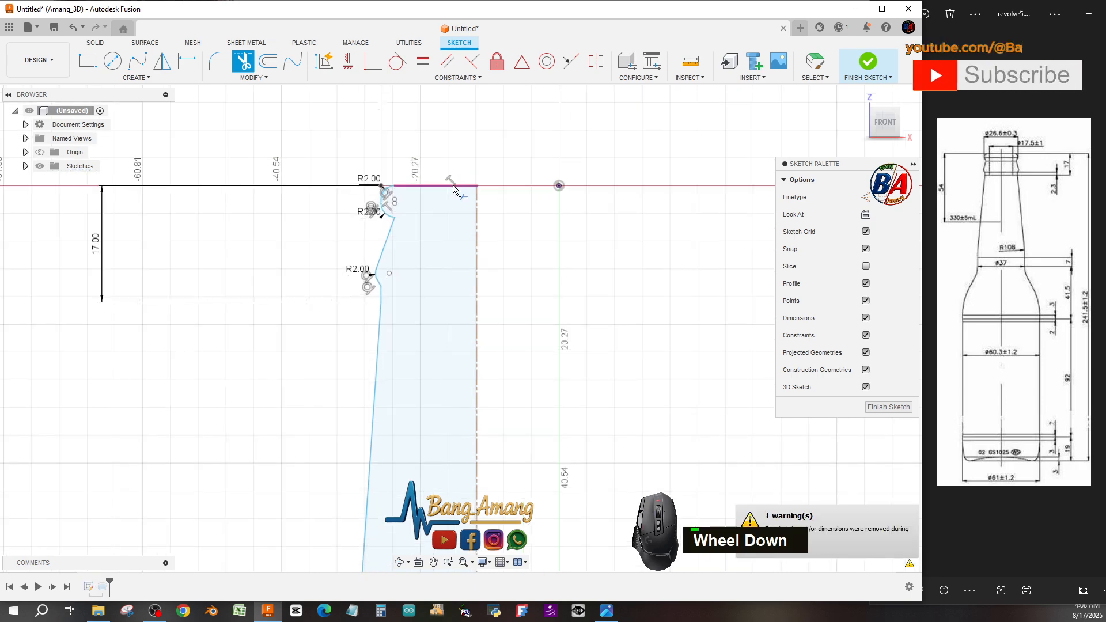
click(451, 188)
scroll(507, 173, up, 5)
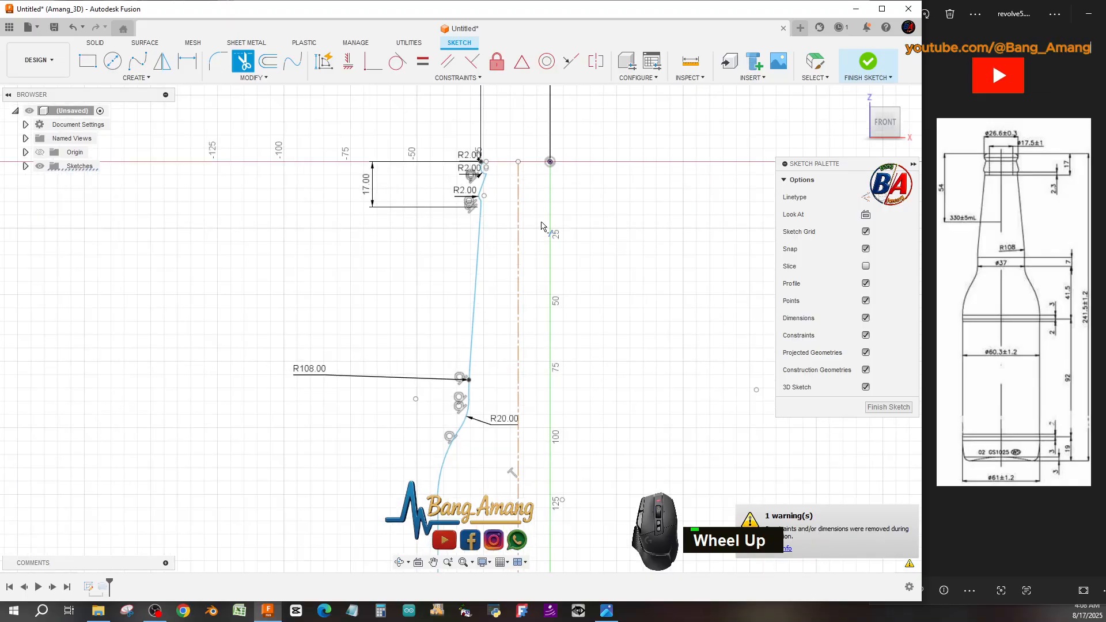
scroll(504, 176, down, 3)
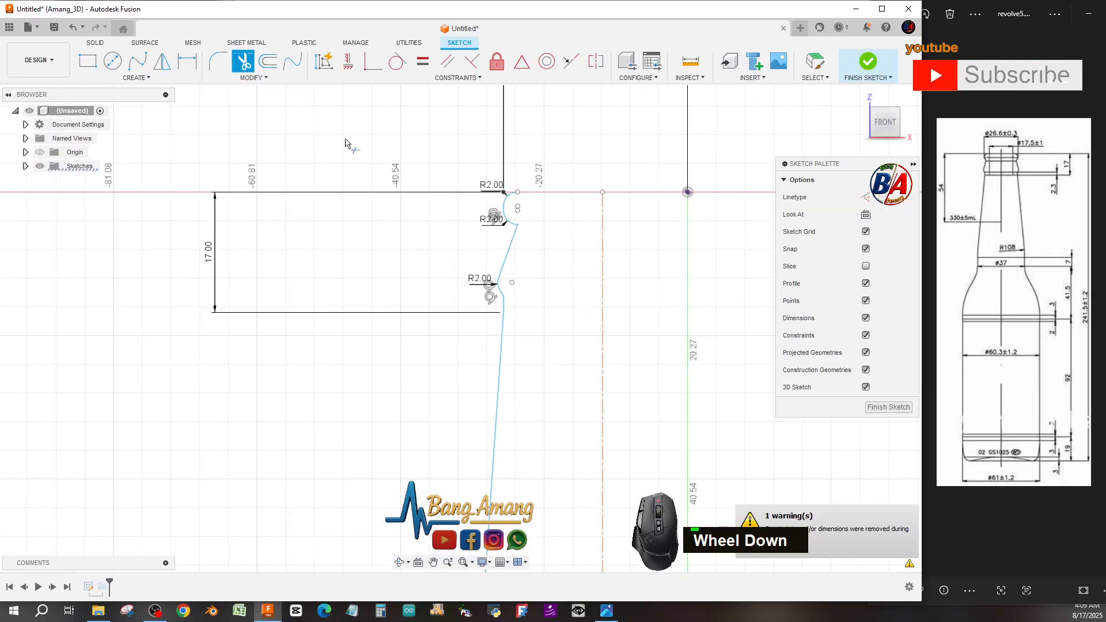
Offset the bottle's outer profile curve chain inward with a distance of -1 mm.
click(267, 62)
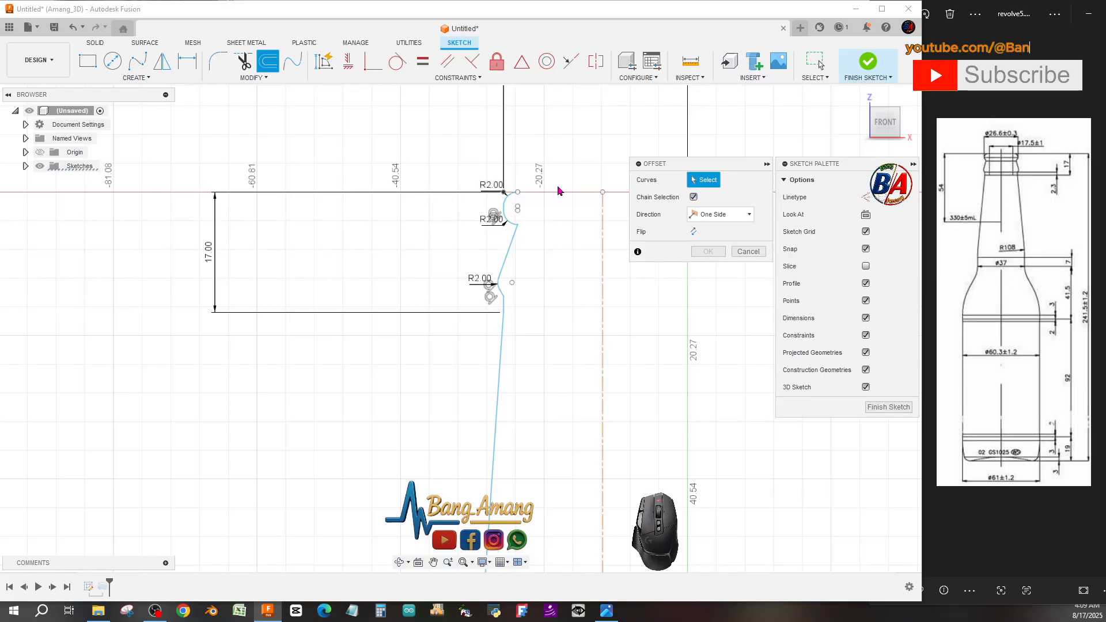
click(511, 202)
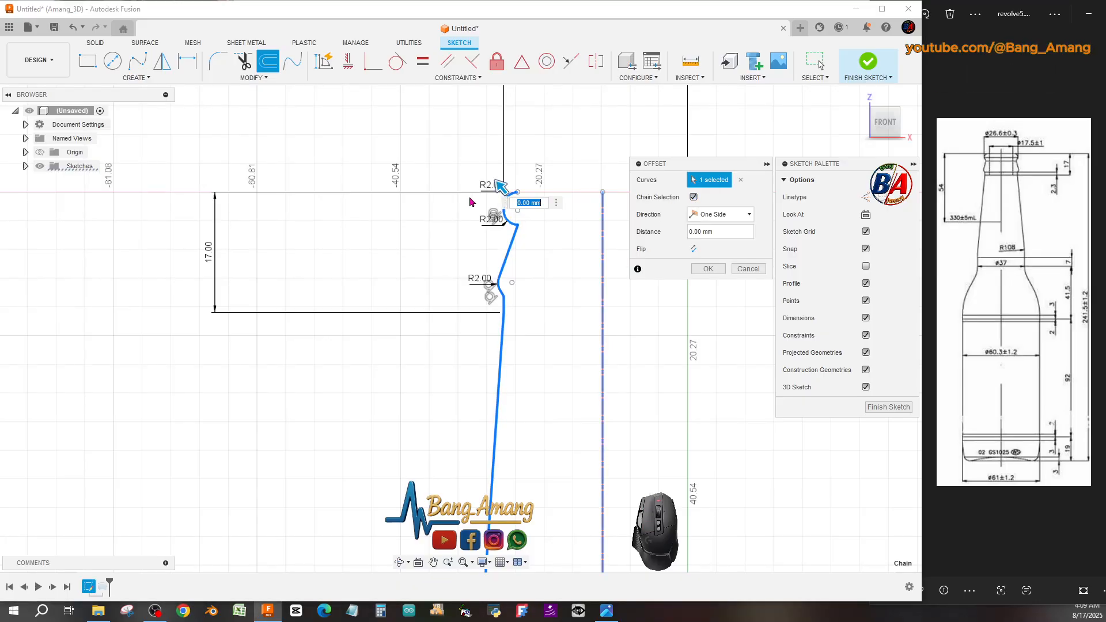
scroll(435, 209, up, 3)
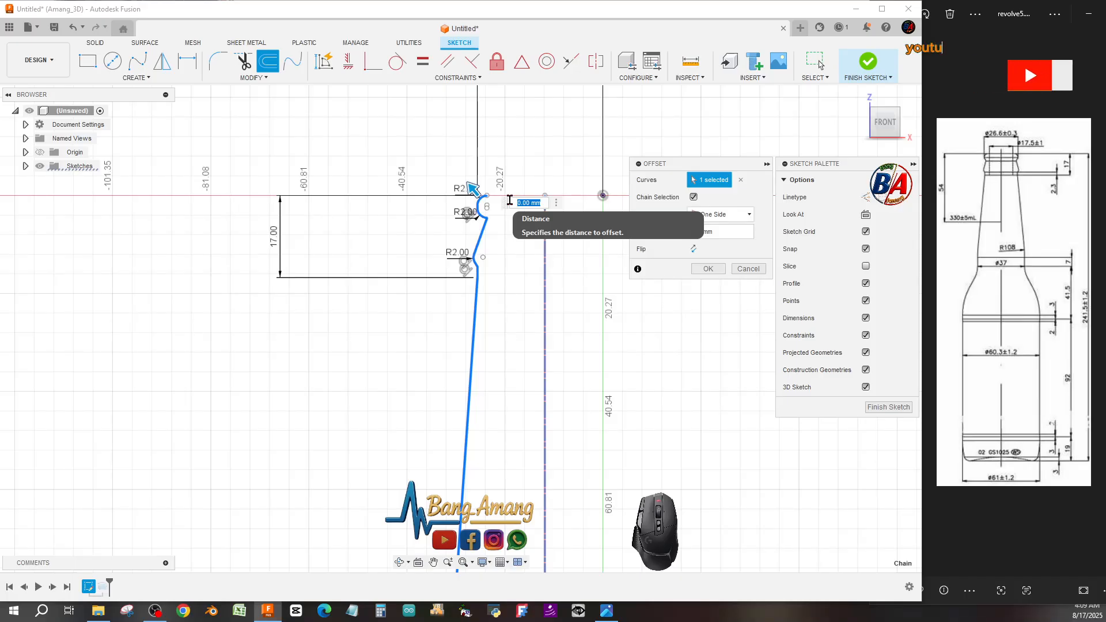
text(2)
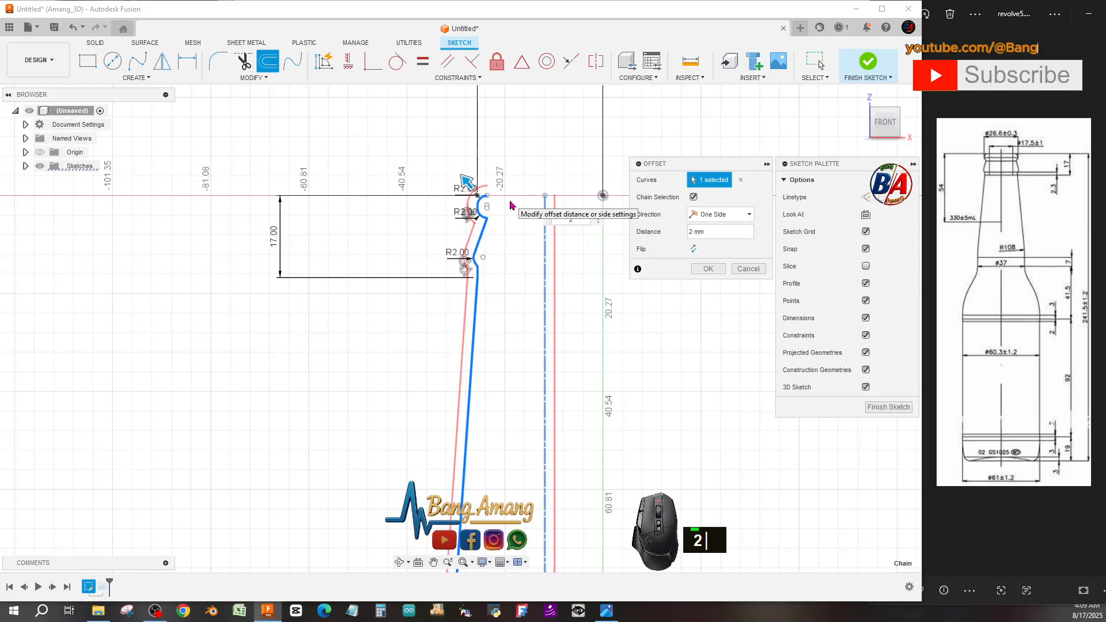
click(565, 216)
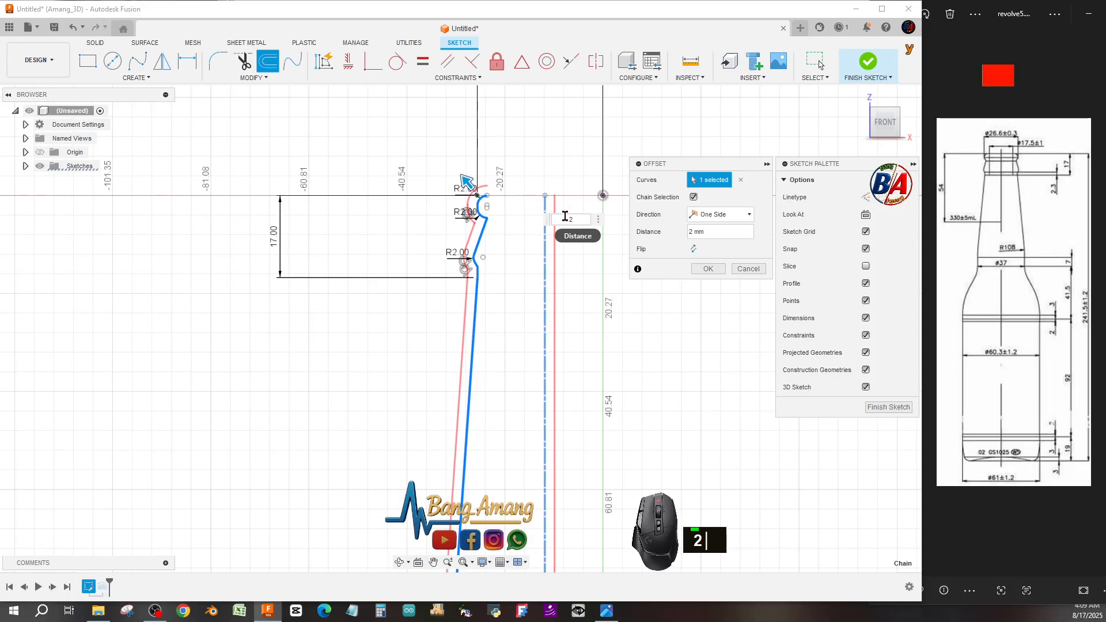
text(-1)
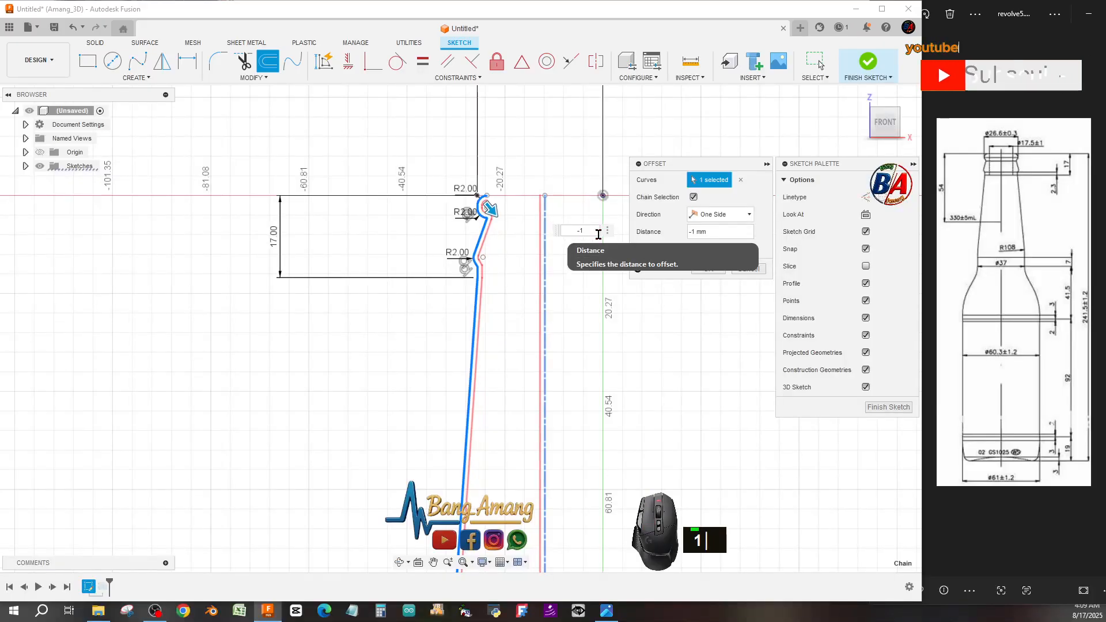
key(Return)
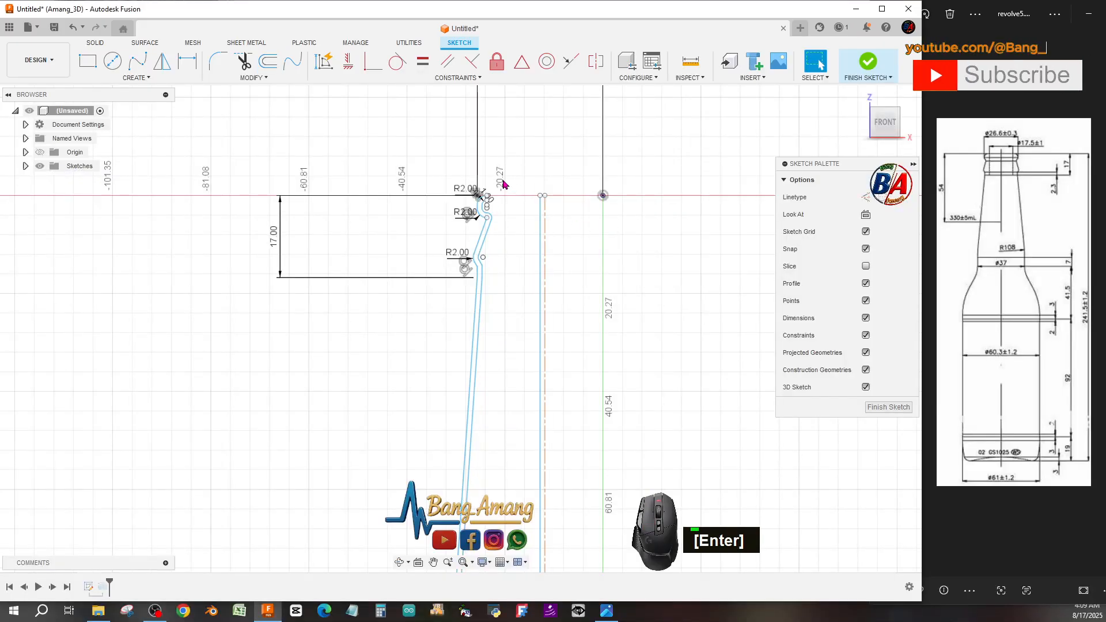
Draw a short 1 mm line closing the mouth between the outer curve and its offset.
scroll(478, 213, down, 6)
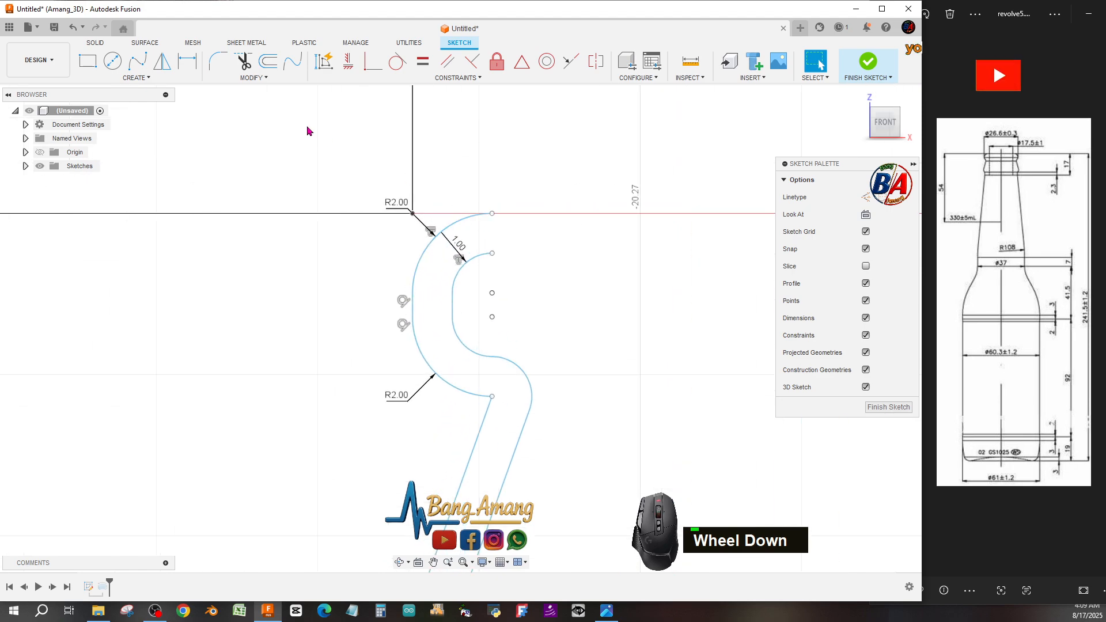
click(136, 77)
click(129, 90)
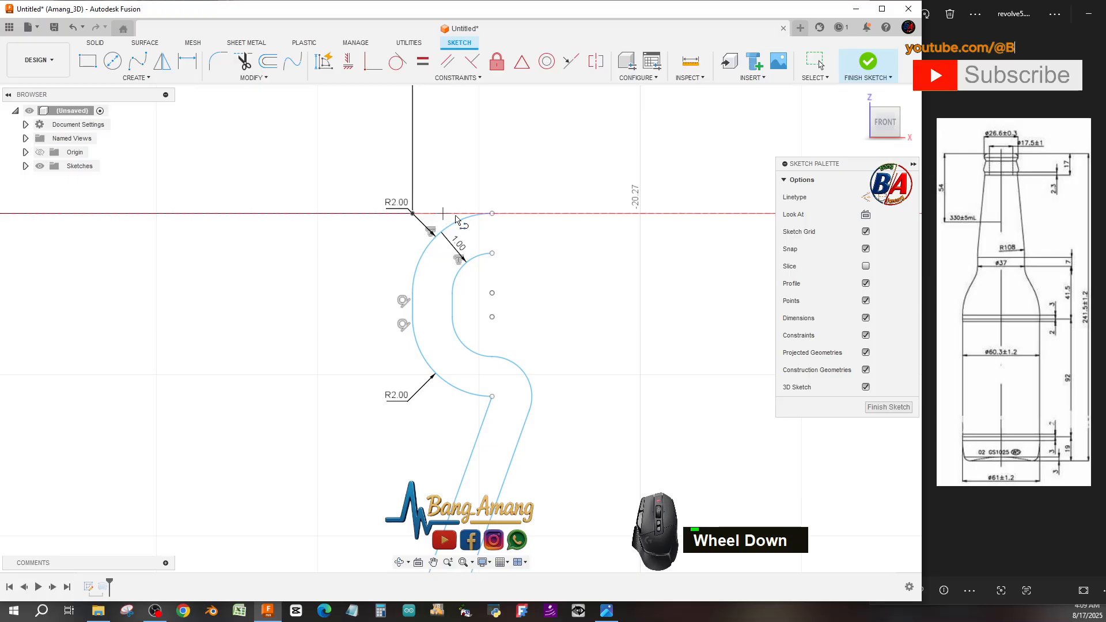
click(492, 214)
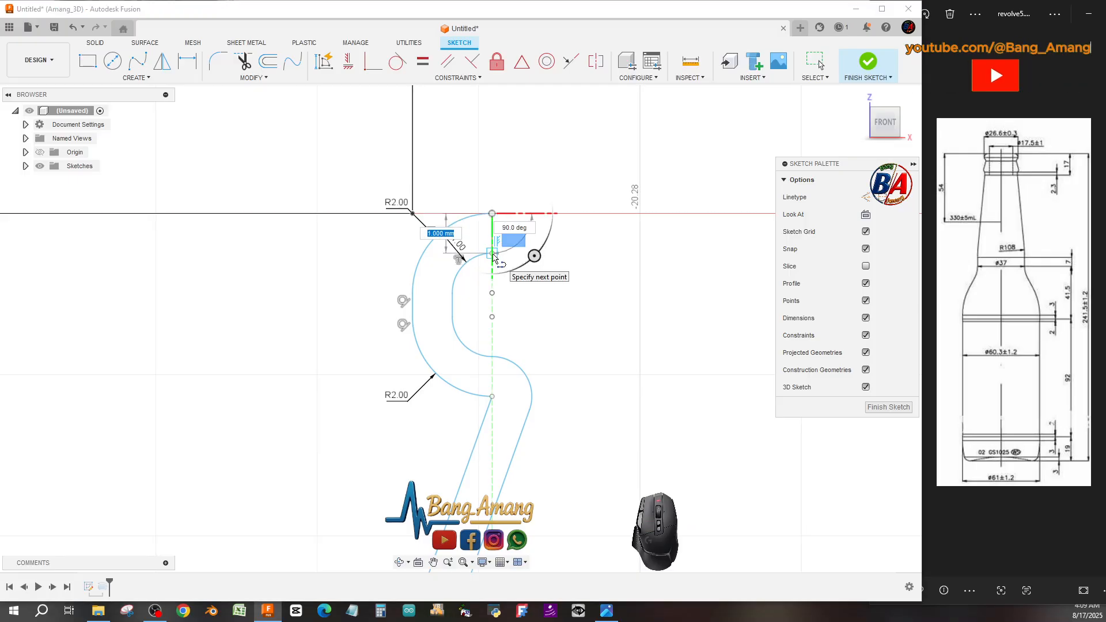
click(493, 254)
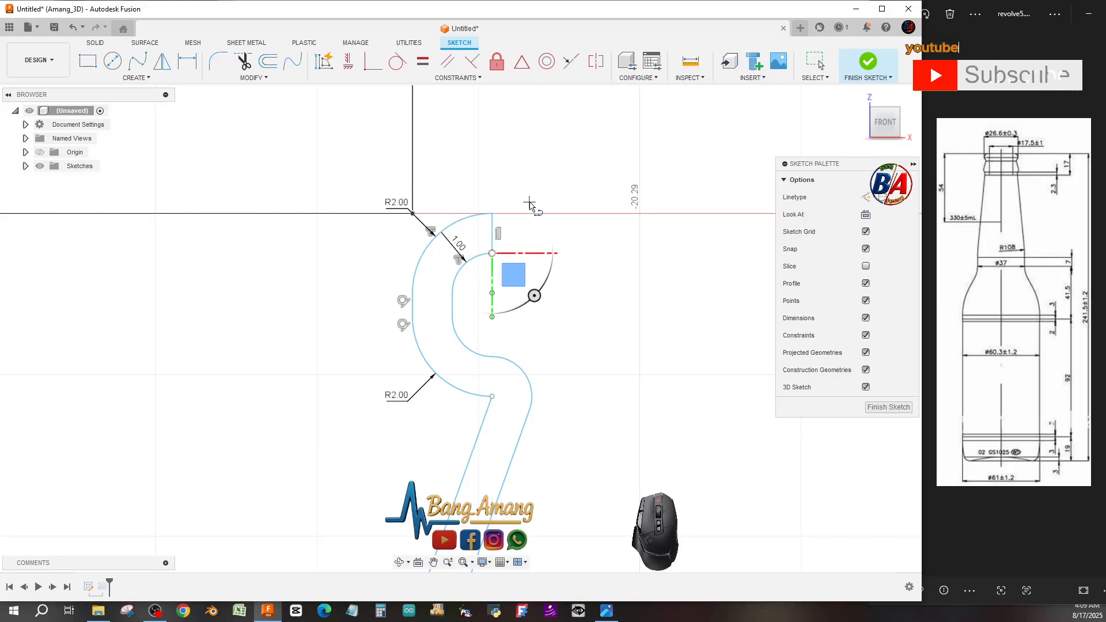
key(Escape)
scroll(538, 188, up, 6)
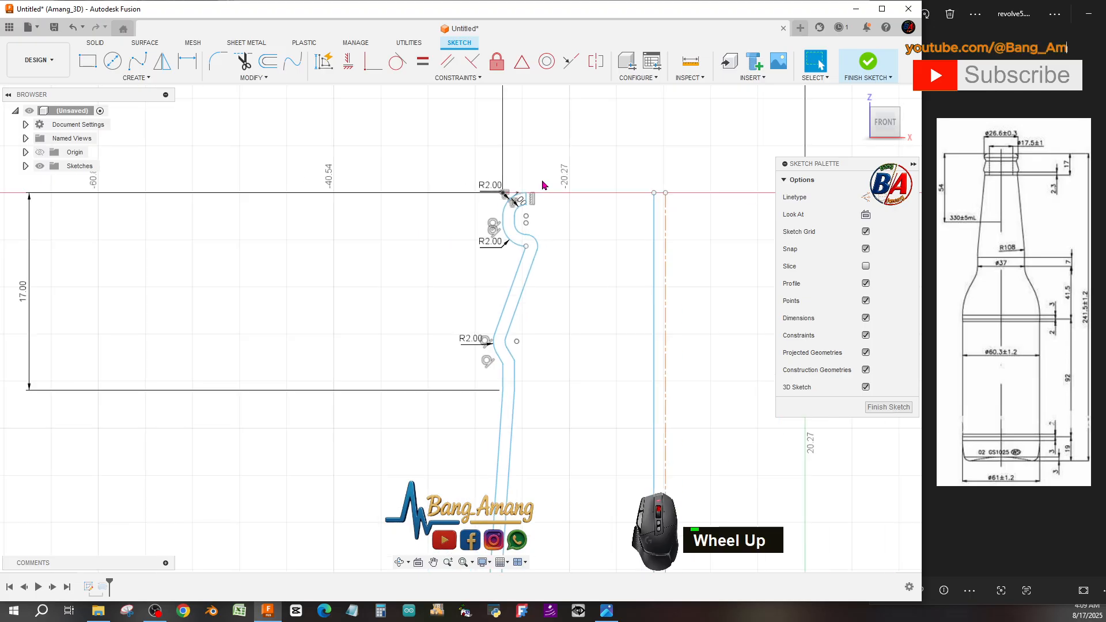
scroll(542, 185, up, 10)
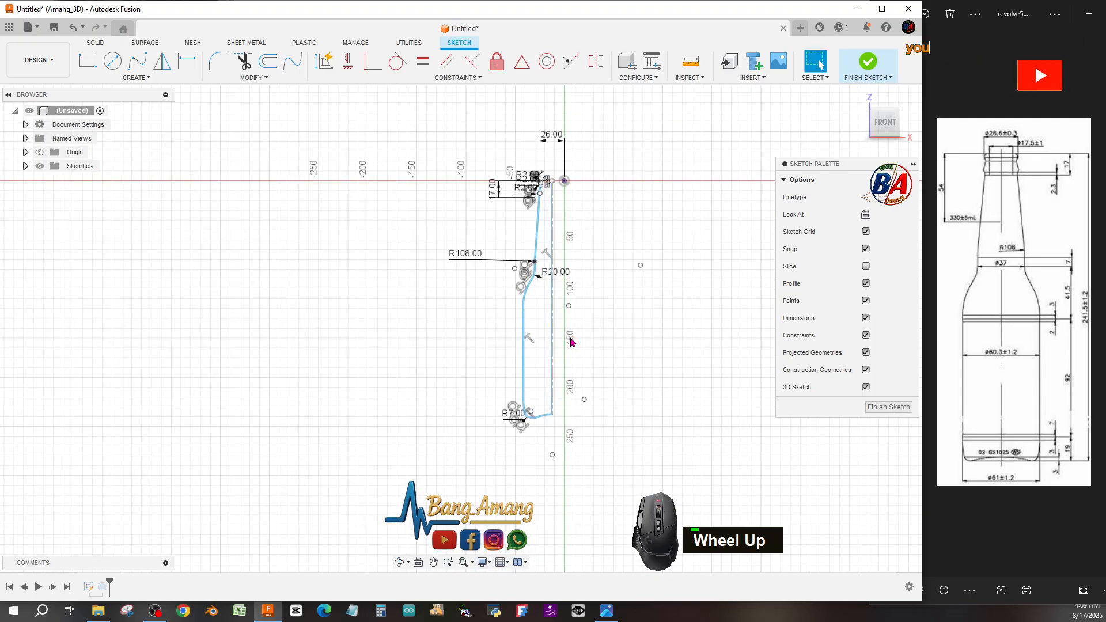
Trim away the leftover inner offset line running along the axis at the bottle's base.
scroll(550, 394, down, 4)
scroll(547, 453, down, 5)
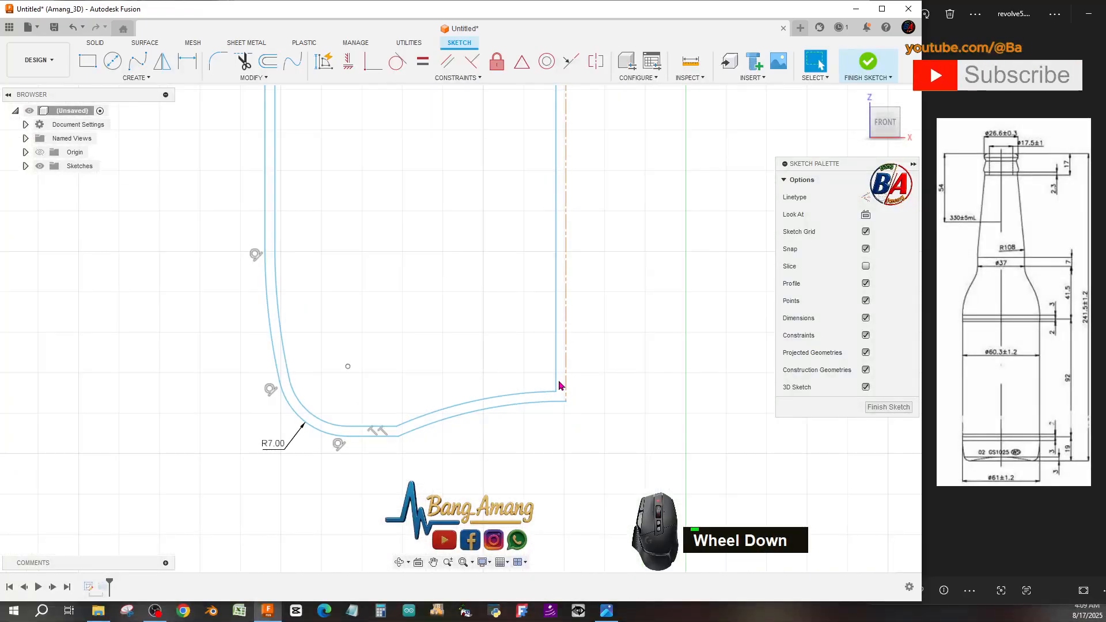
click(244, 61)
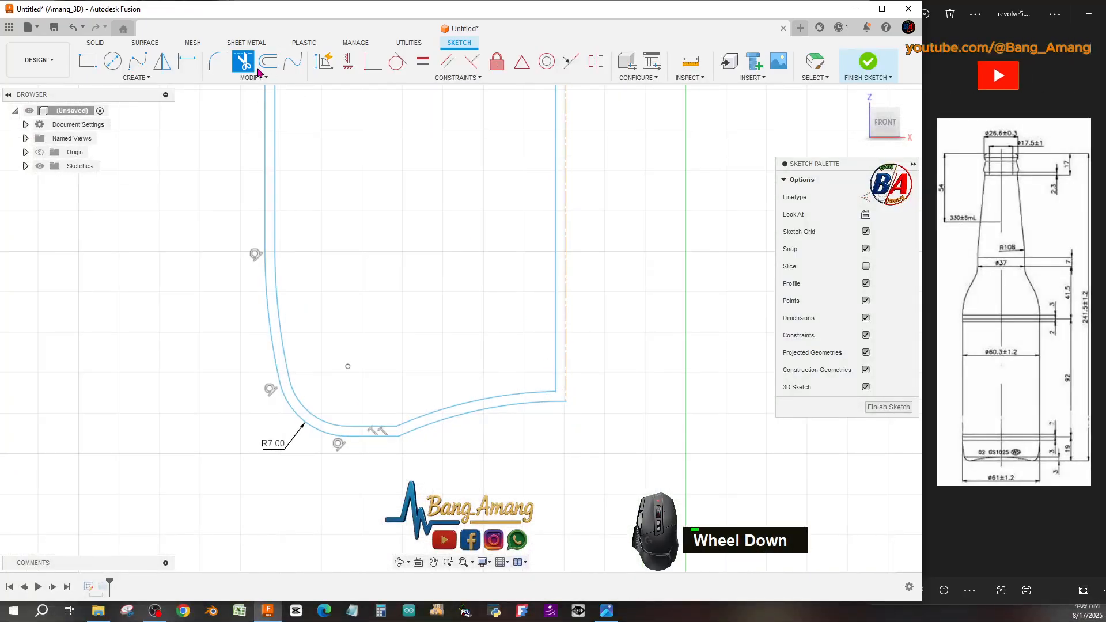
click(556, 330)
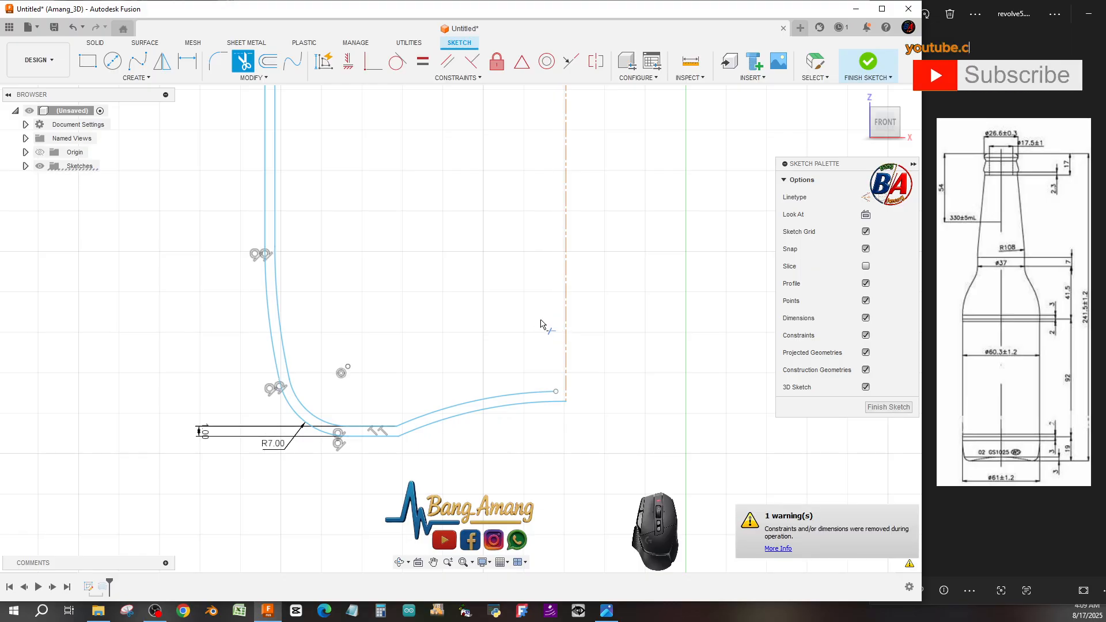
Finish the edited sketch so the revolved bottle updates.
click(244, 81)
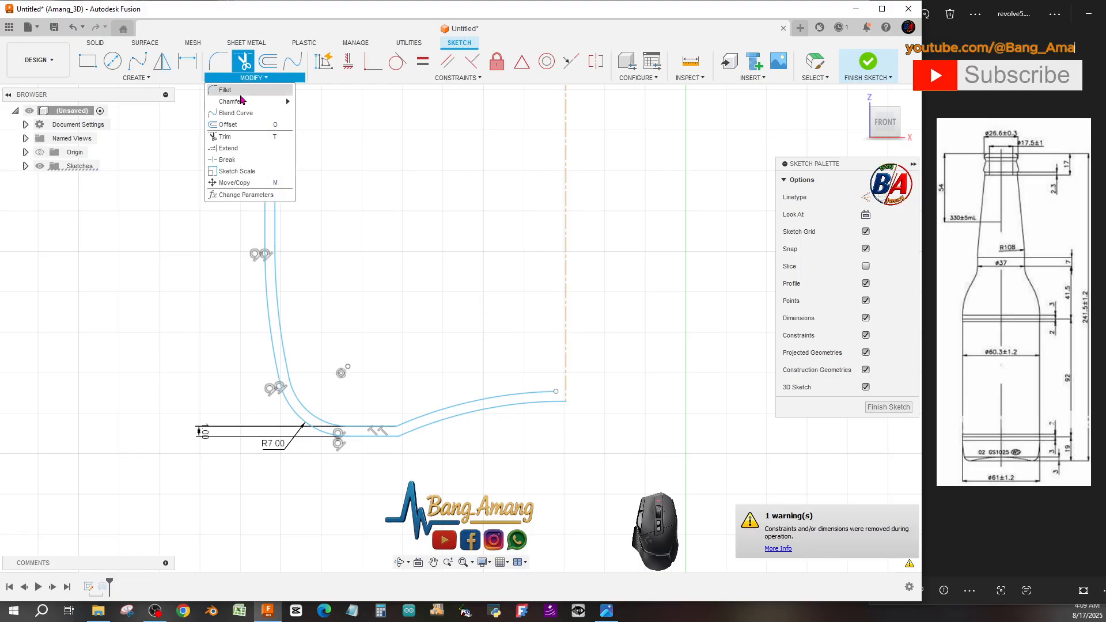
click(286, 125)
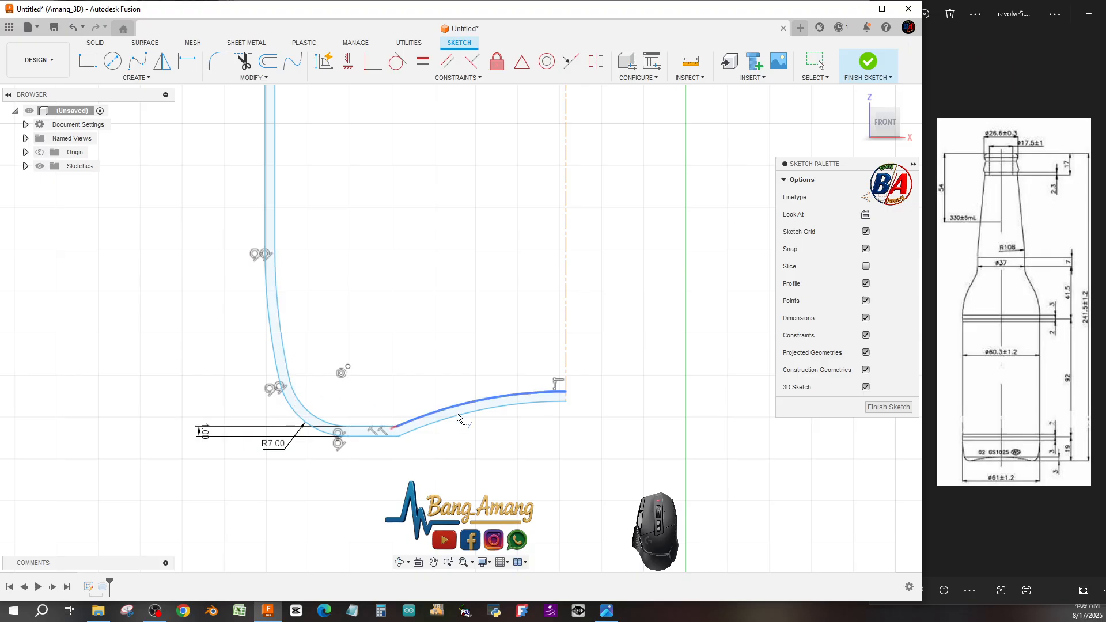
scroll(472, 414, up, 4)
scroll(494, 424, up, 3)
scroll(495, 226, down, 5)
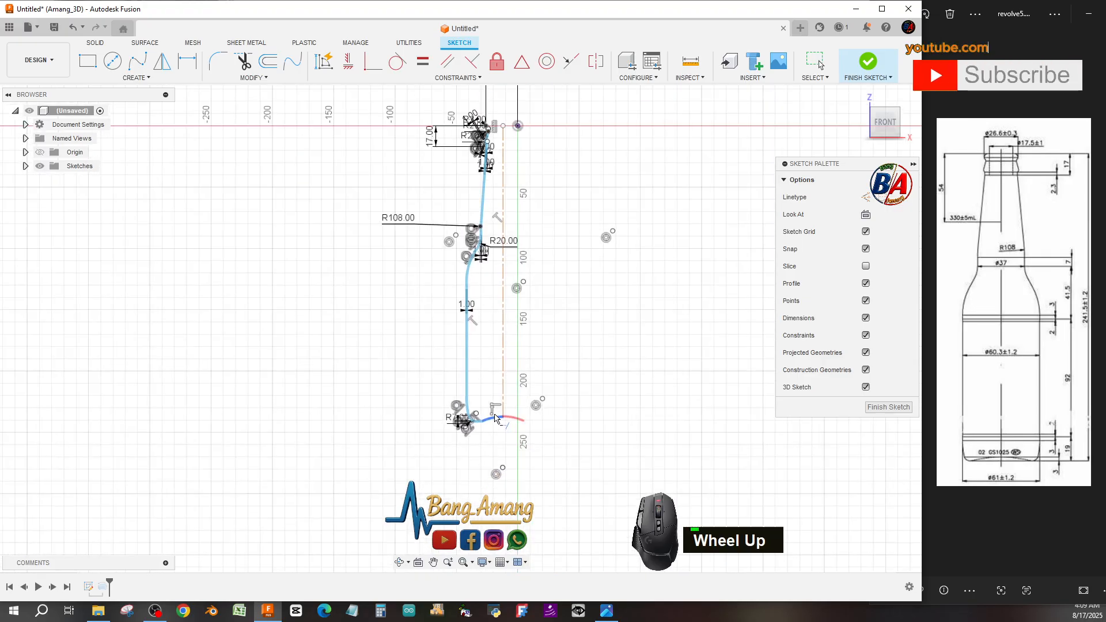
scroll(494, 226, down, 2)
scroll(507, 173, up, 3)
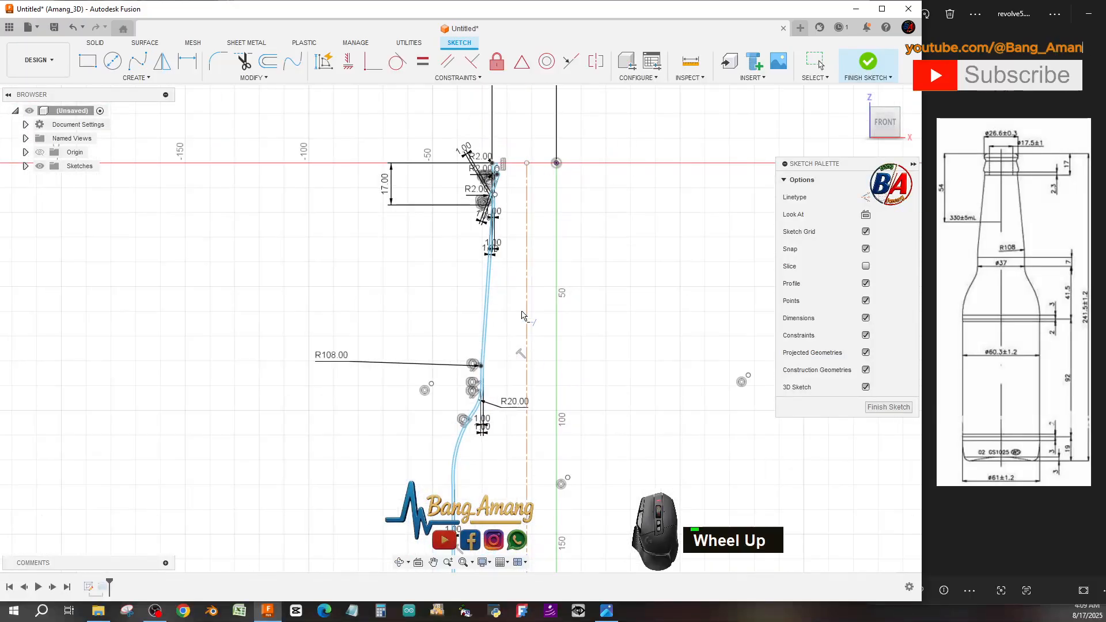
scroll(514, 165, down, 2)
scroll(515, 164, down, 3)
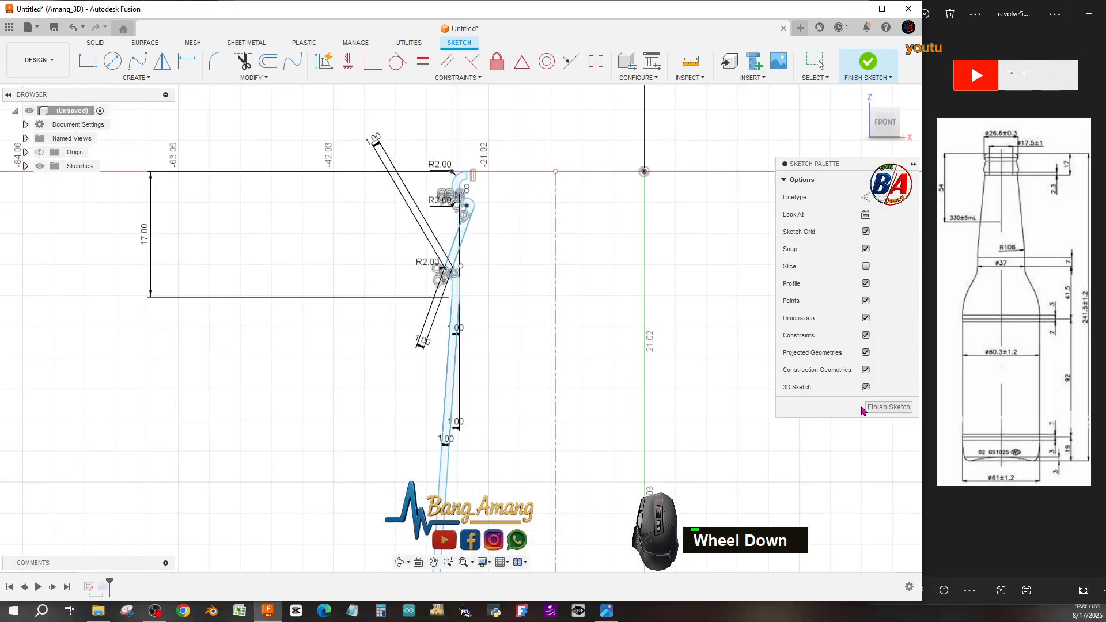
click(886, 407)
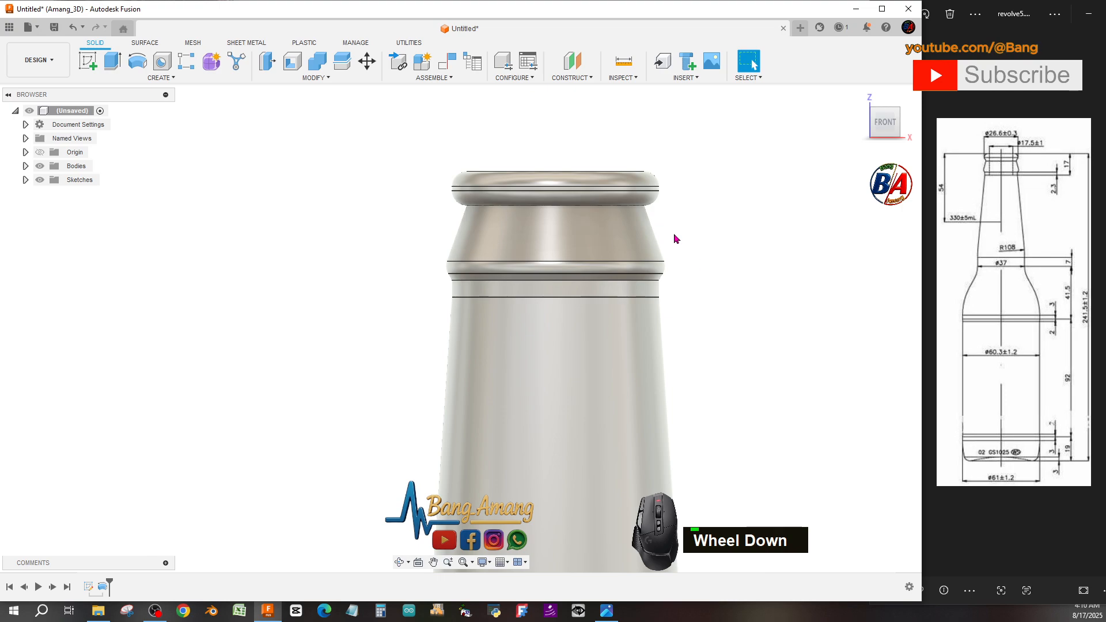
Orbit and zoom around the revolved bottle to examine its shape.
scroll(673, 237, up, 4)
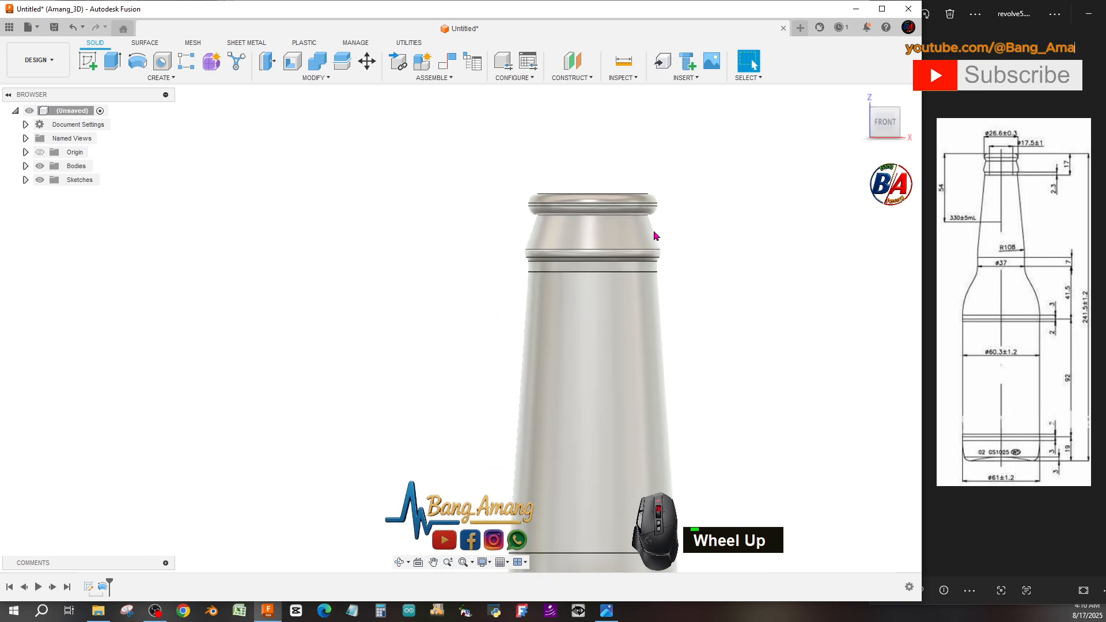
click(402, 563)
drag(513, 397, 553, 422)
scroll(553, 422, up, 5)
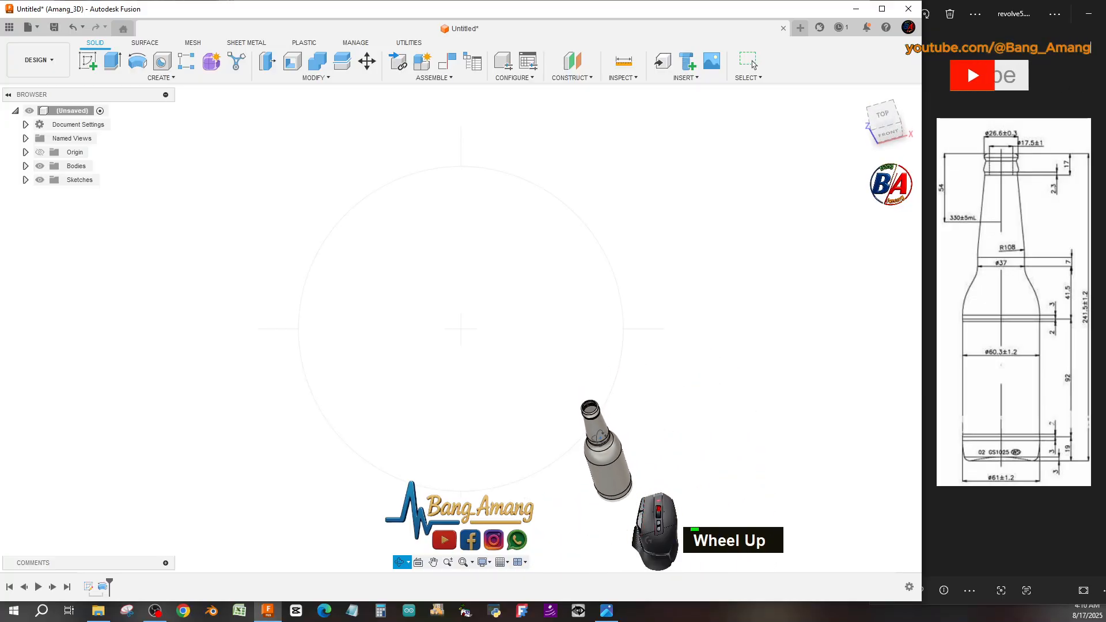
scroll(625, 497, down, 6)
drag(625, 497, 617, 426)
scroll(617, 425, down, 3)
scroll(616, 428, up, 6)
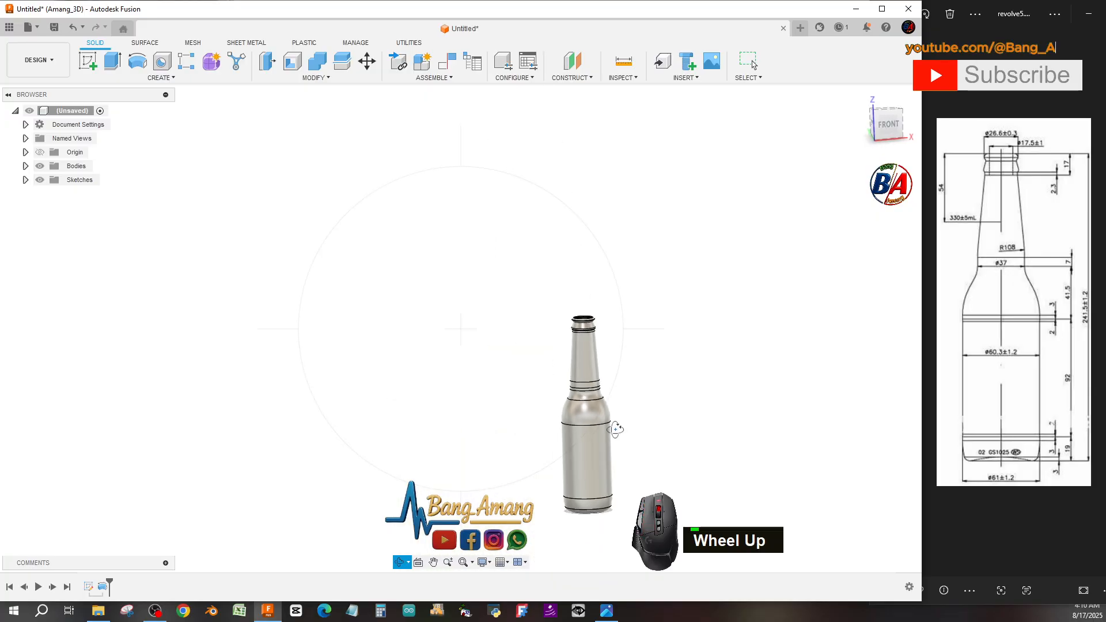
scroll(615, 429, down, 5)
scroll(657, 383, up, 2)
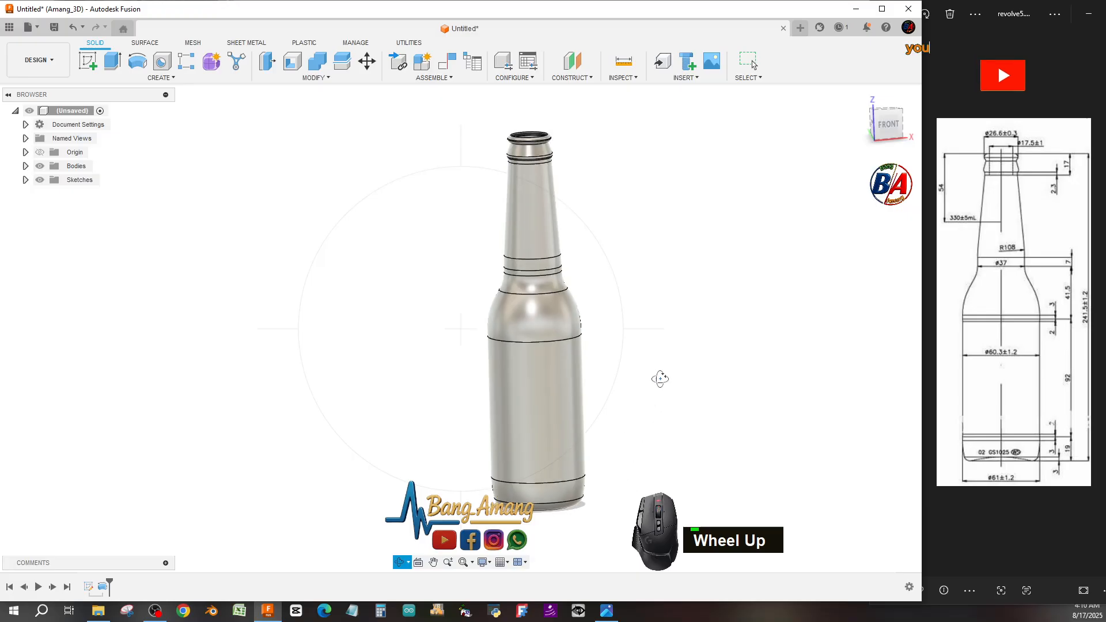
Start a Section Analysis to cut through the bottle.
right_click(660, 378)
click(683, 346)
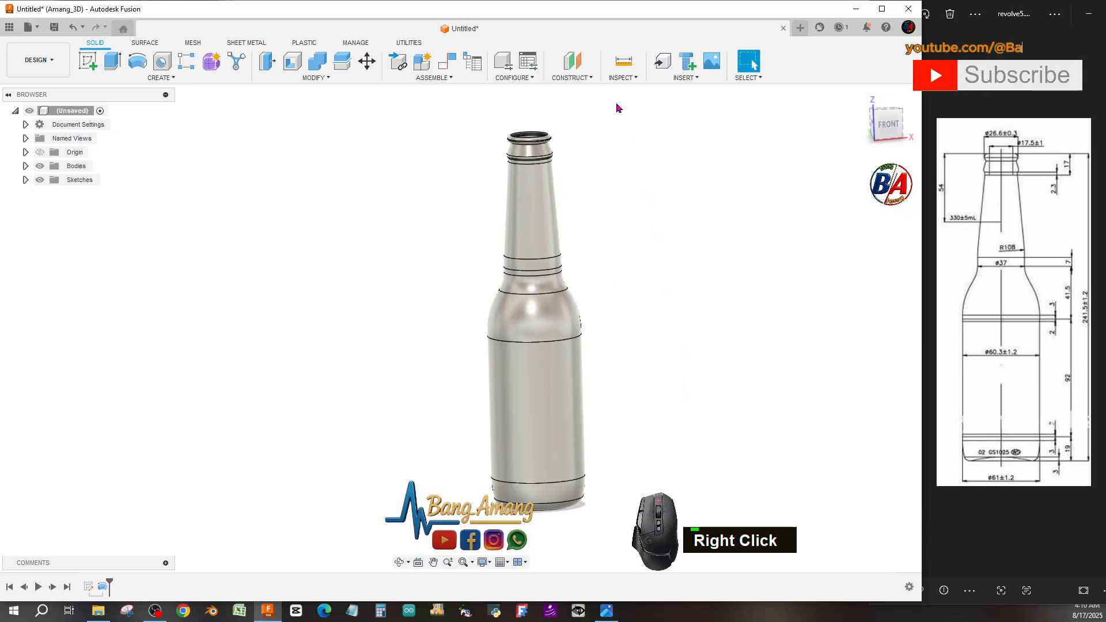
click(622, 77)
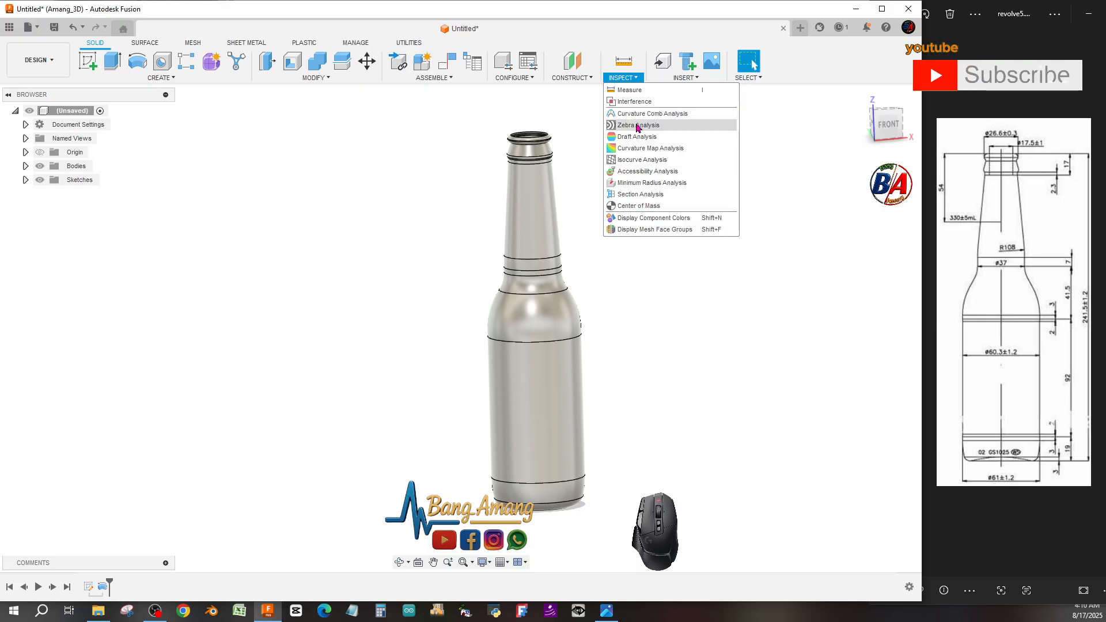
click(640, 194)
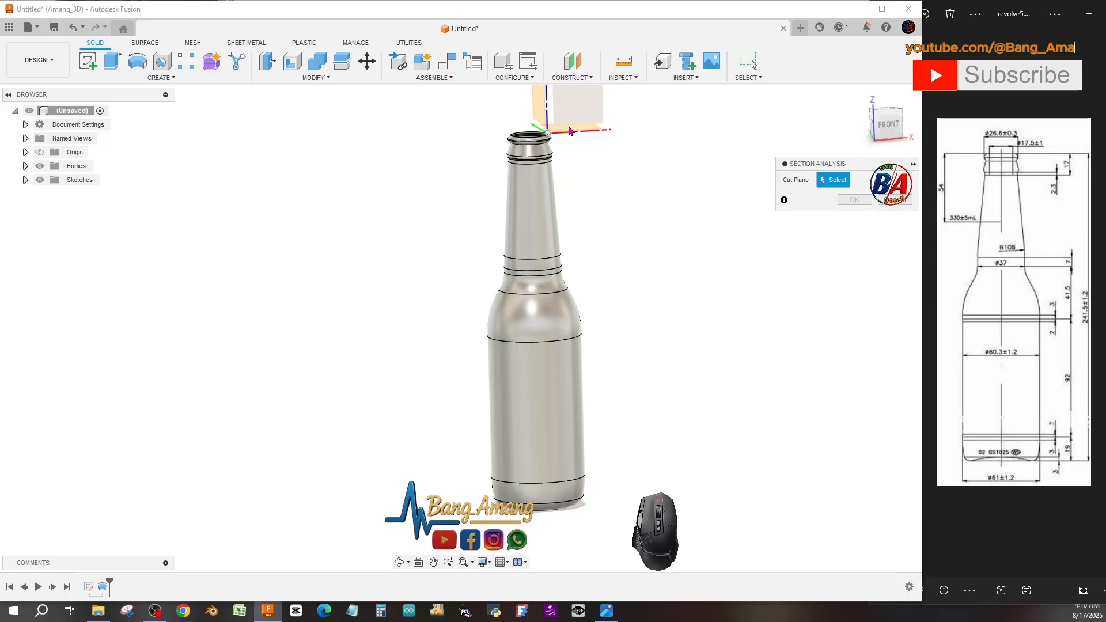